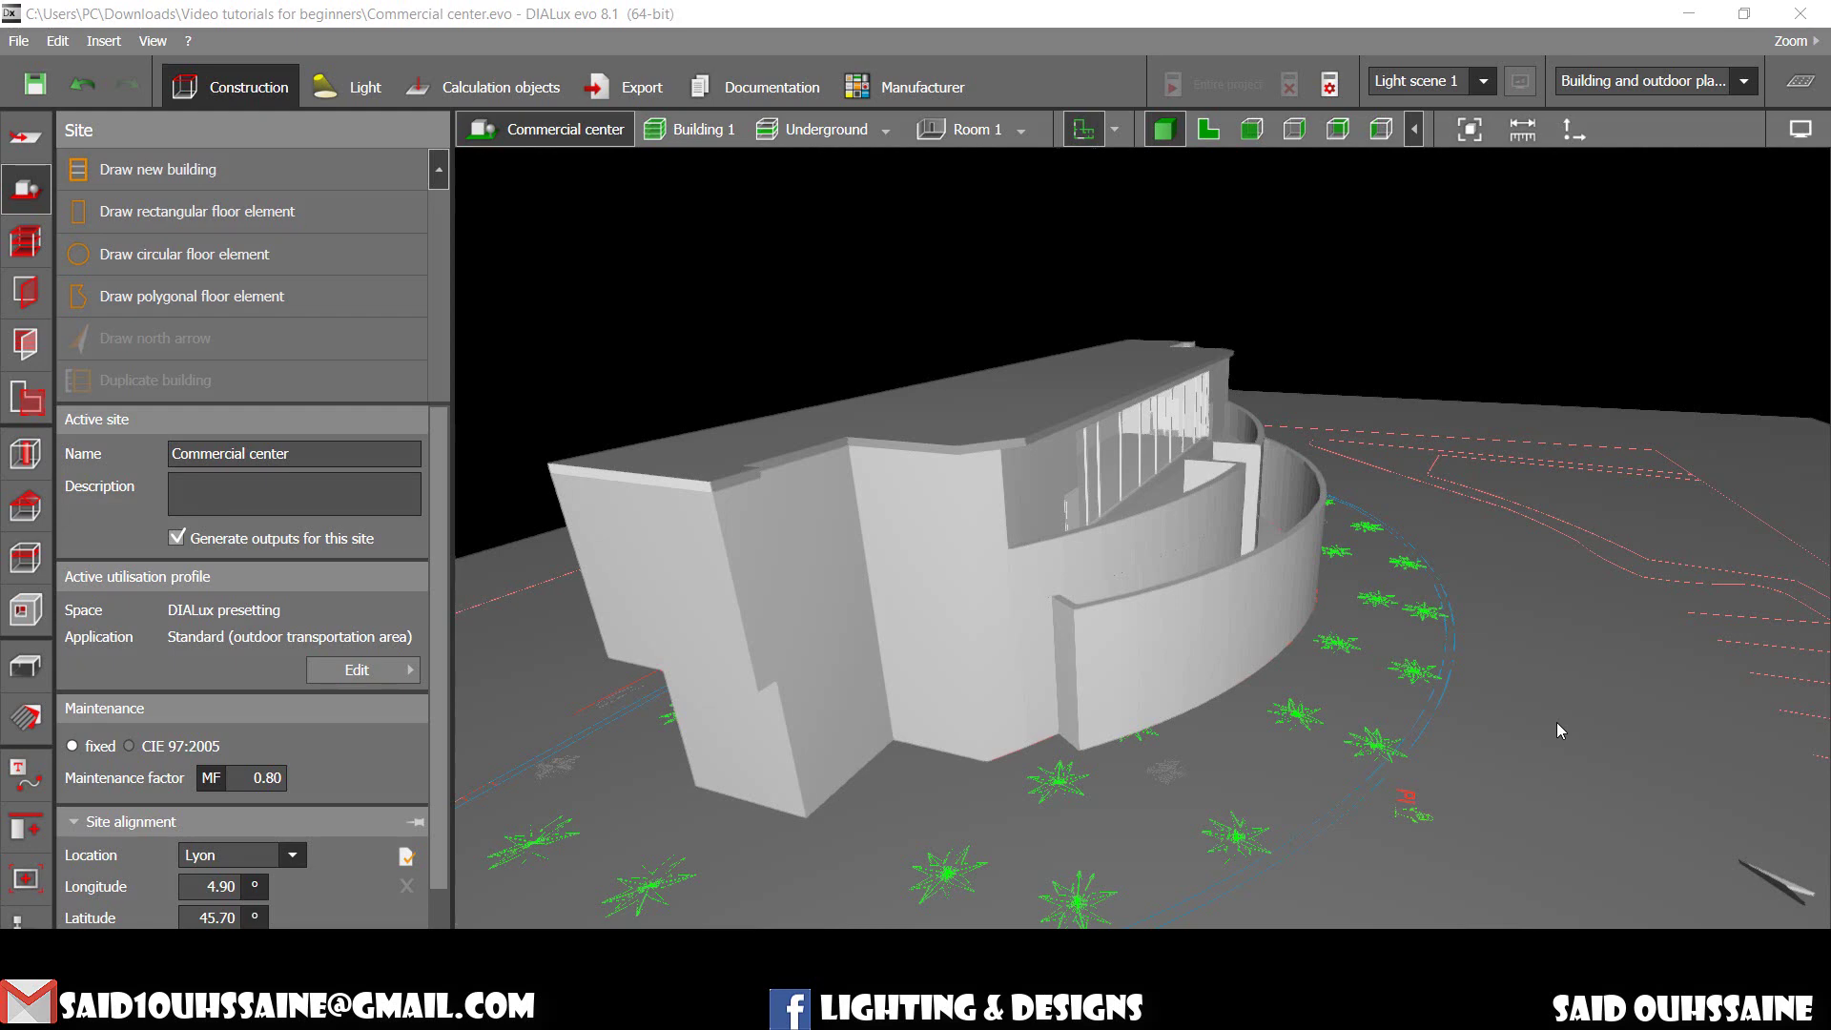
Step: Display the Underground storey in 3D around the curved walls and open the aperture construction tools
drag(1556, 726, 837, 243)
click(824, 133)
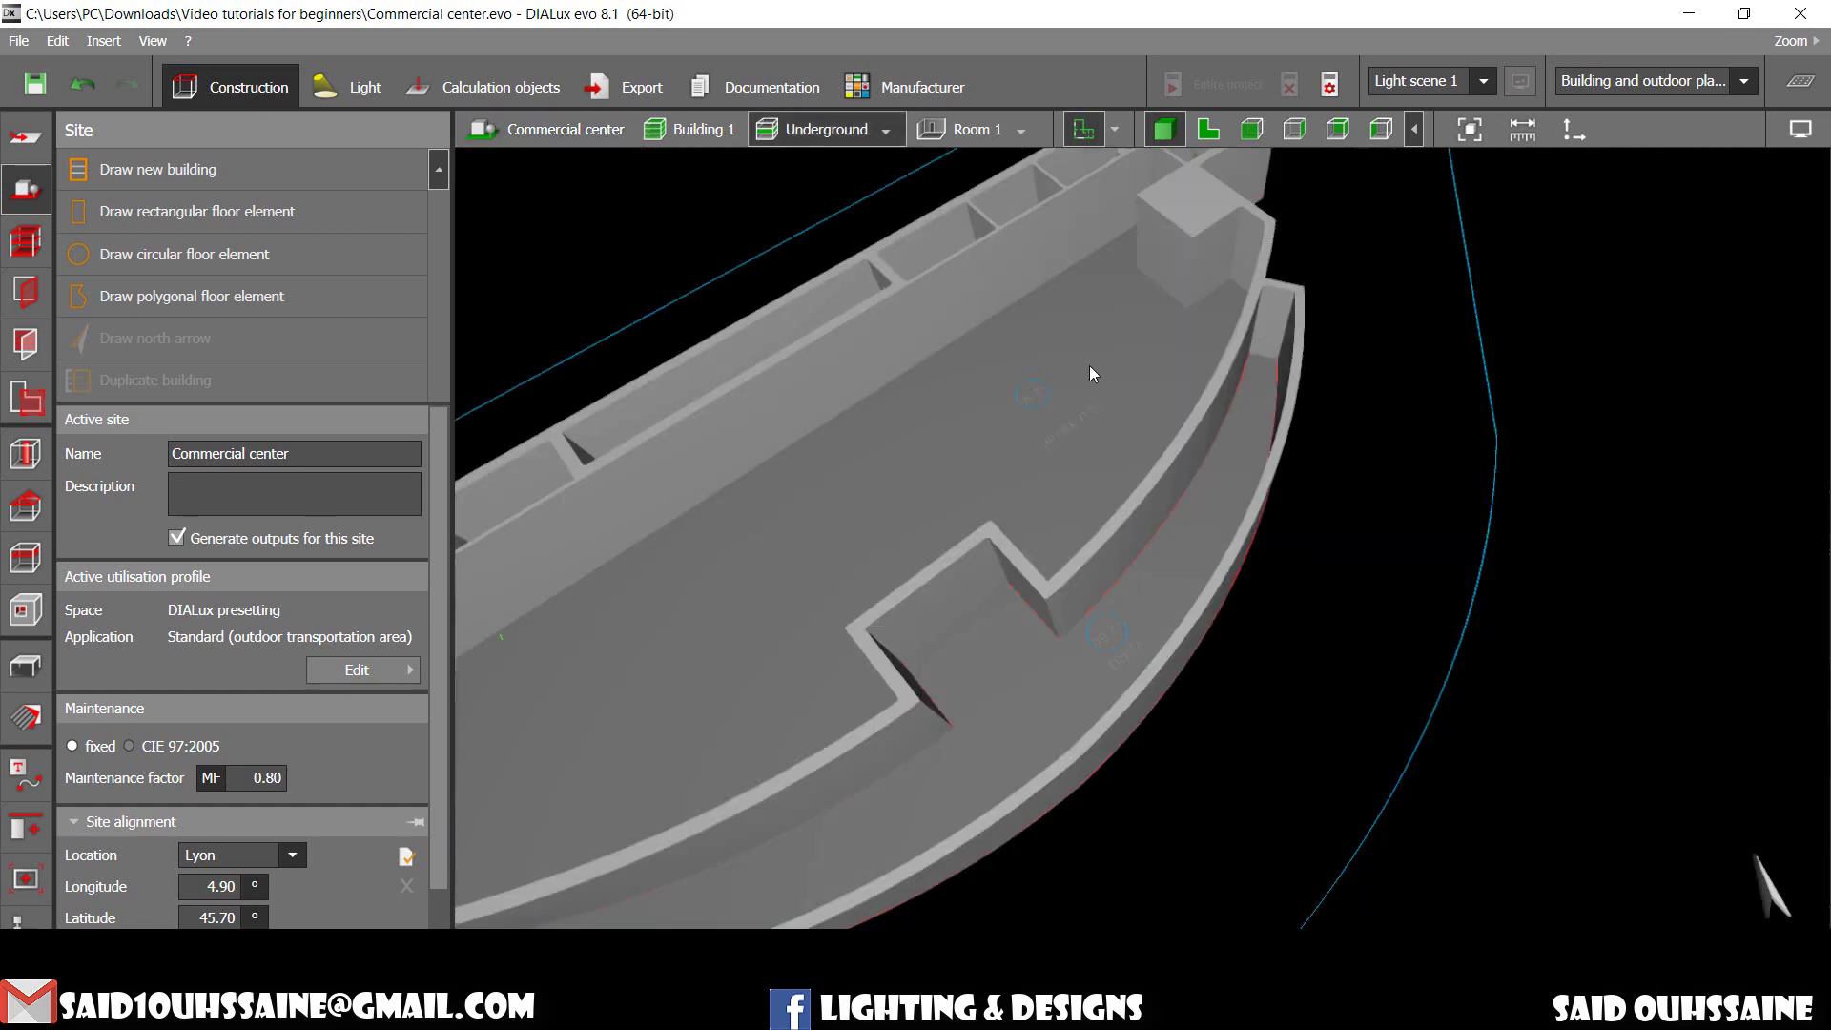
drag(1206, 523, 1188, 540)
scroll(1118, 530, up, 4)
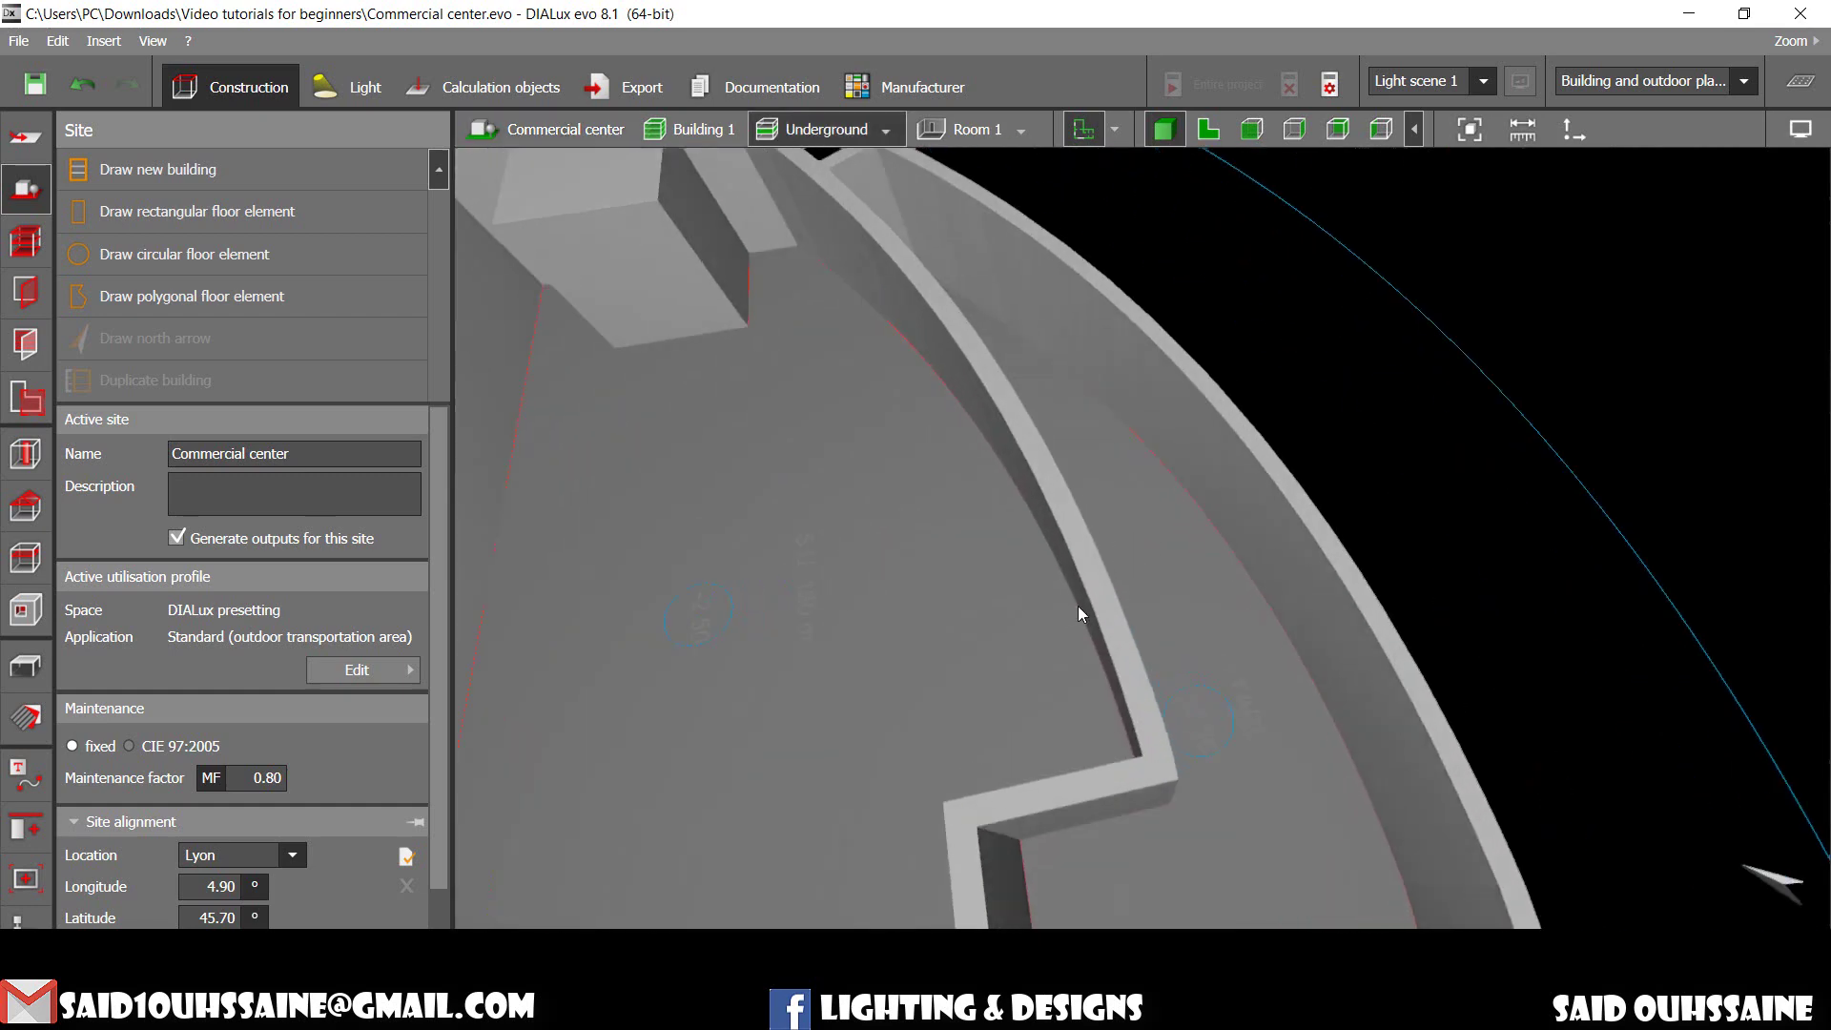
drag(1077, 604, 1107, 569)
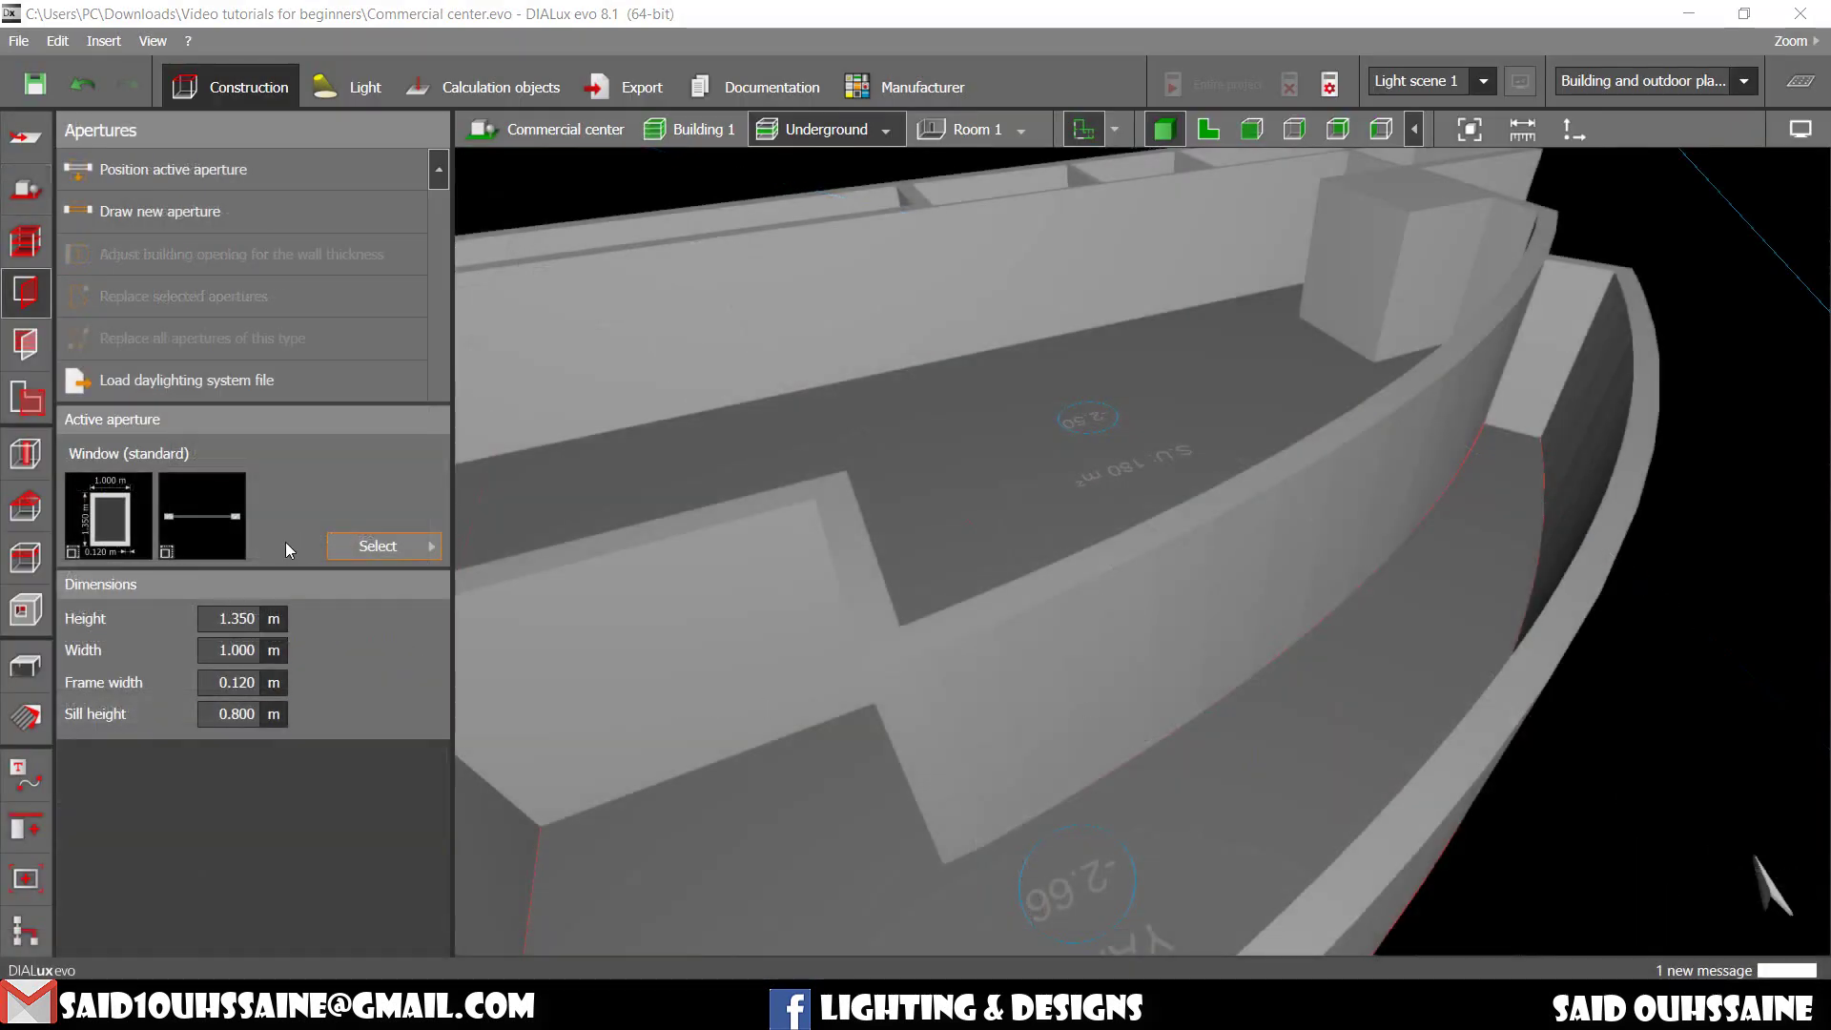
Step: Review the available aperture types and examine the curved wall between the main room and the yard
click(424, 545)
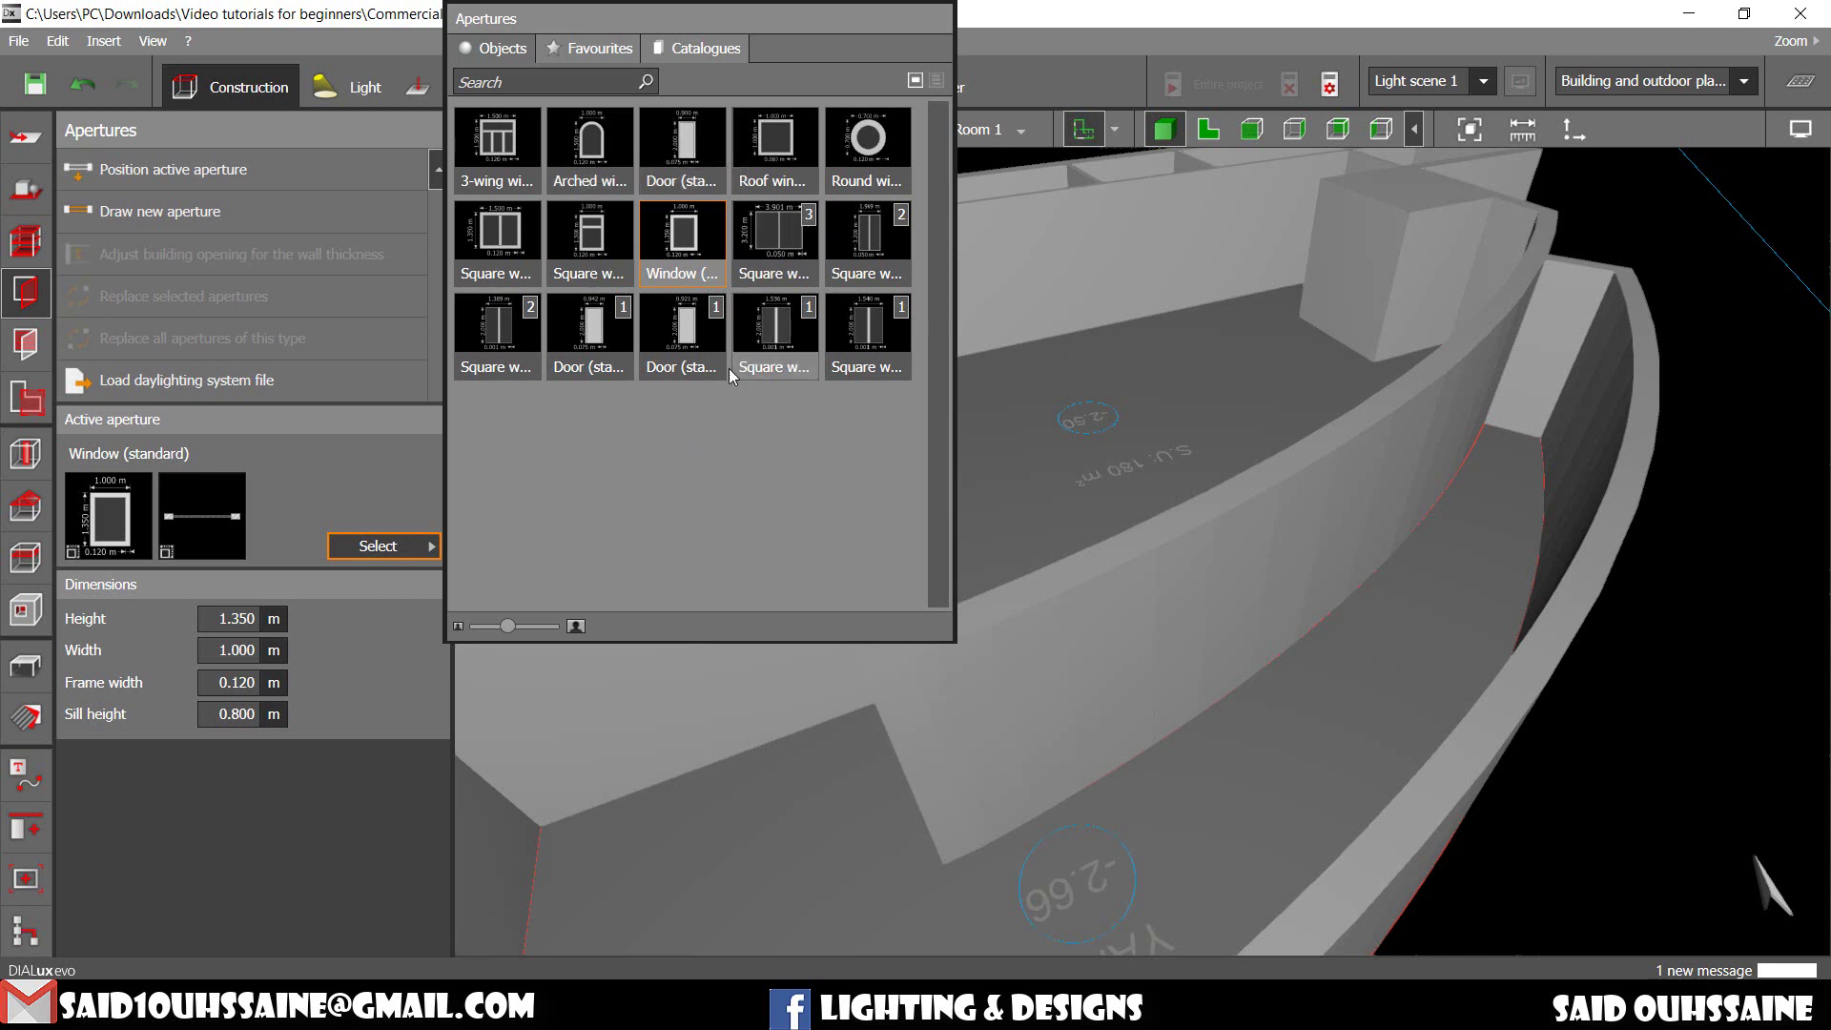
click(396, 506)
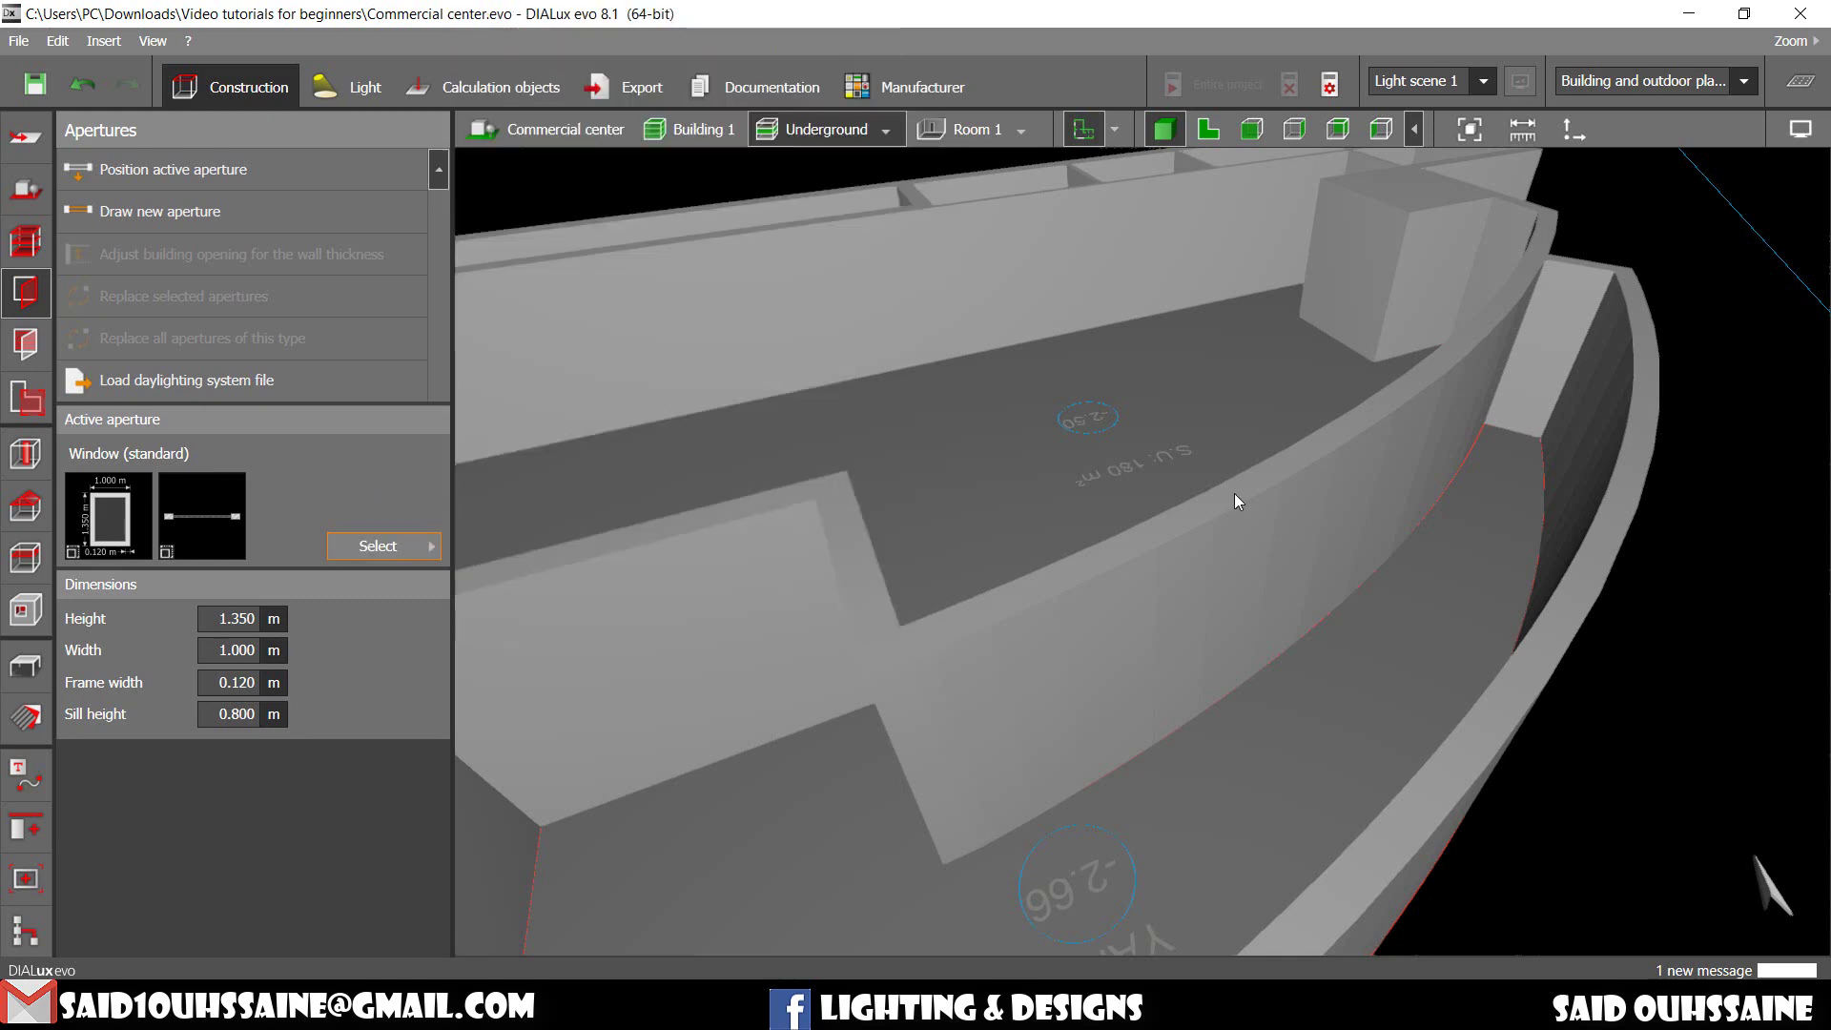
mouse_move(1243, 515)
right_down()
mouse_move(1263, 495)
mouse_move(1183, 406)
mouse_move(1317, 458)
mouse_move(1265, 488)
right_up()
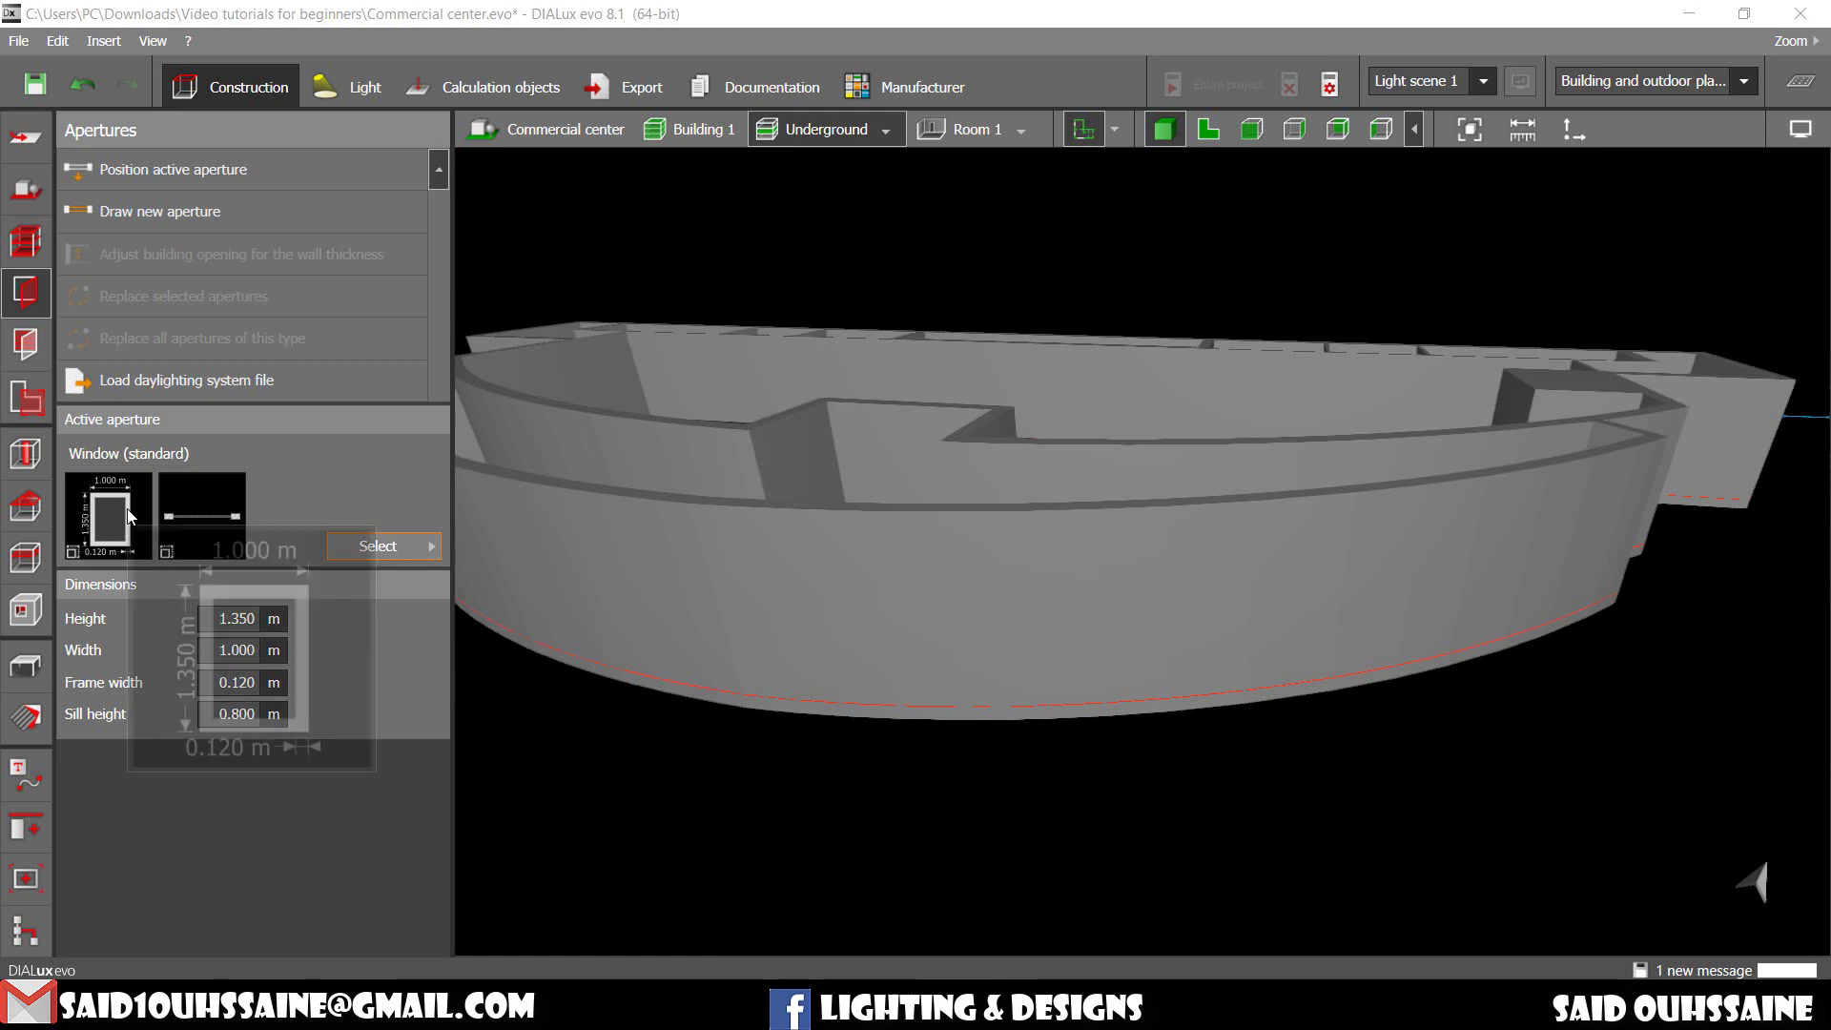
scroll(1316, 479, up, 5)
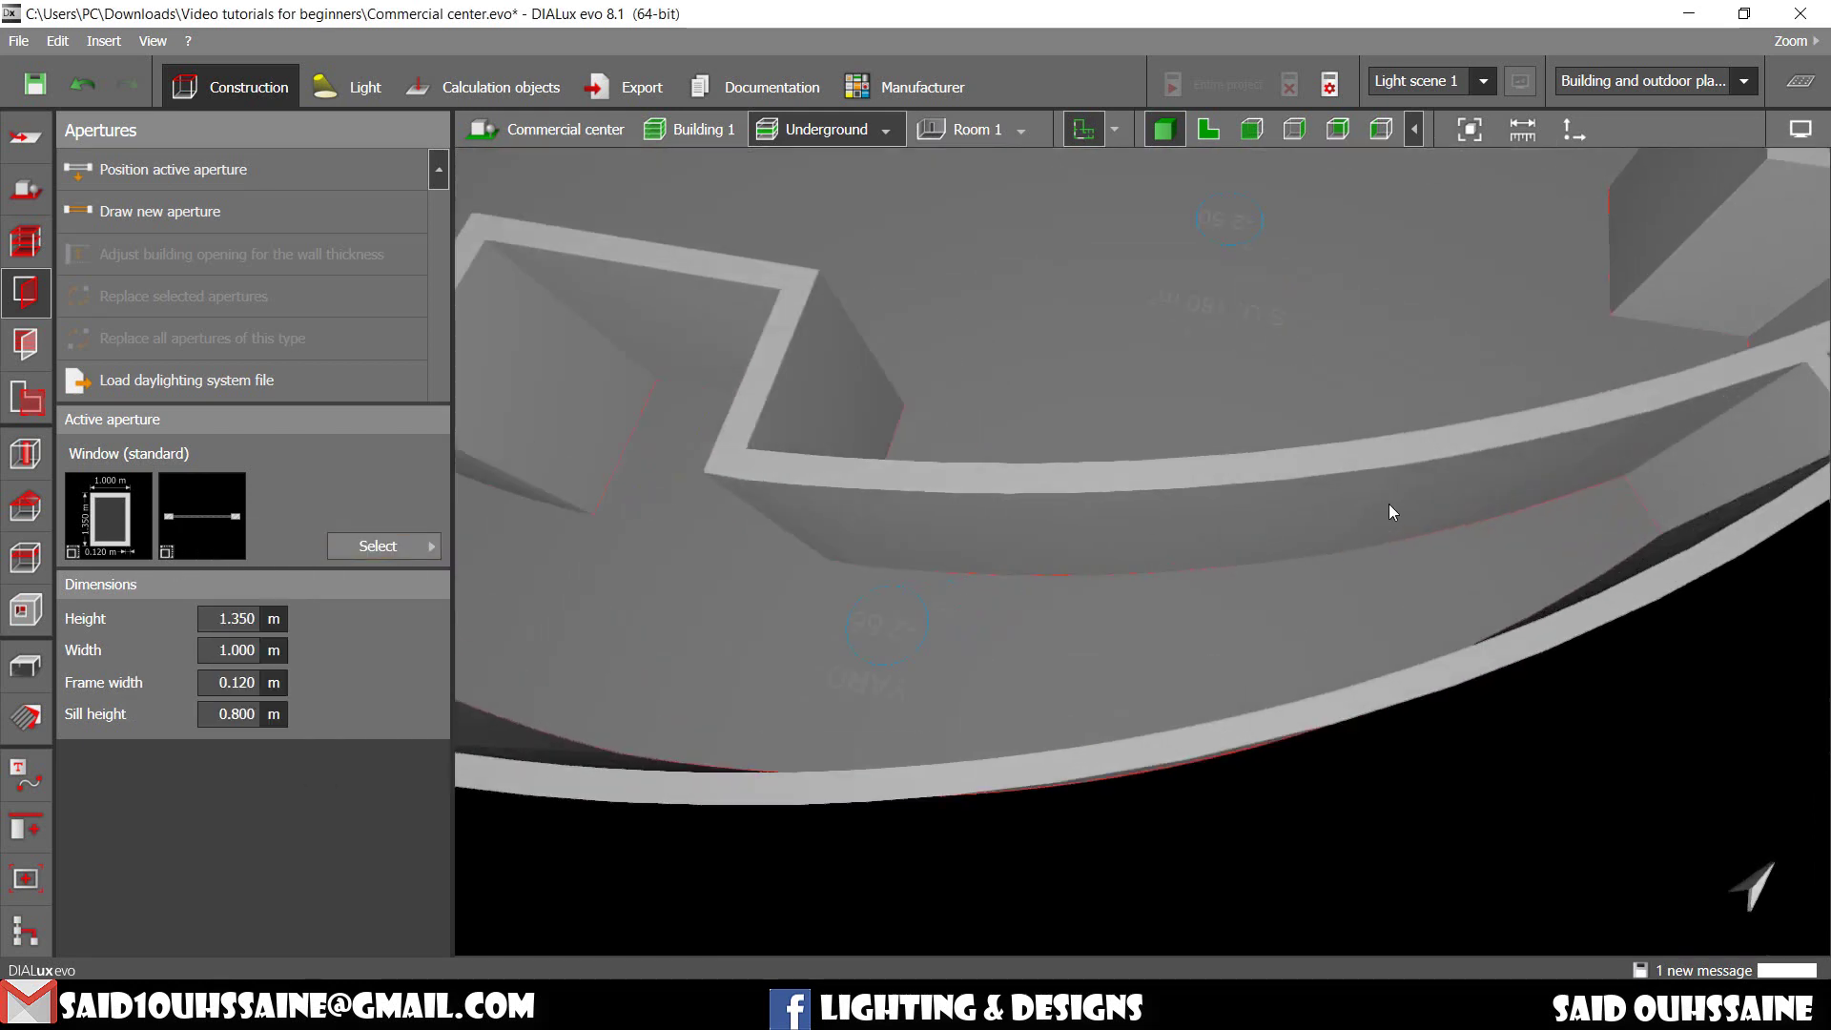
middle_drag(1449, 498, 1288, 553)
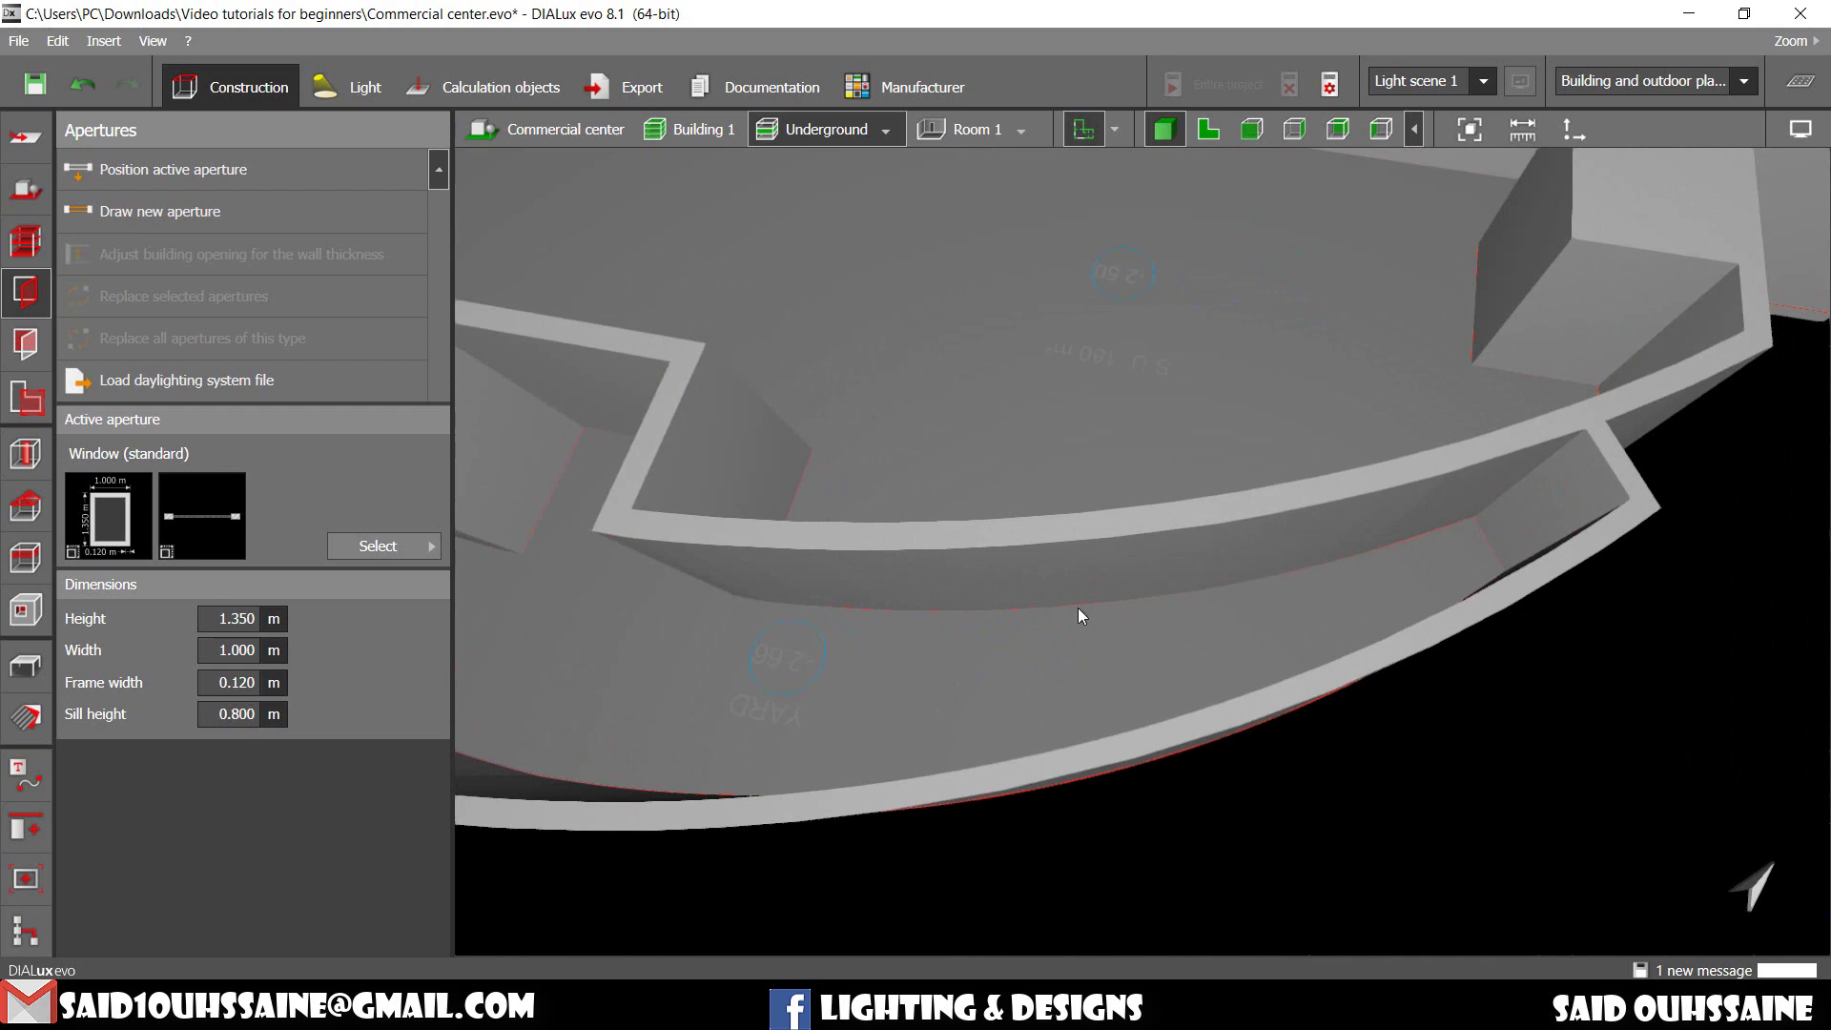
right_drag(1077, 611, 545, 606)
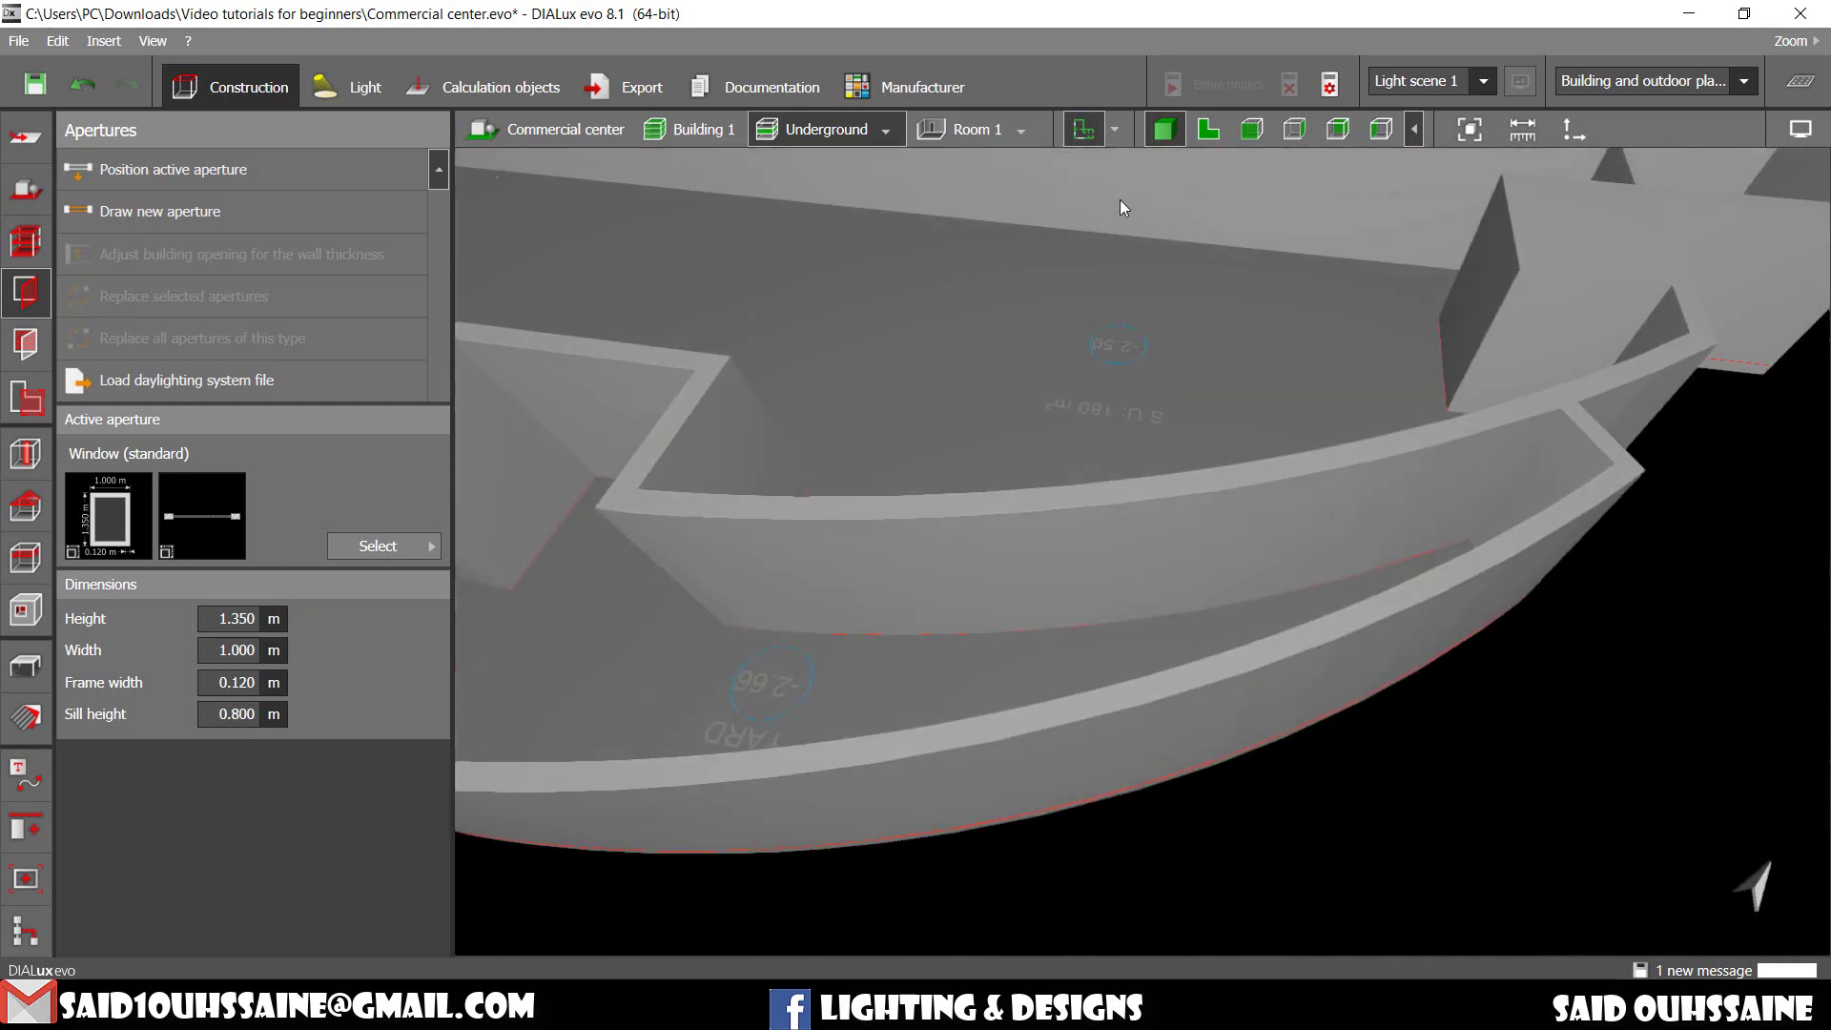
Step: In the floor plan, draw a window about 9.17 m wide along the curved yard wall, from the recess corner to its far end
click(1207, 128)
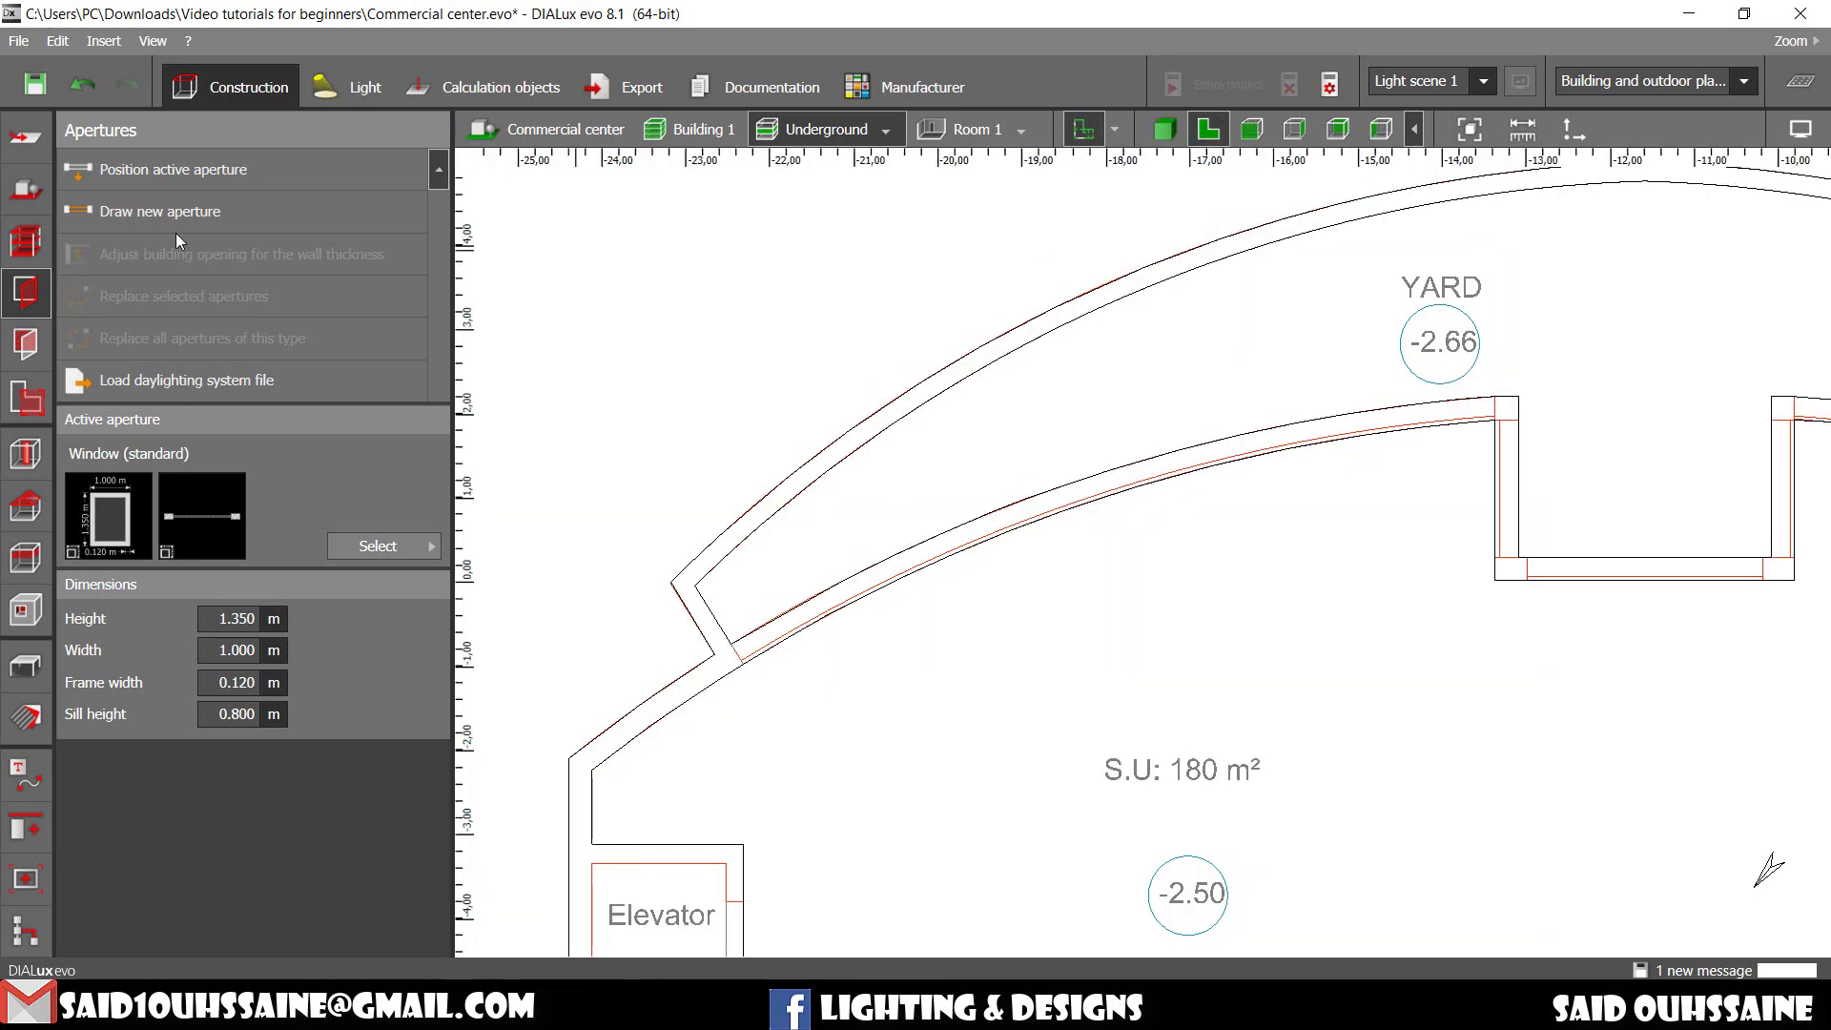
click(208, 209)
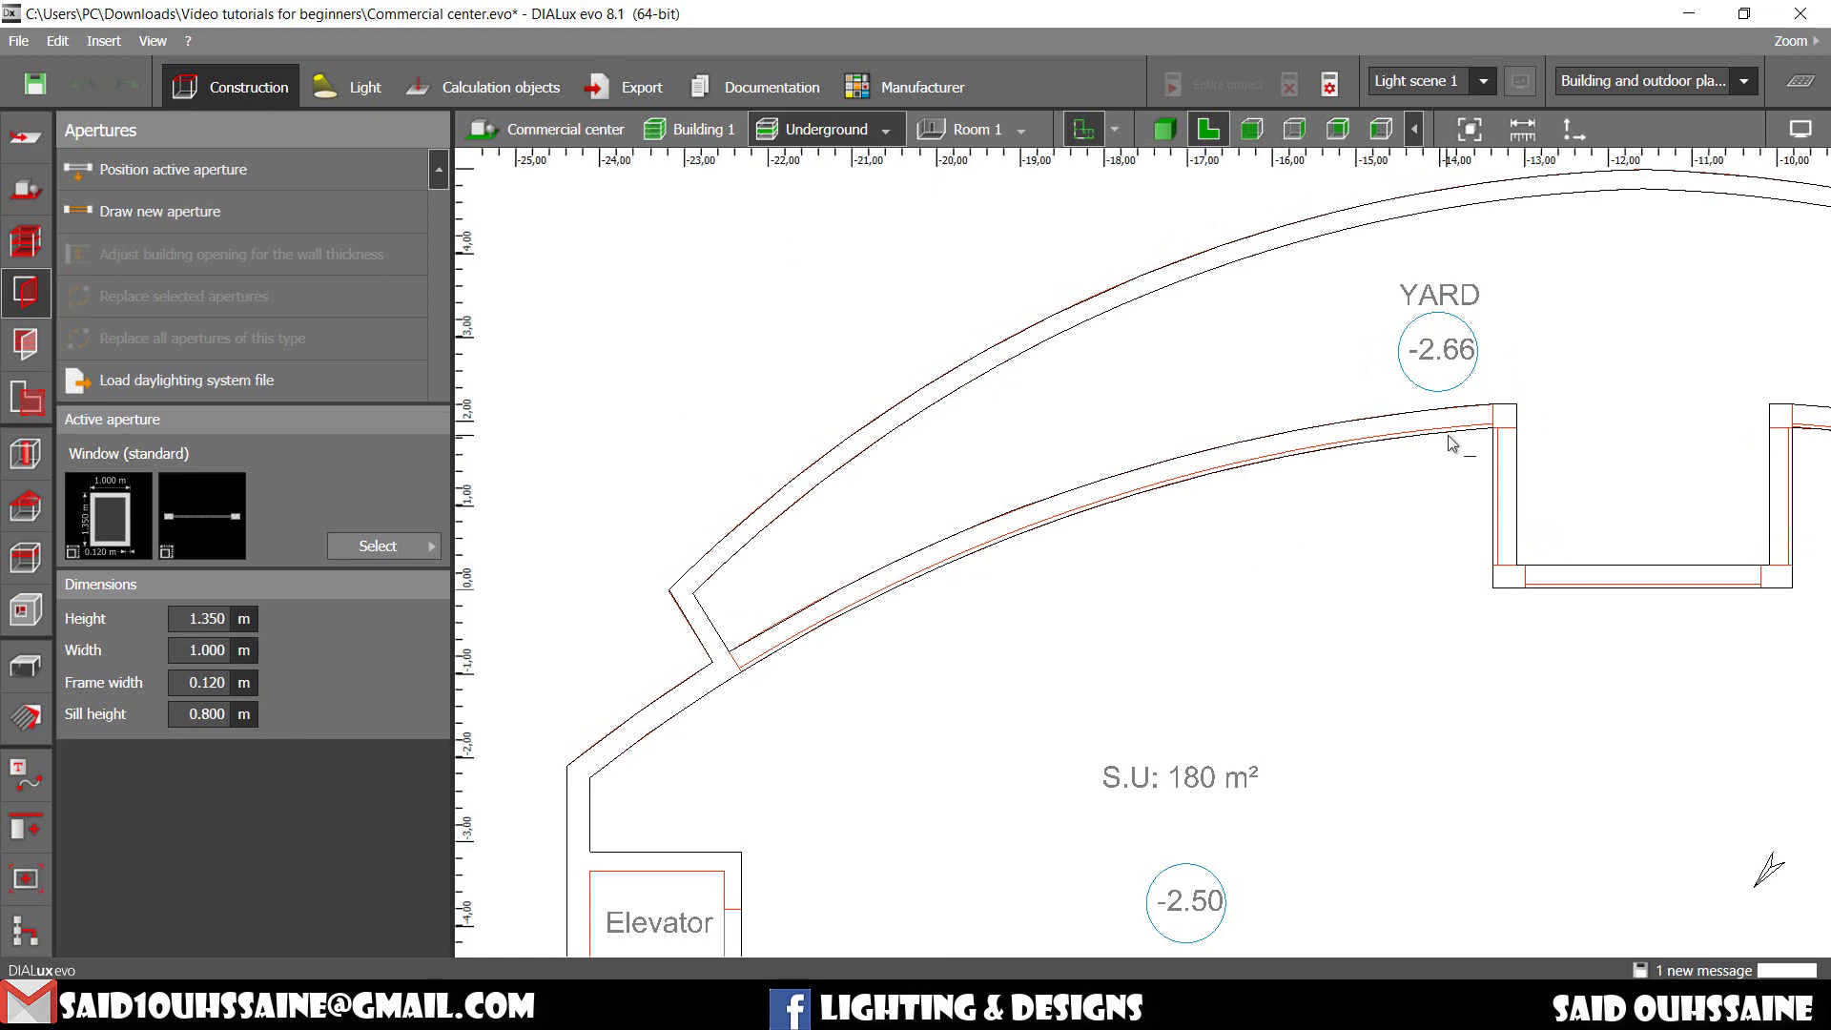
scroll(1450, 443, up, 6)
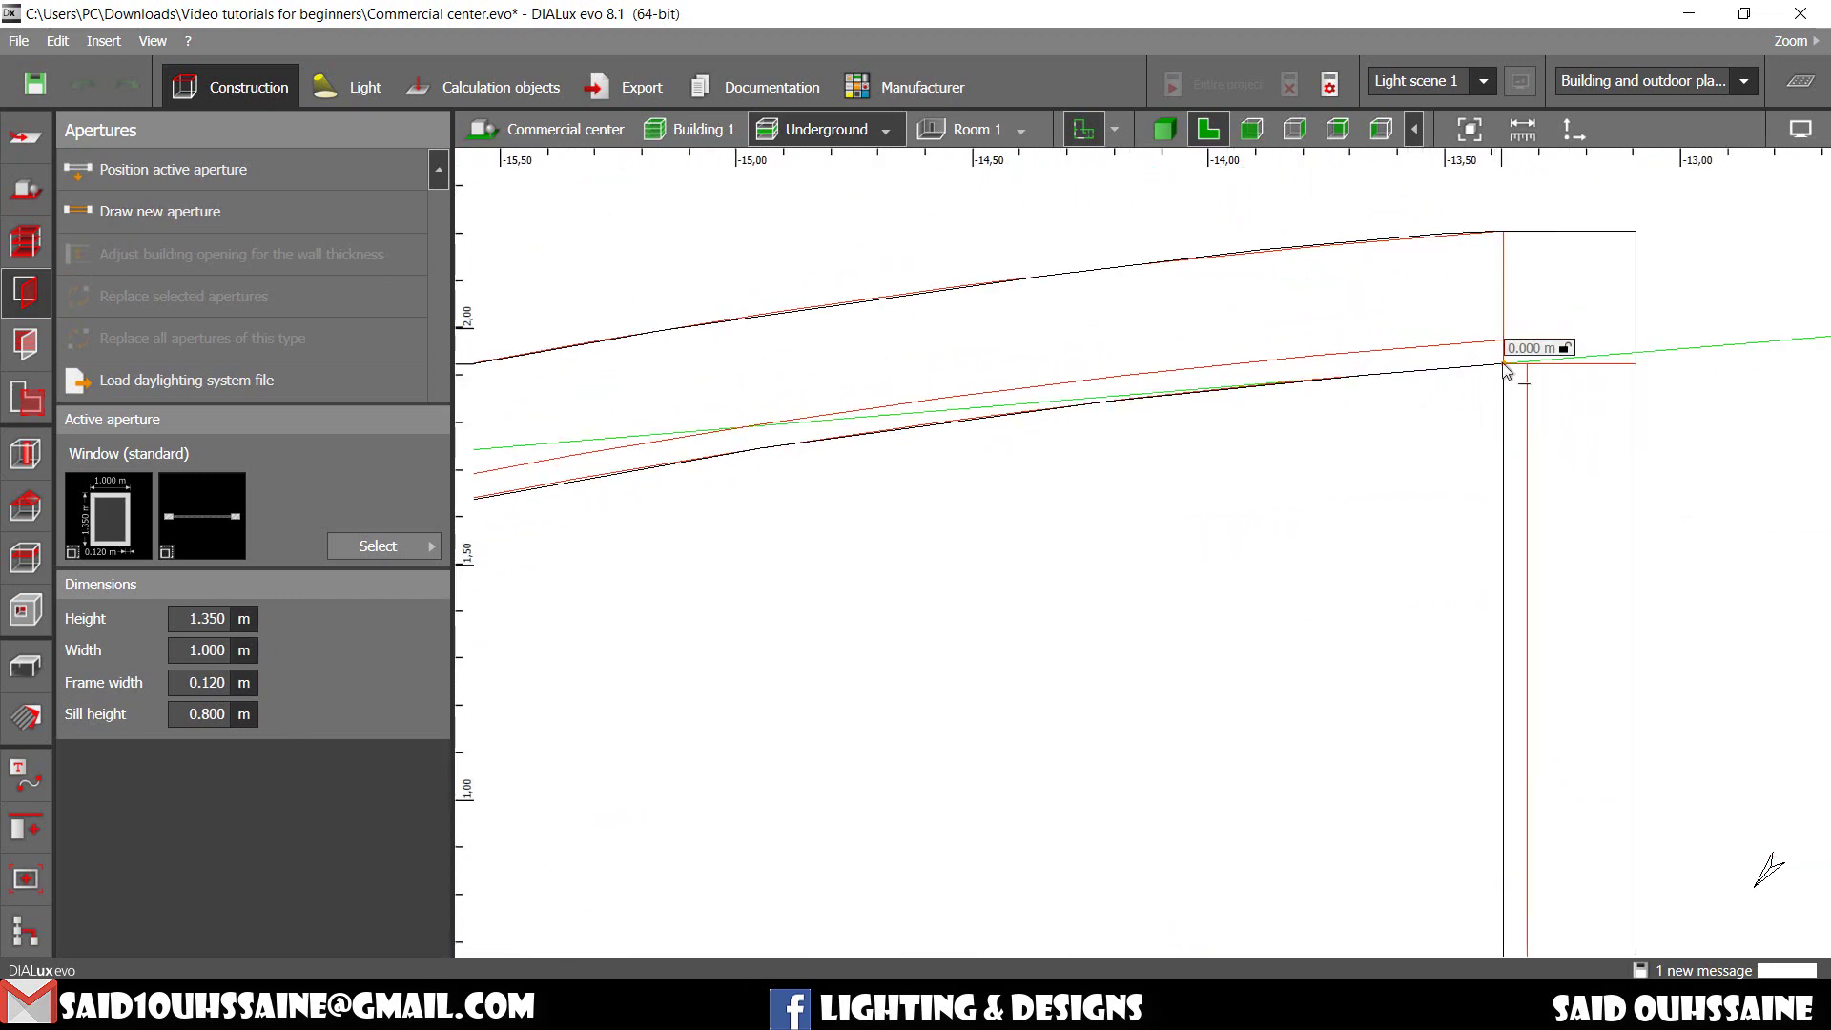
click(1501, 363)
scroll(1335, 420, down, 6)
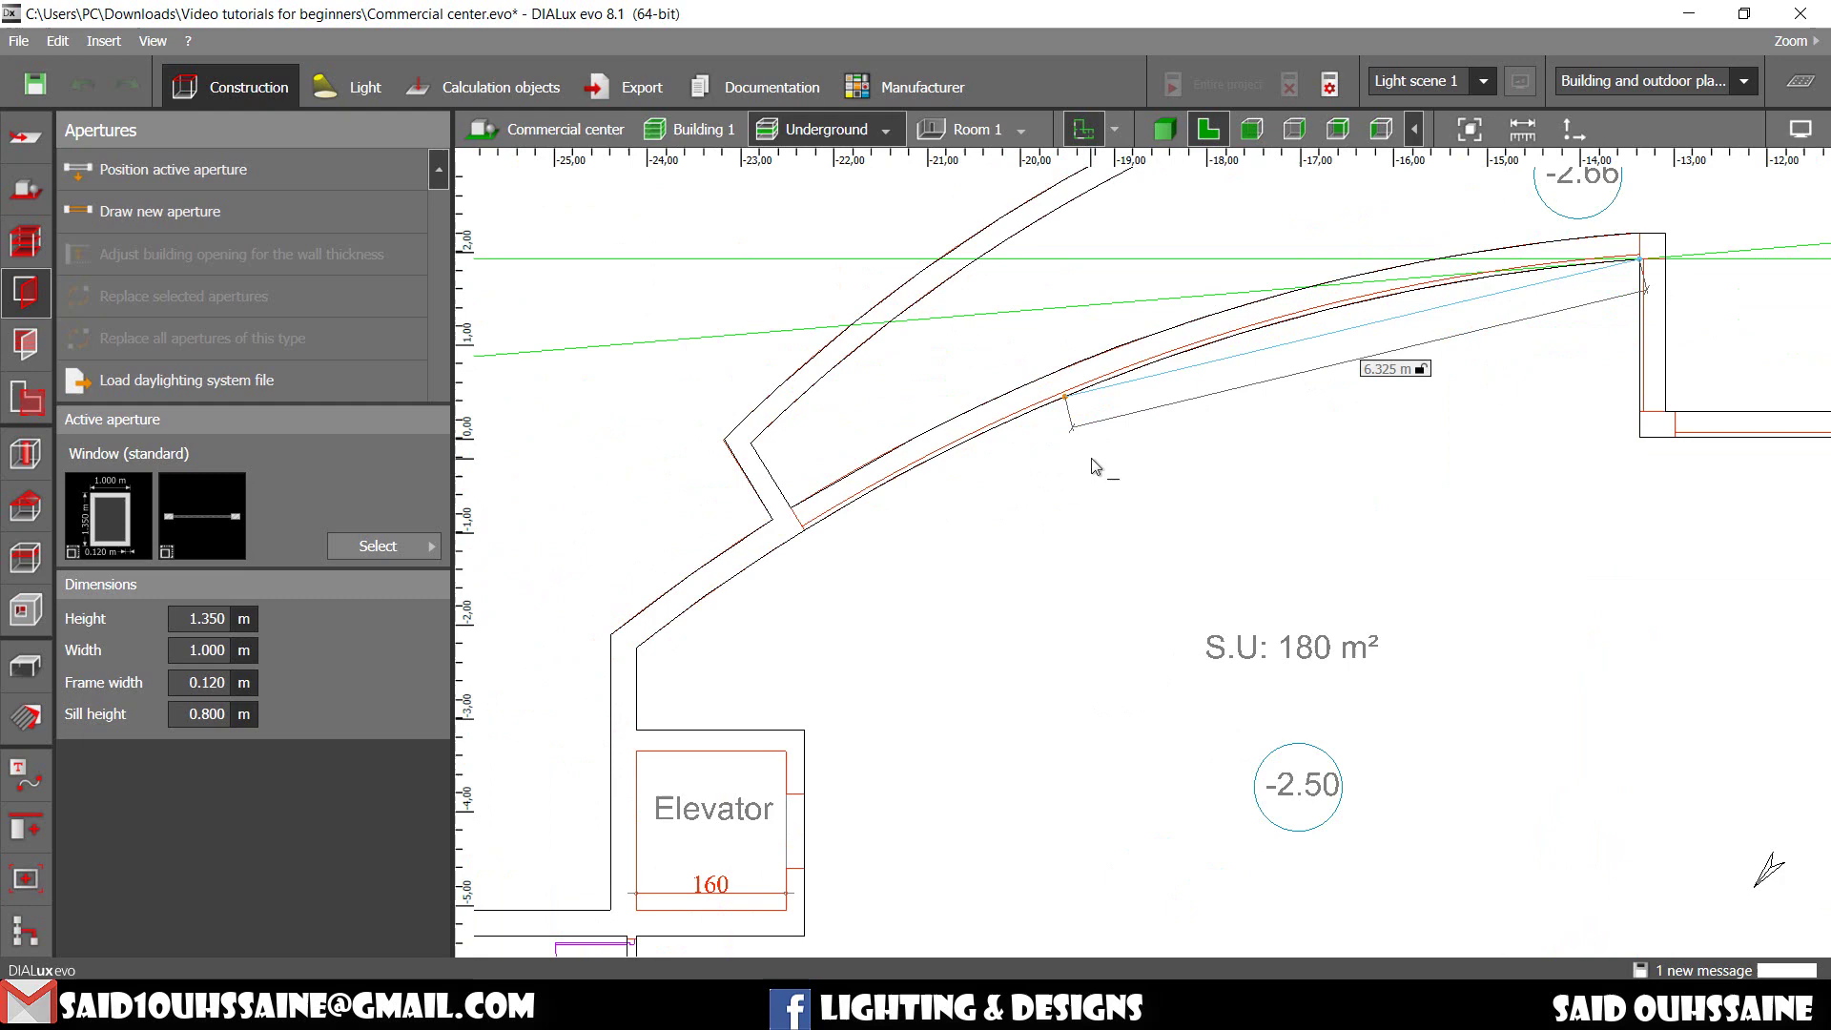
scroll(775, 557, up, 3)
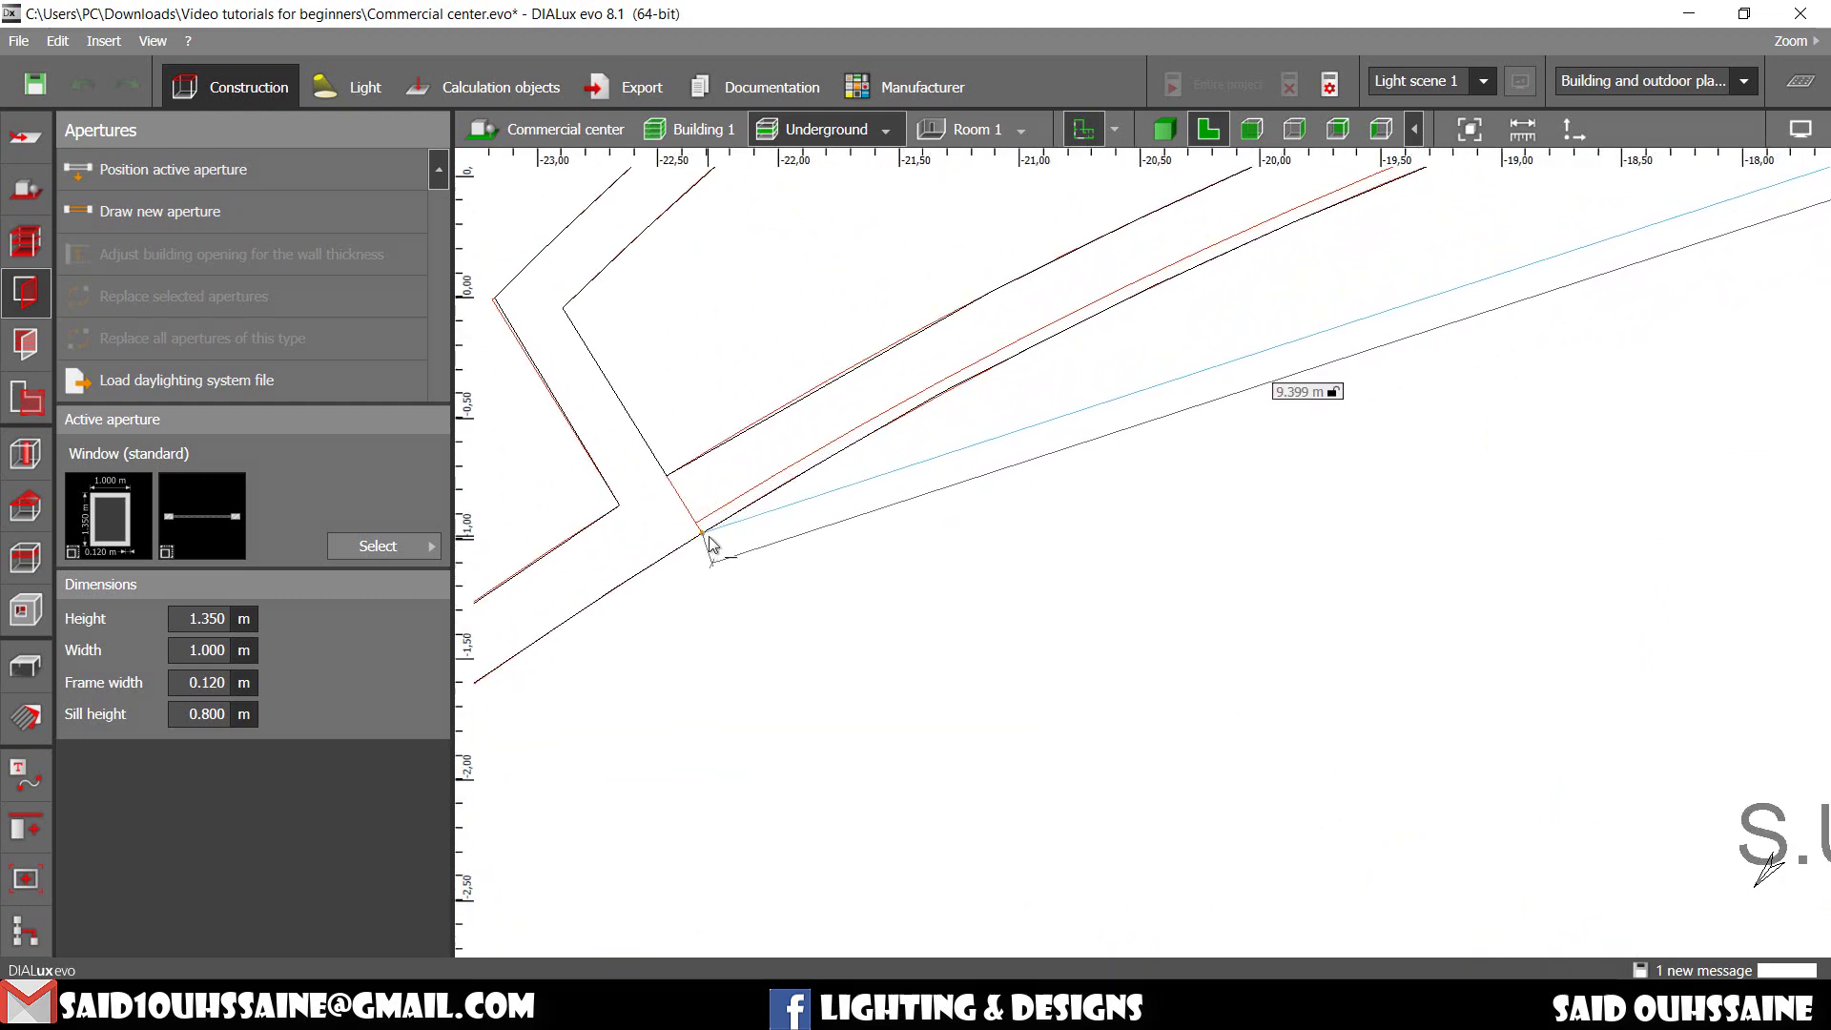
click(708, 544)
scroll(713, 544, down, 4)
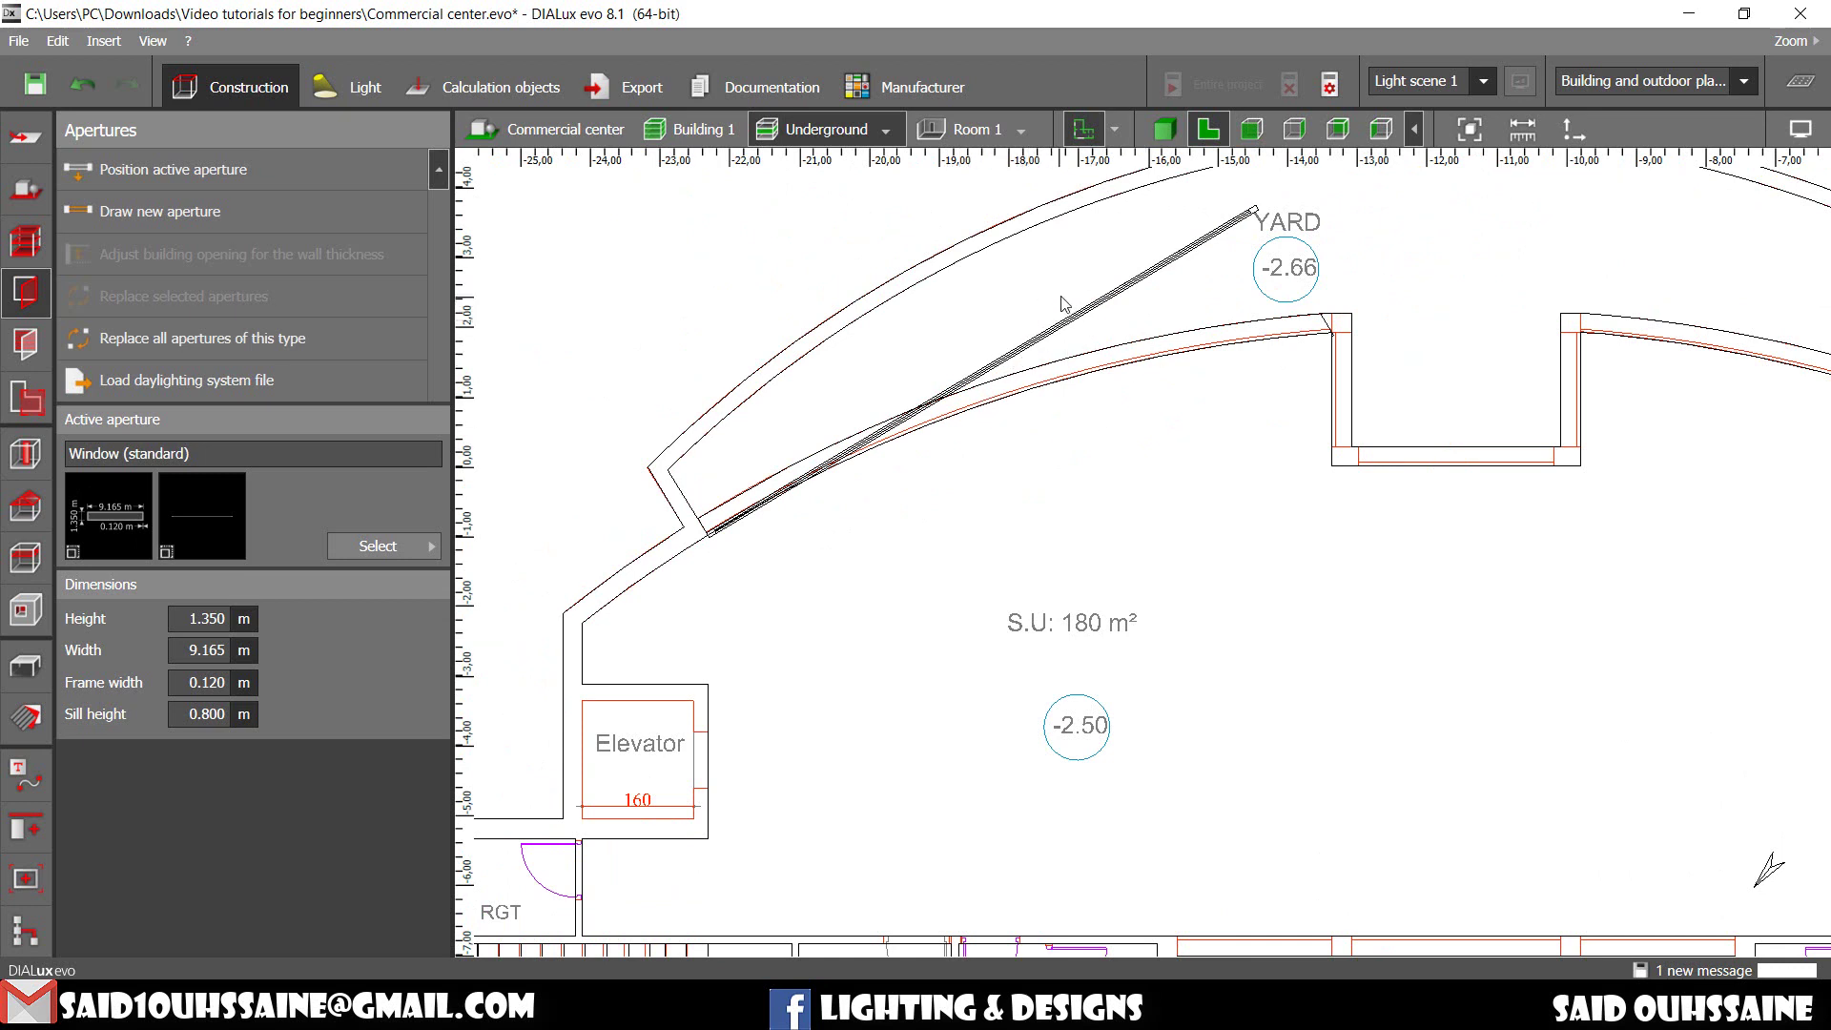
Step: Check the full-length window on the curved yard wall in 3D and delete it
click(1161, 136)
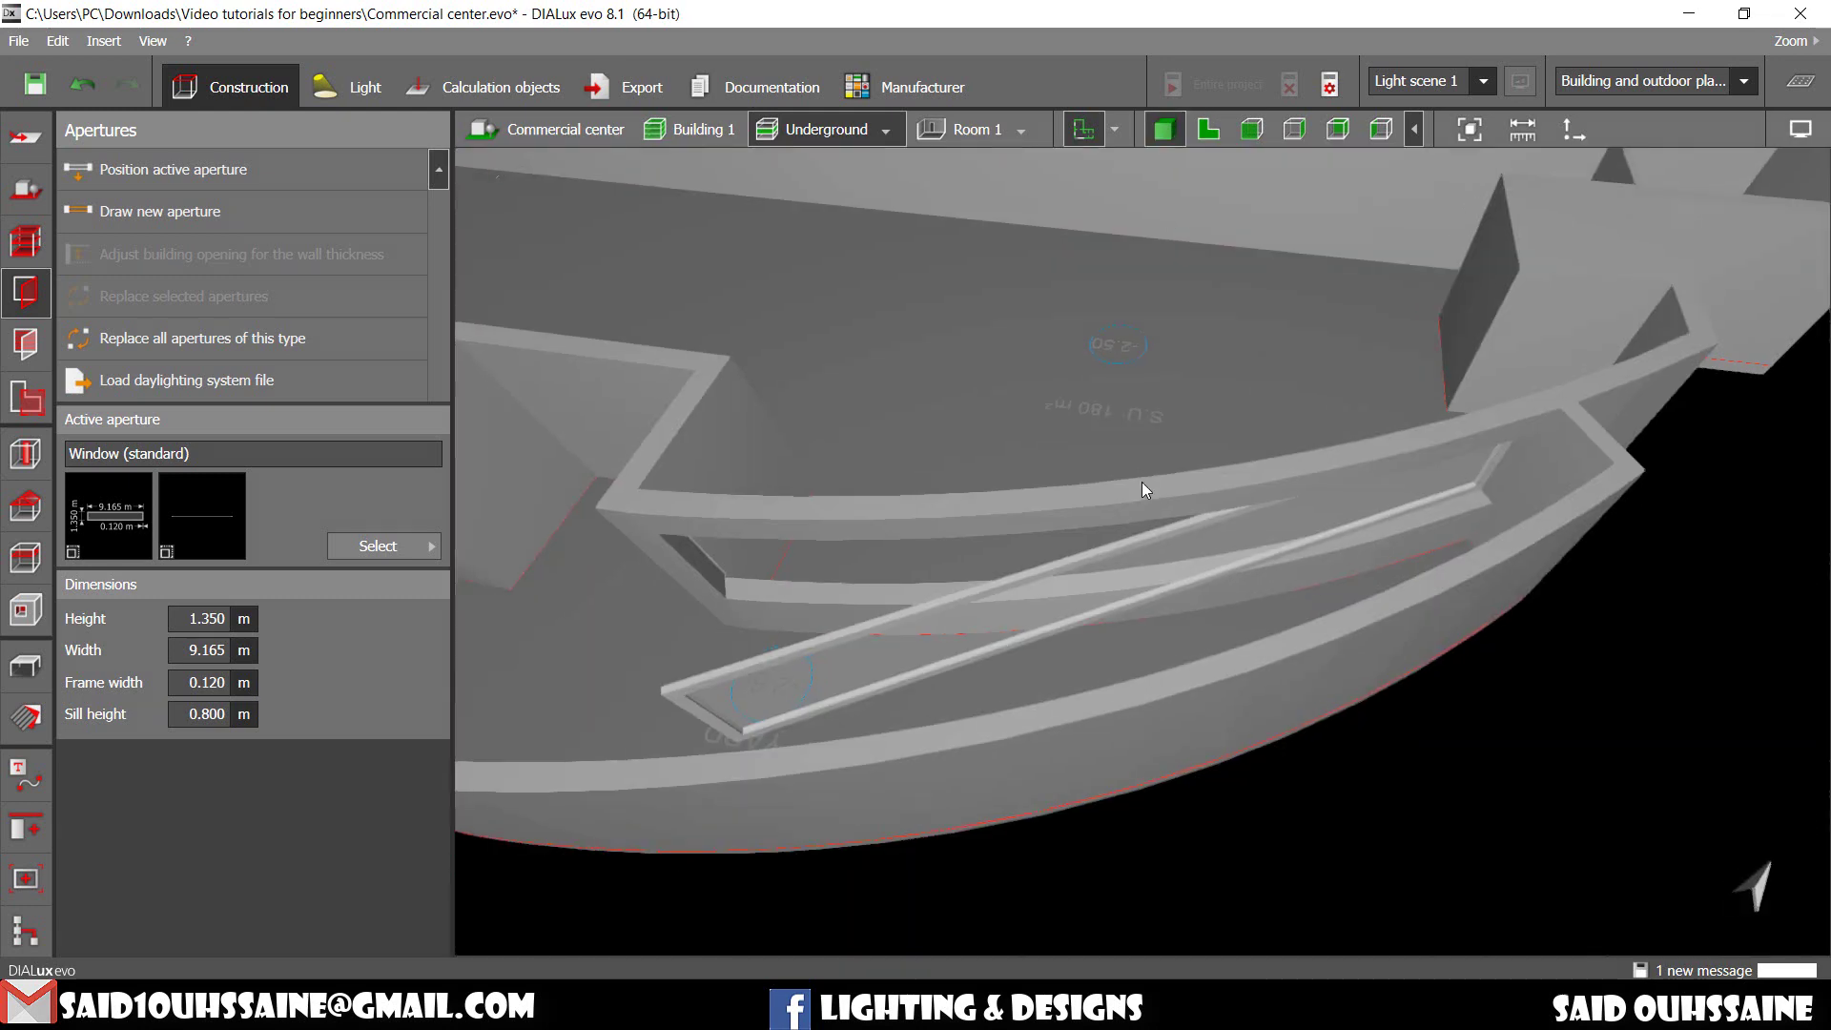
drag(1142, 483, 1261, 587)
scroll(1217, 553, up, 3)
scroll(1131, 576, down, 3)
scroll(1217, 545, up, 3)
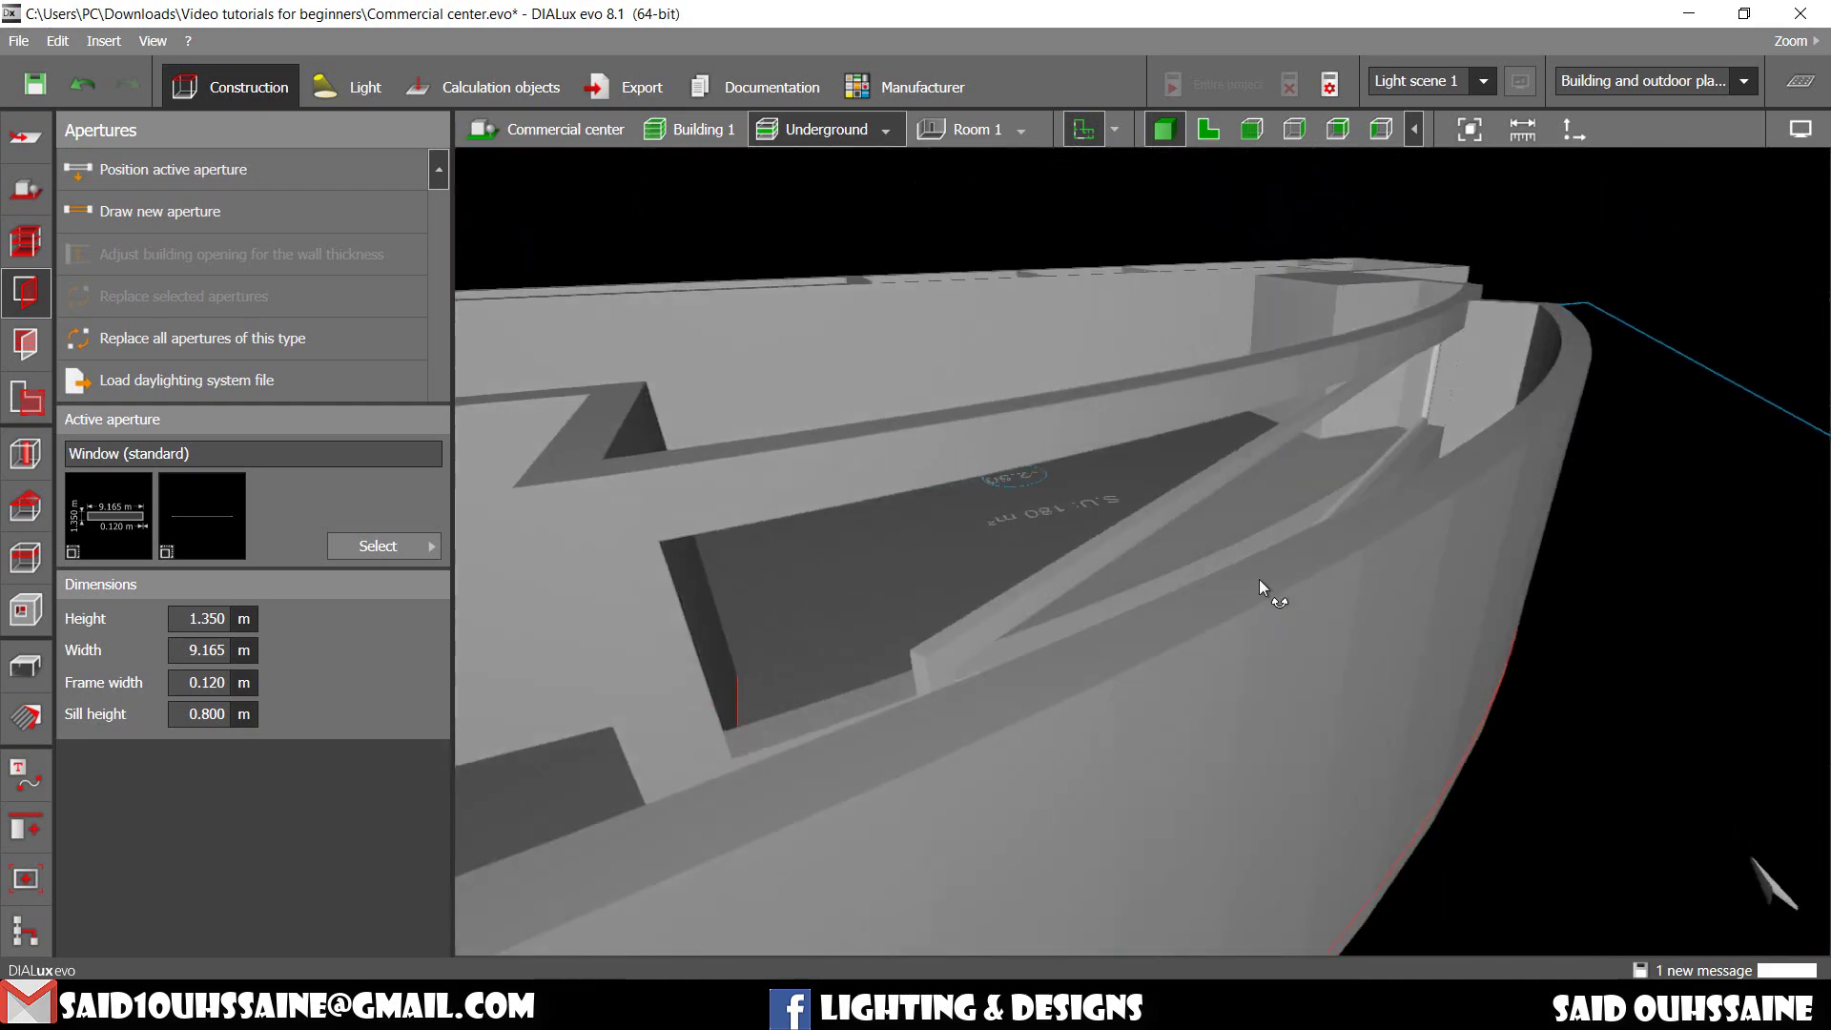
click(1175, 552)
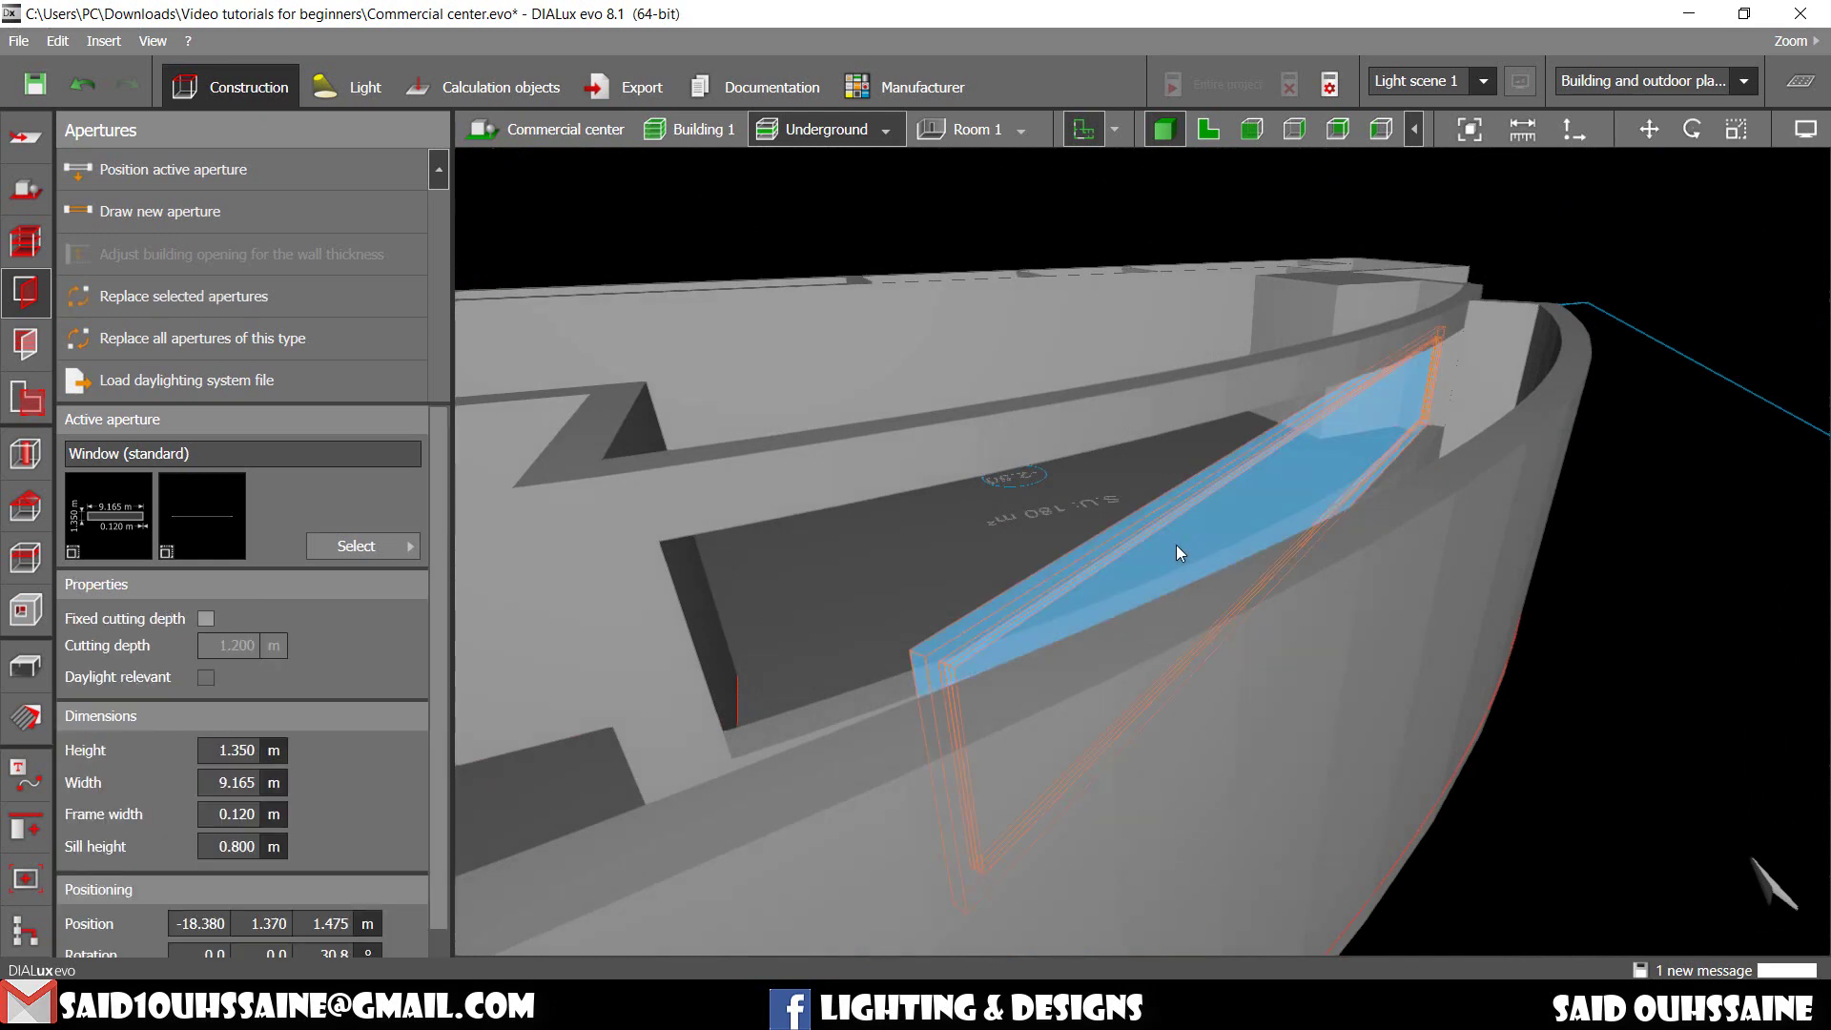
key(Delete)
Step: In the floor plan, draw a window about 3.2 m wide on the curved yard wall, starting at the recess corner
drag(1176, 545, 1346, 661)
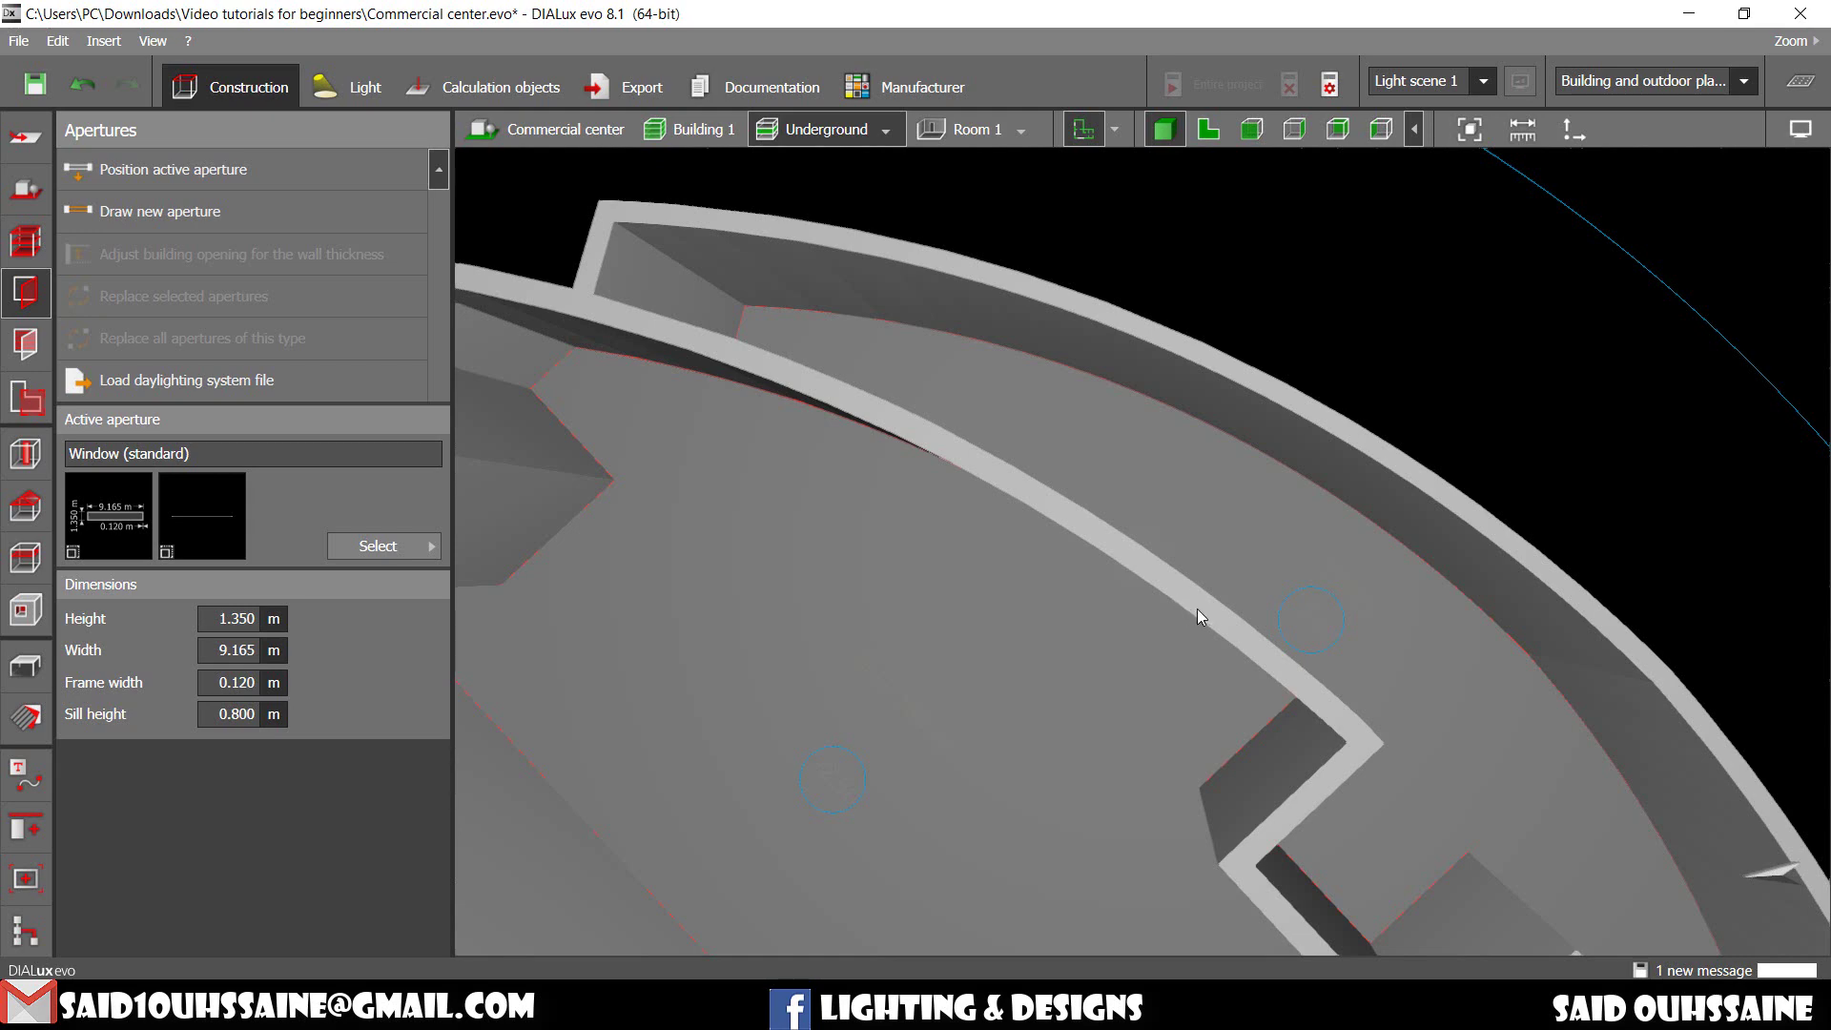
scroll(1312, 658, up, 2)
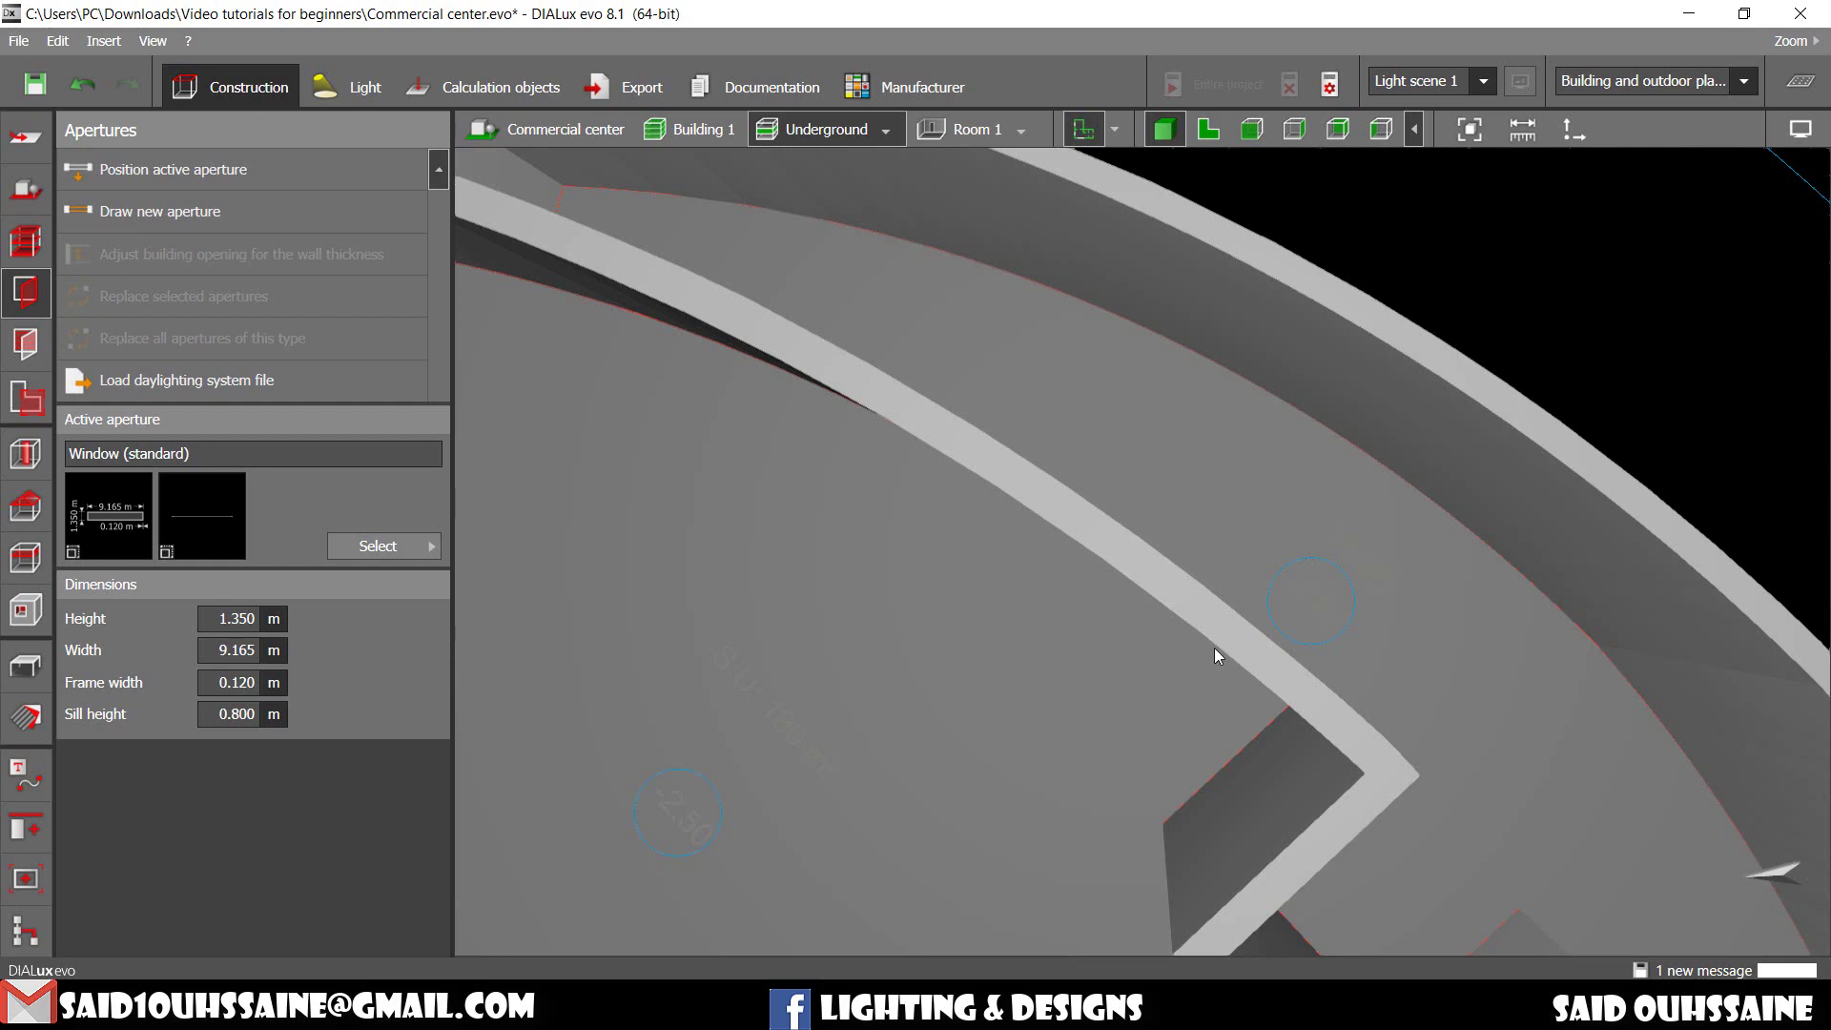
scroll(1222, 618, down, 5)
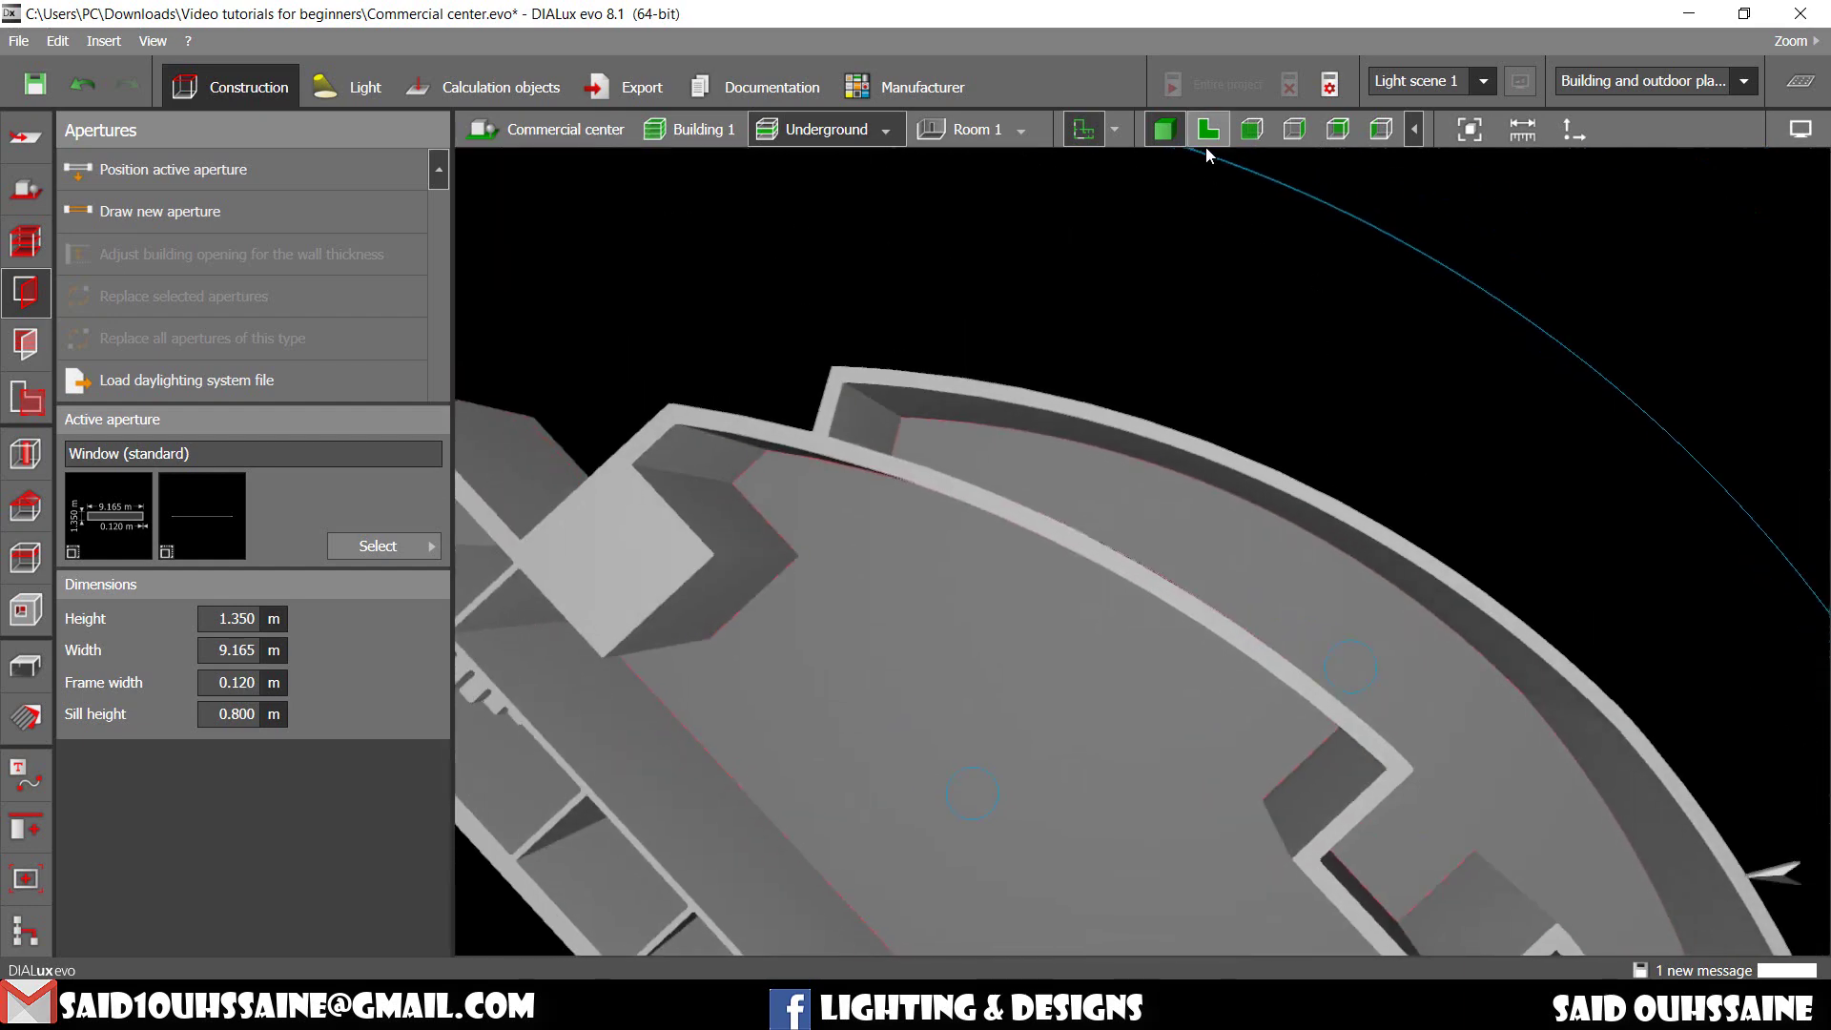
click(1209, 130)
scroll(1198, 413, up, 4)
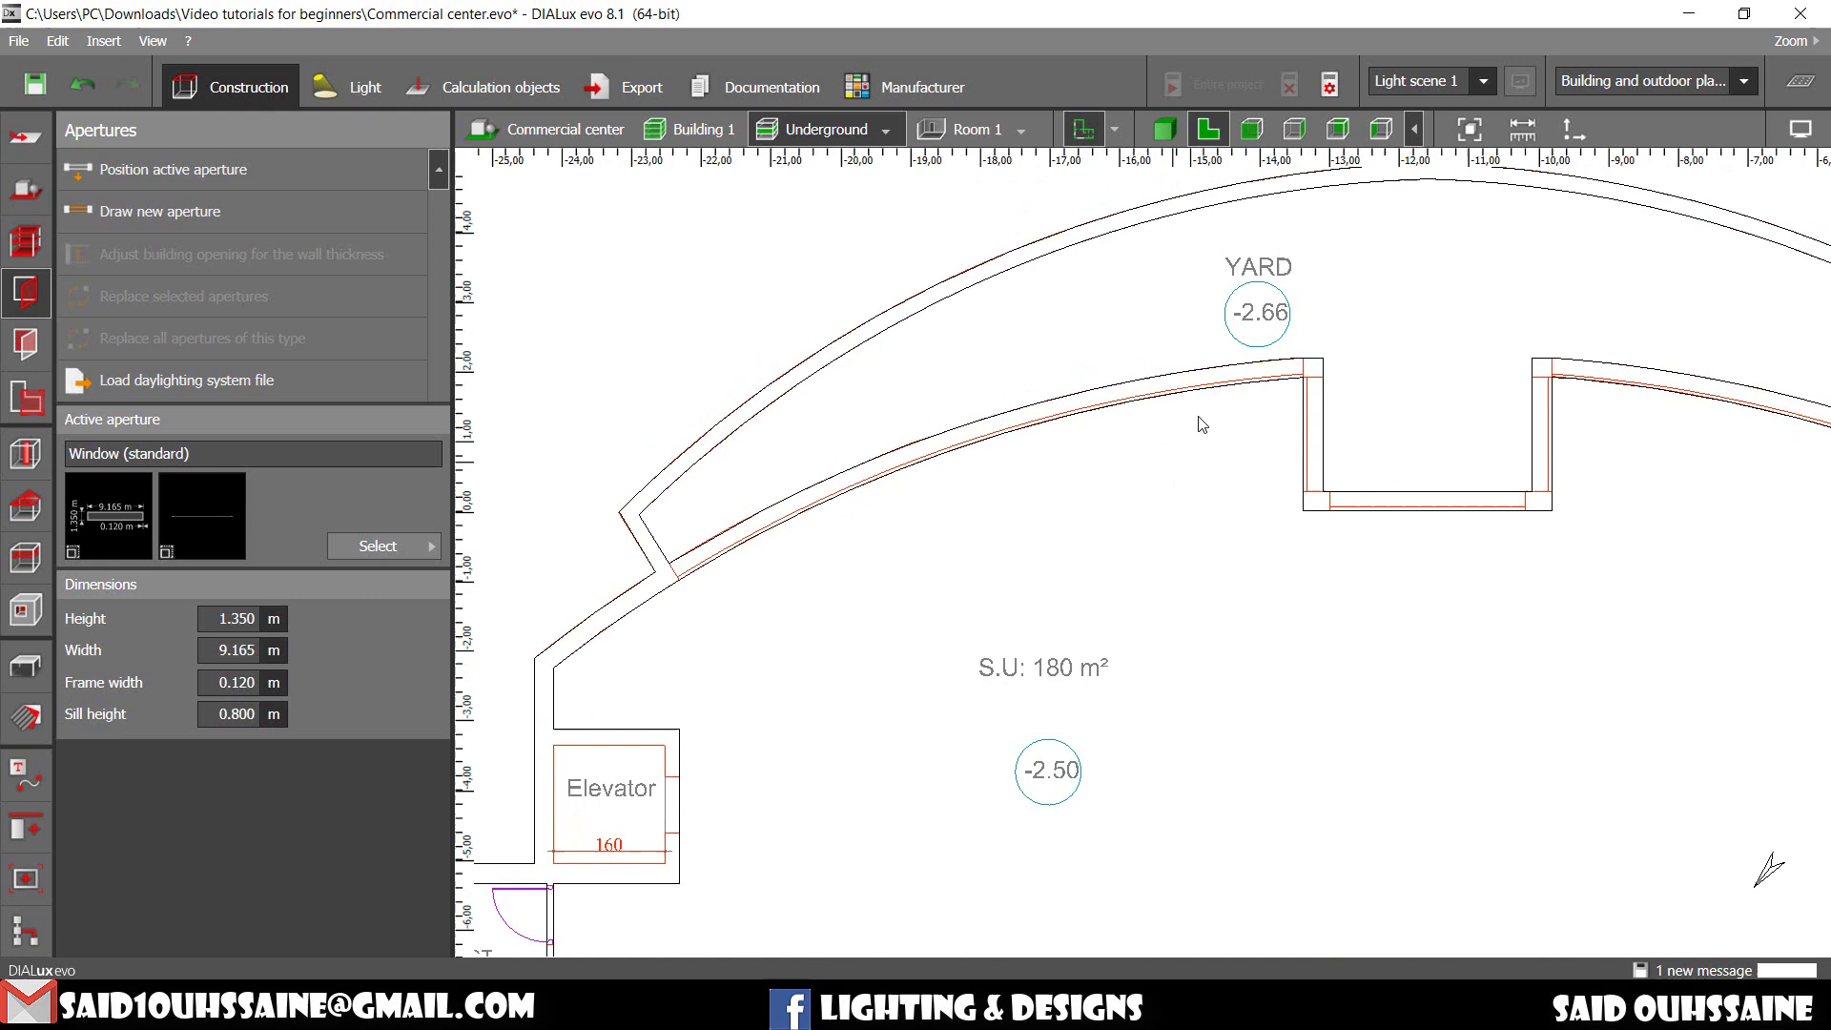
click(193, 211)
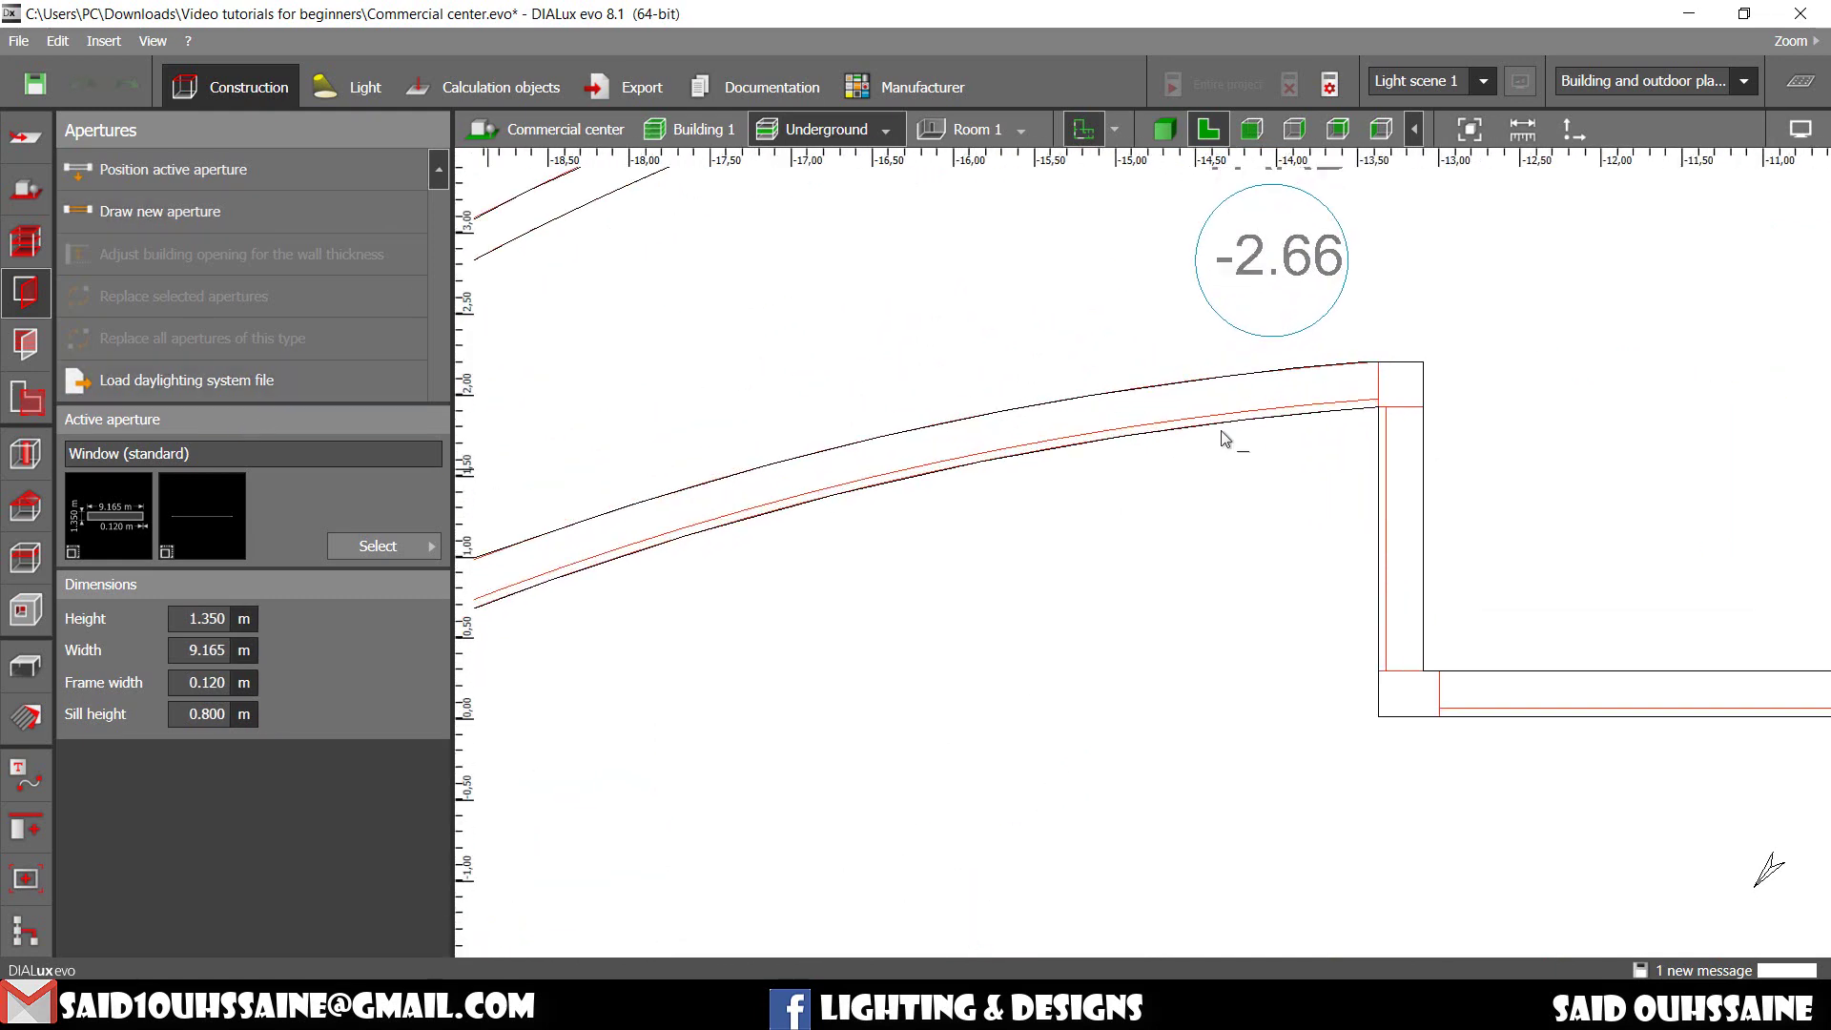
scroll(1308, 429, up, 4)
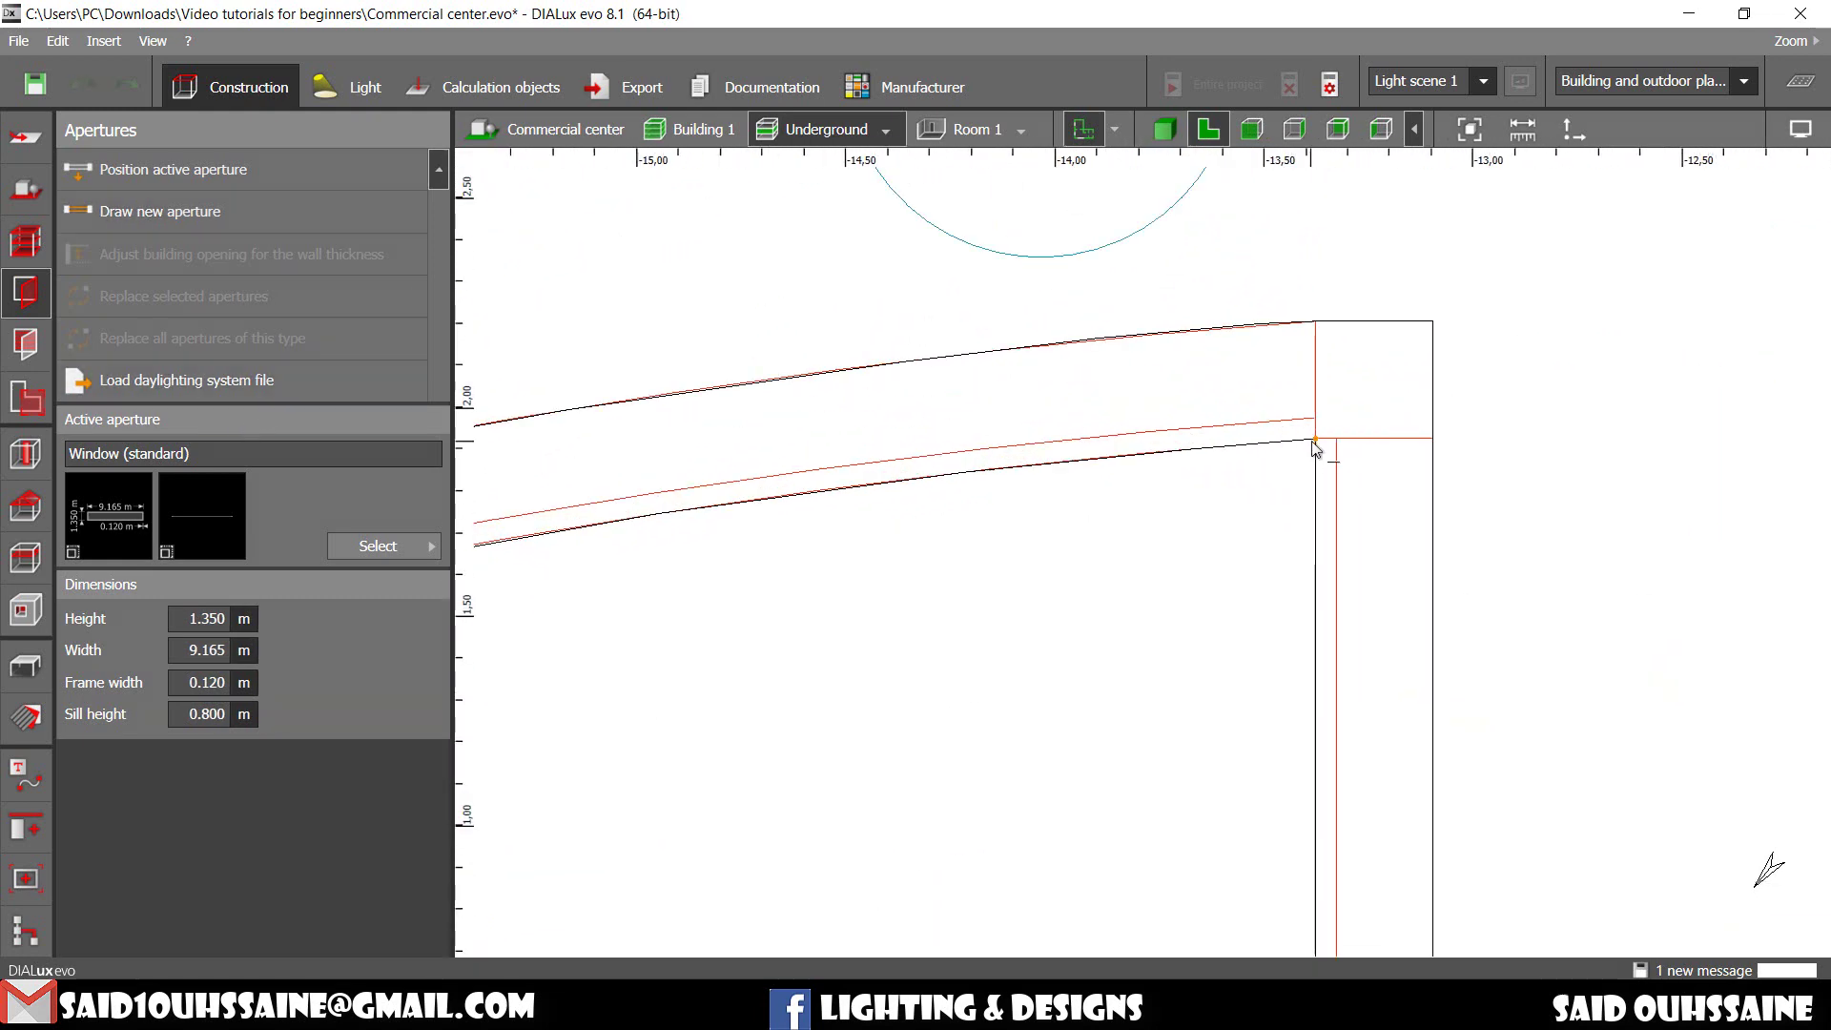
click(1308, 441)
scroll(1164, 486, down, 4)
scroll(902, 476, up, 1)
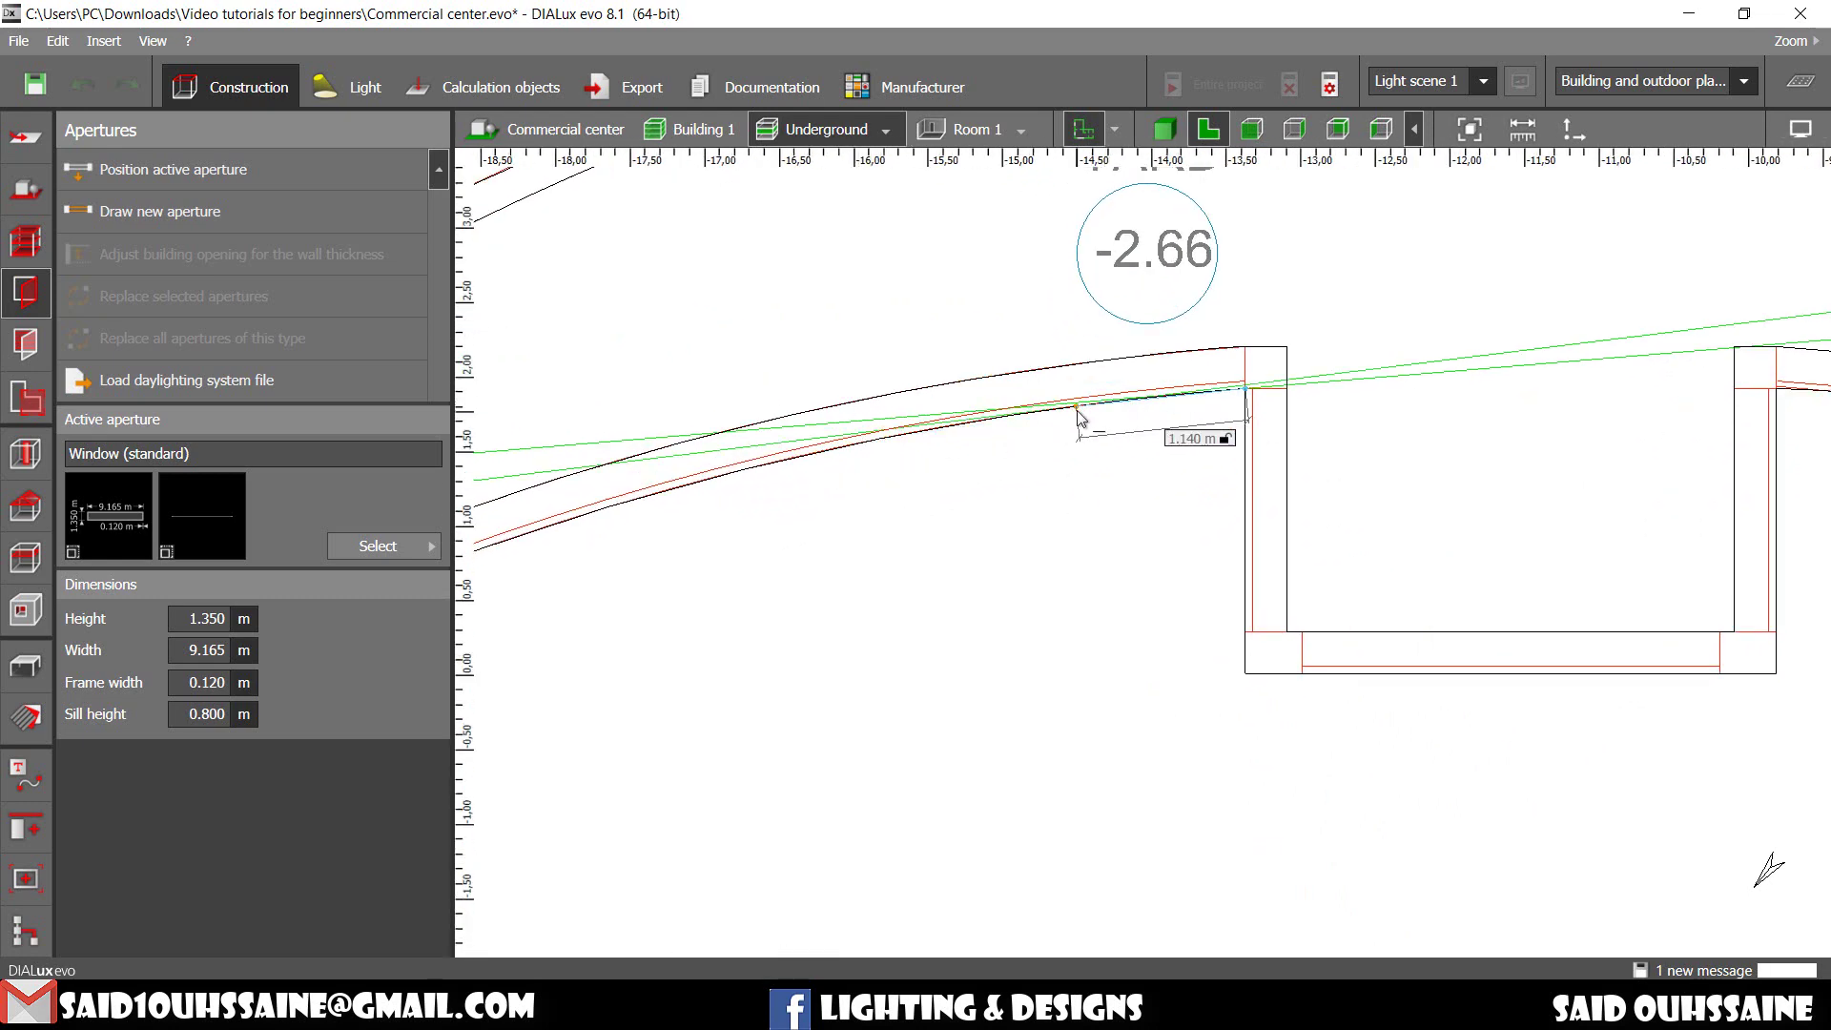
scroll(1082, 410, up, 1)
scroll(1080, 450, up, 1)
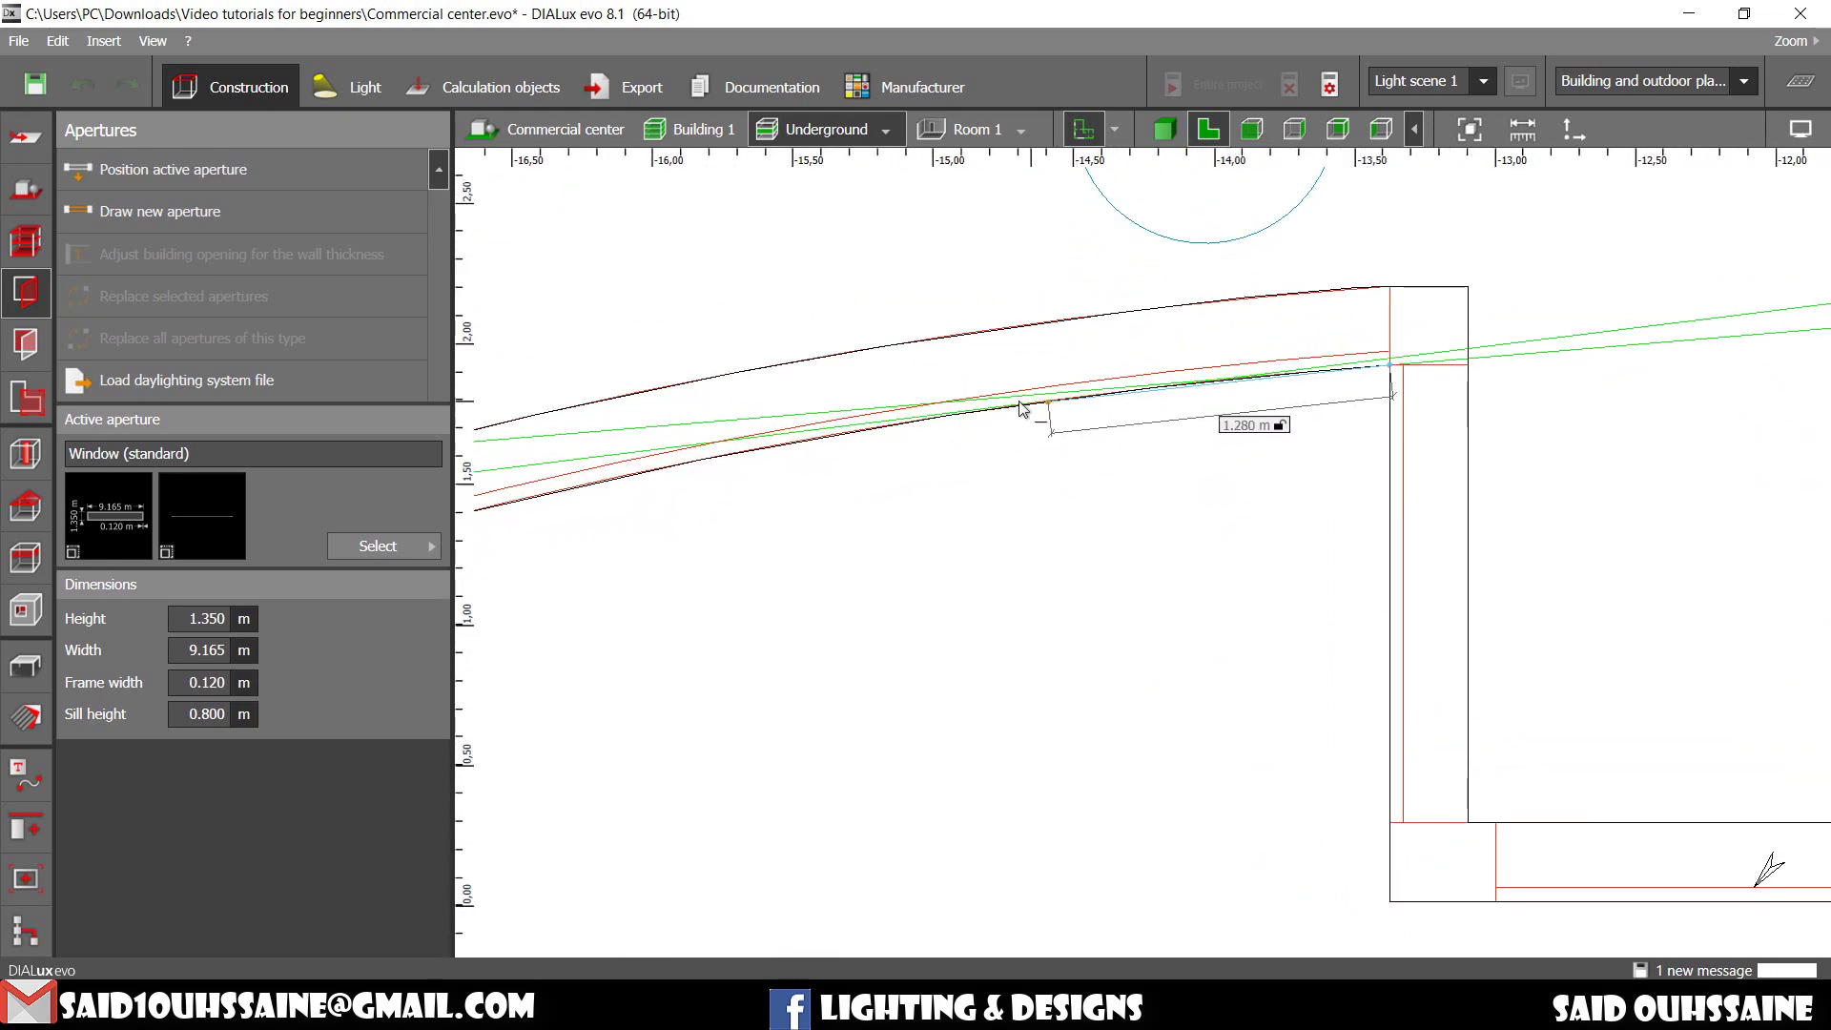
scroll(748, 426, up, 1)
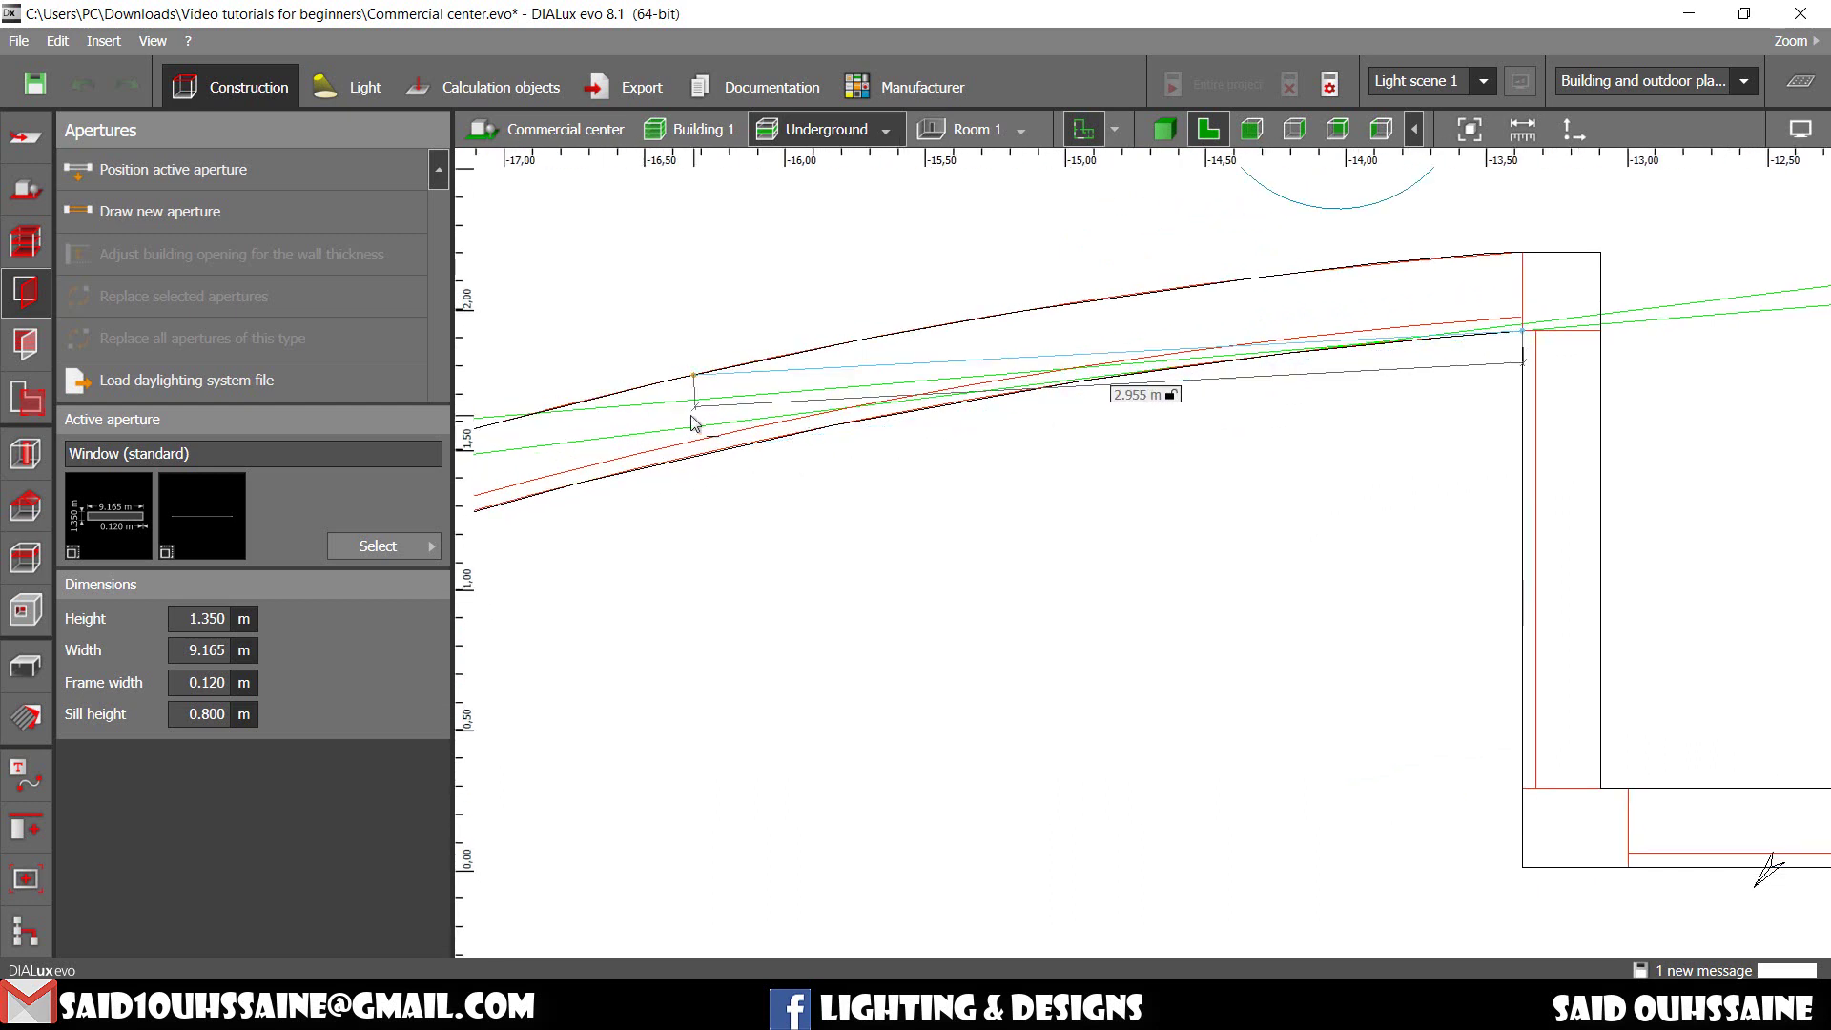
click(625, 454)
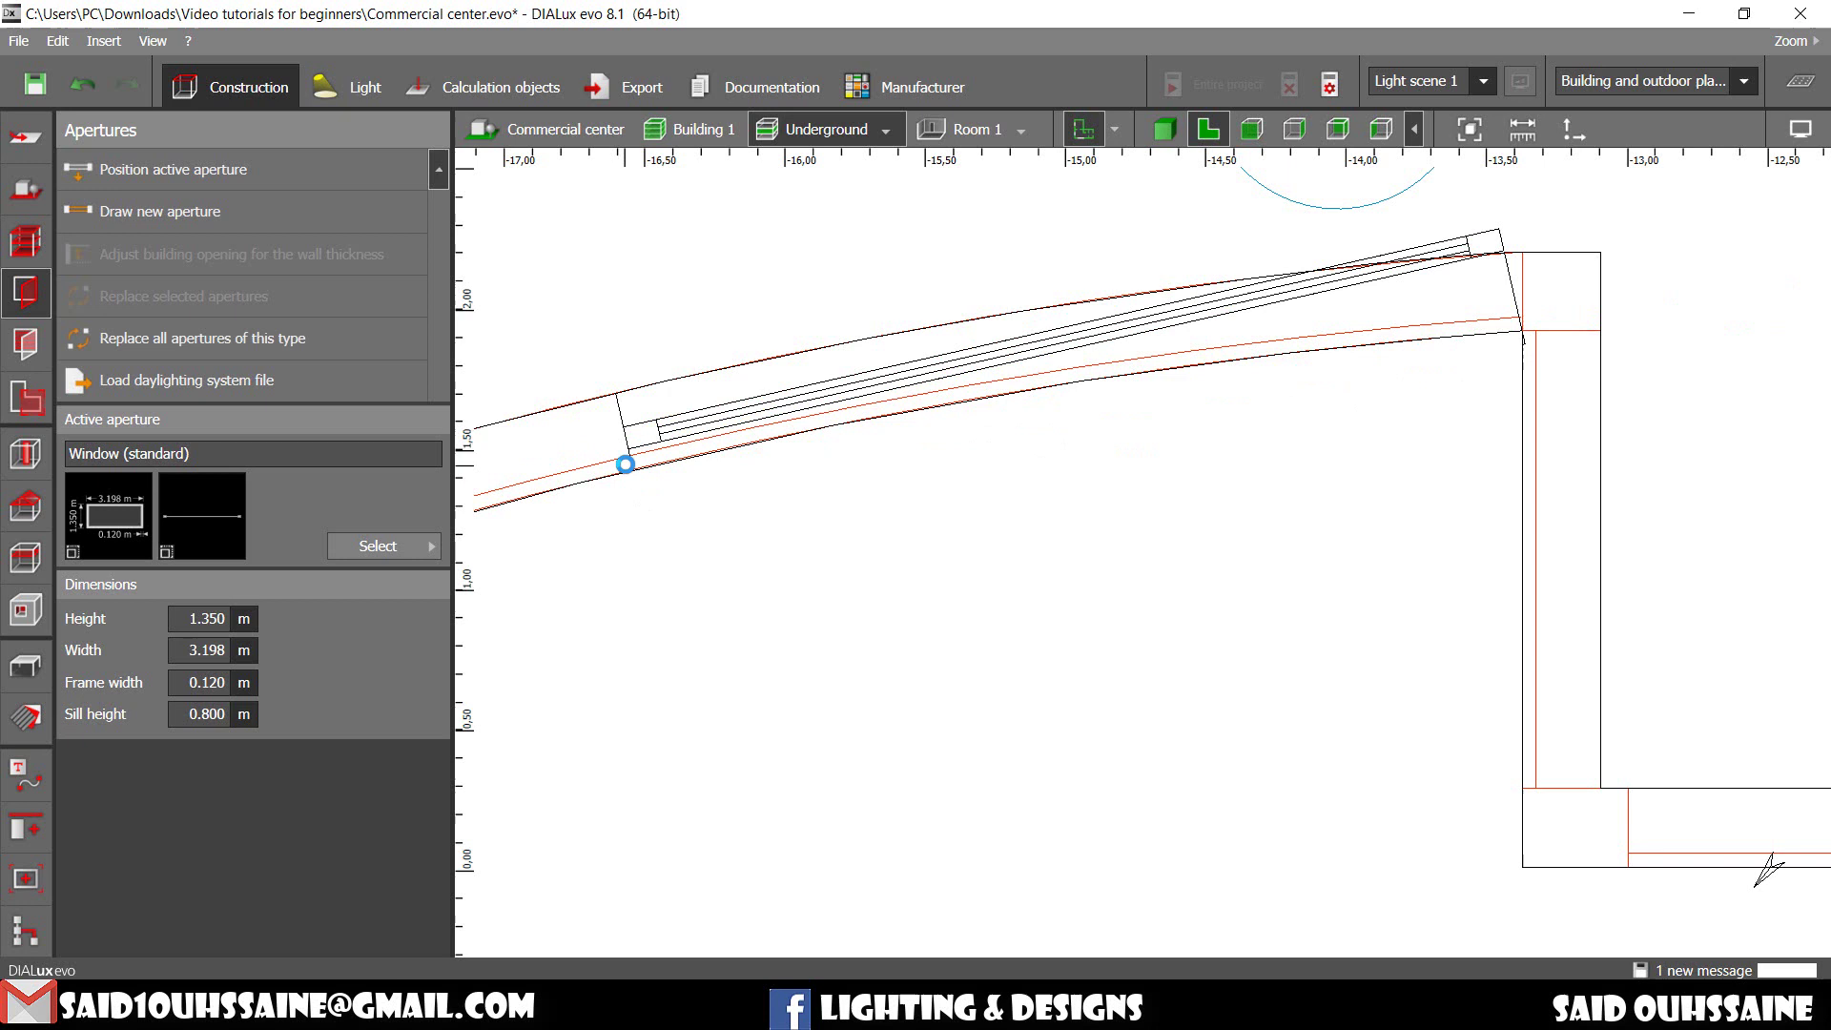
Step: Try rotating the window on the curved wall freehand in the floor plan to align it with the wall
click(1339, 286)
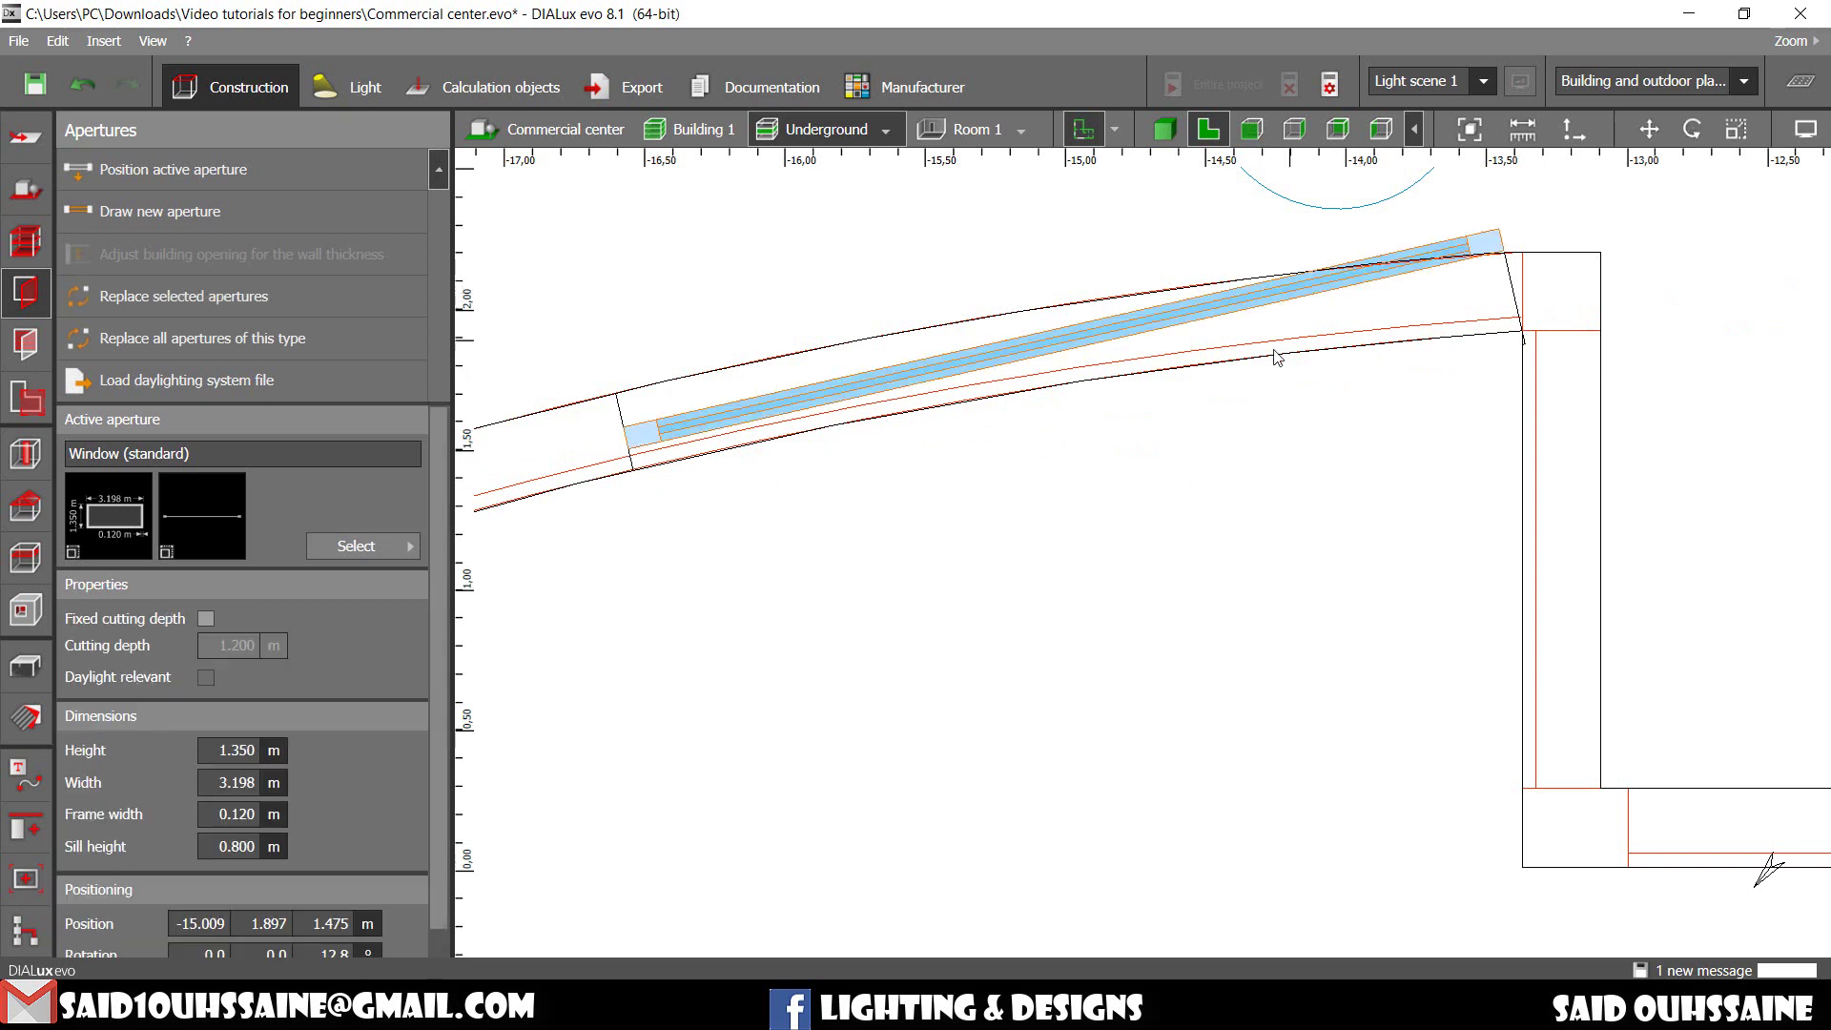
middle_drag(1120, 427, 1118, 458)
scroll(1308, 367, up, 1)
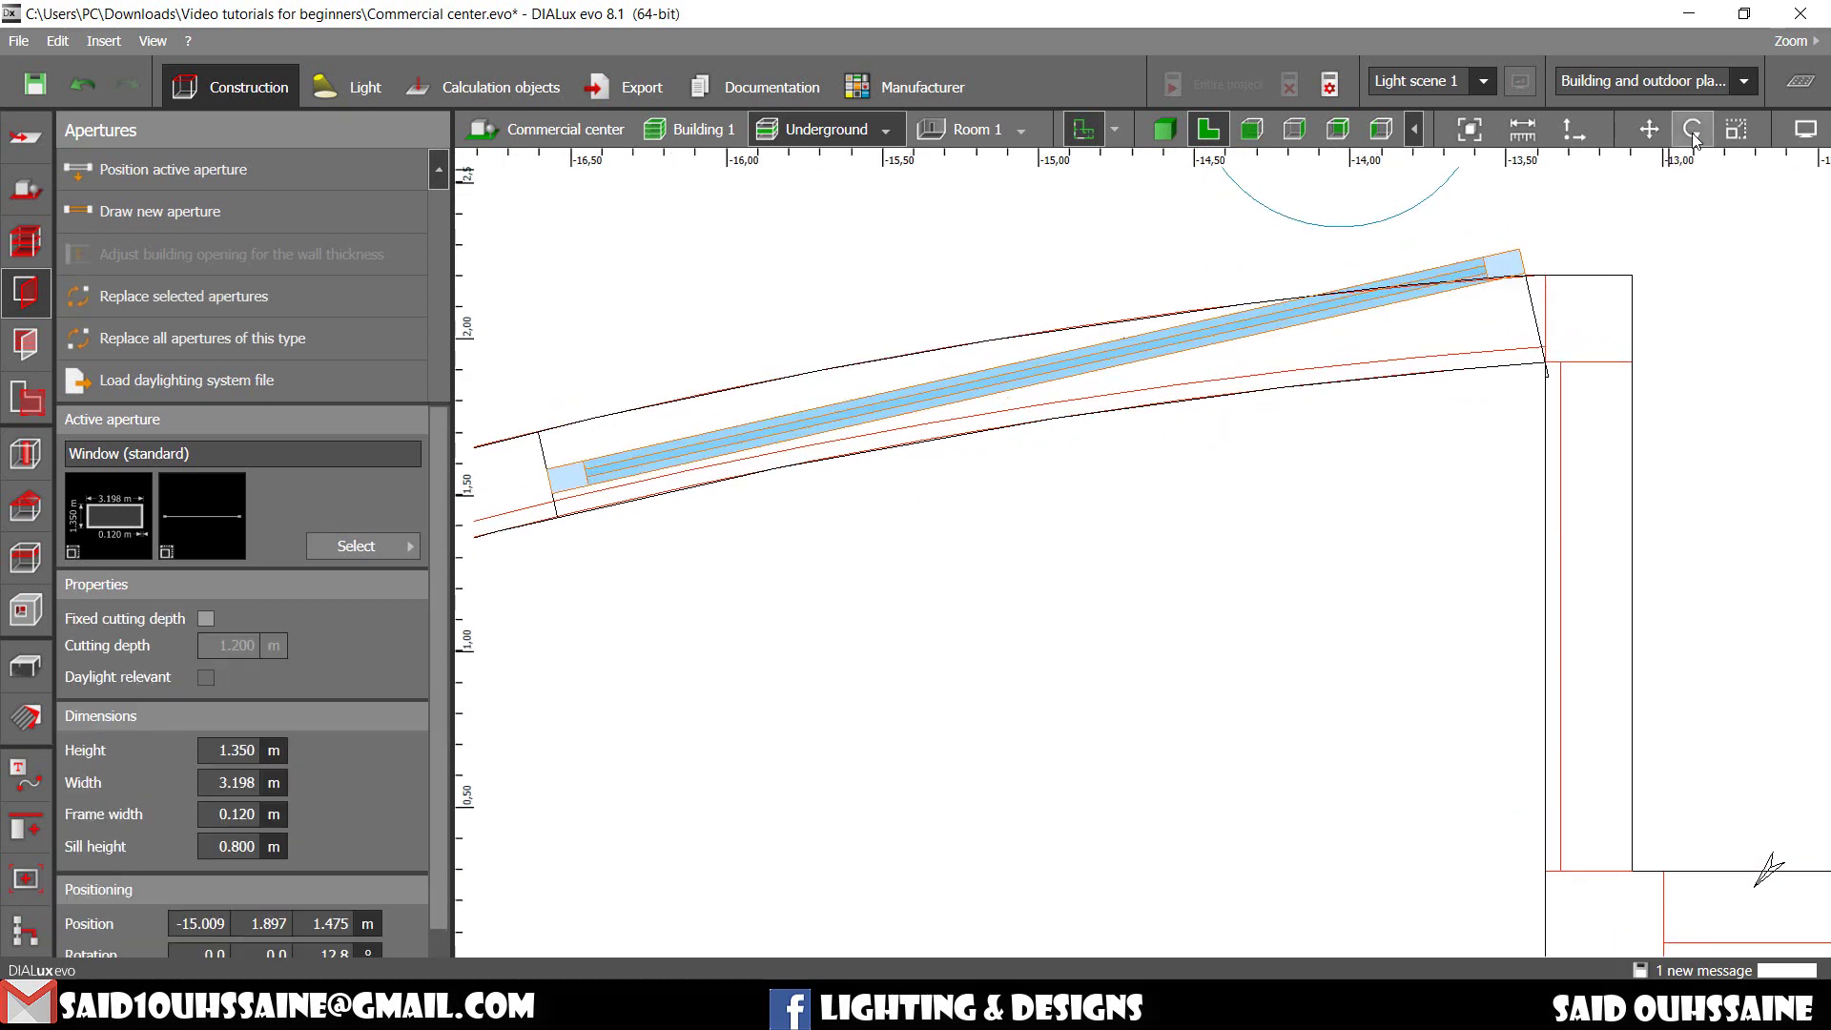
click(1691, 130)
scroll(1349, 415, down, 1)
drag(1221, 357, 1223, 378)
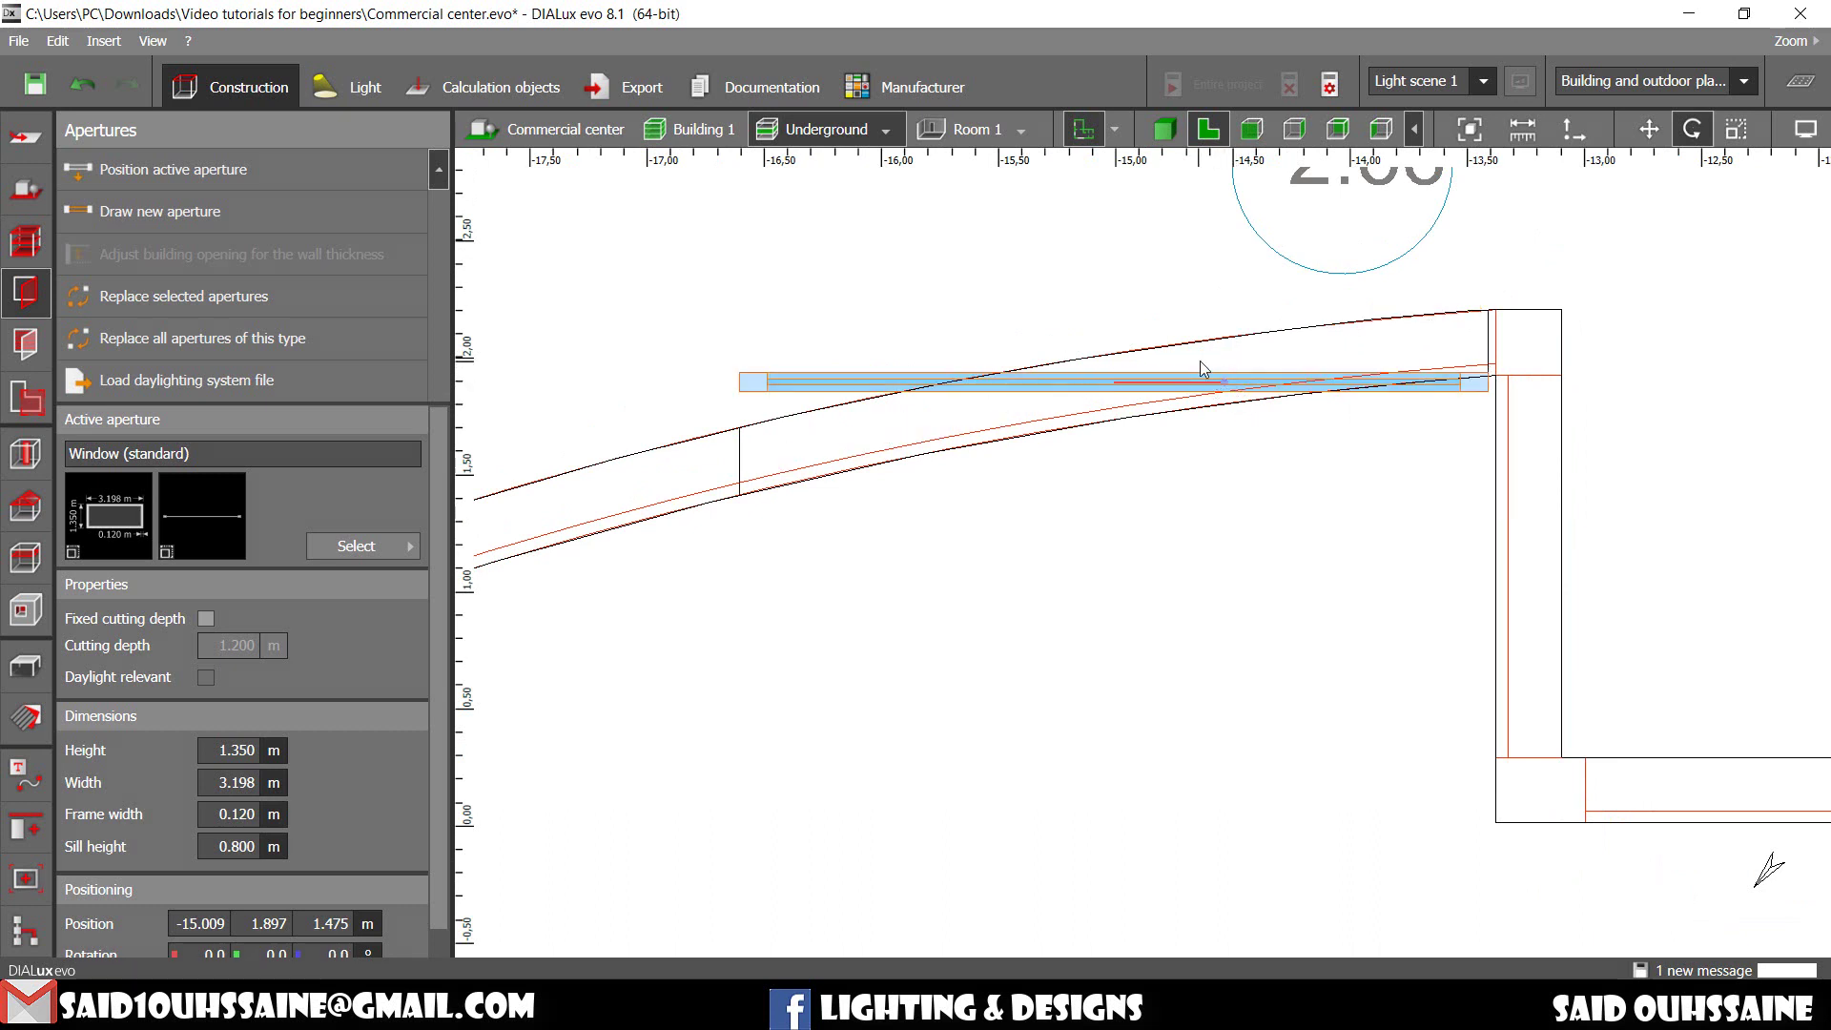
drag(1217, 366, 1216, 352)
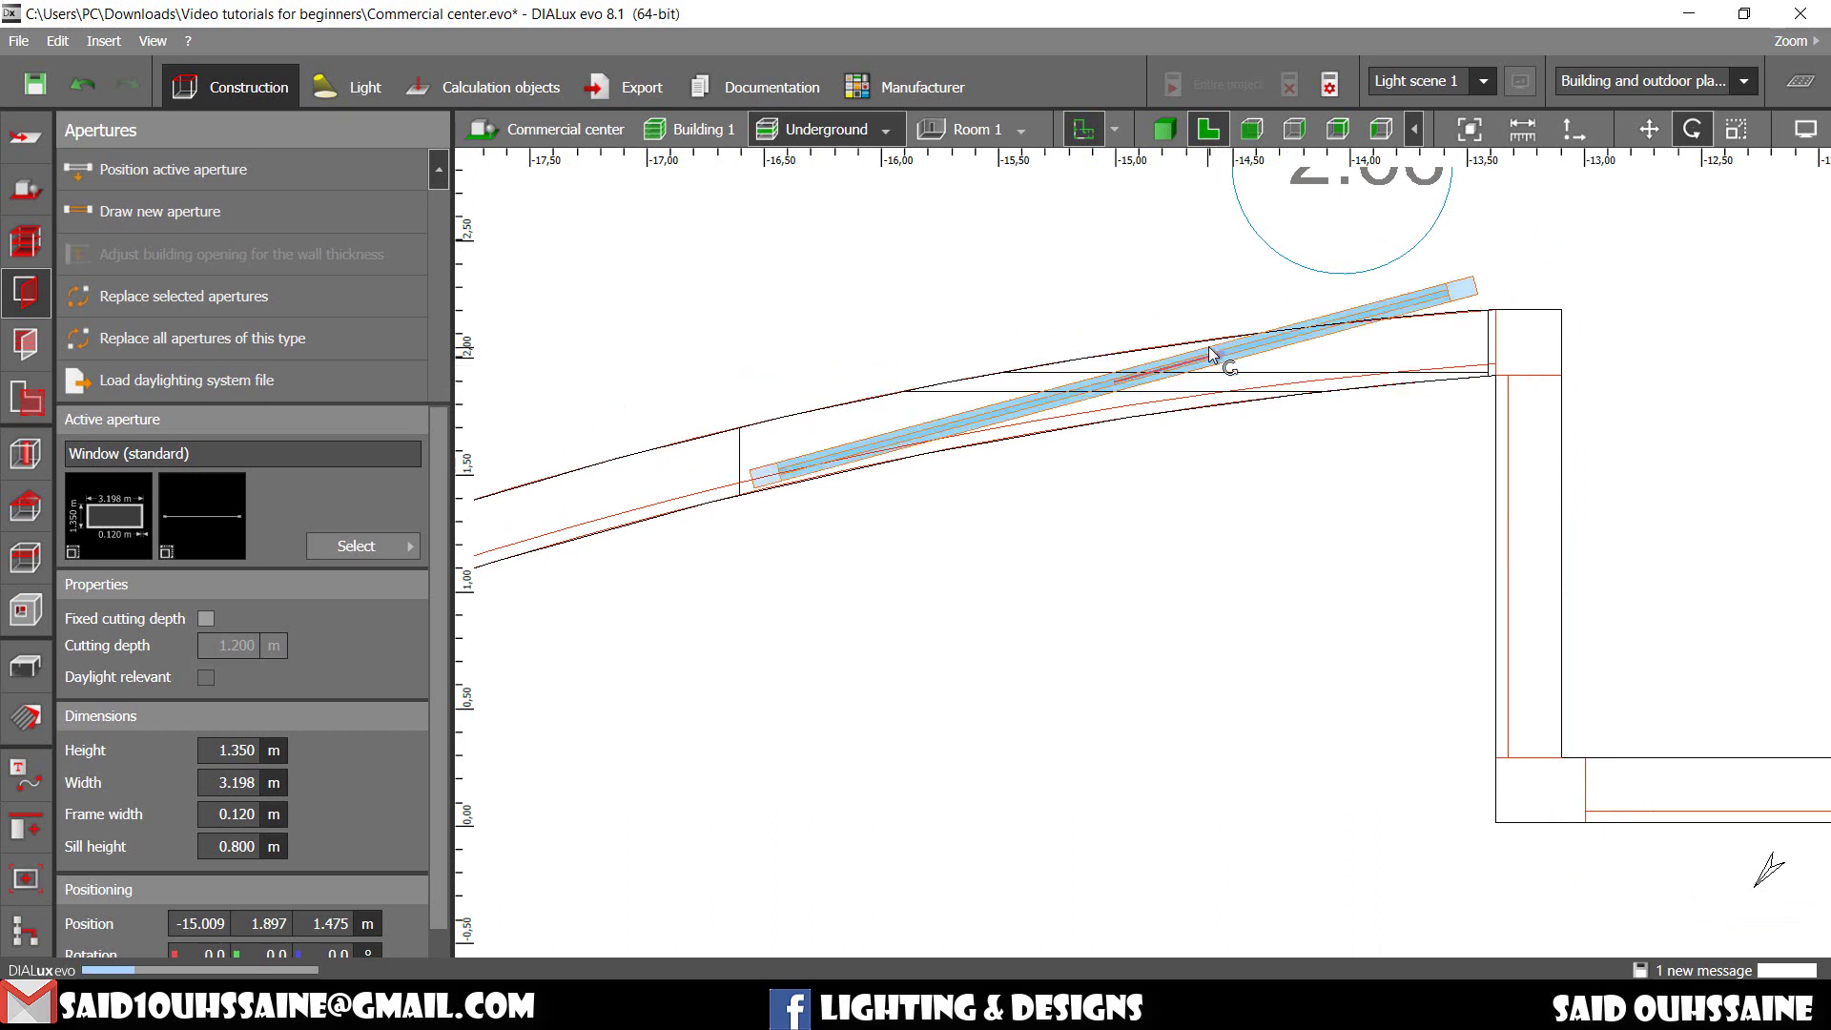
Step: Set the rotation of the window on the curved yard wall to 10° about the vertical axis
scroll(437, 855, down, 1)
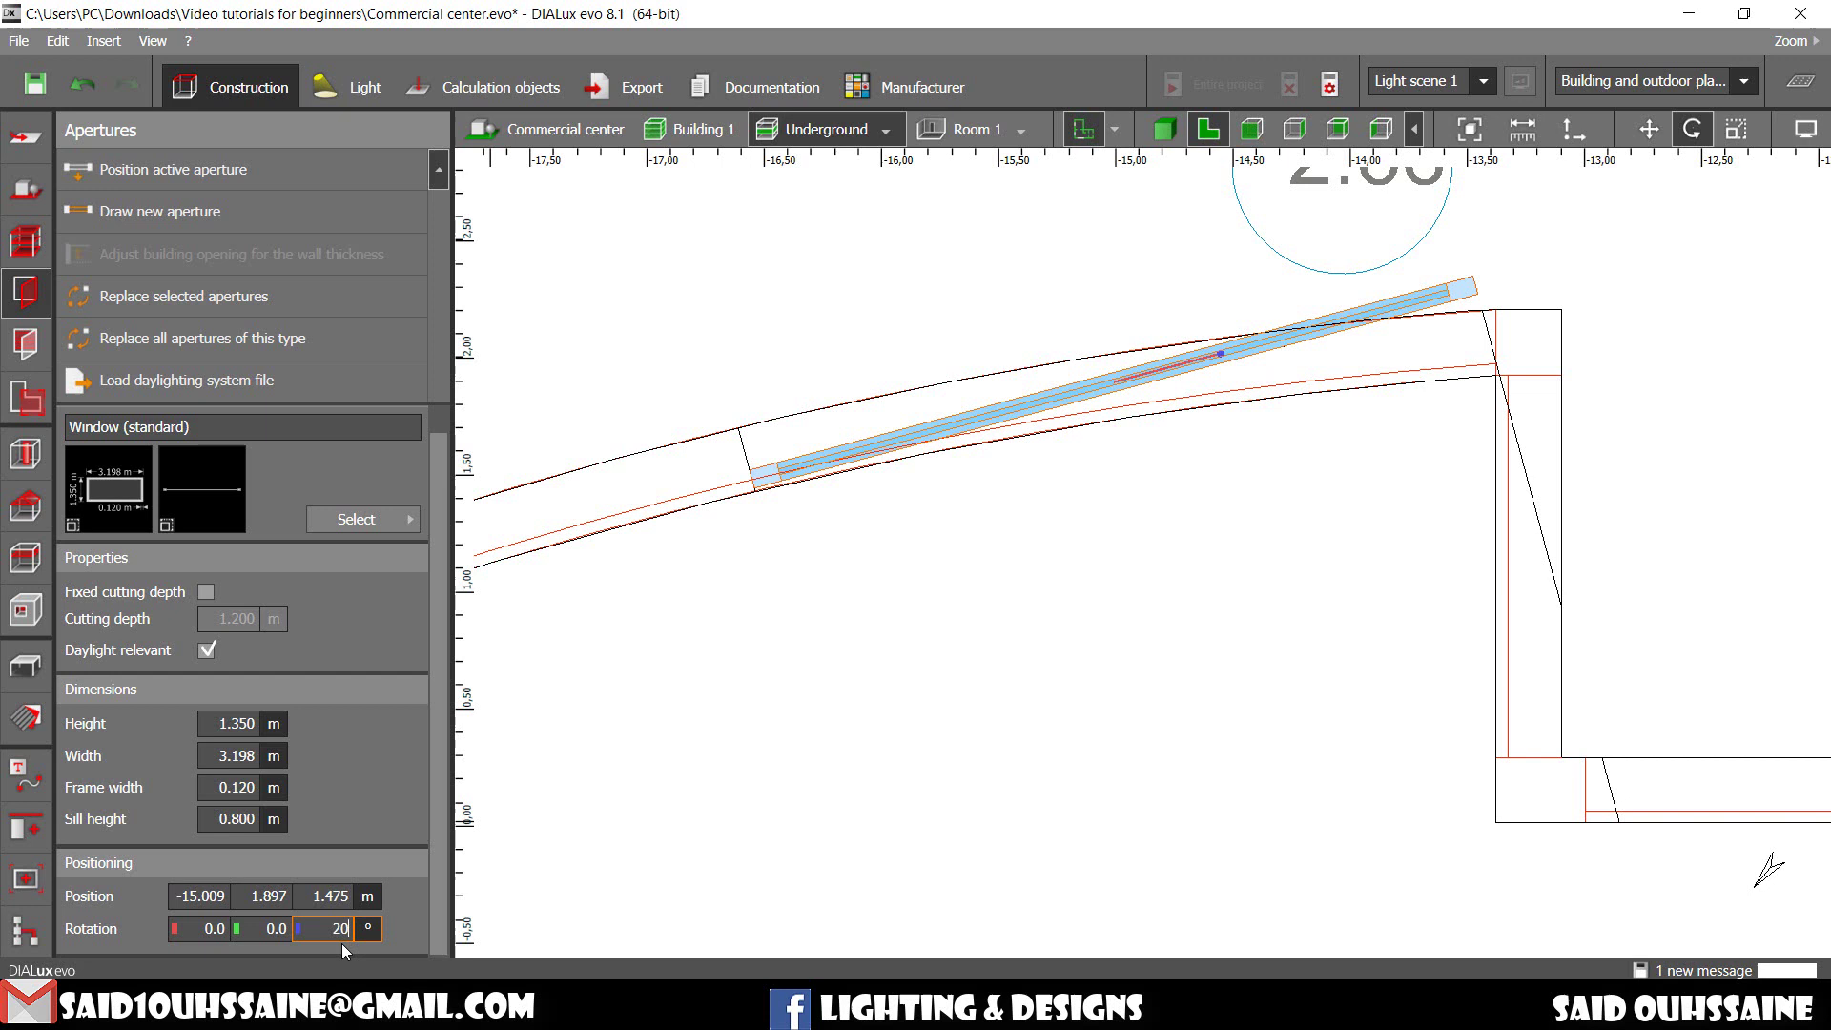
key(Return)
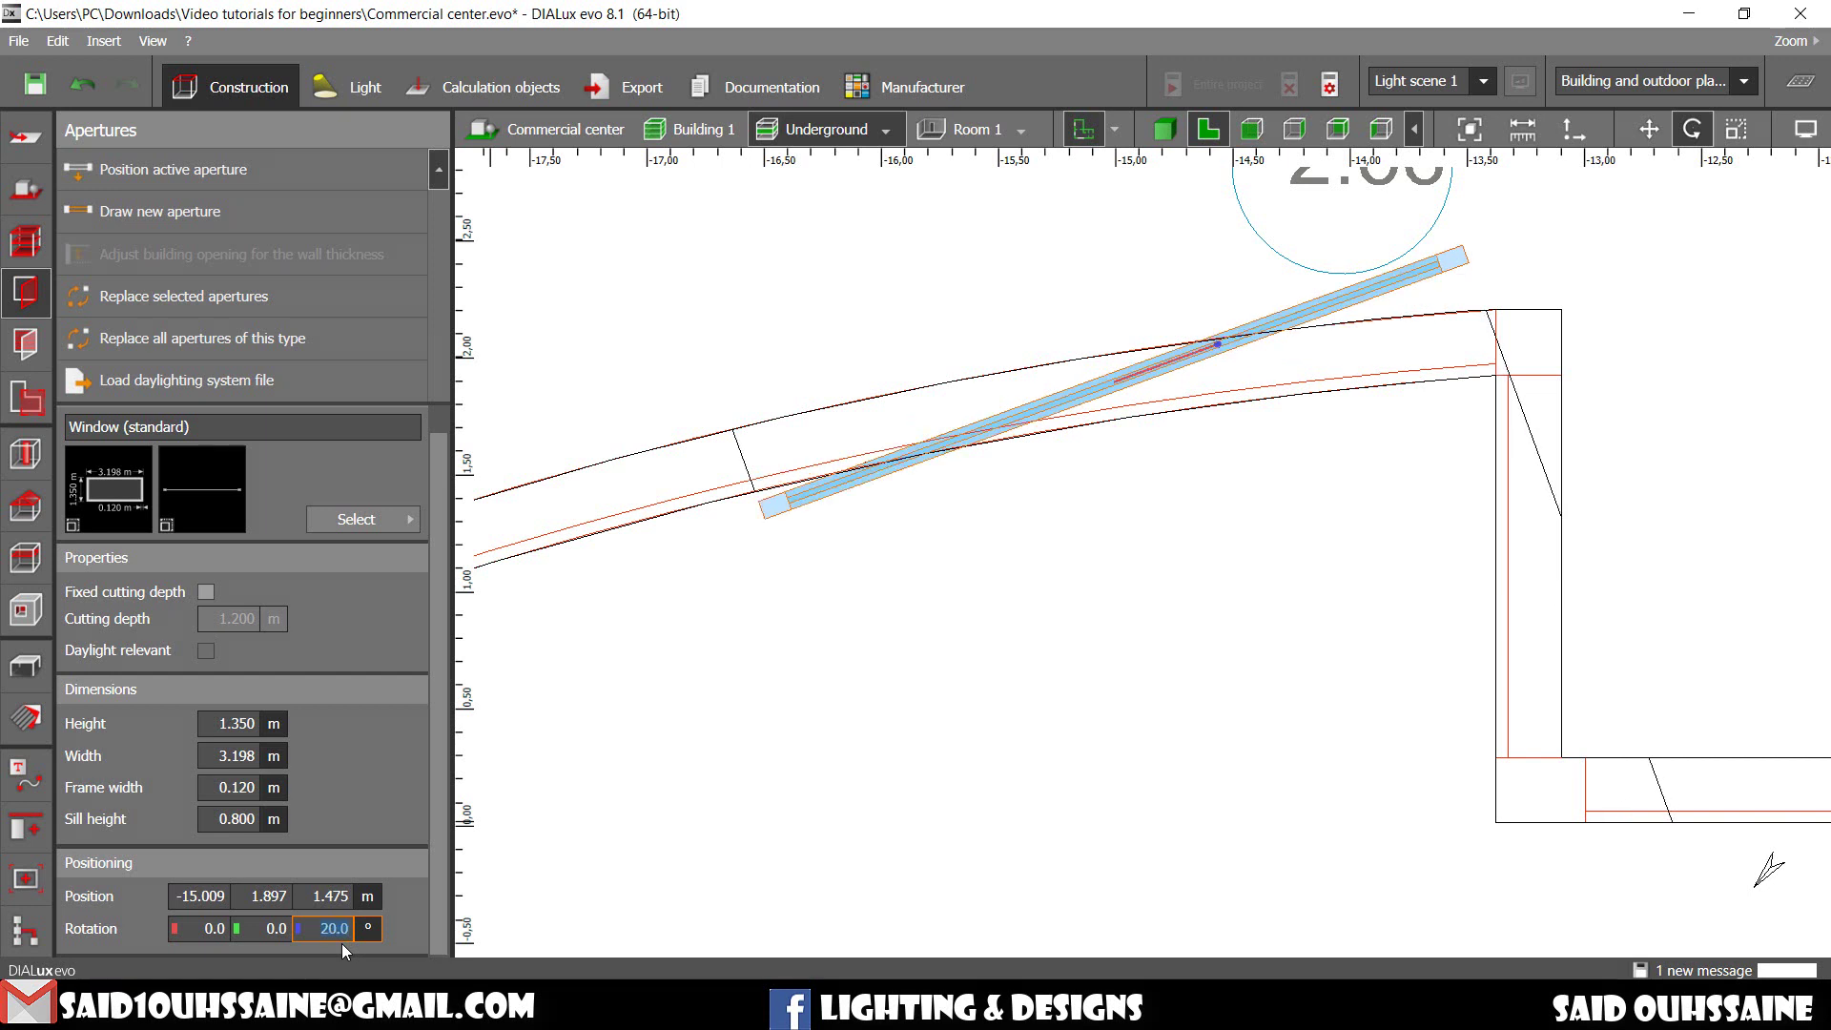
text(10)
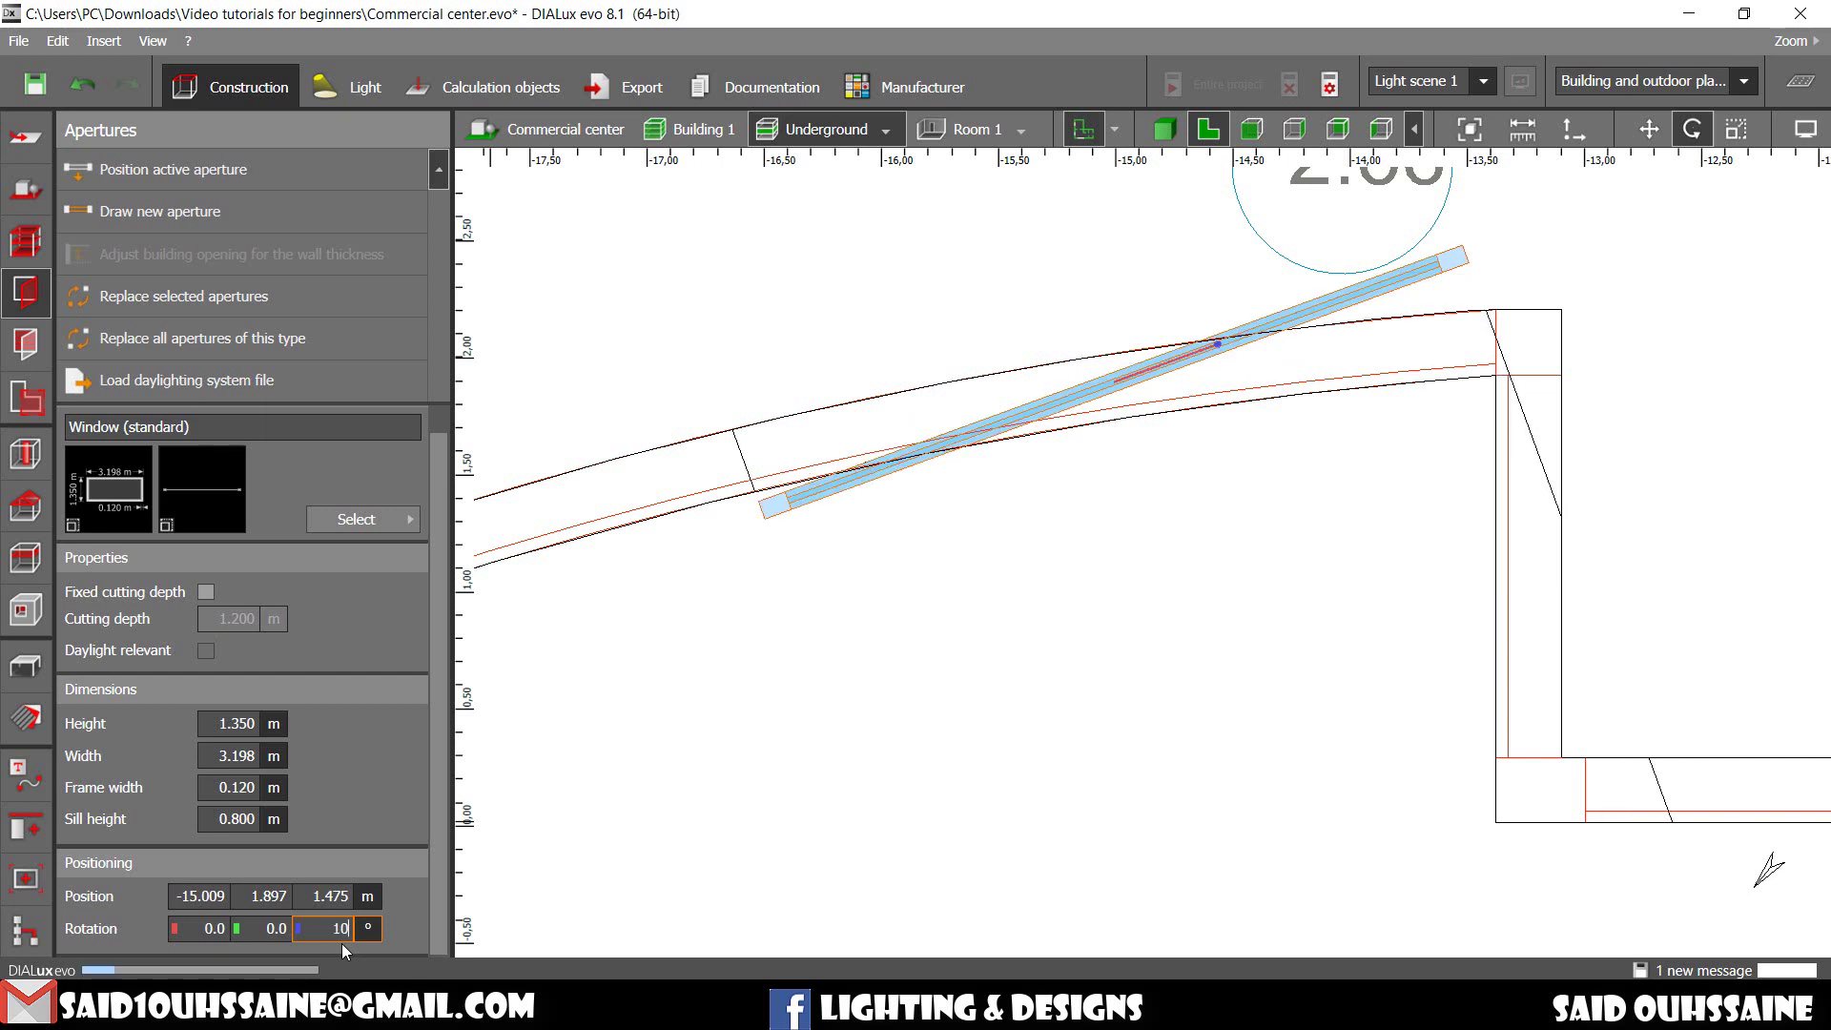
key(Return)
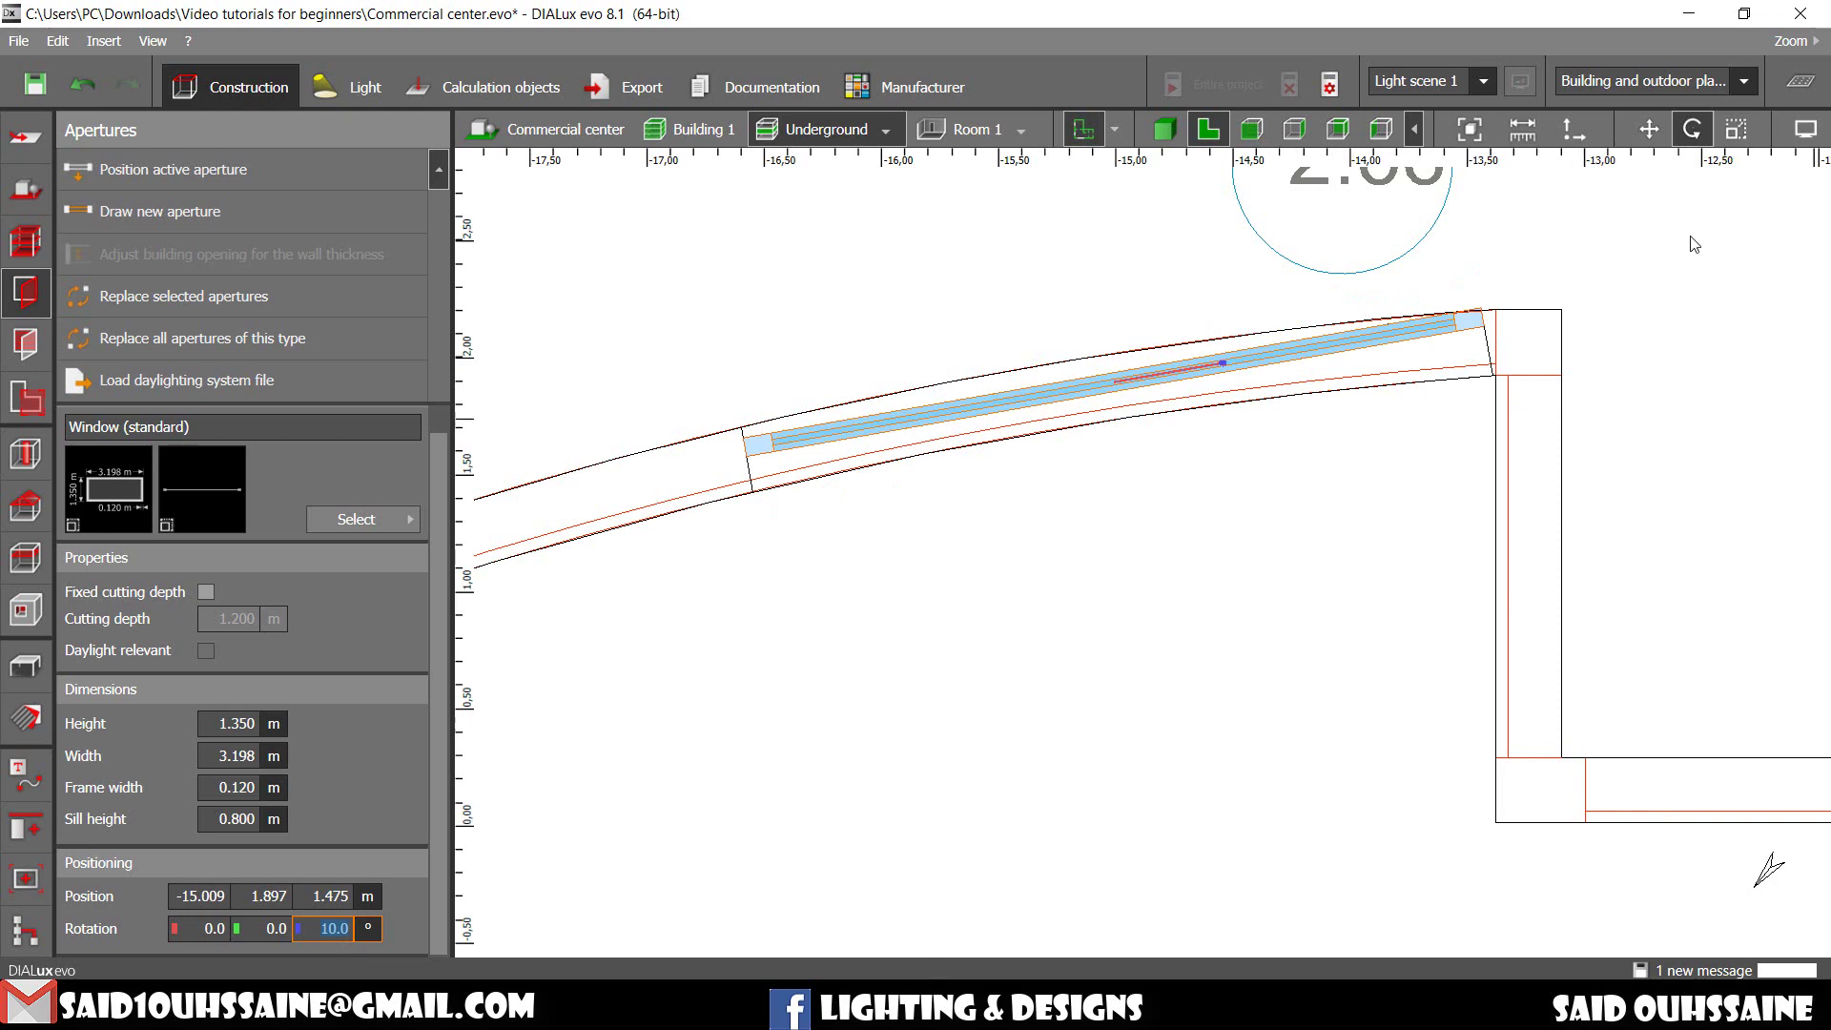
Step: Move the window inward within the curved wall's thickness so that its end meets the recess corner
click(1649, 129)
scroll(1517, 362, up, 3)
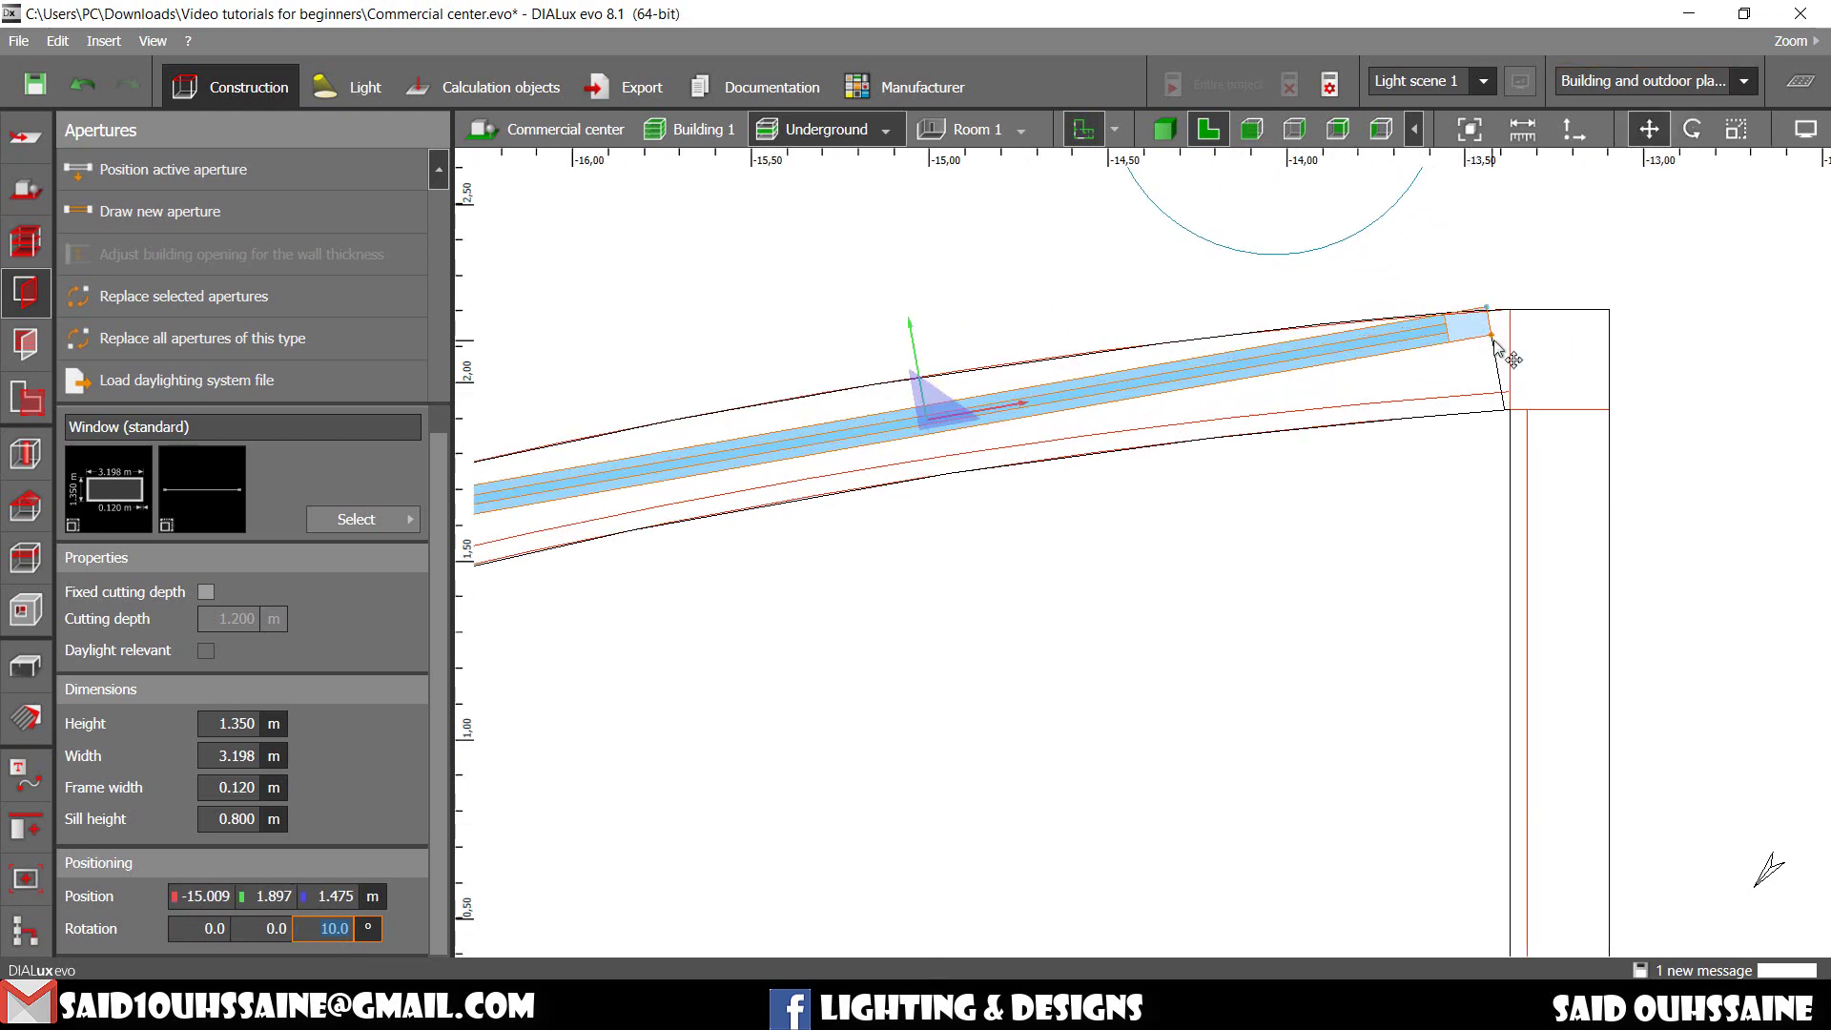
drag(1519, 358, 1509, 367)
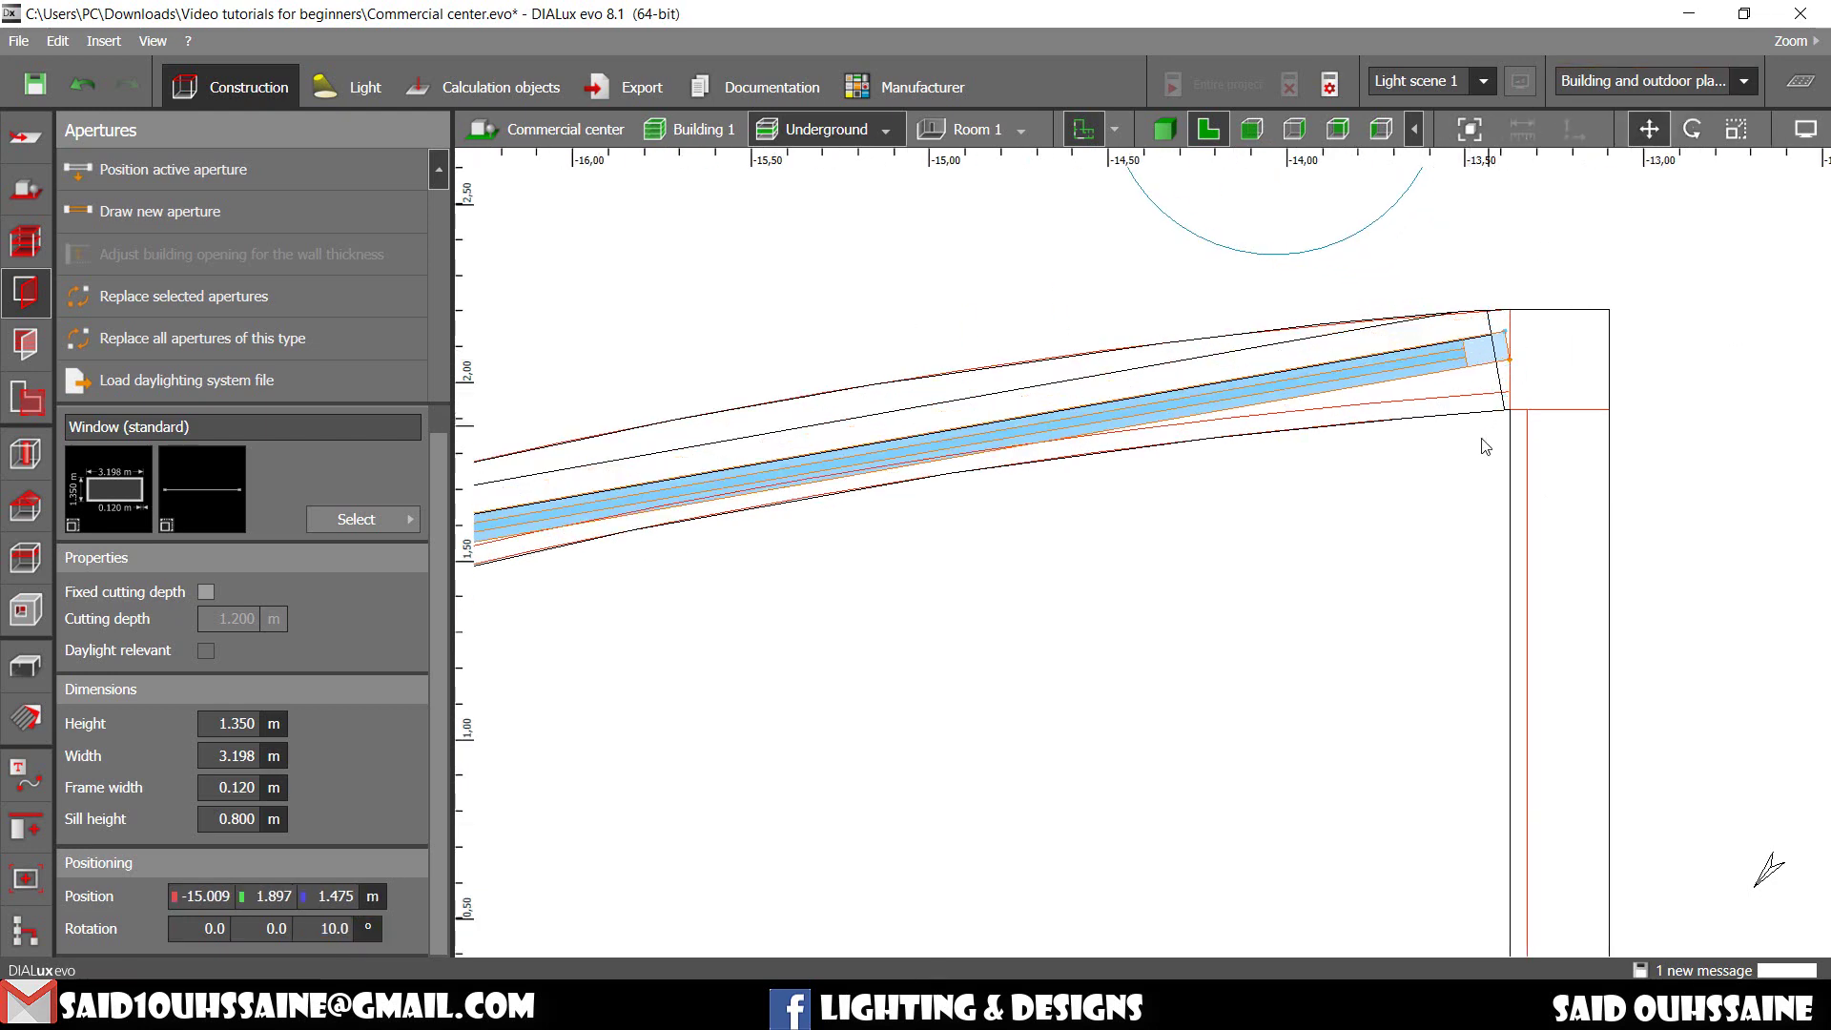
scroll(1426, 475, down, 3)
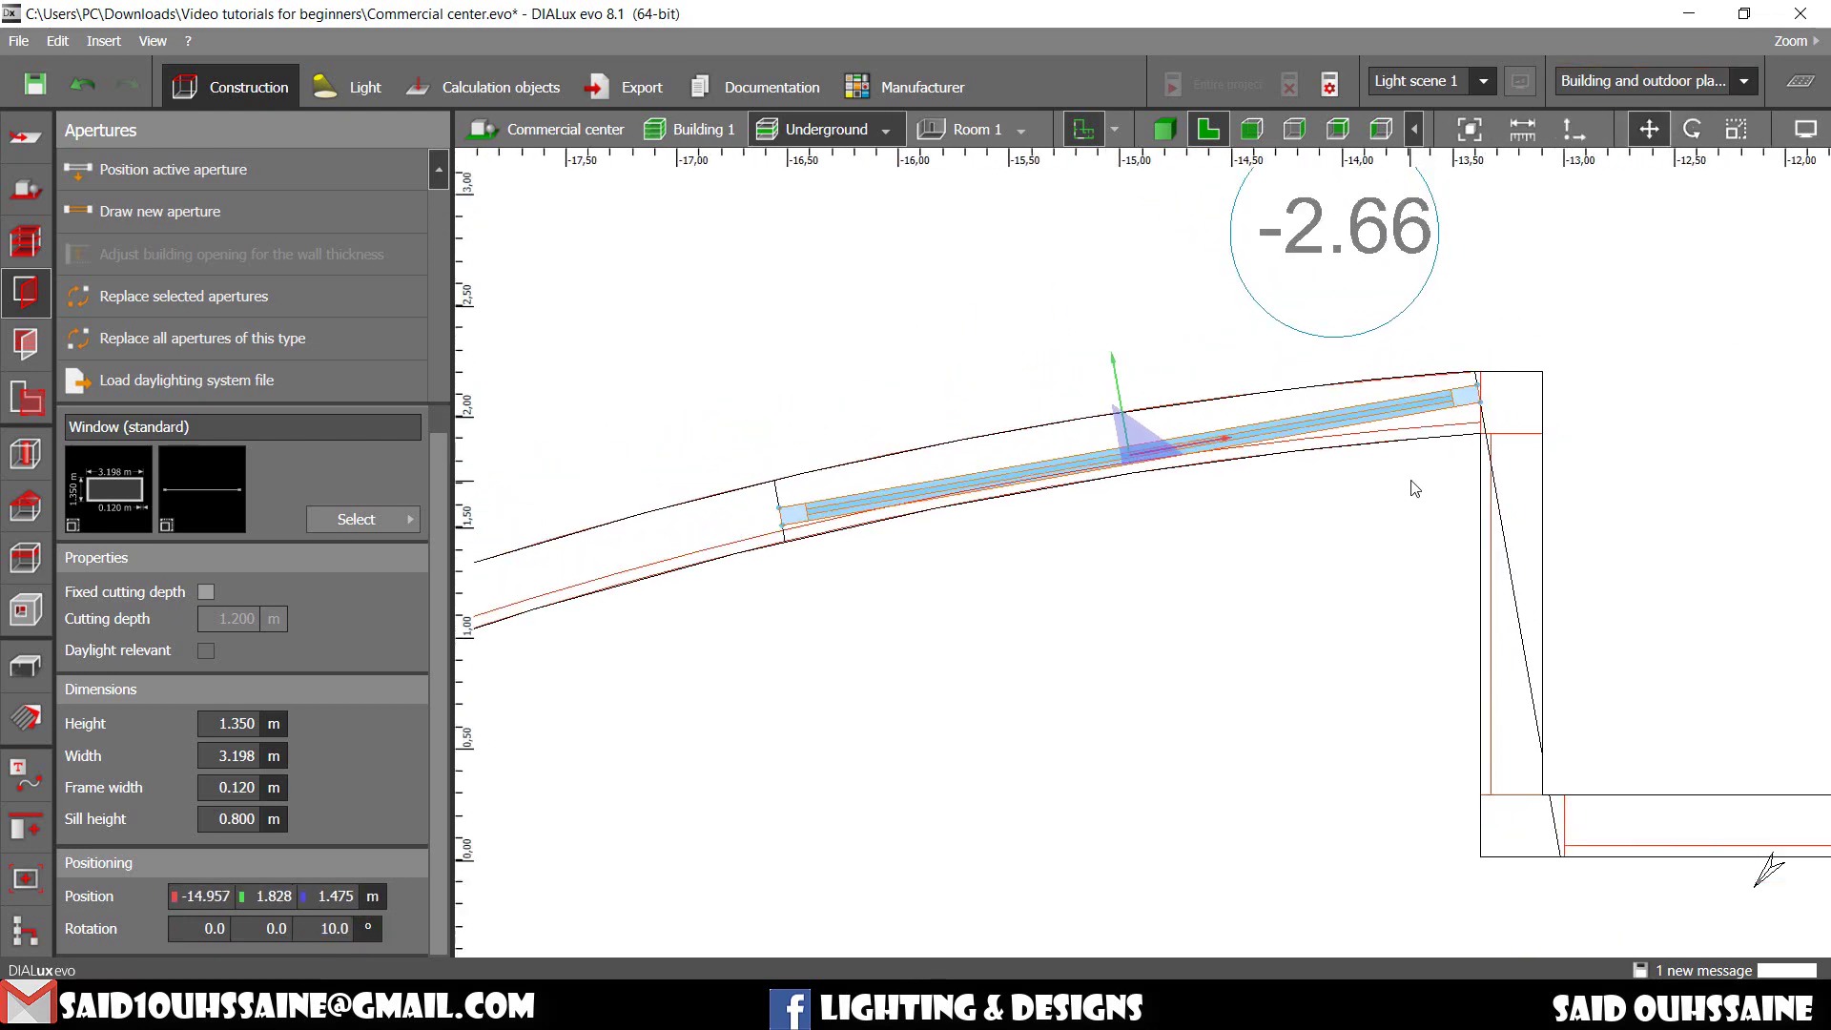
Step: In 3D, shift the window along the curved wall slightly away from the recess corner, to about X -15.05 m, Y 1.81 m
click(1164, 129)
scroll(1336, 639, up, 5)
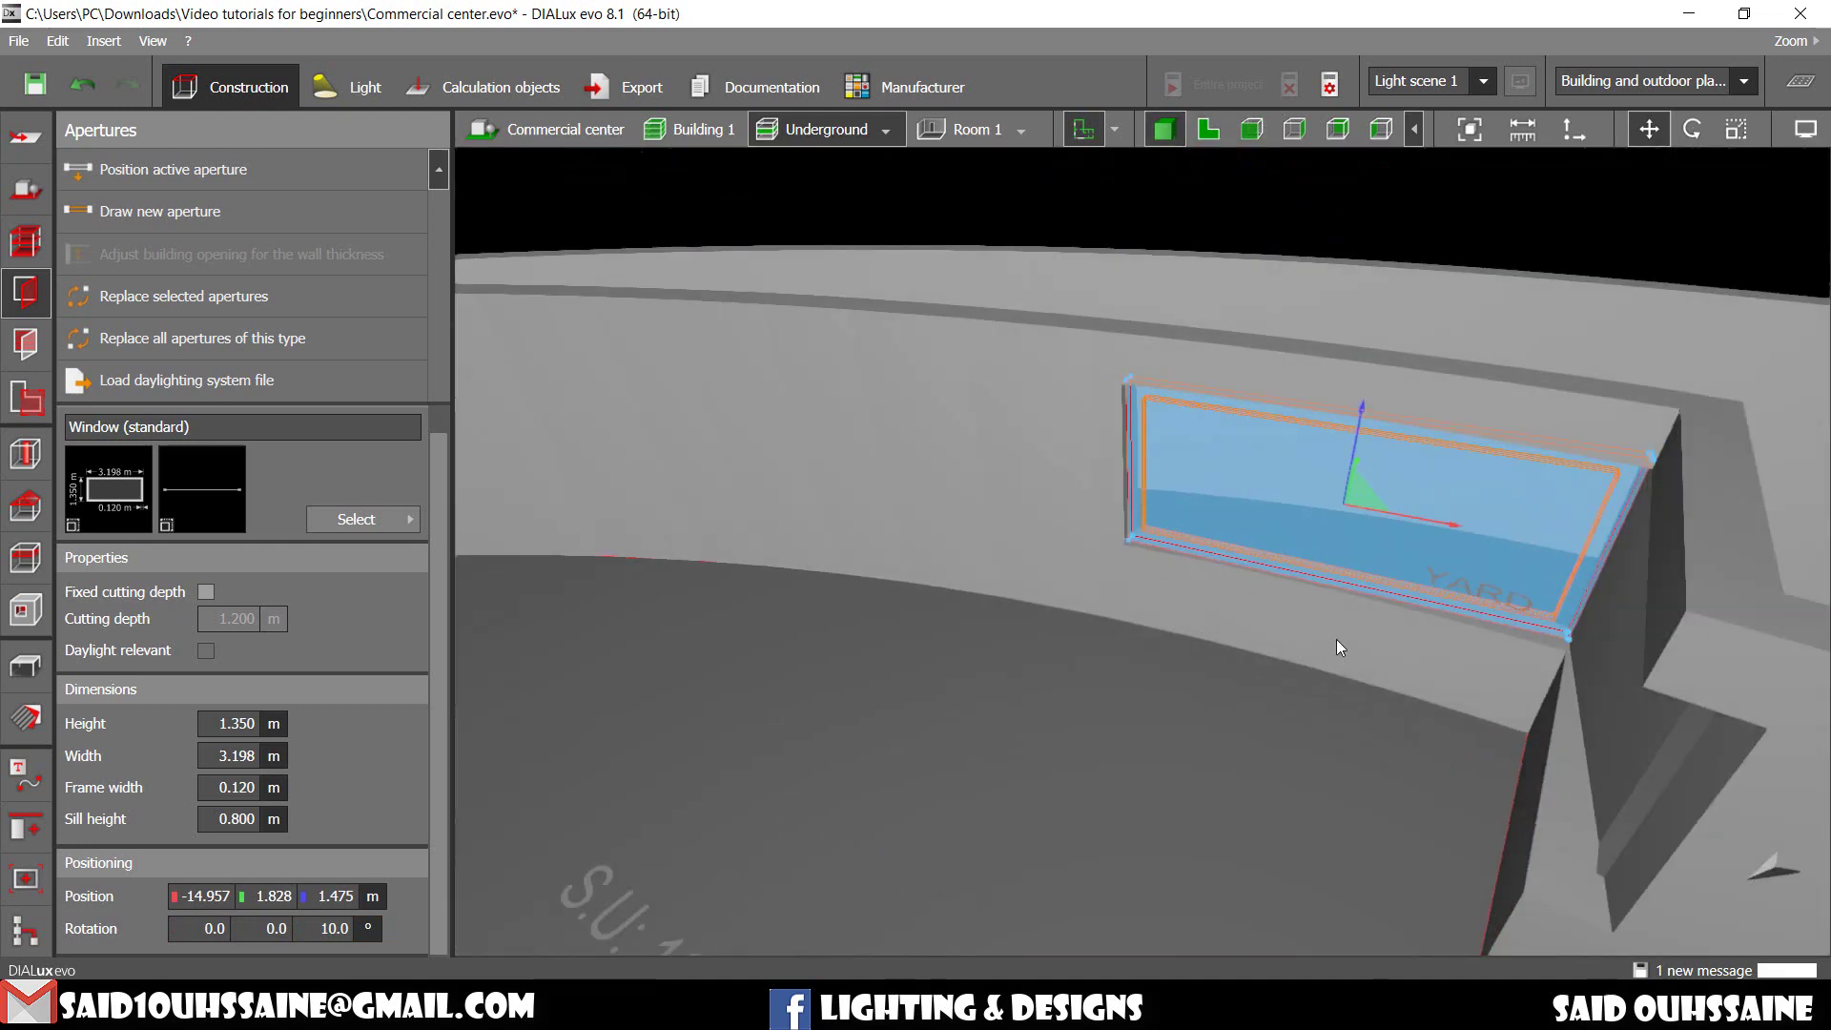
right_drag(1201, 574, 1211, 515)
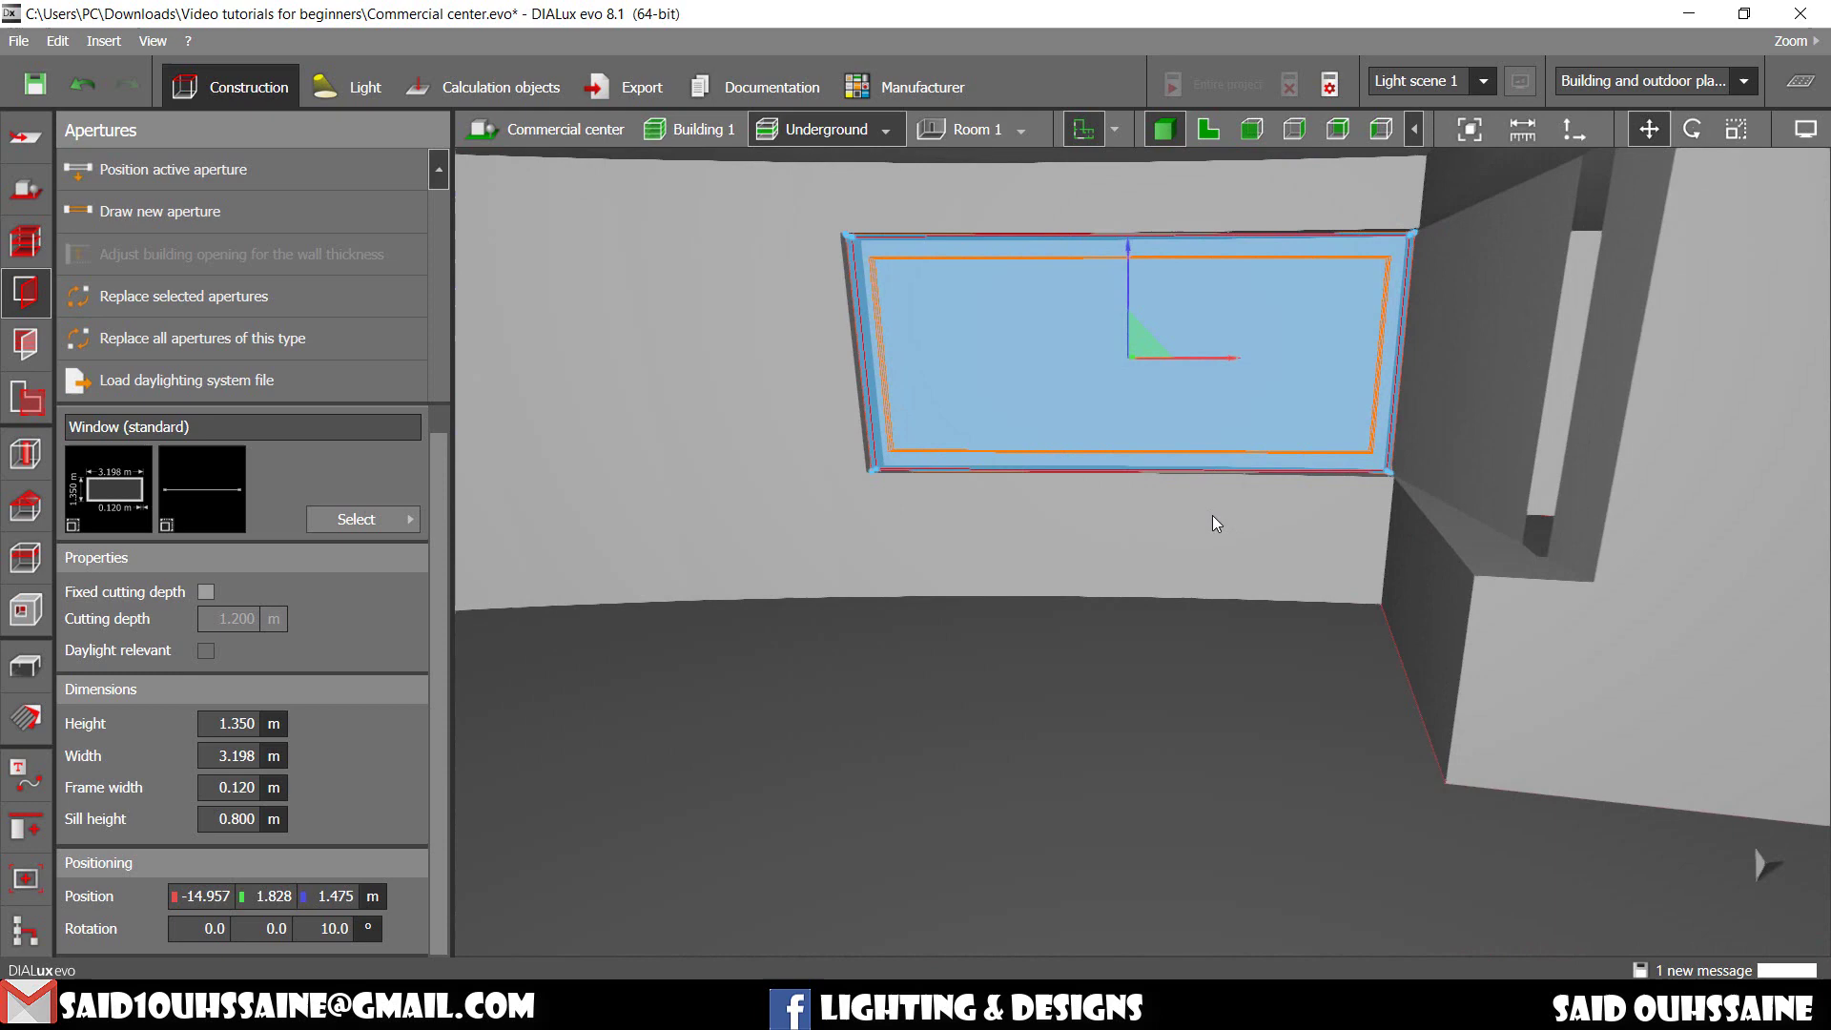
middle_drag(1211, 515, 1261, 559)
right_drag(1479, 596, 1562, 523)
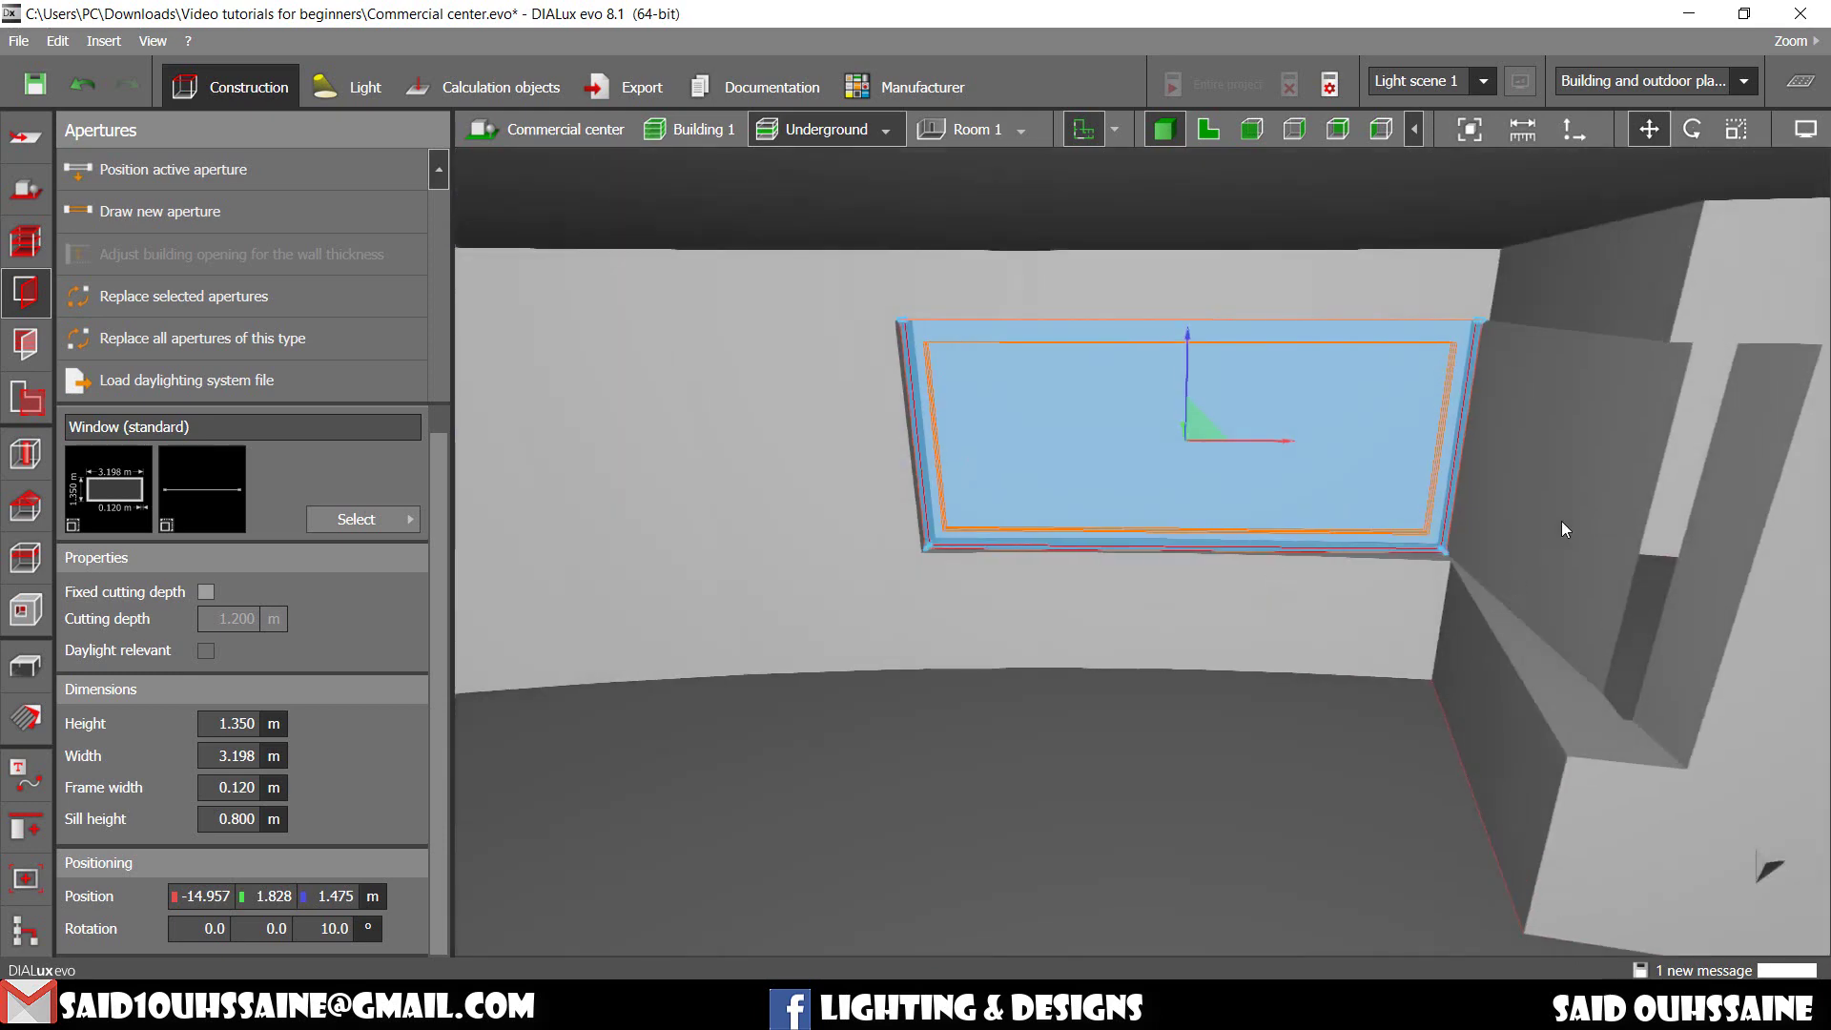
right_drag(1707, 433, 1656, 530)
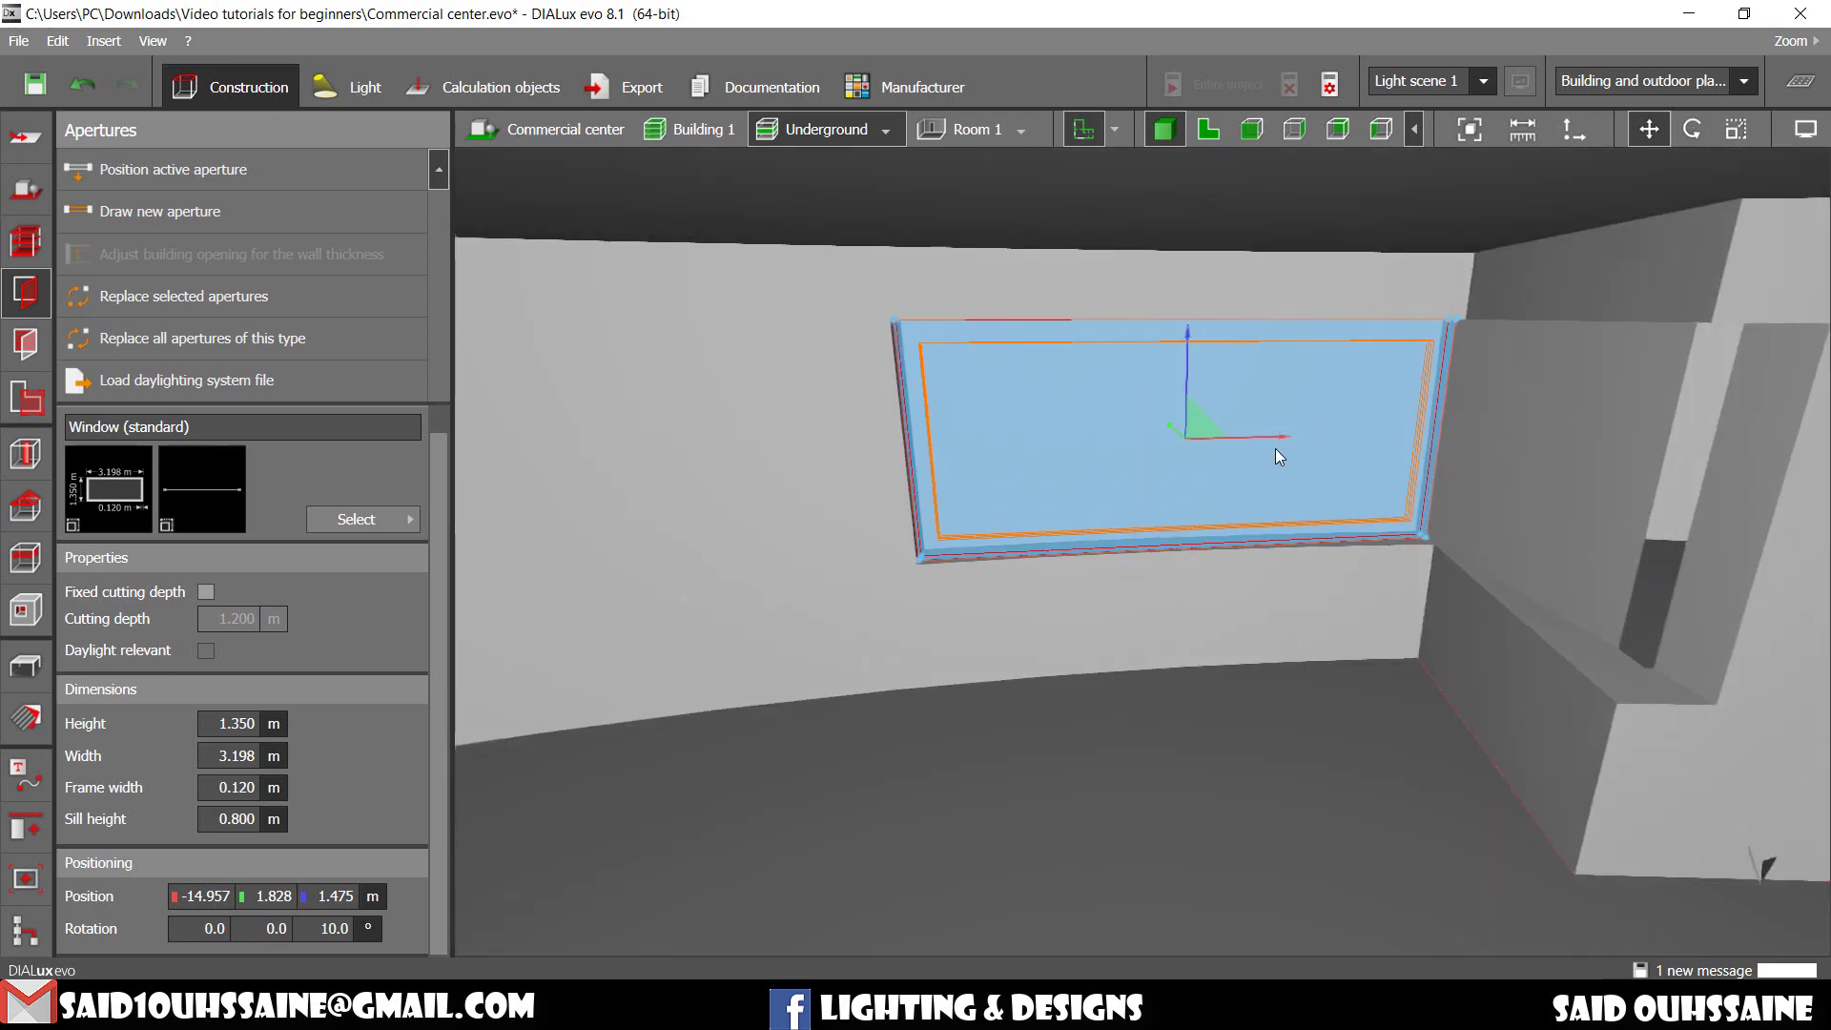
drag(1284, 439, 1261, 438)
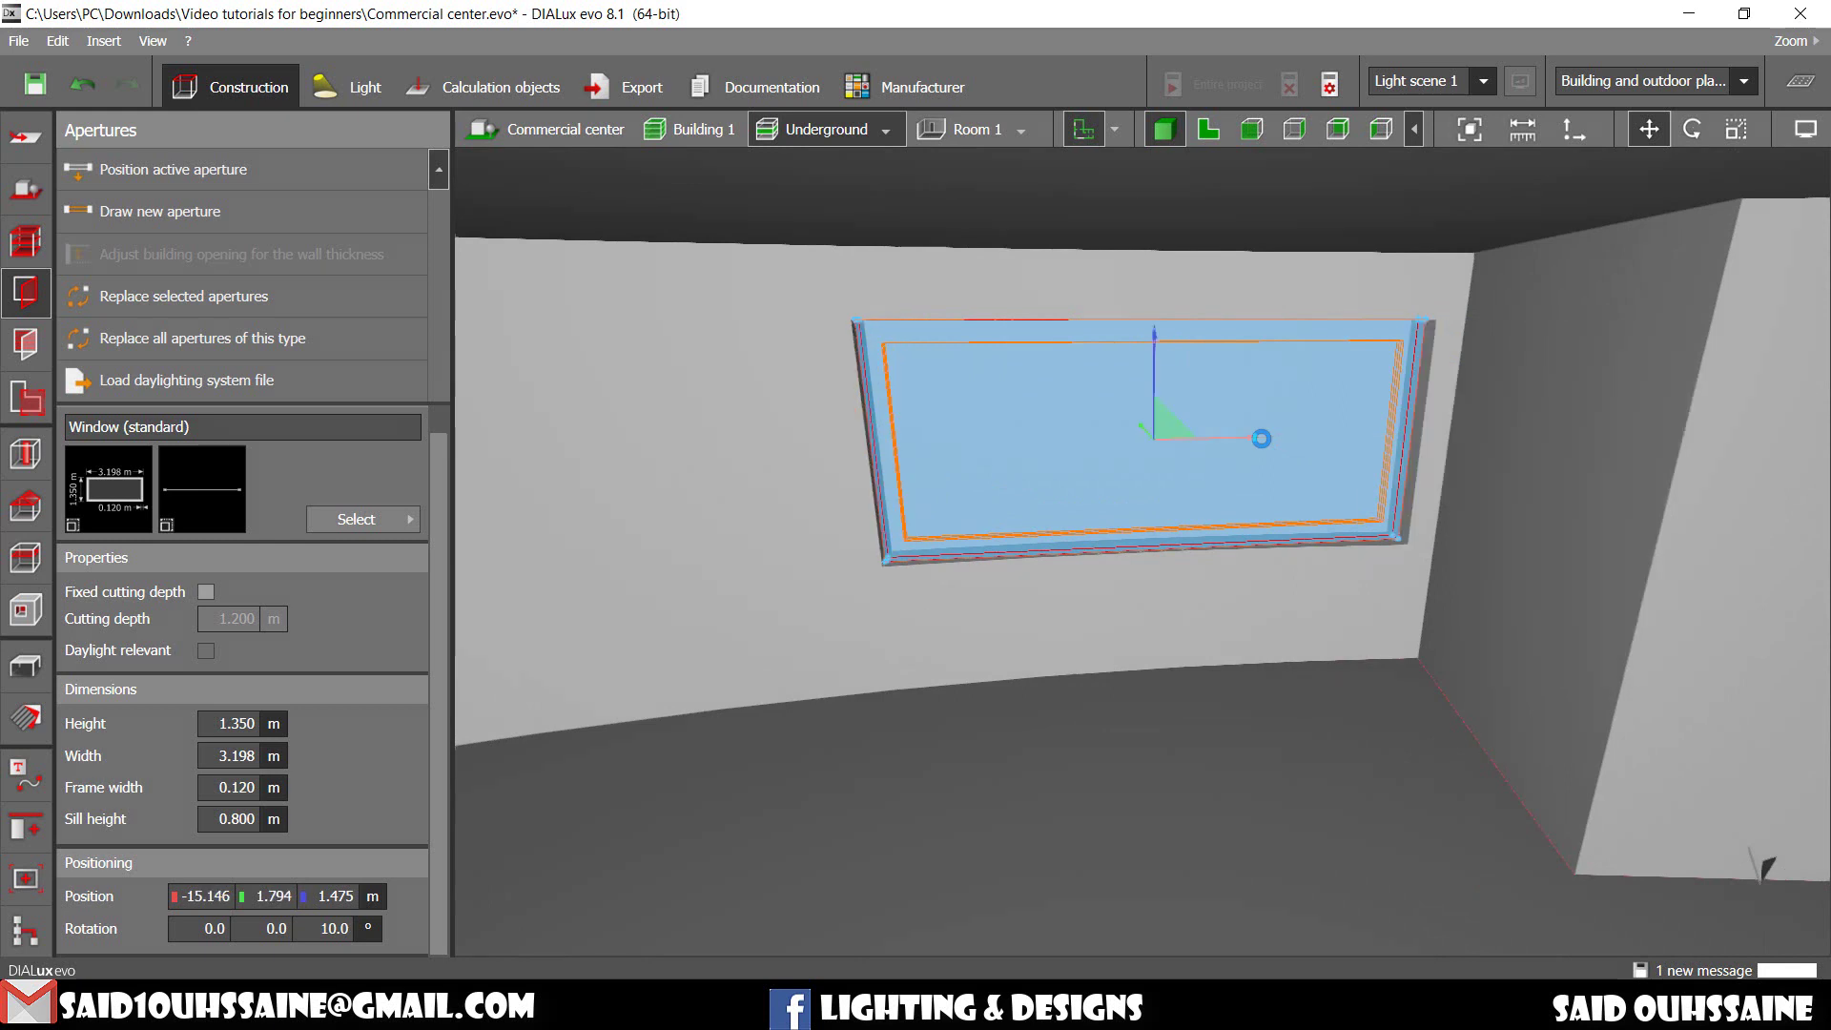
right_drag(1260, 439, 1354, 554)
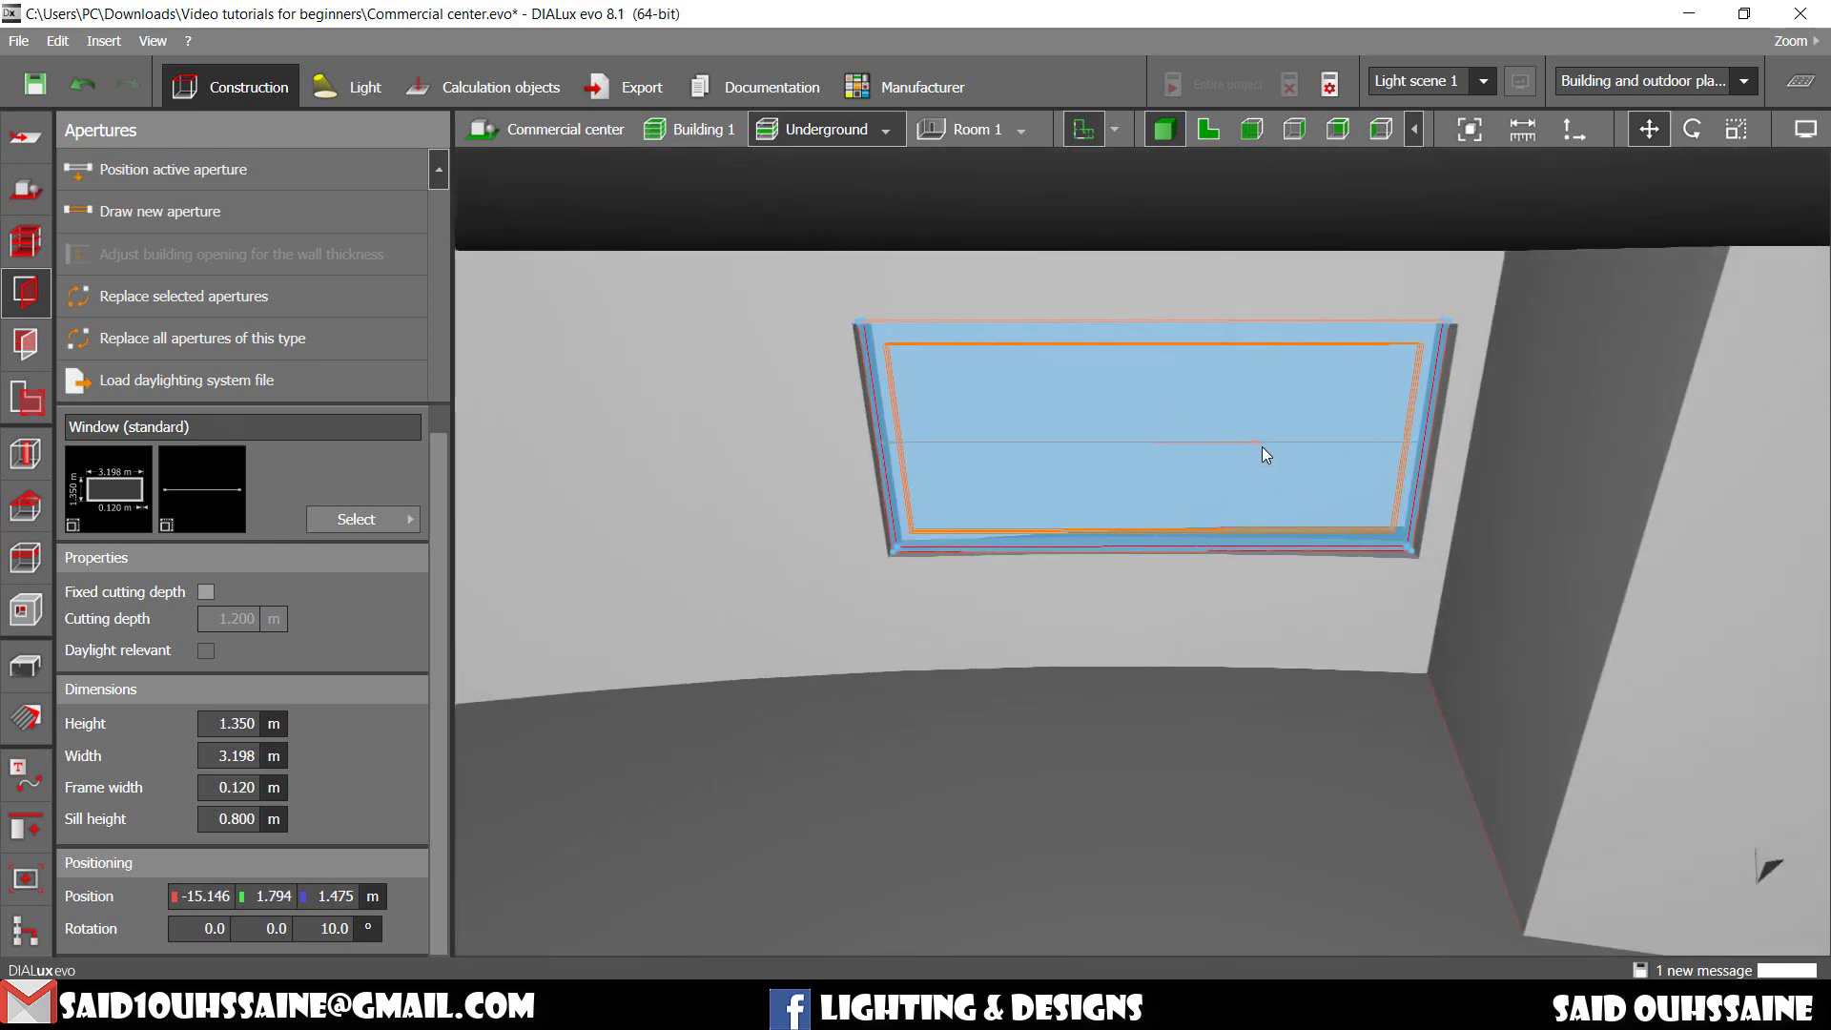
drag(1262, 446, 1272, 455)
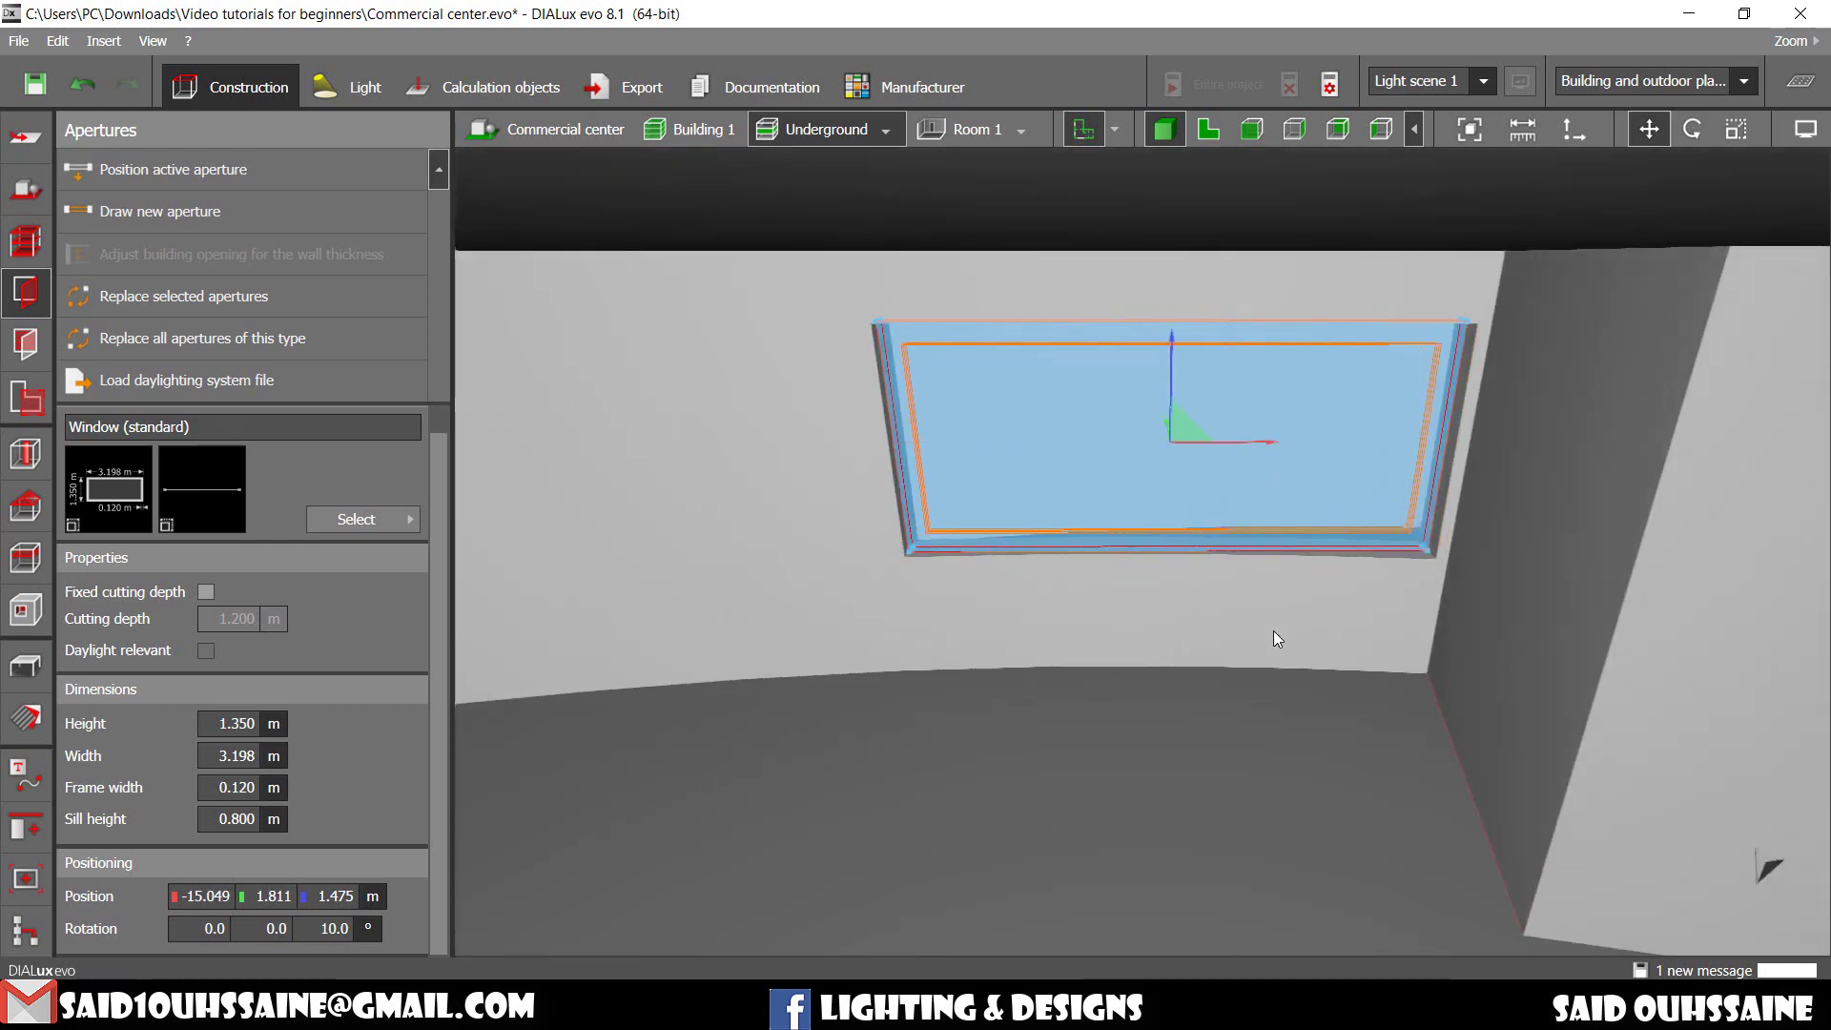
Step: Reduce the window's frame width to the minimum of 0.001 m
right_drag(1273, 631, 745, 737)
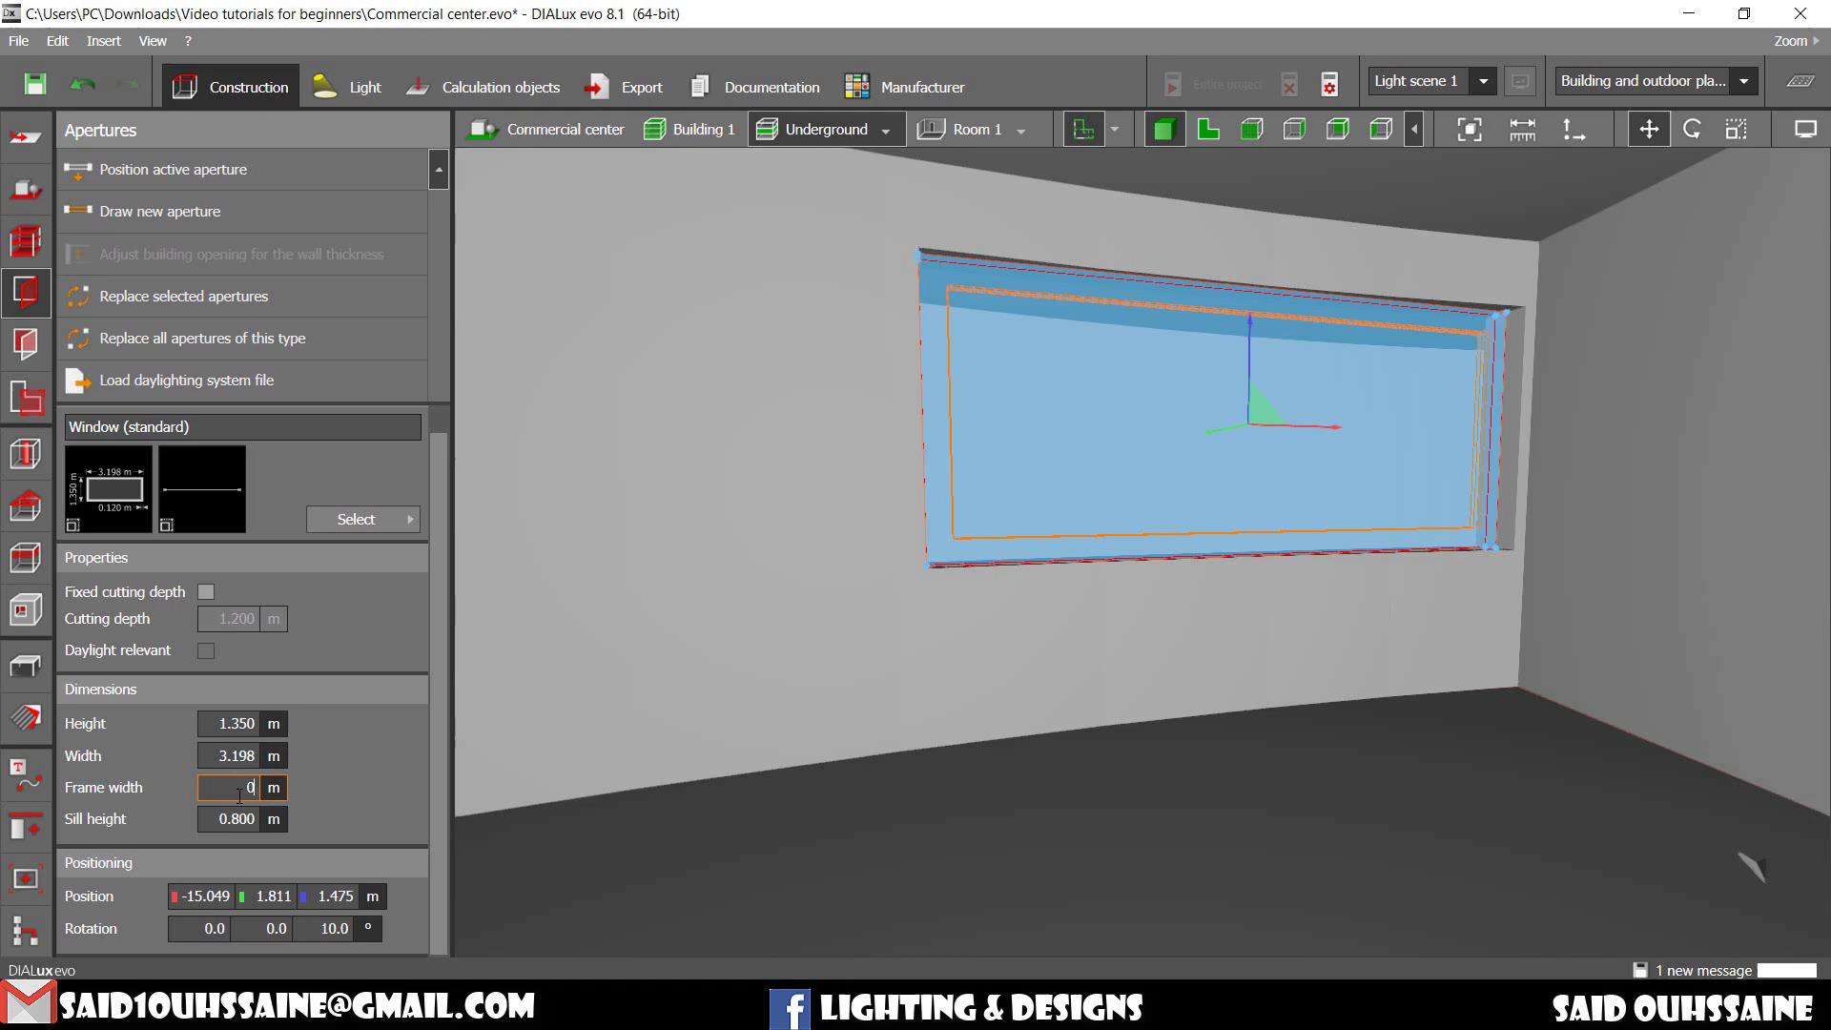
key(Return)
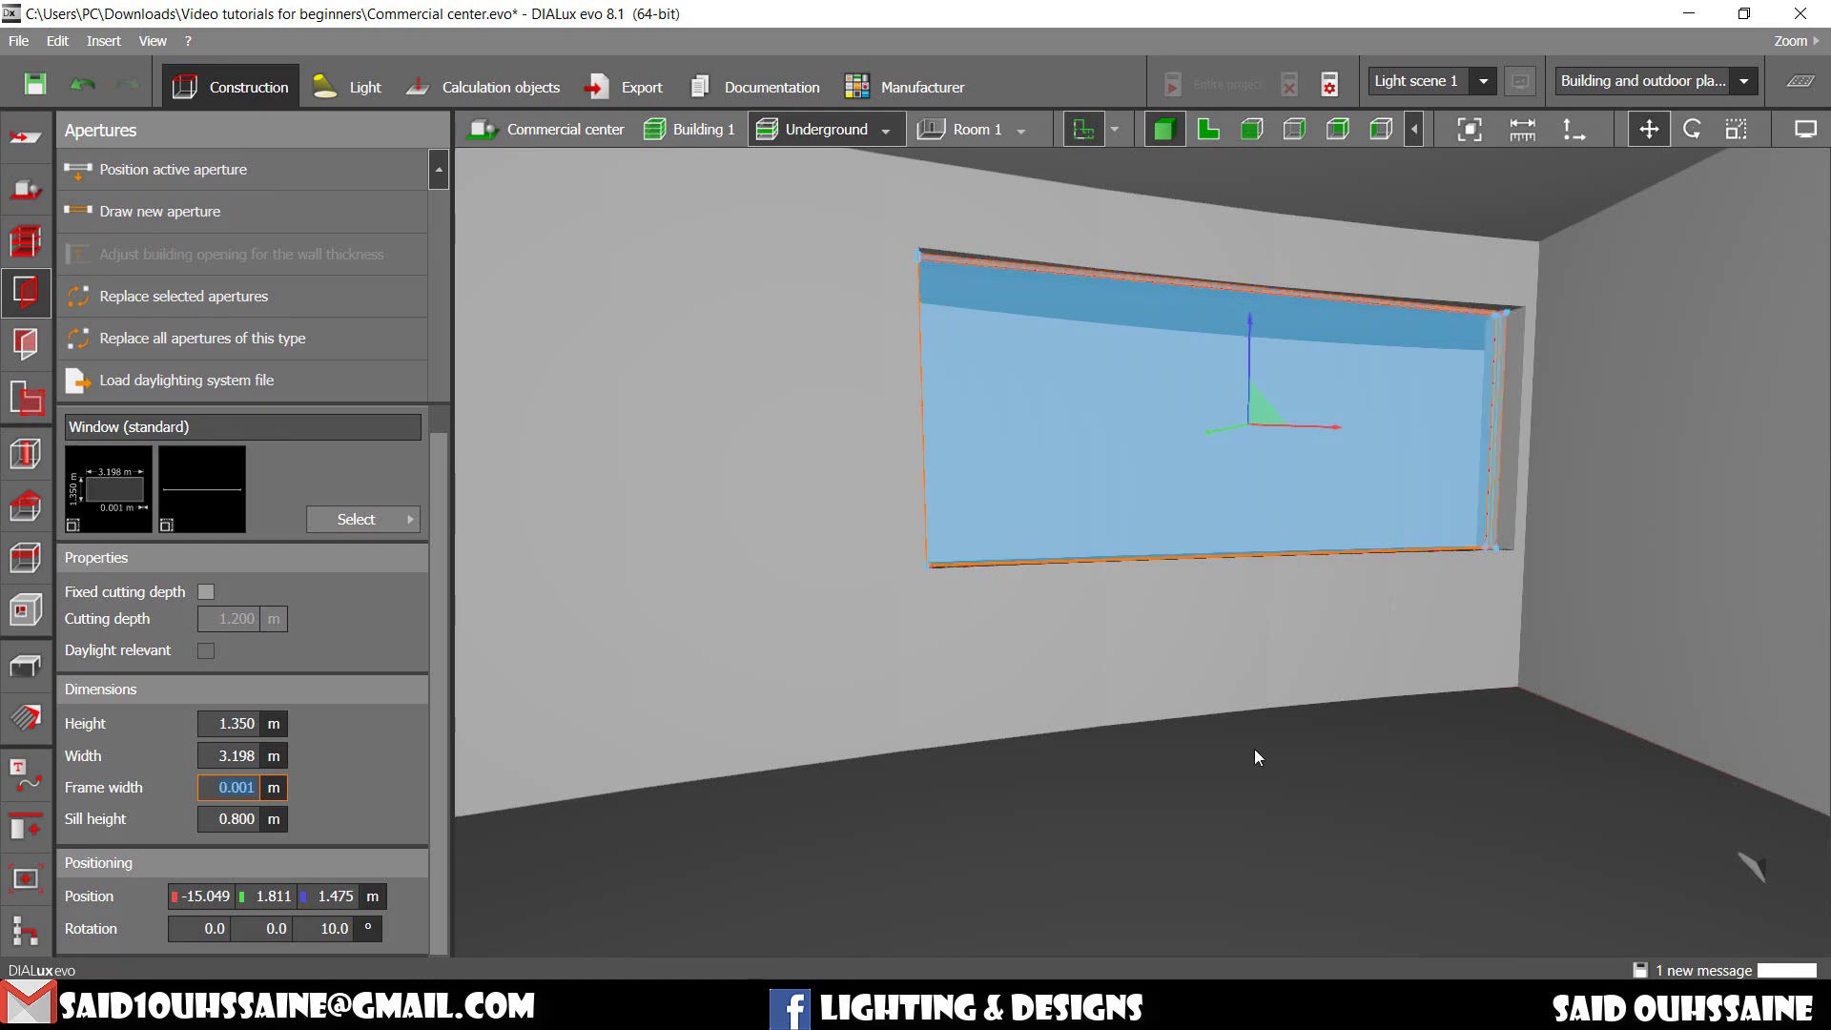
right_drag(1255, 750, 1230, 771)
click(1211, 712)
Step: Select the window from the yard side and set its sill height to 0.2 m
right_drag(1232, 643, 1096, 396)
click(1096, 397)
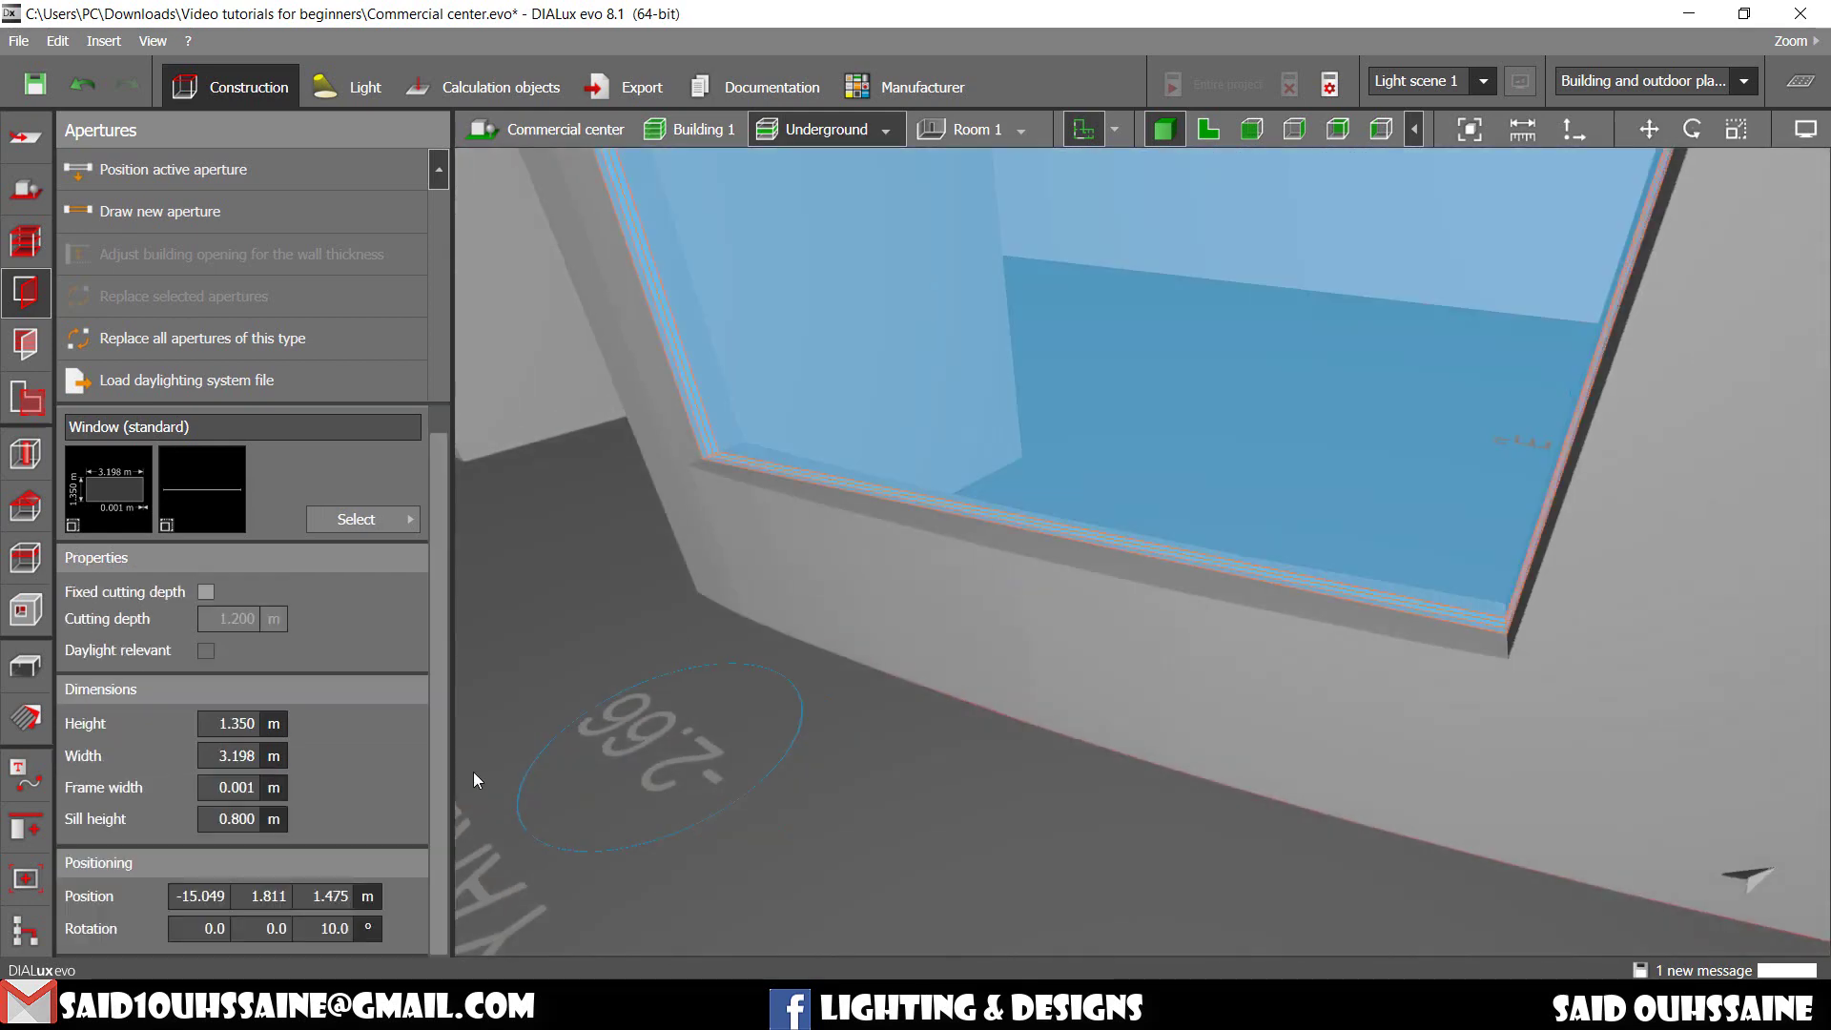
click(250, 829)
text(0.2)
key(Return)
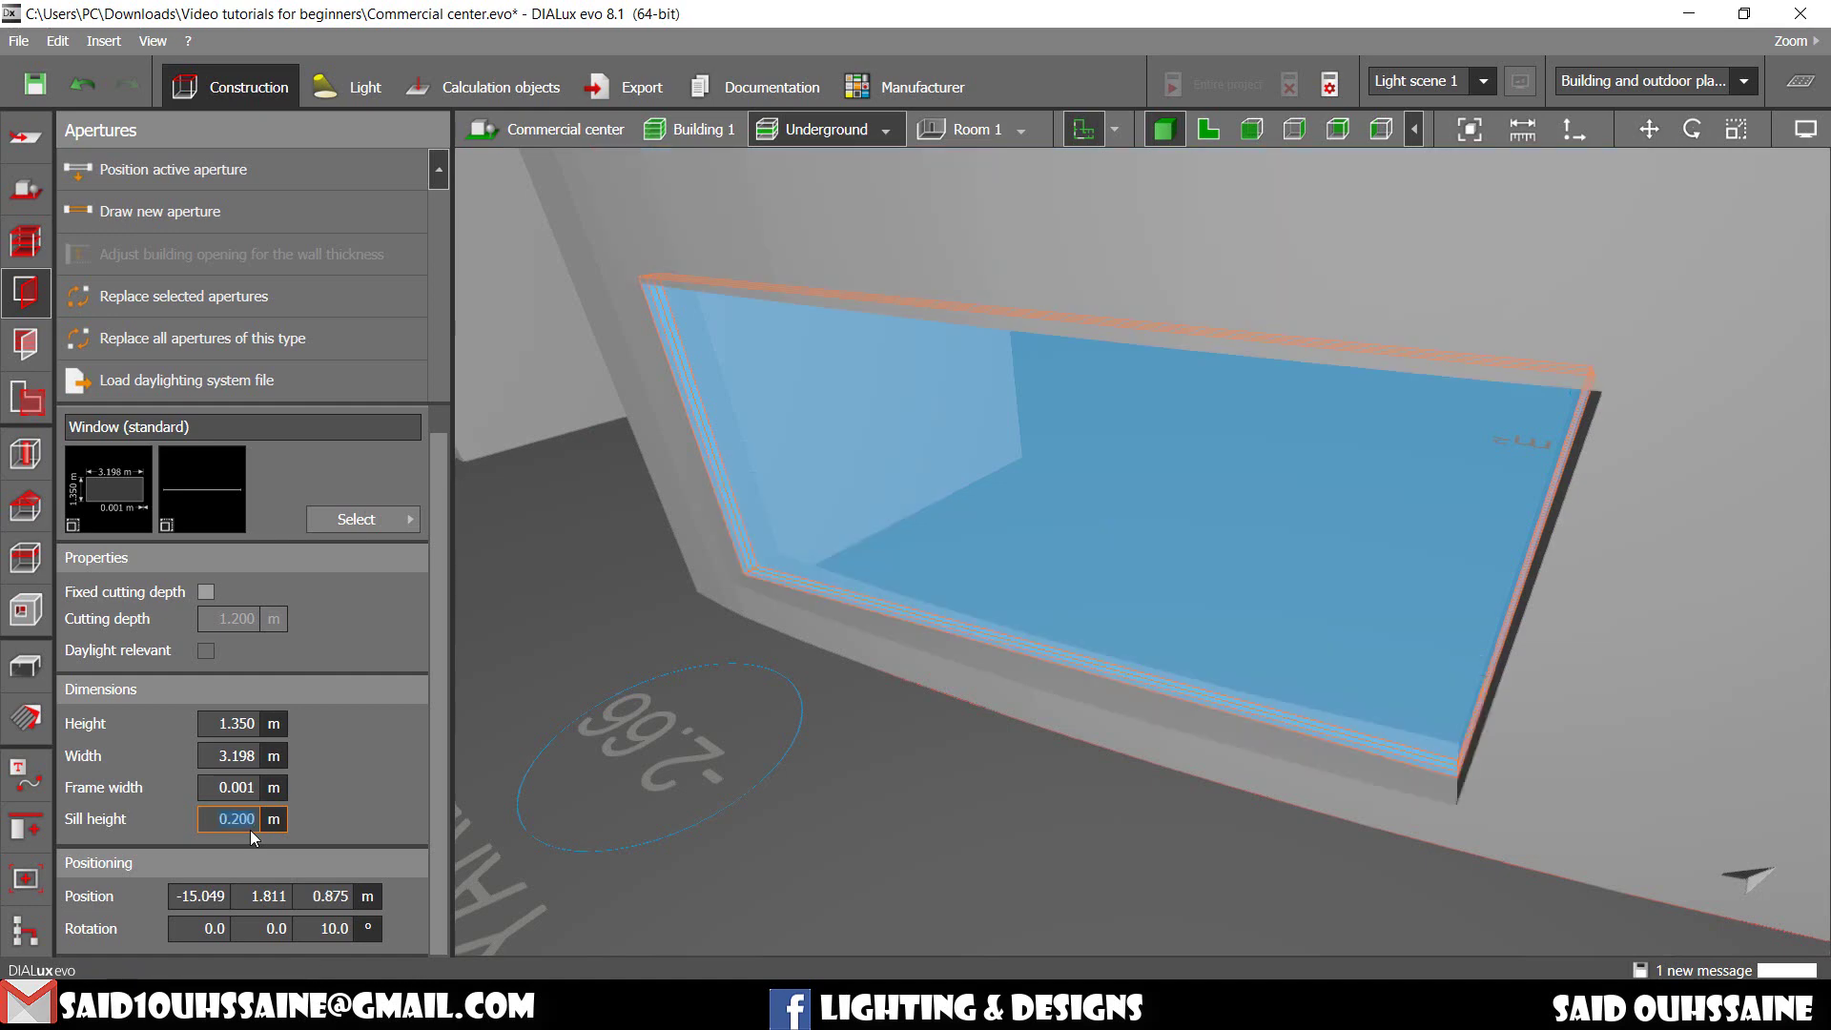
Step: Set the window's height to 2.1 m, inspect it against the top of the curved wall and deselect it
right_drag(820, 459, 878, 407)
scroll(877, 407, down, 3)
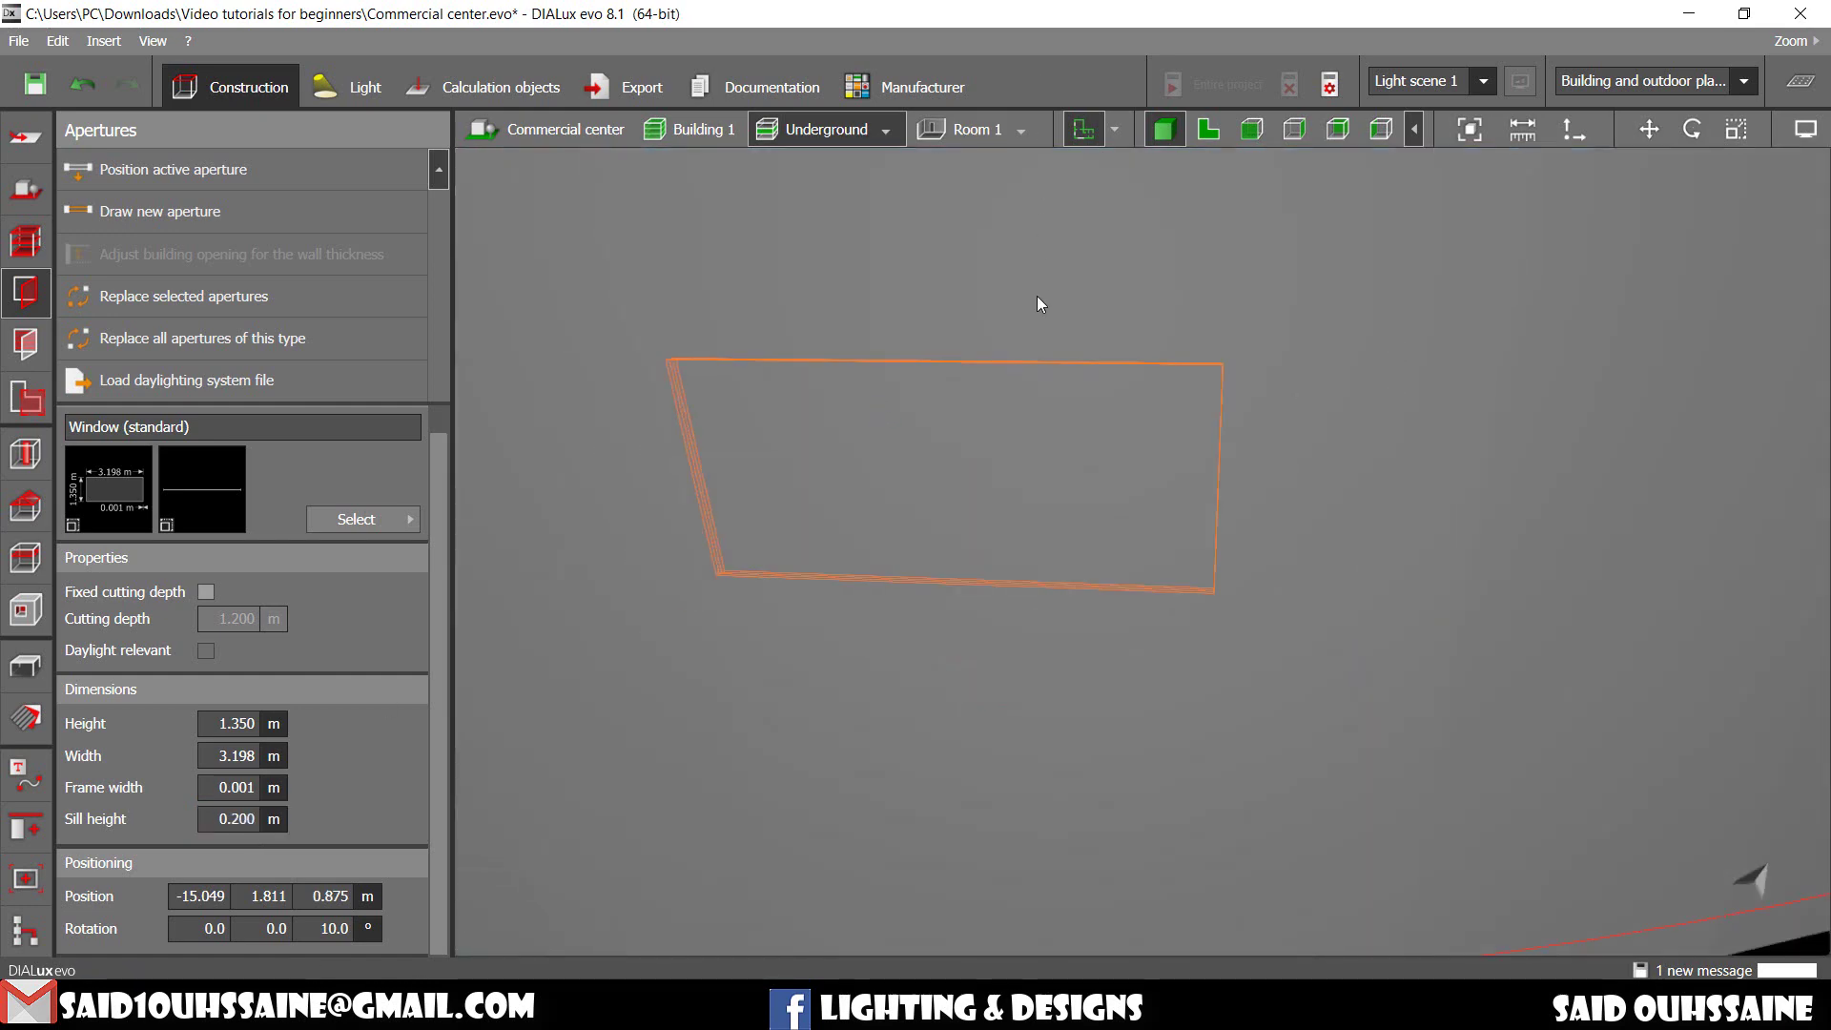
middle_drag(1038, 295, 1066, 403)
right_drag(1066, 404, 992, 417)
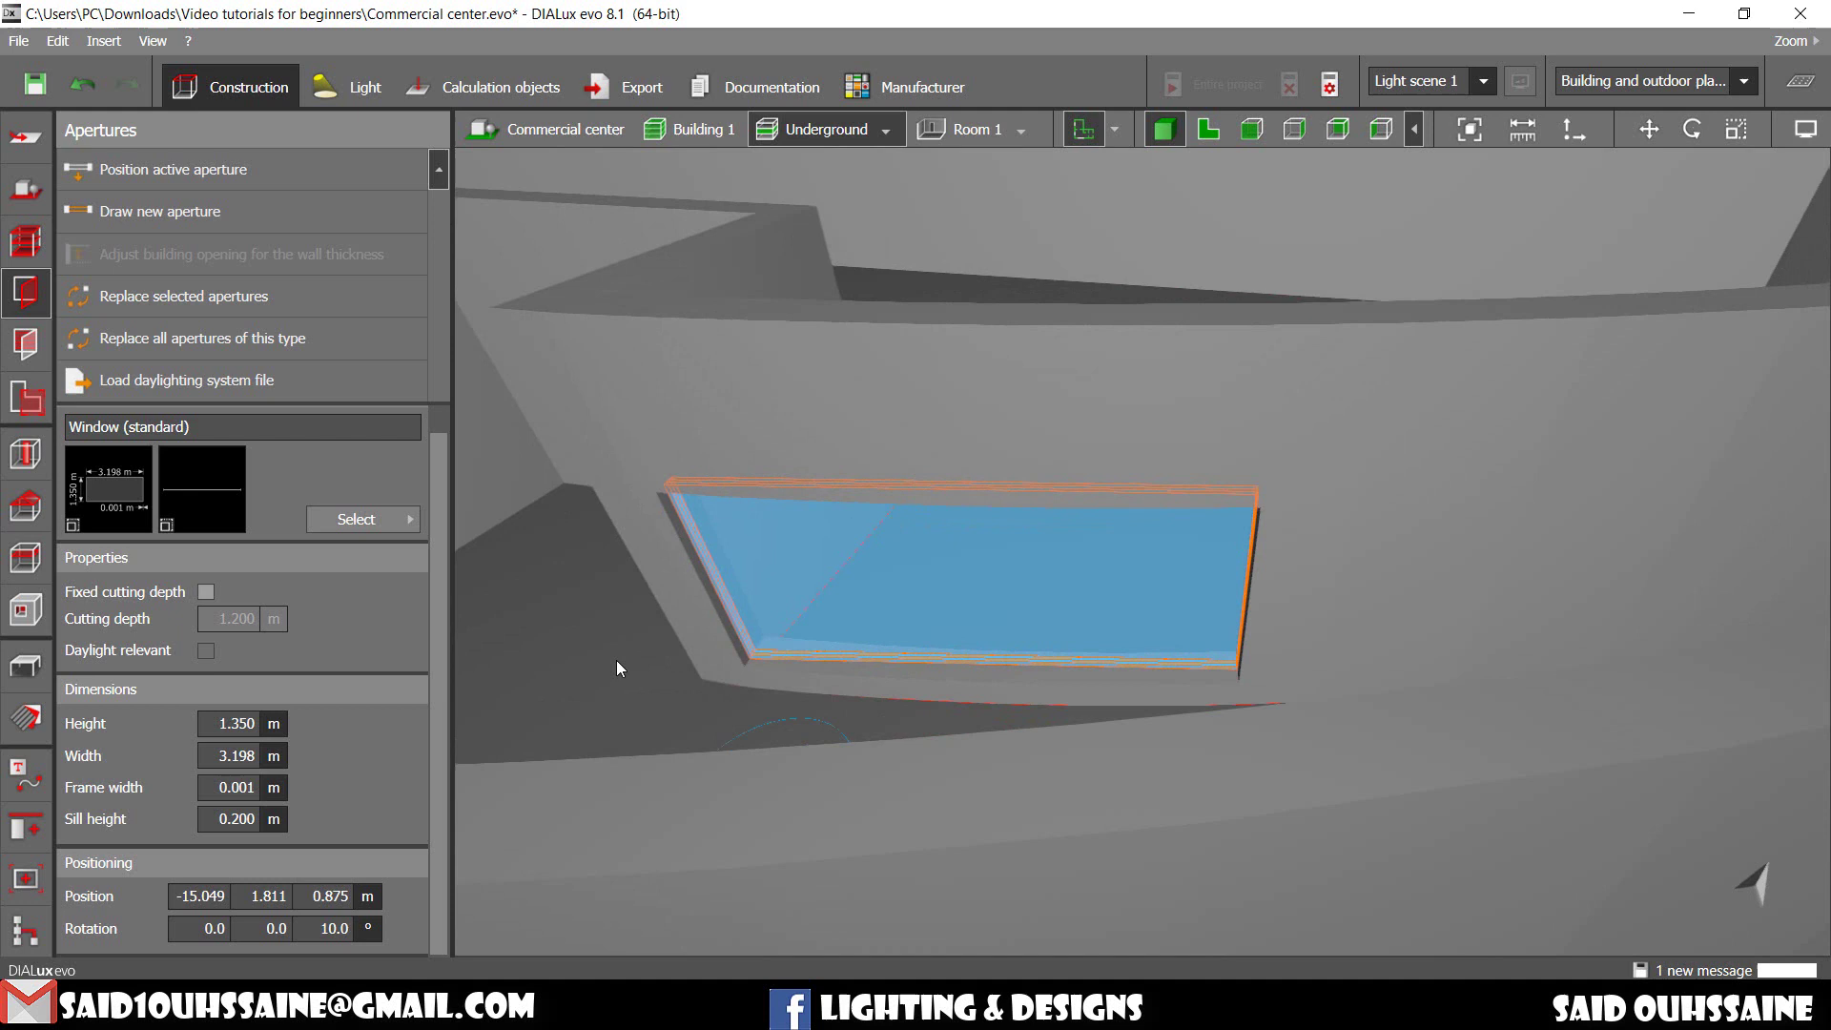
click(248, 725)
text(2.2)
key(Return)
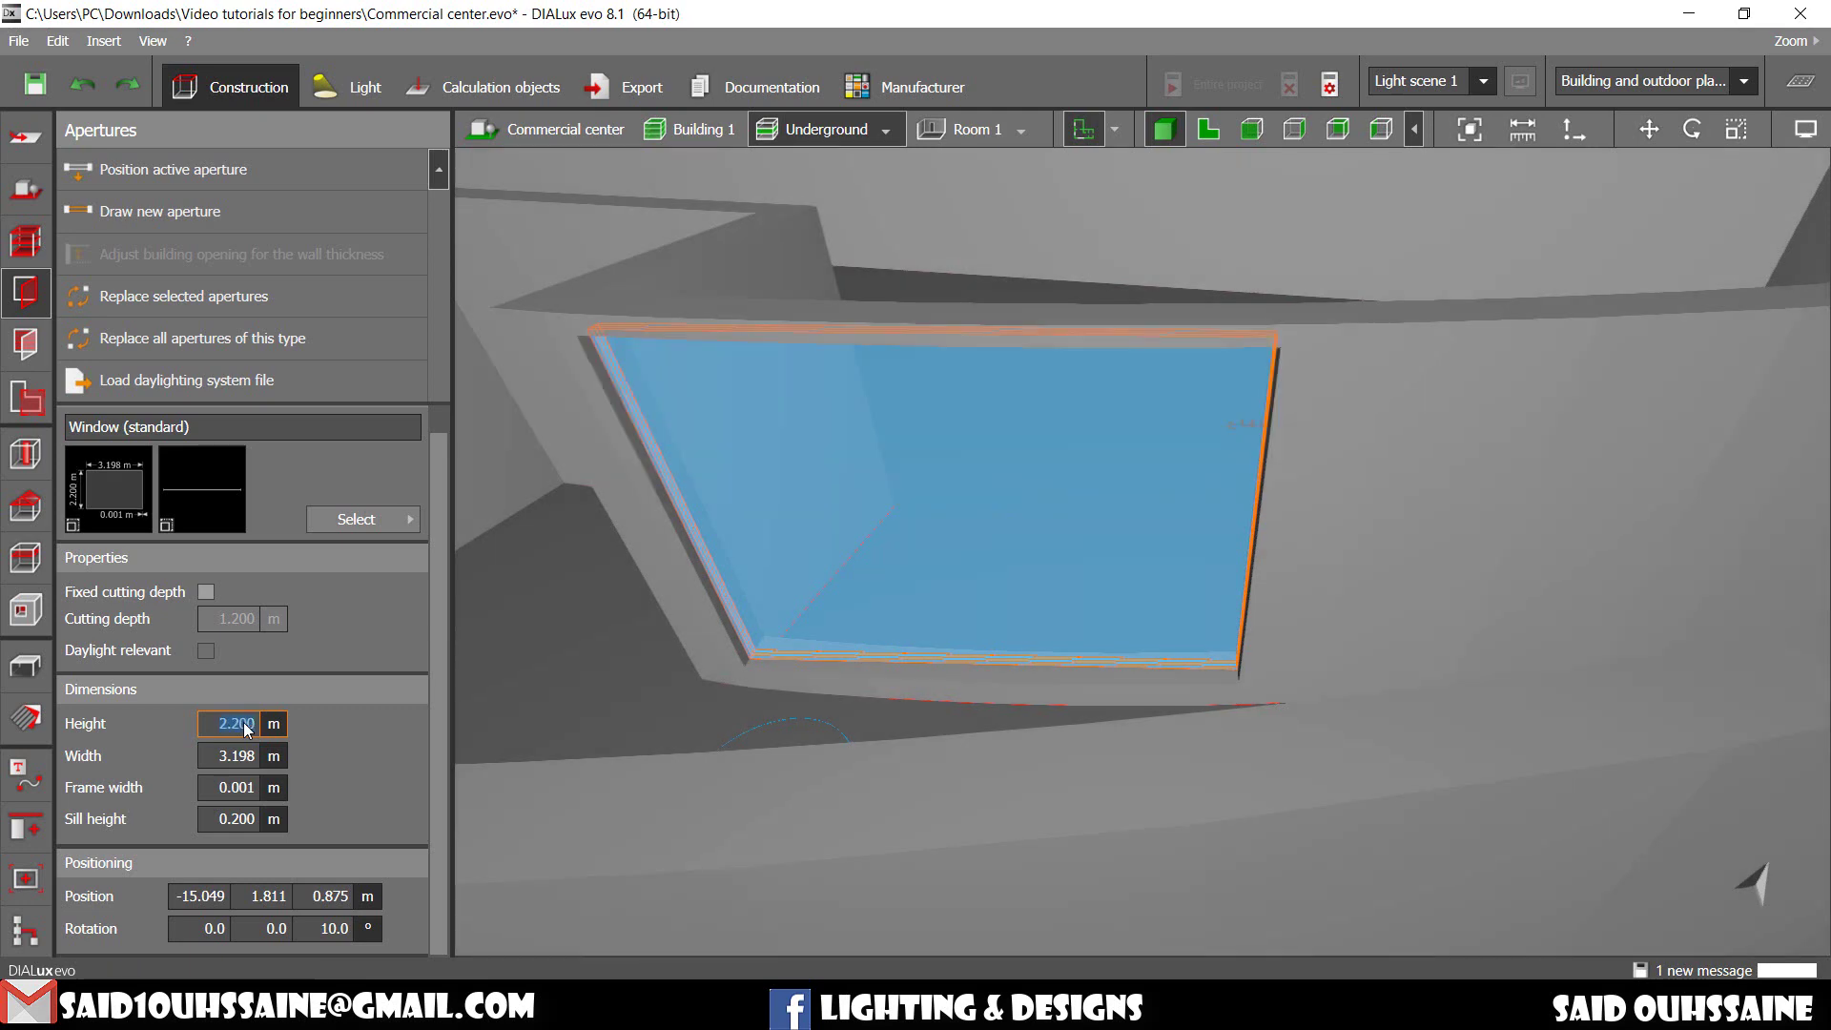
text(2.1)
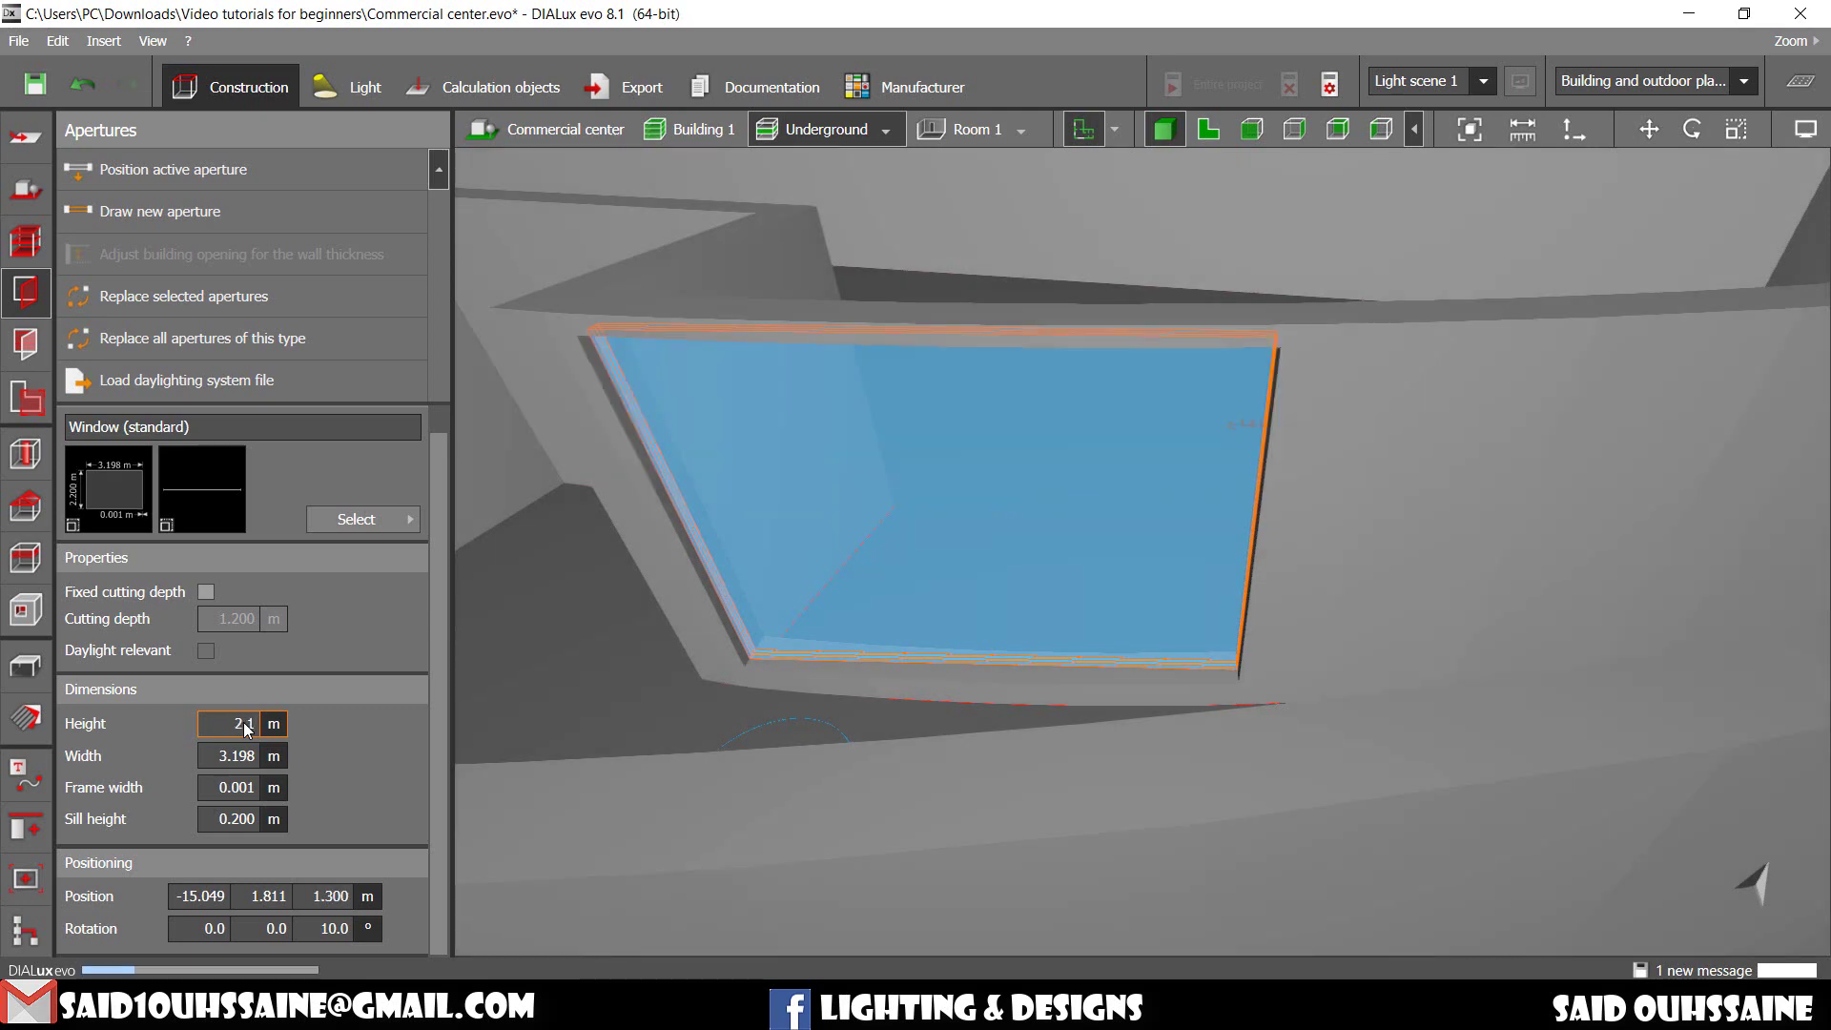
key(Return)
right_drag(1155, 299, 1273, 268)
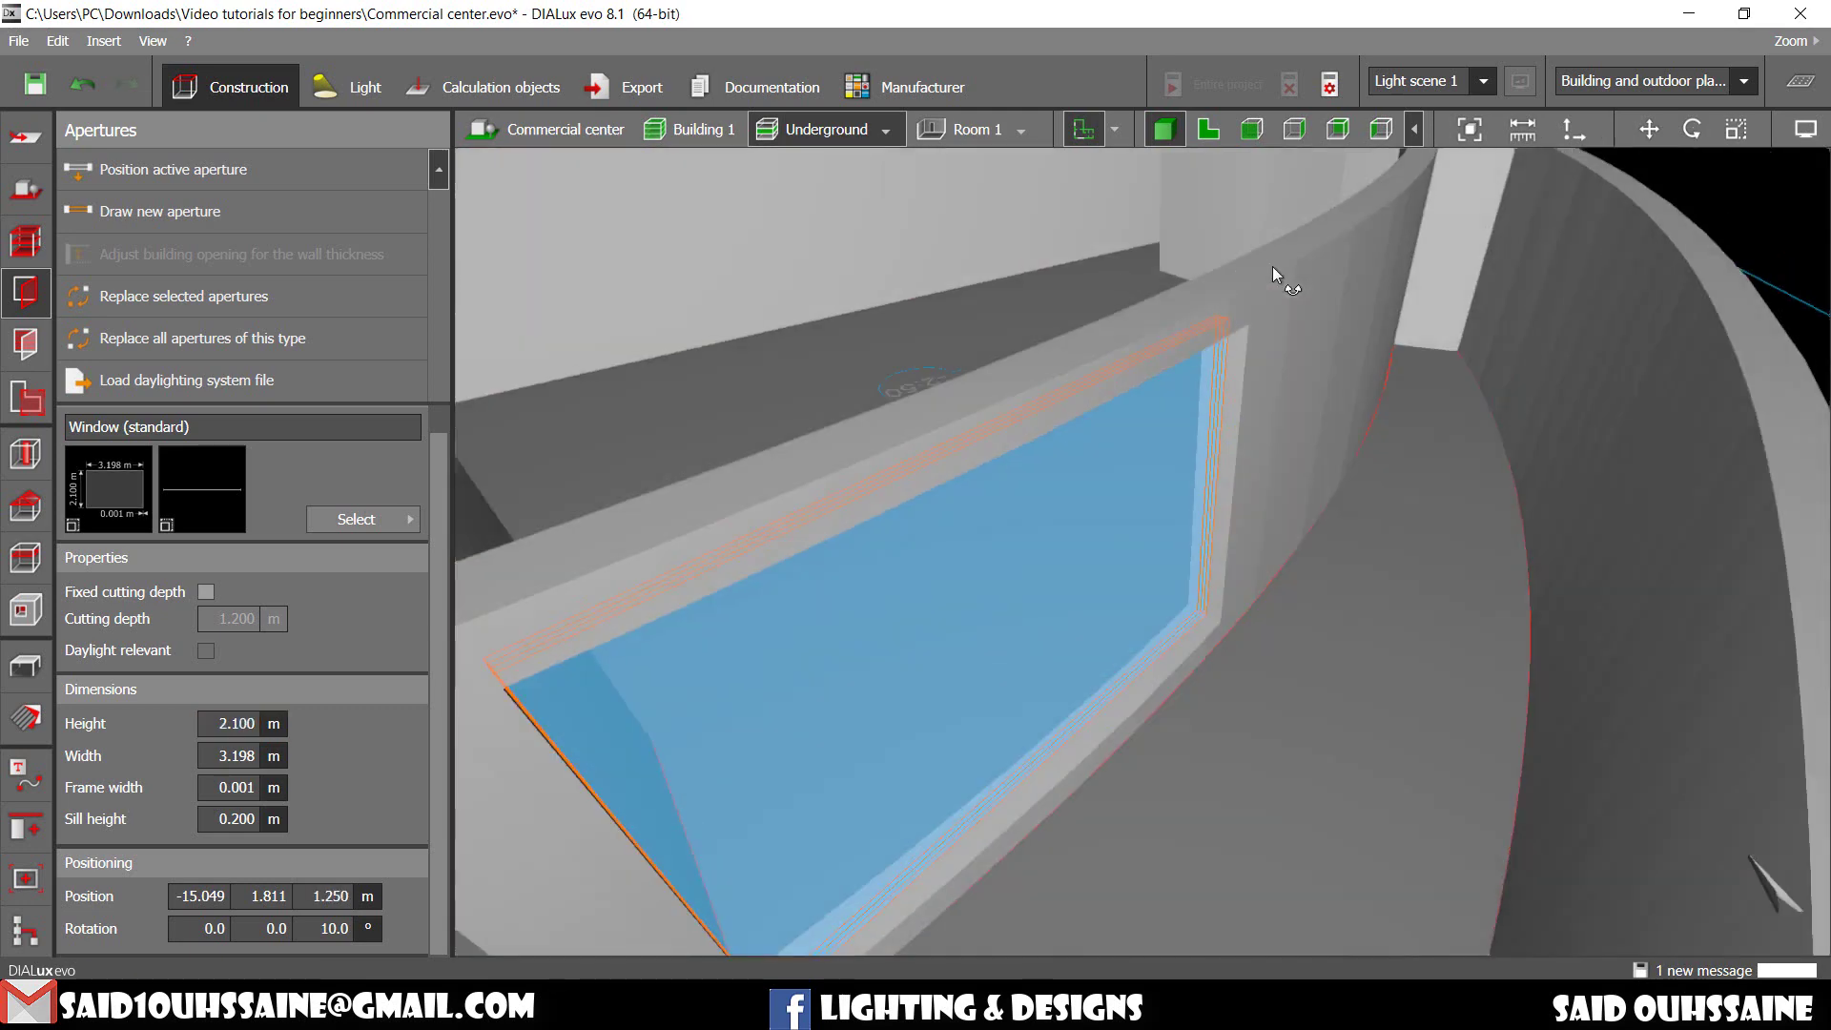
scroll(1310, 359, down, 2)
click(1748, 274)
Step: In the floor plan, position a second window of the active type on the curved wall, beyond the first window's far end
scroll(1217, 463, up, 4)
mouse_move(1217, 463)
right_down()
mouse_move(1296, 534)
mouse_move(1240, 446)
right_up()
click(1209, 131)
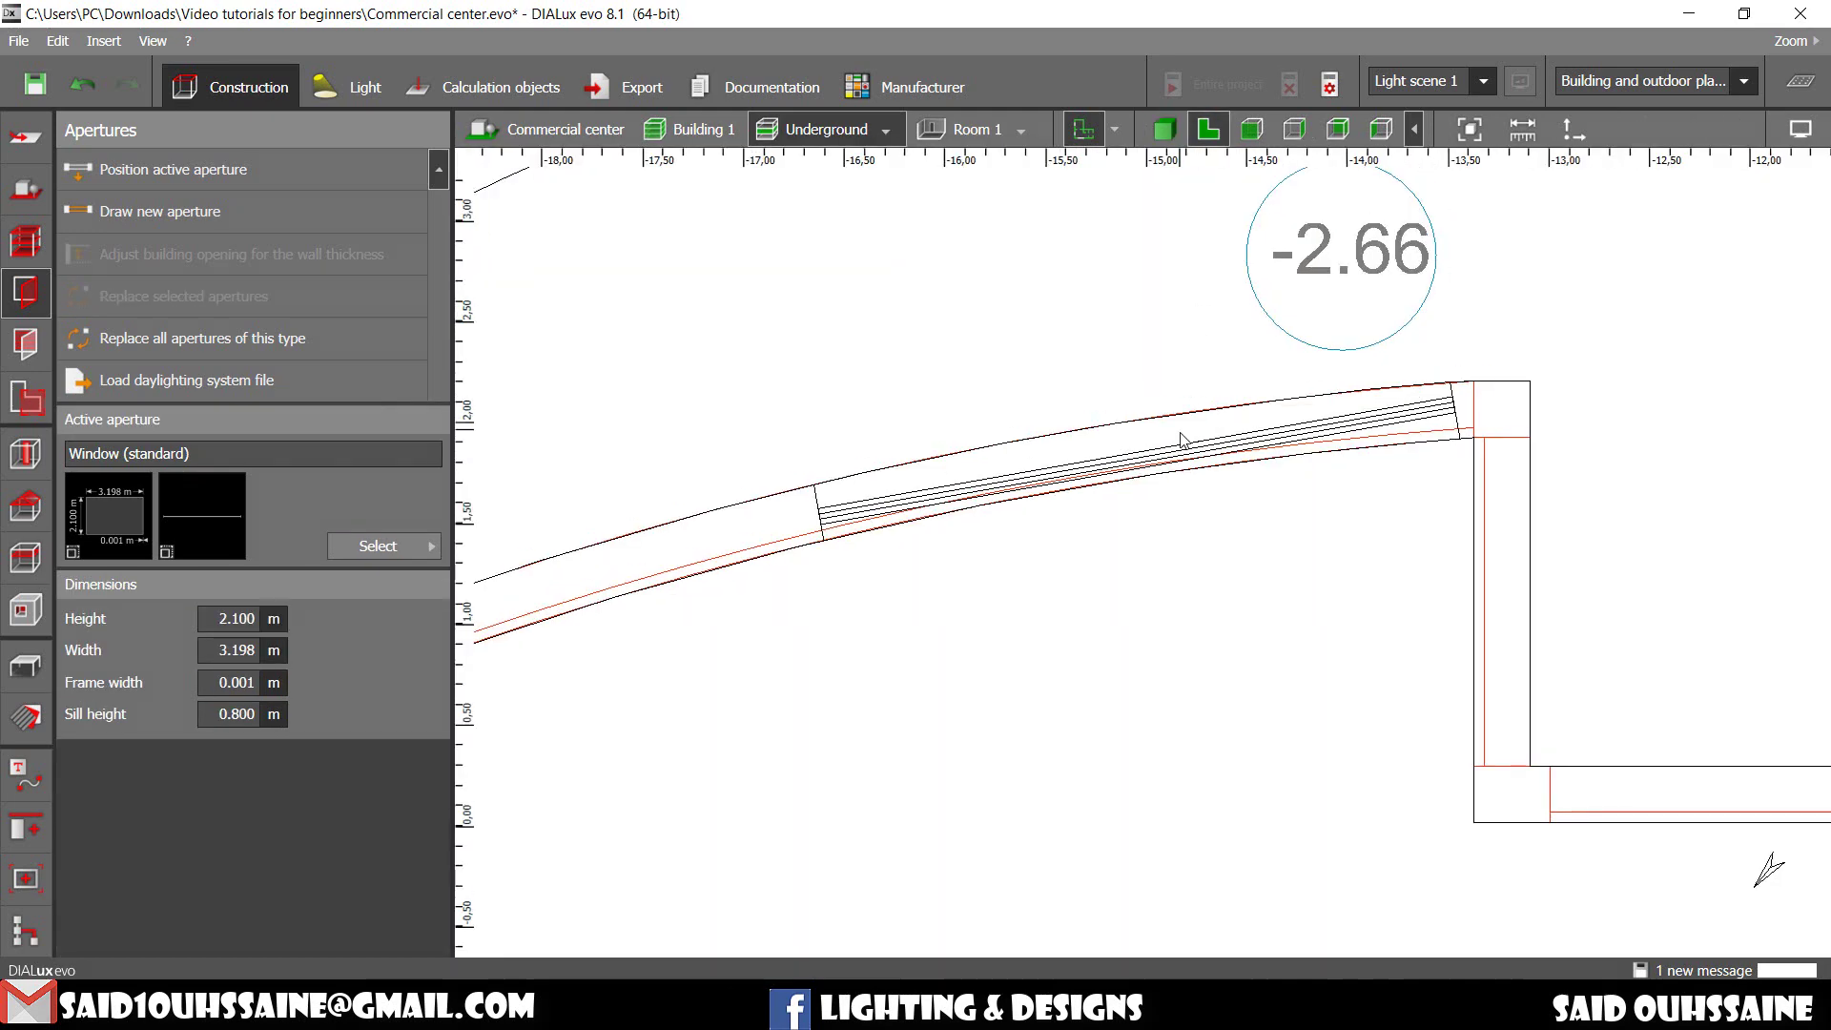
click(1049, 504)
middle_drag(913, 639, 1077, 521)
scroll(1077, 521, down, 3)
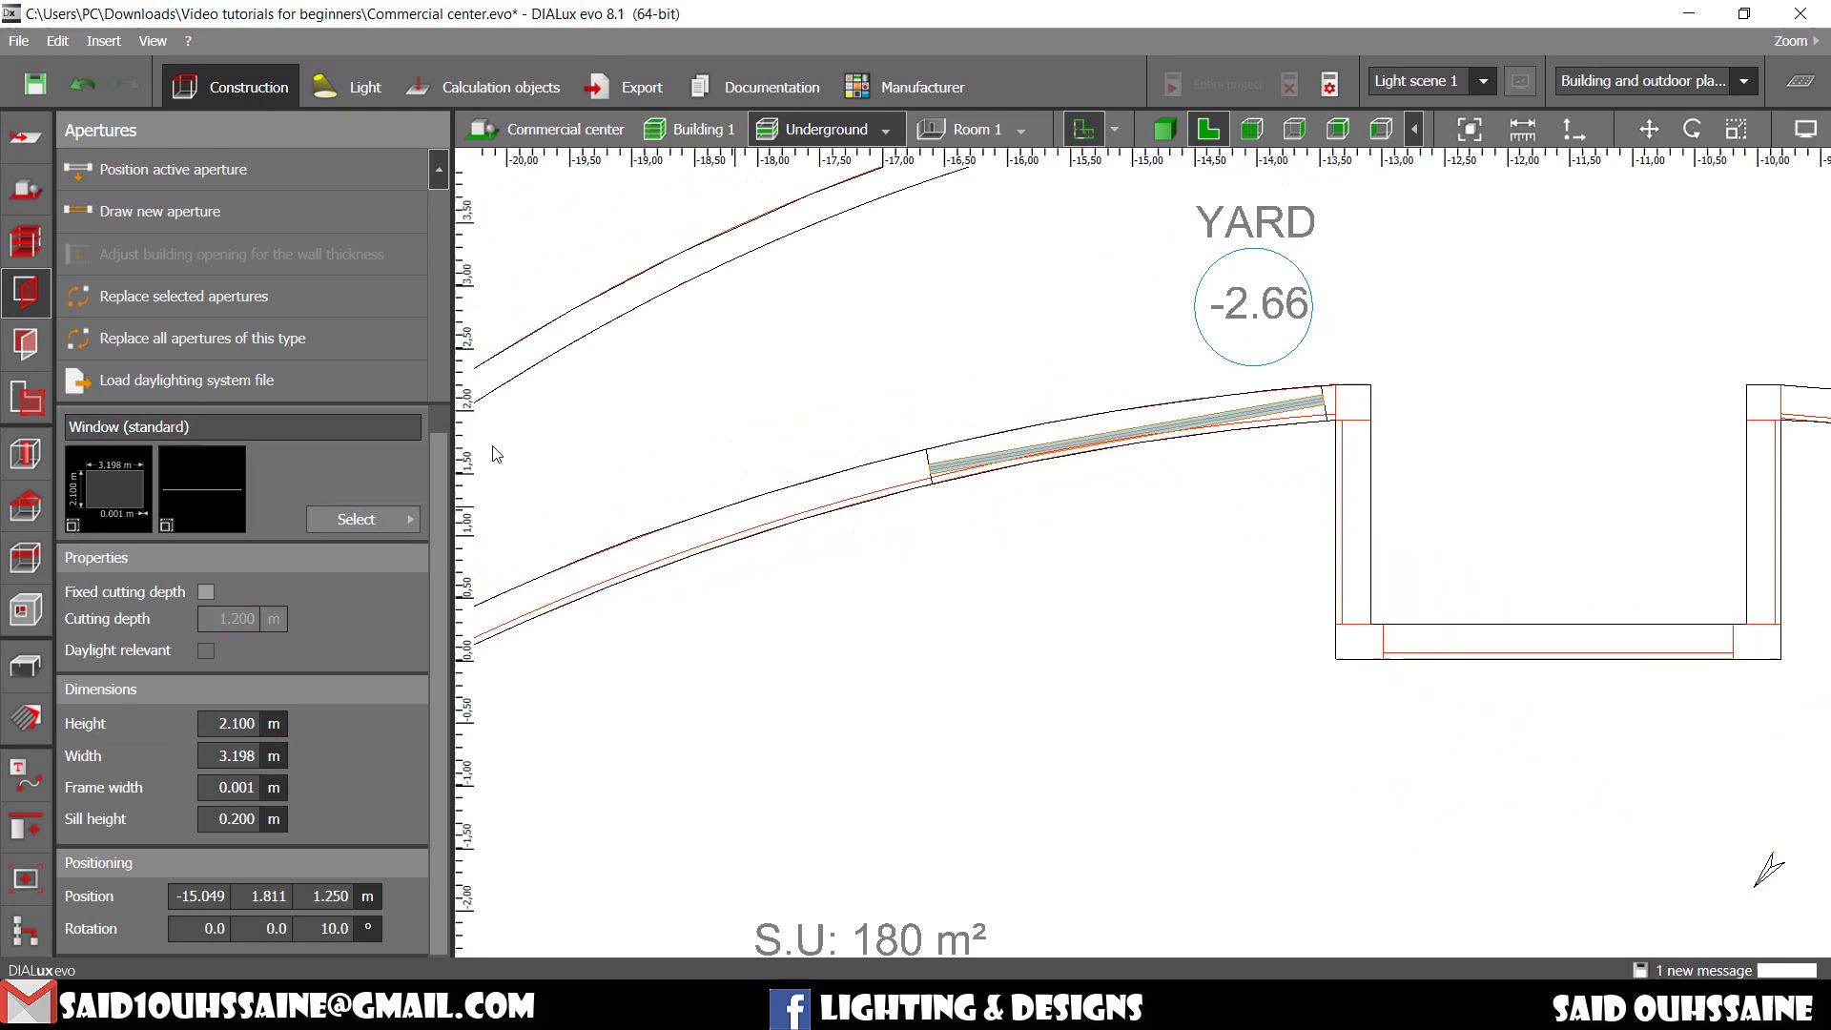
click(240, 180)
middle_drag(1022, 348, 1262, 281)
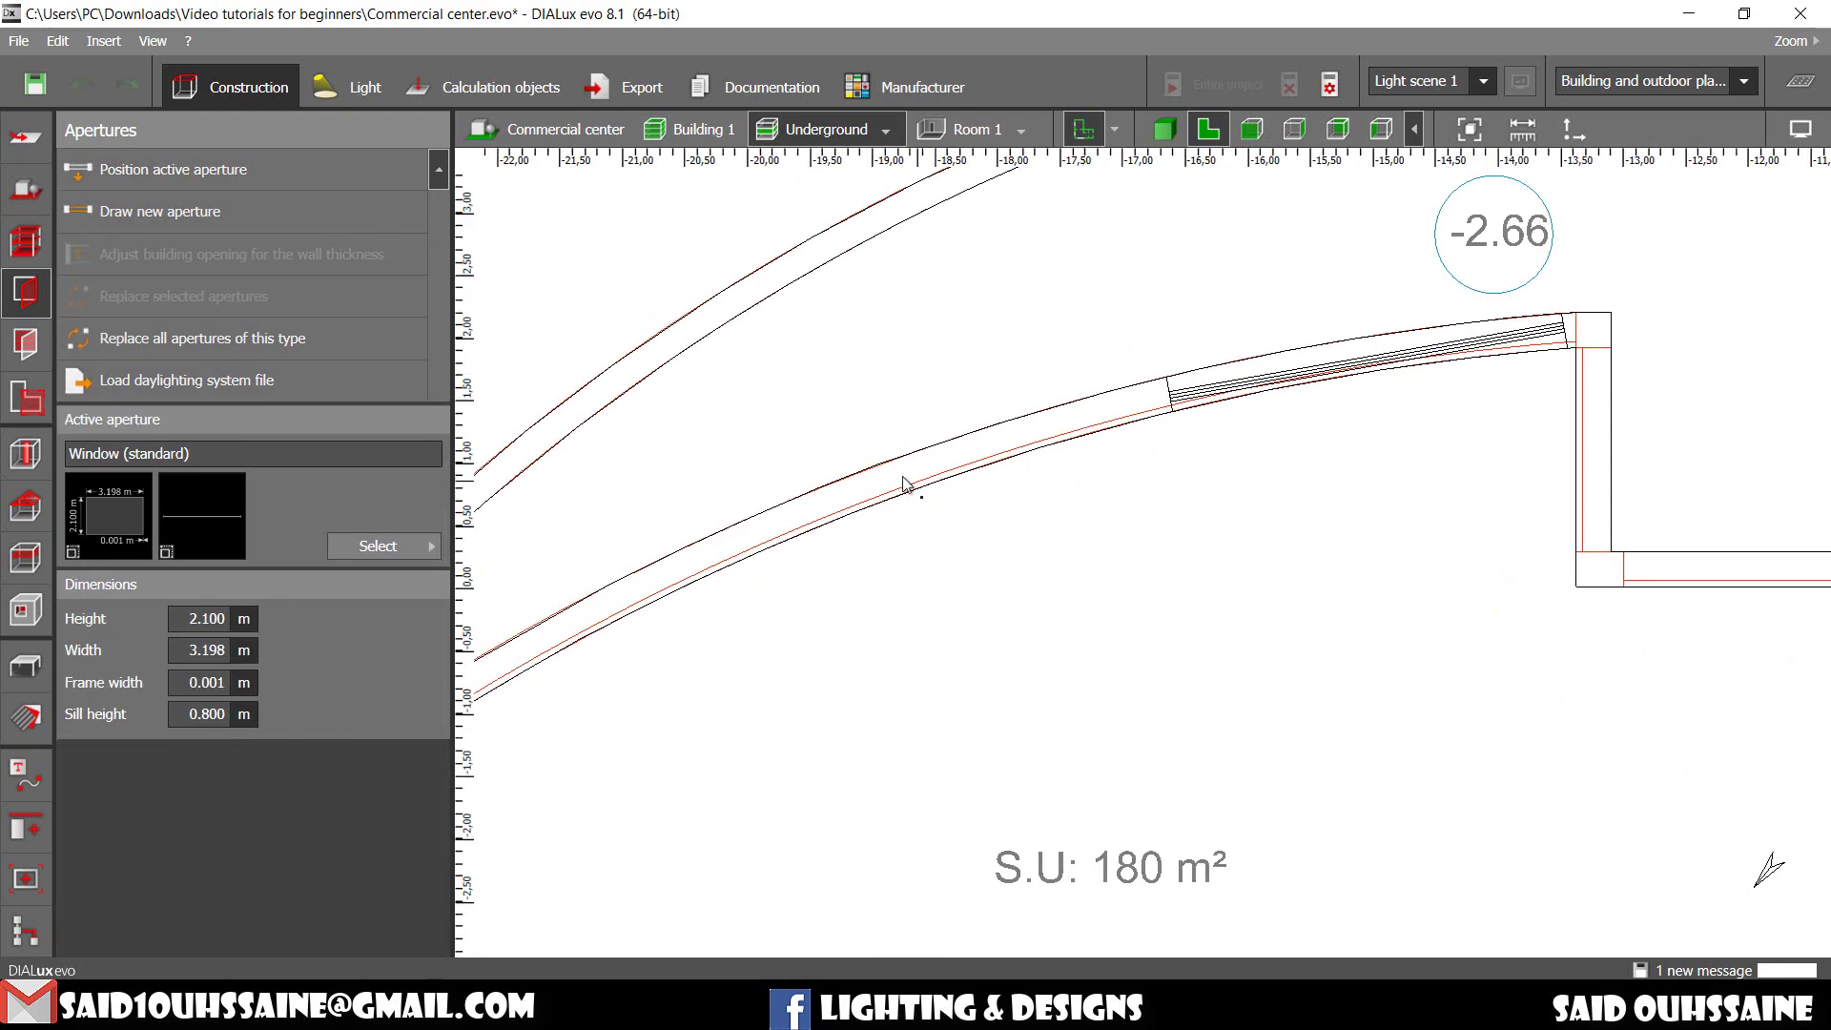
click(951, 472)
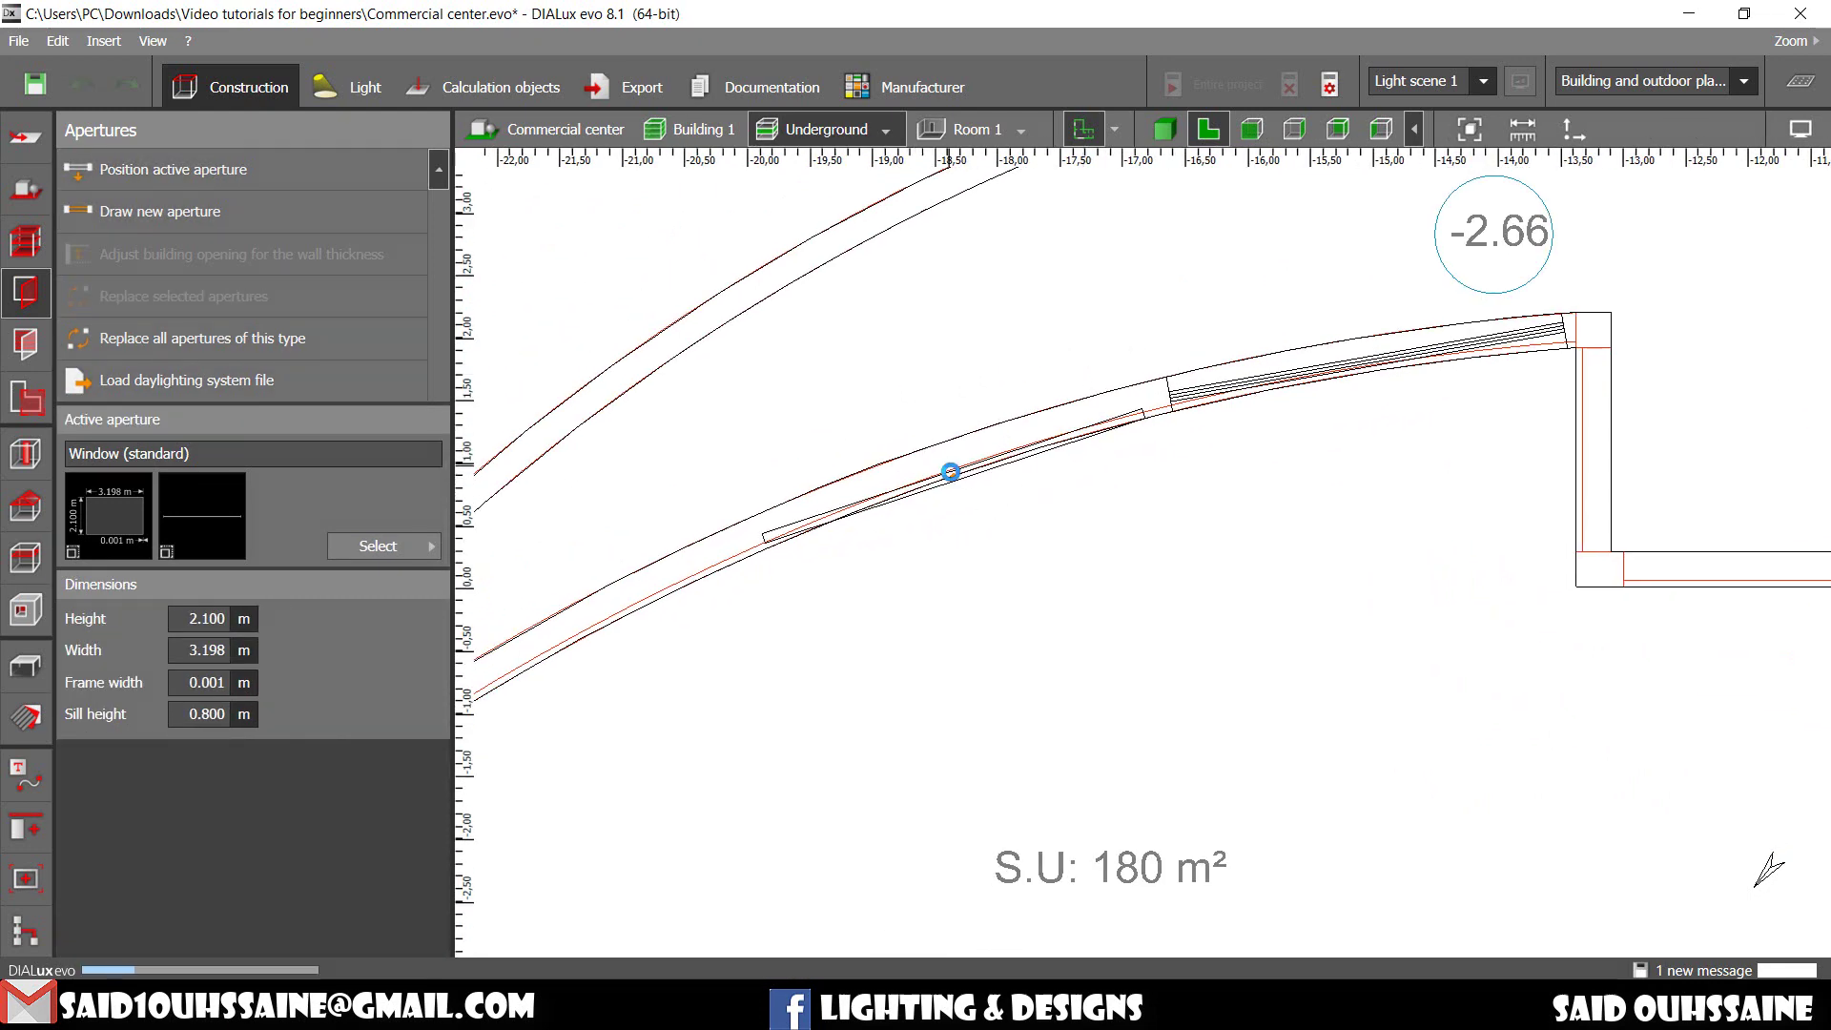
Step: Move the second window along the curved wall until its end meets the end of the first window
scroll(1087, 433, up, 2)
click(1087, 433)
scroll(1122, 438, up, 2)
scroll(1122, 438, up, 1)
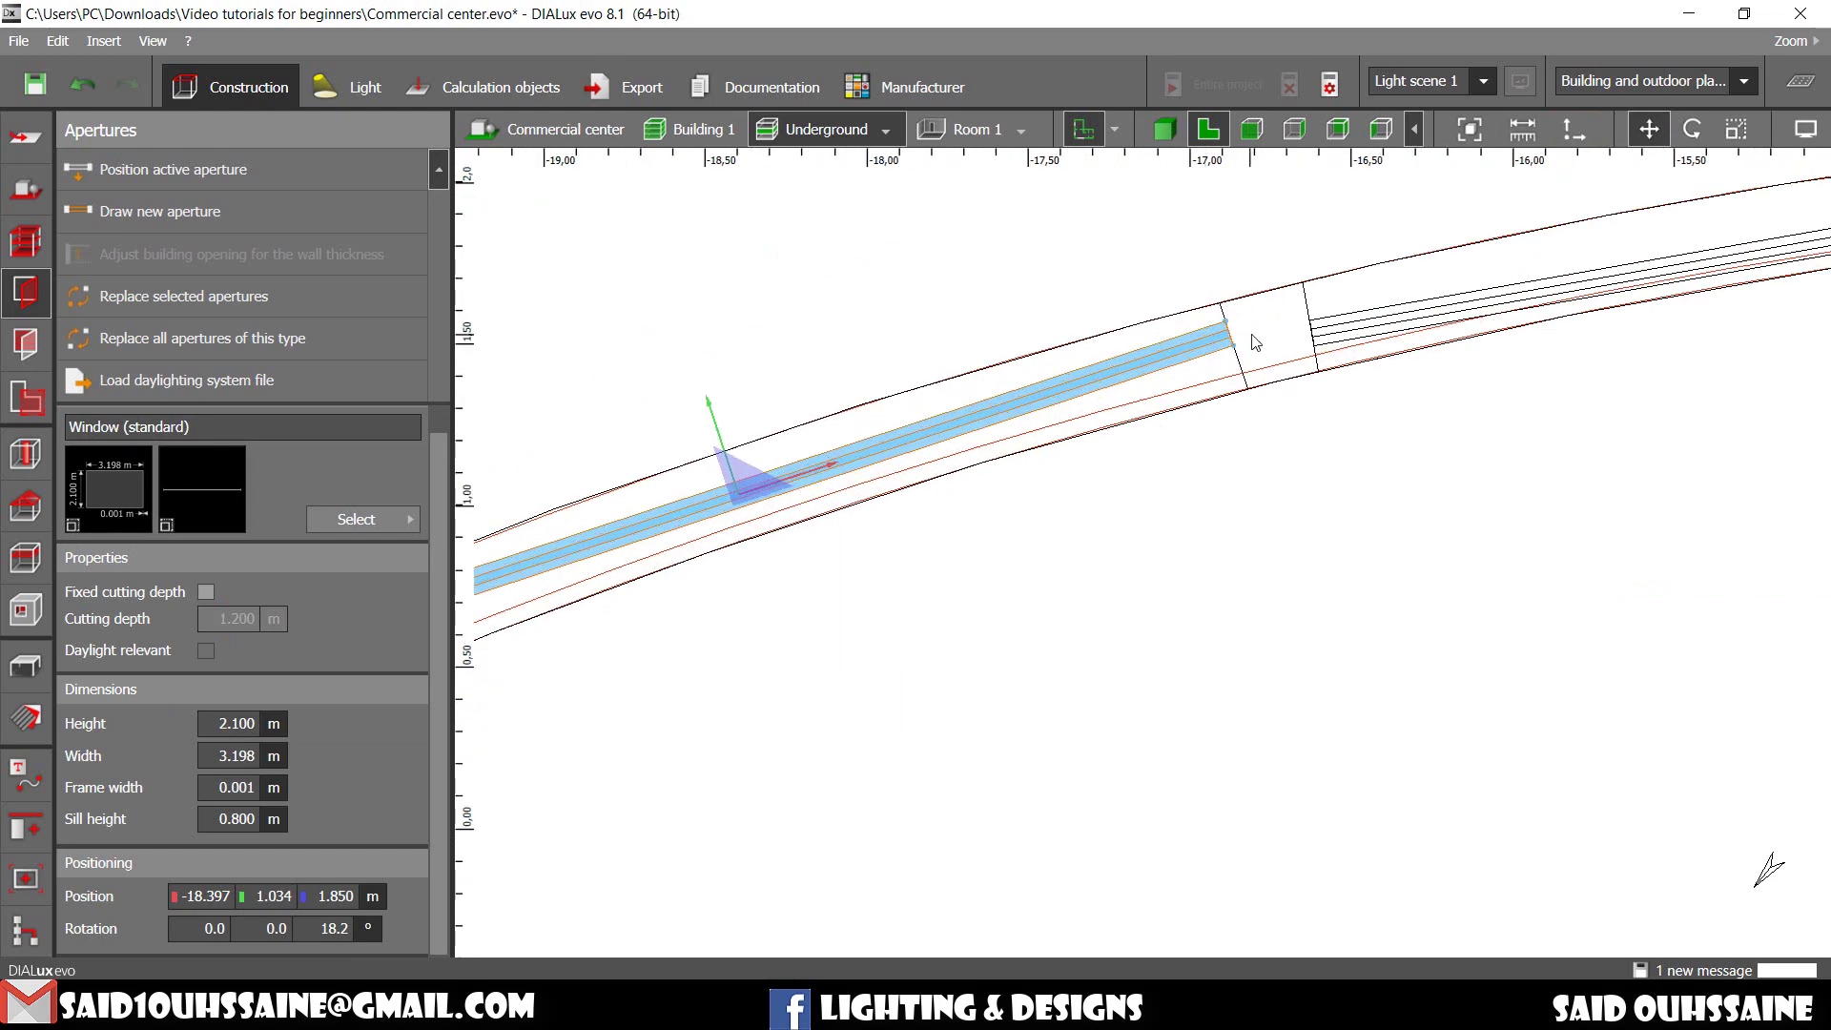
drag(1244, 348, 1311, 353)
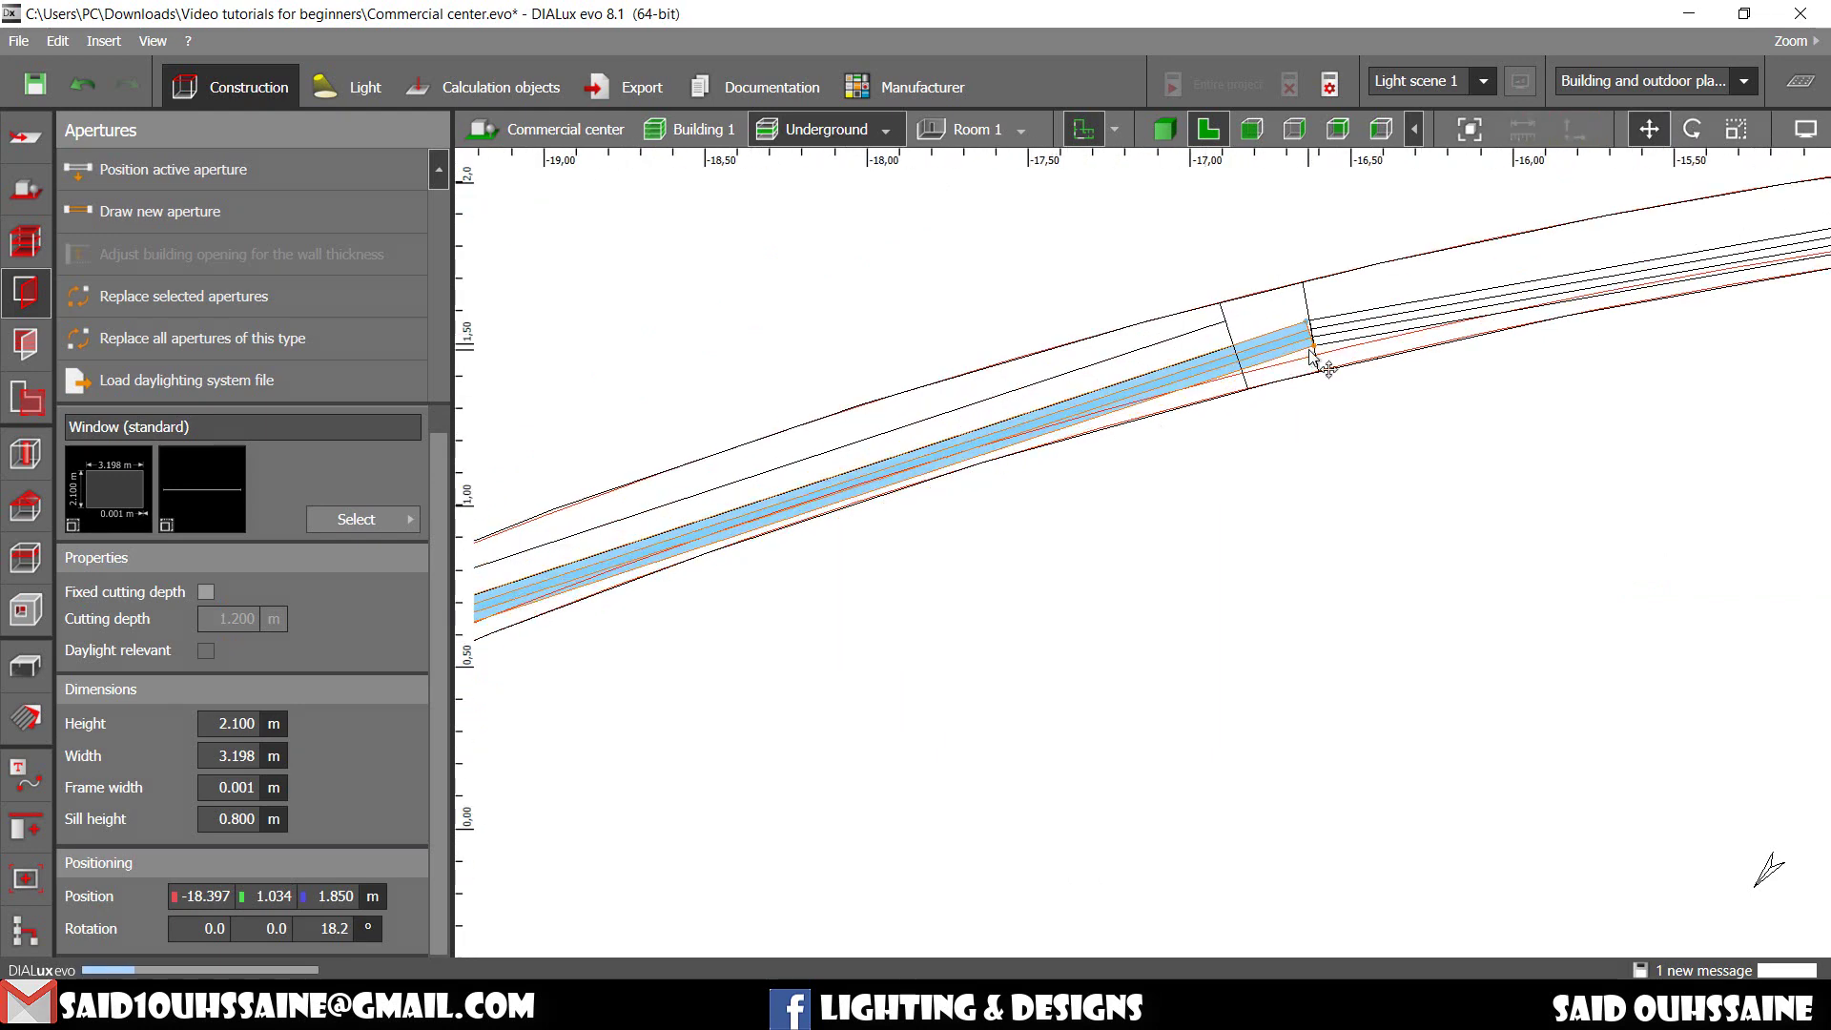
scroll(1312, 351, down, 3)
mouse_move(1072, 450)
middle_down()
mouse_move(1154, 427)
mouse_move(1099, 495)
middle_up()
scroll(1099, 495, down, 2)
Step: In 3D, set the second window's sill height to 0.2 m to match the first window
click(1170, 128)
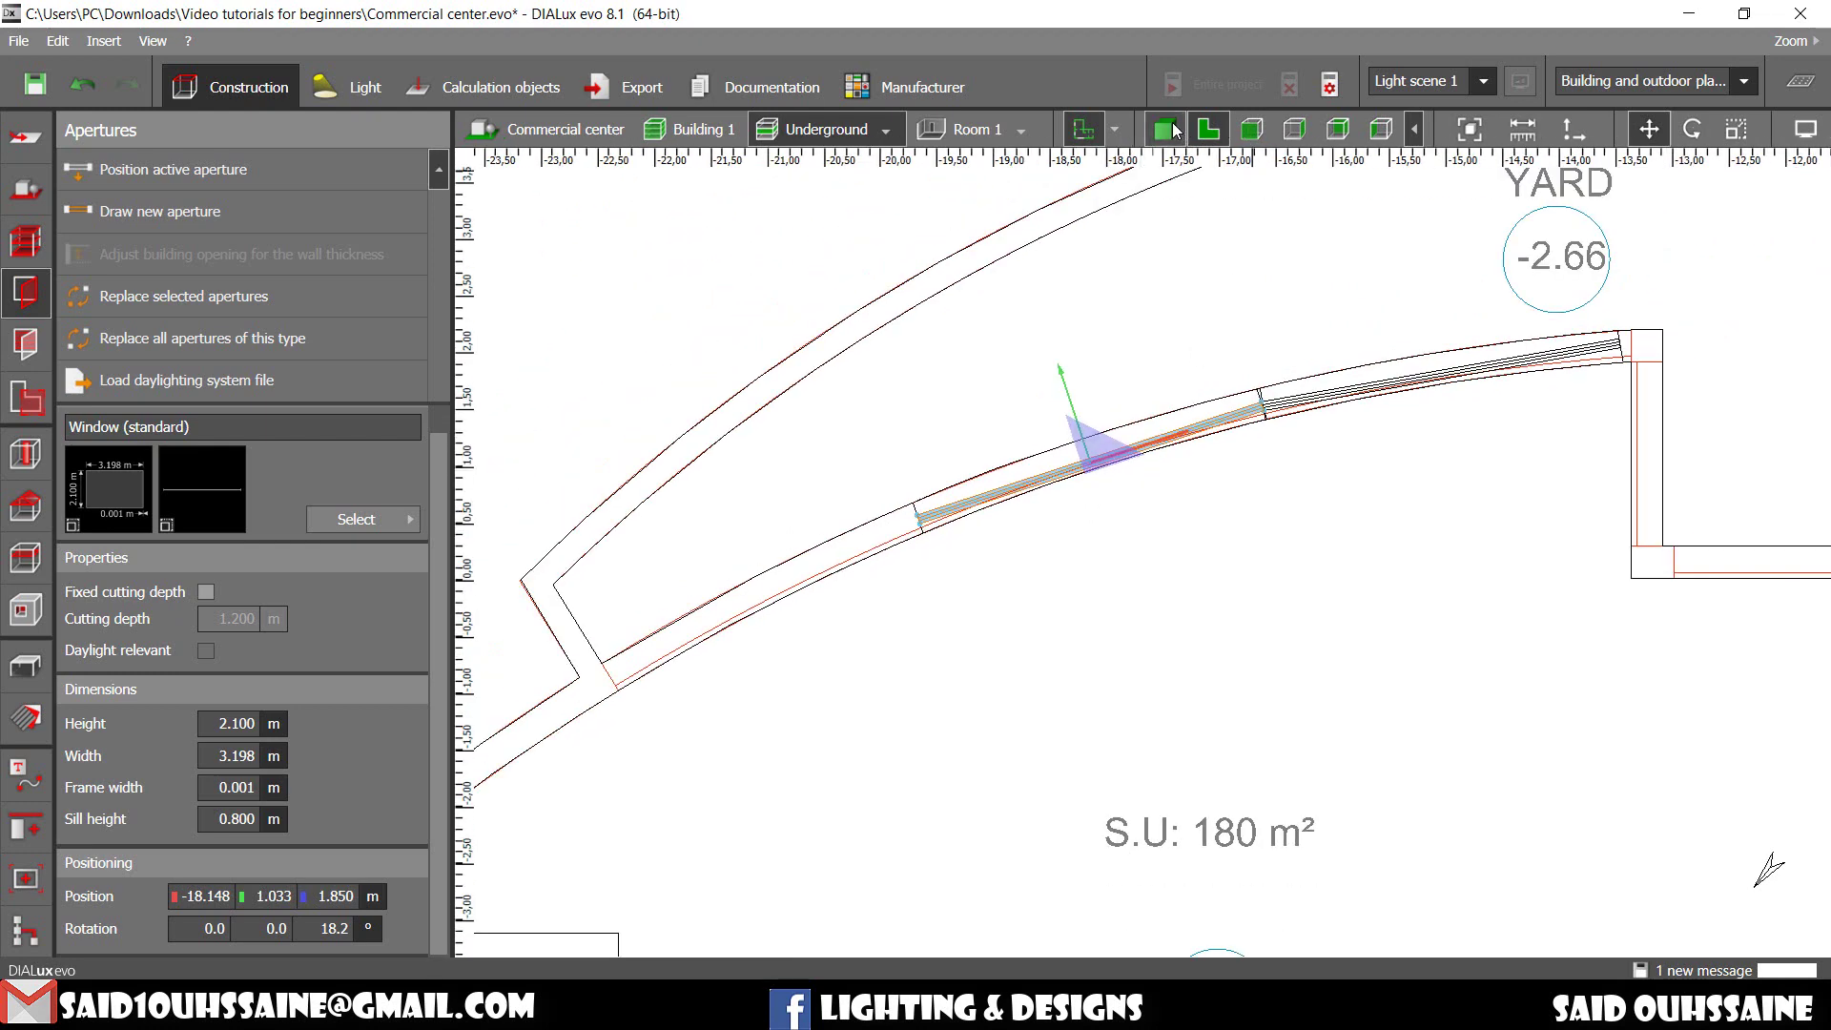
scroll(1326, 537, down, 2)
click(1314, 547)
right_drag(1387, 536, 1403, 271)
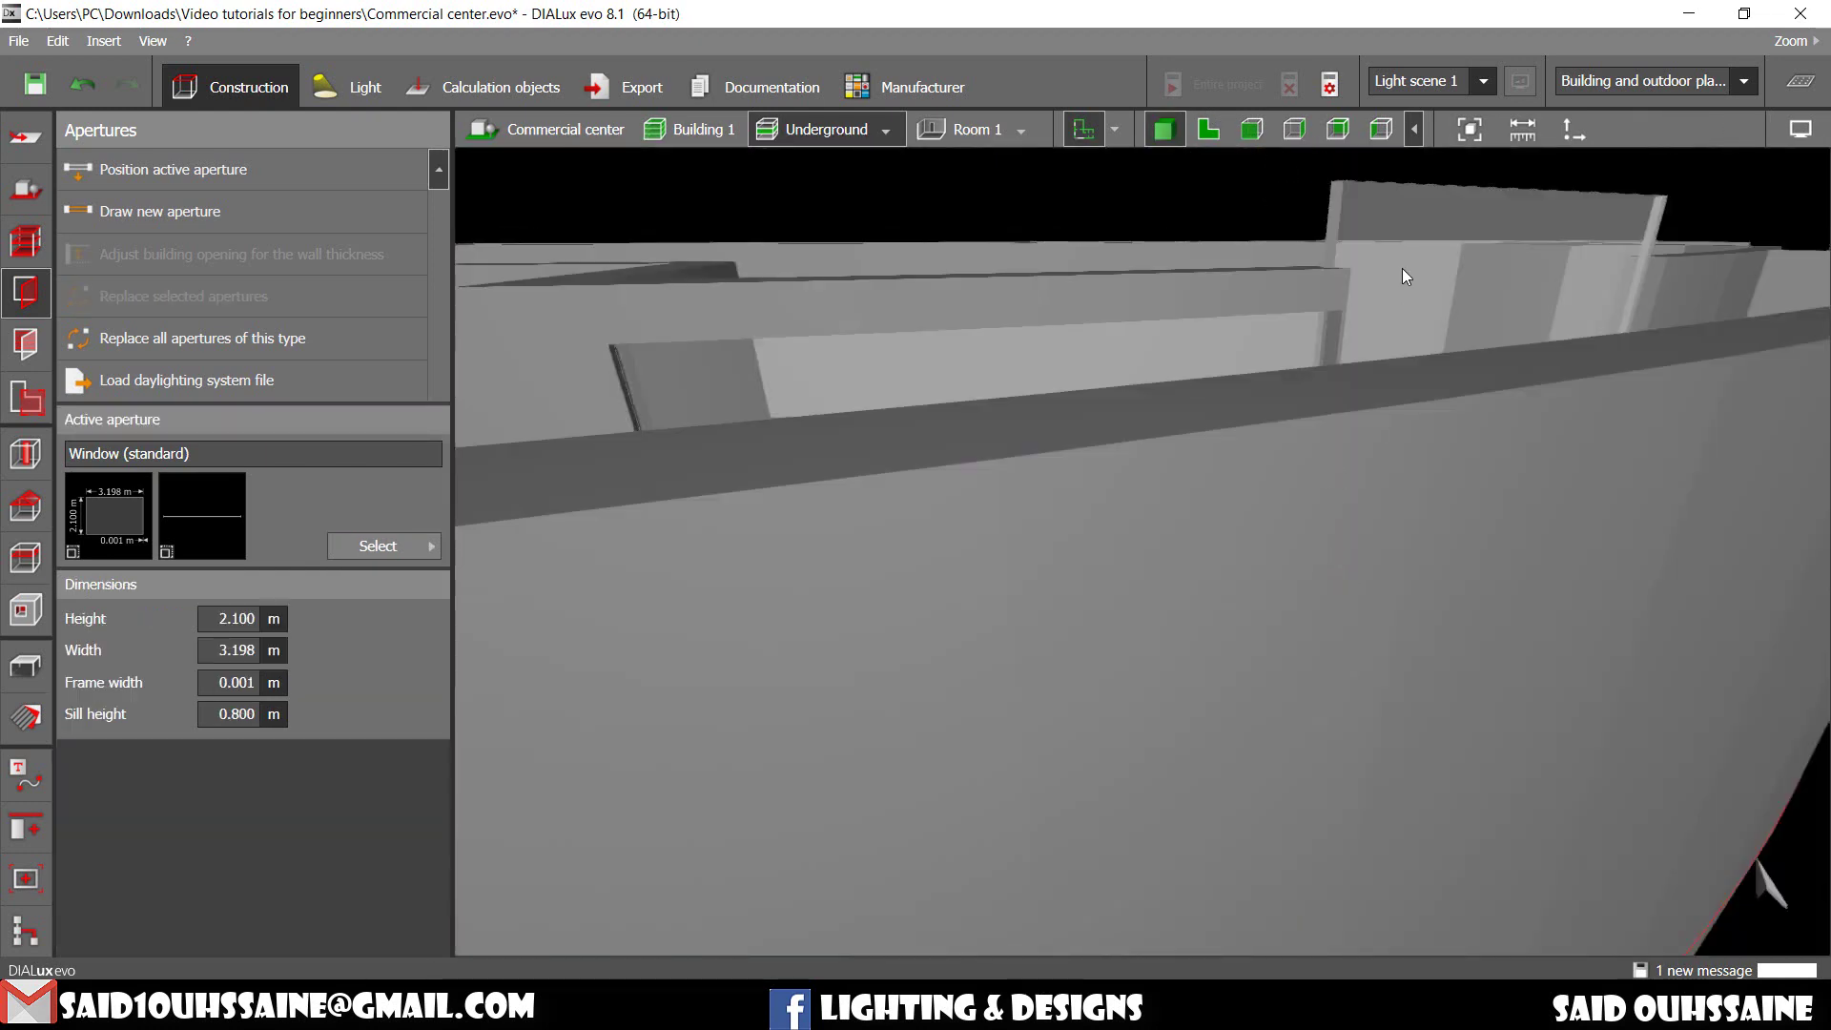
scroll(1412, 273, up, 2)
click(1414, 280)
click(240, 826)
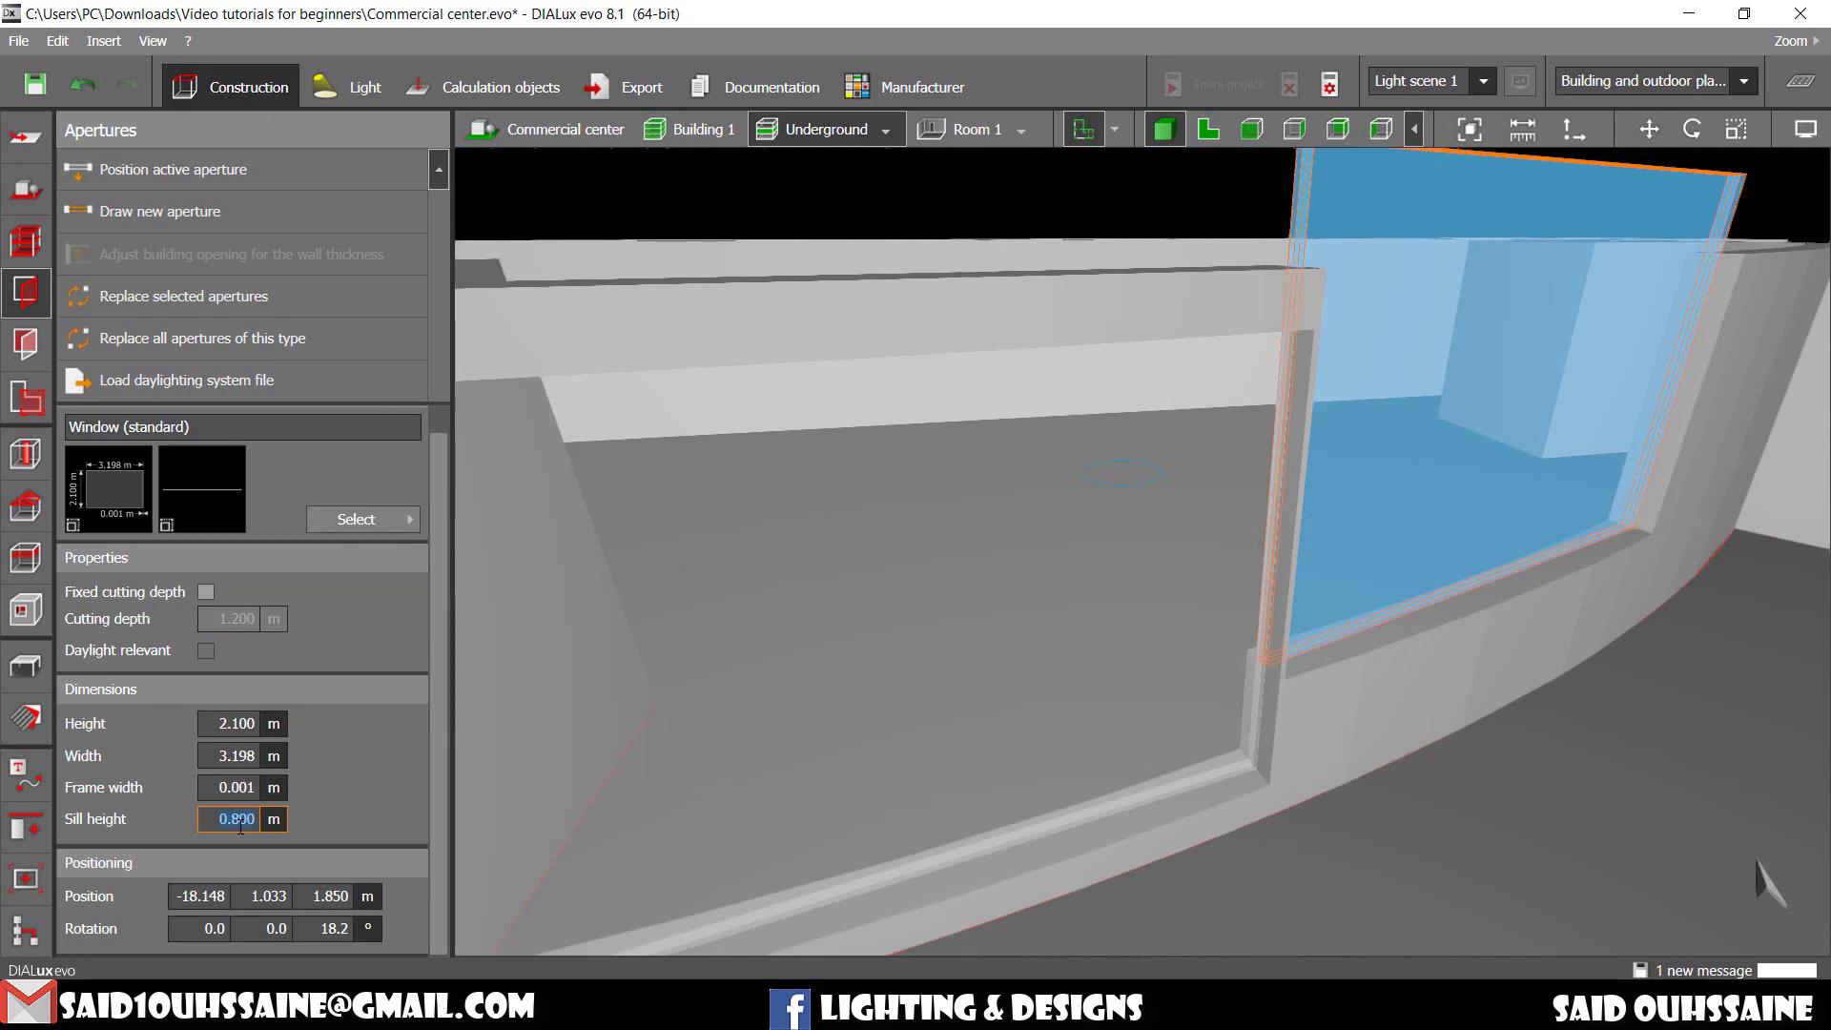
text(0.2)
key(Return)
scroll(1610, 415, down, 2)
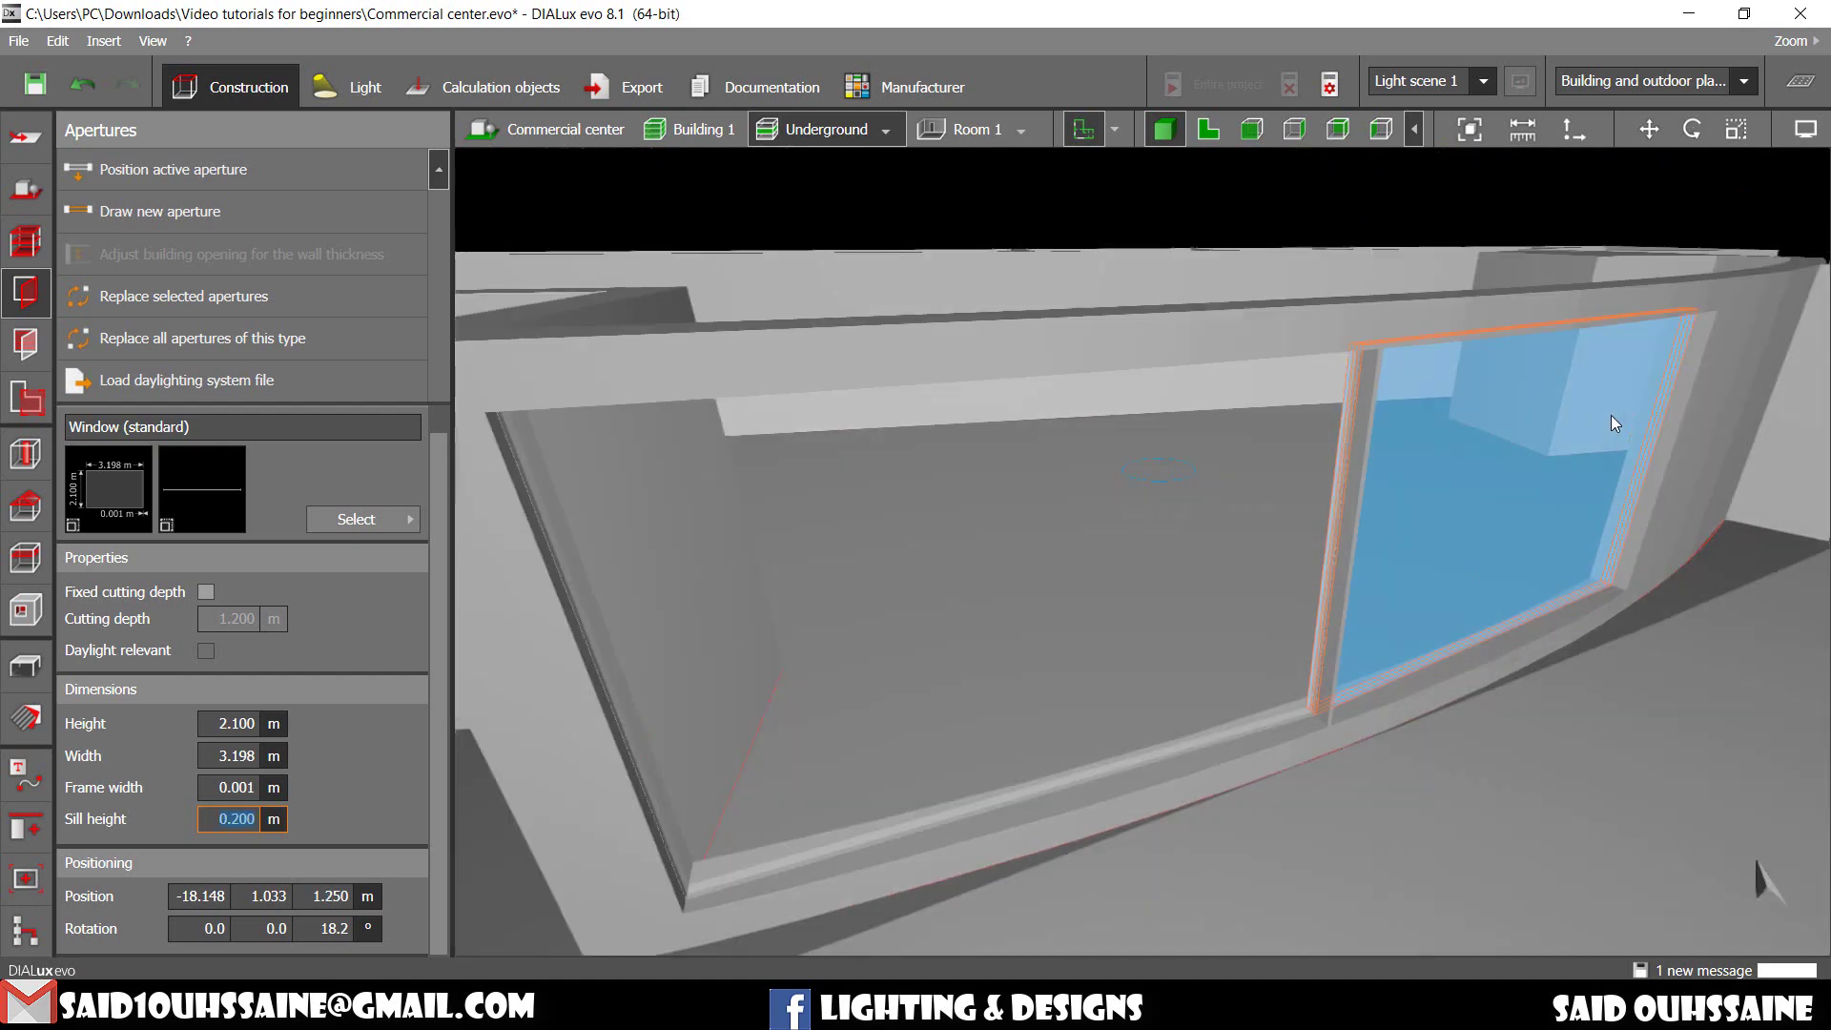
click(1450, 254)
Step: Examine the two adjoining windows on the curved wall in 3D and return to the floor plan
right_drag(1600, 311, 1550, 380)
middle_drag(1550, 381, 1156, 571)
scroll(1156, 570, down, 1)
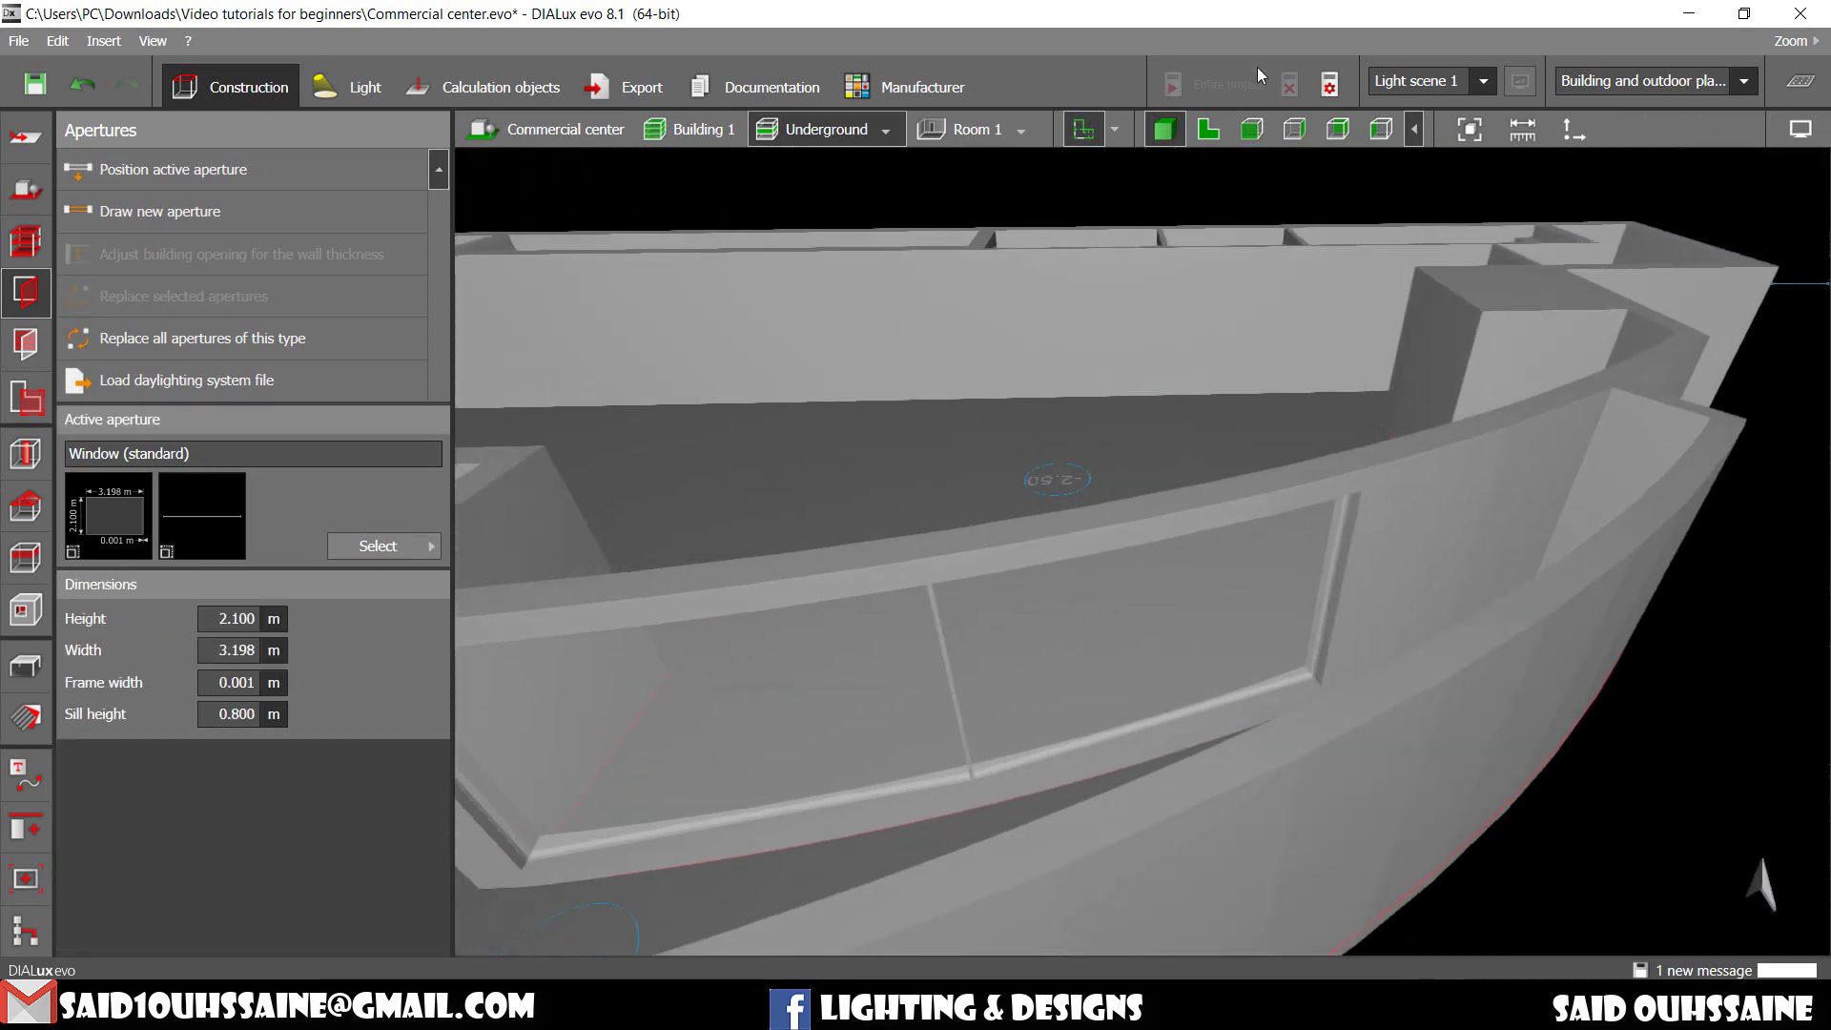
click(1221, 132)
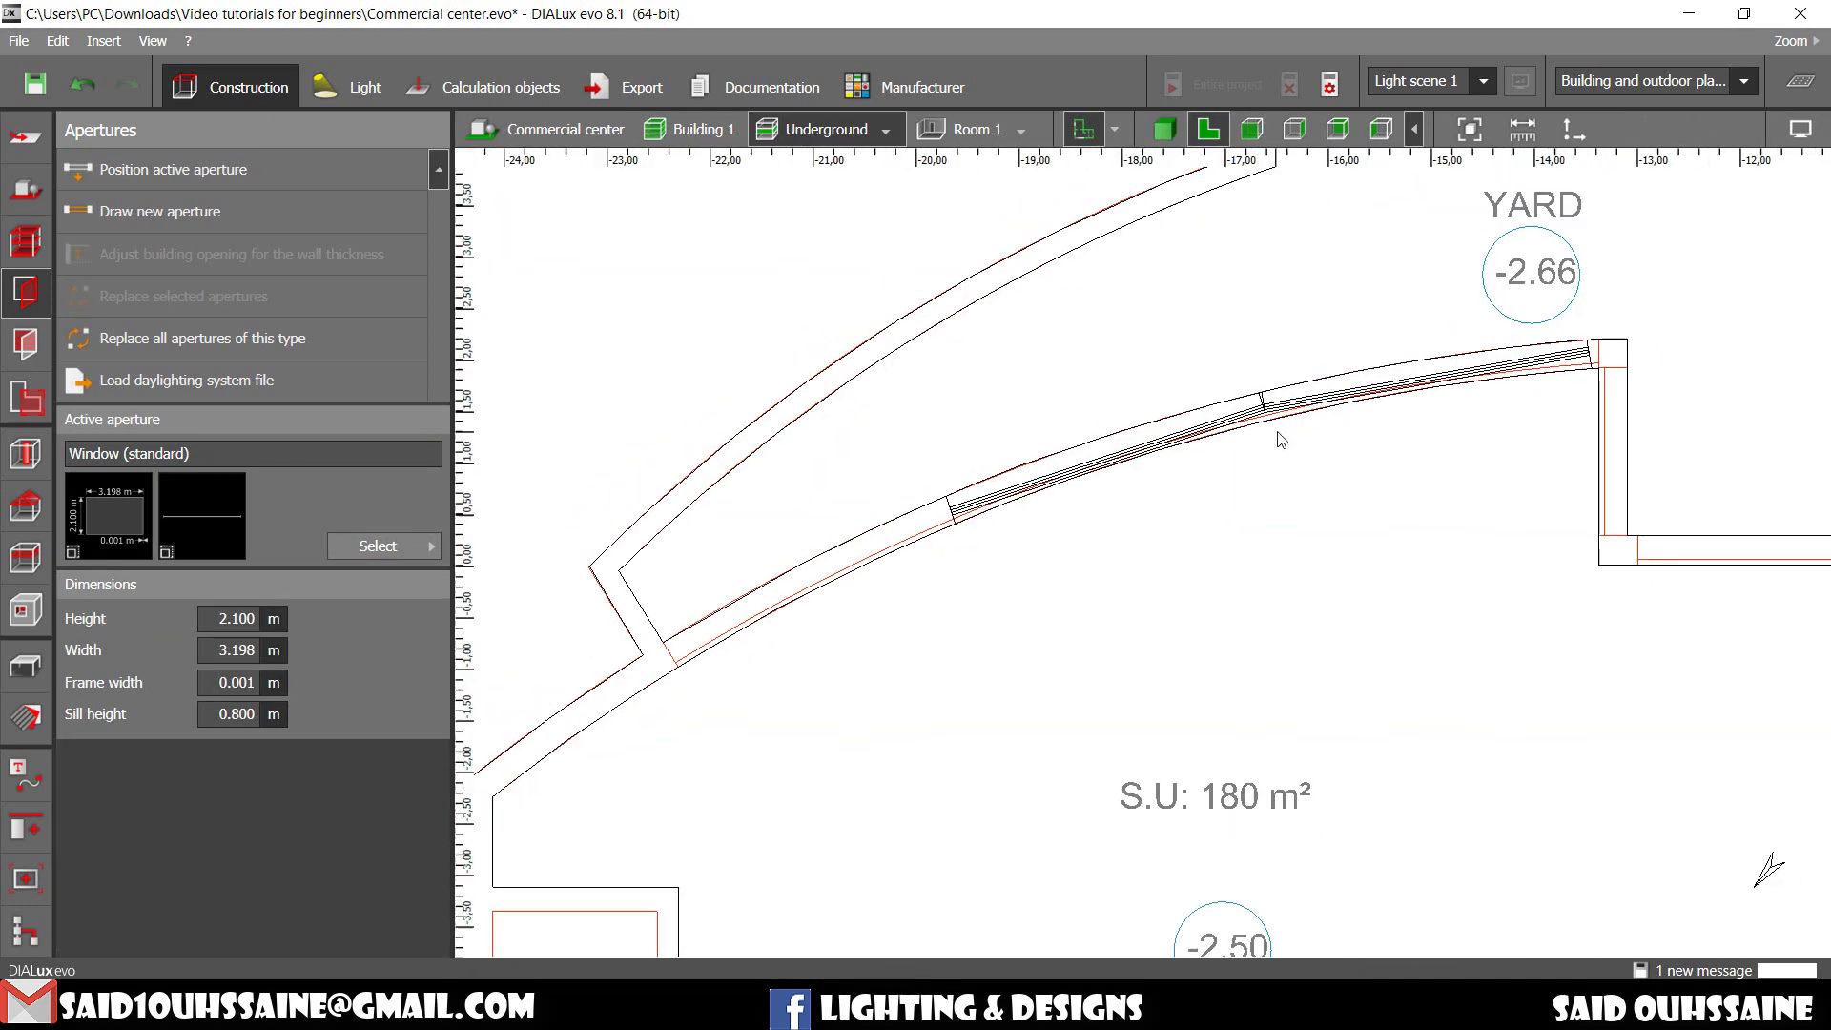
Step: Place a third window of the active type on the curved wall's remaining stretch and move its end to meet the second window
click(150, 185)
scroll(835, 601, up, 3)
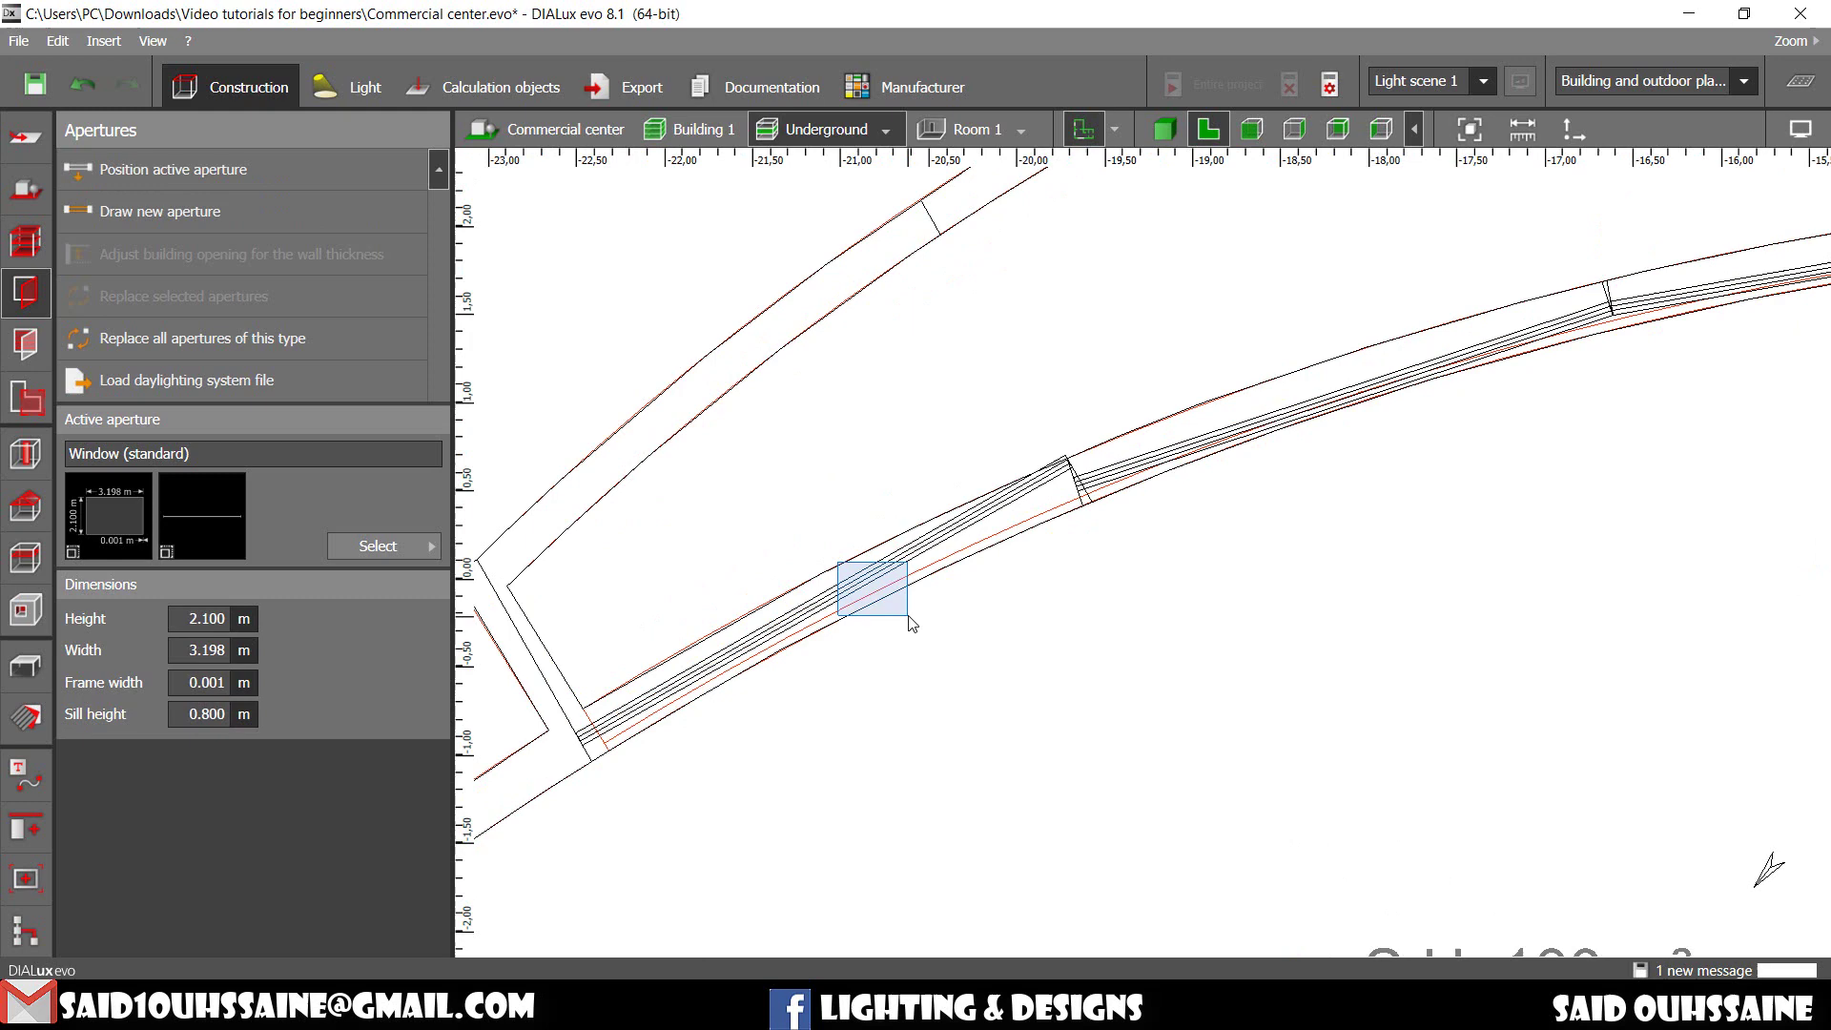
click(1066, 491)
scroll(1076, 510, up, 4)
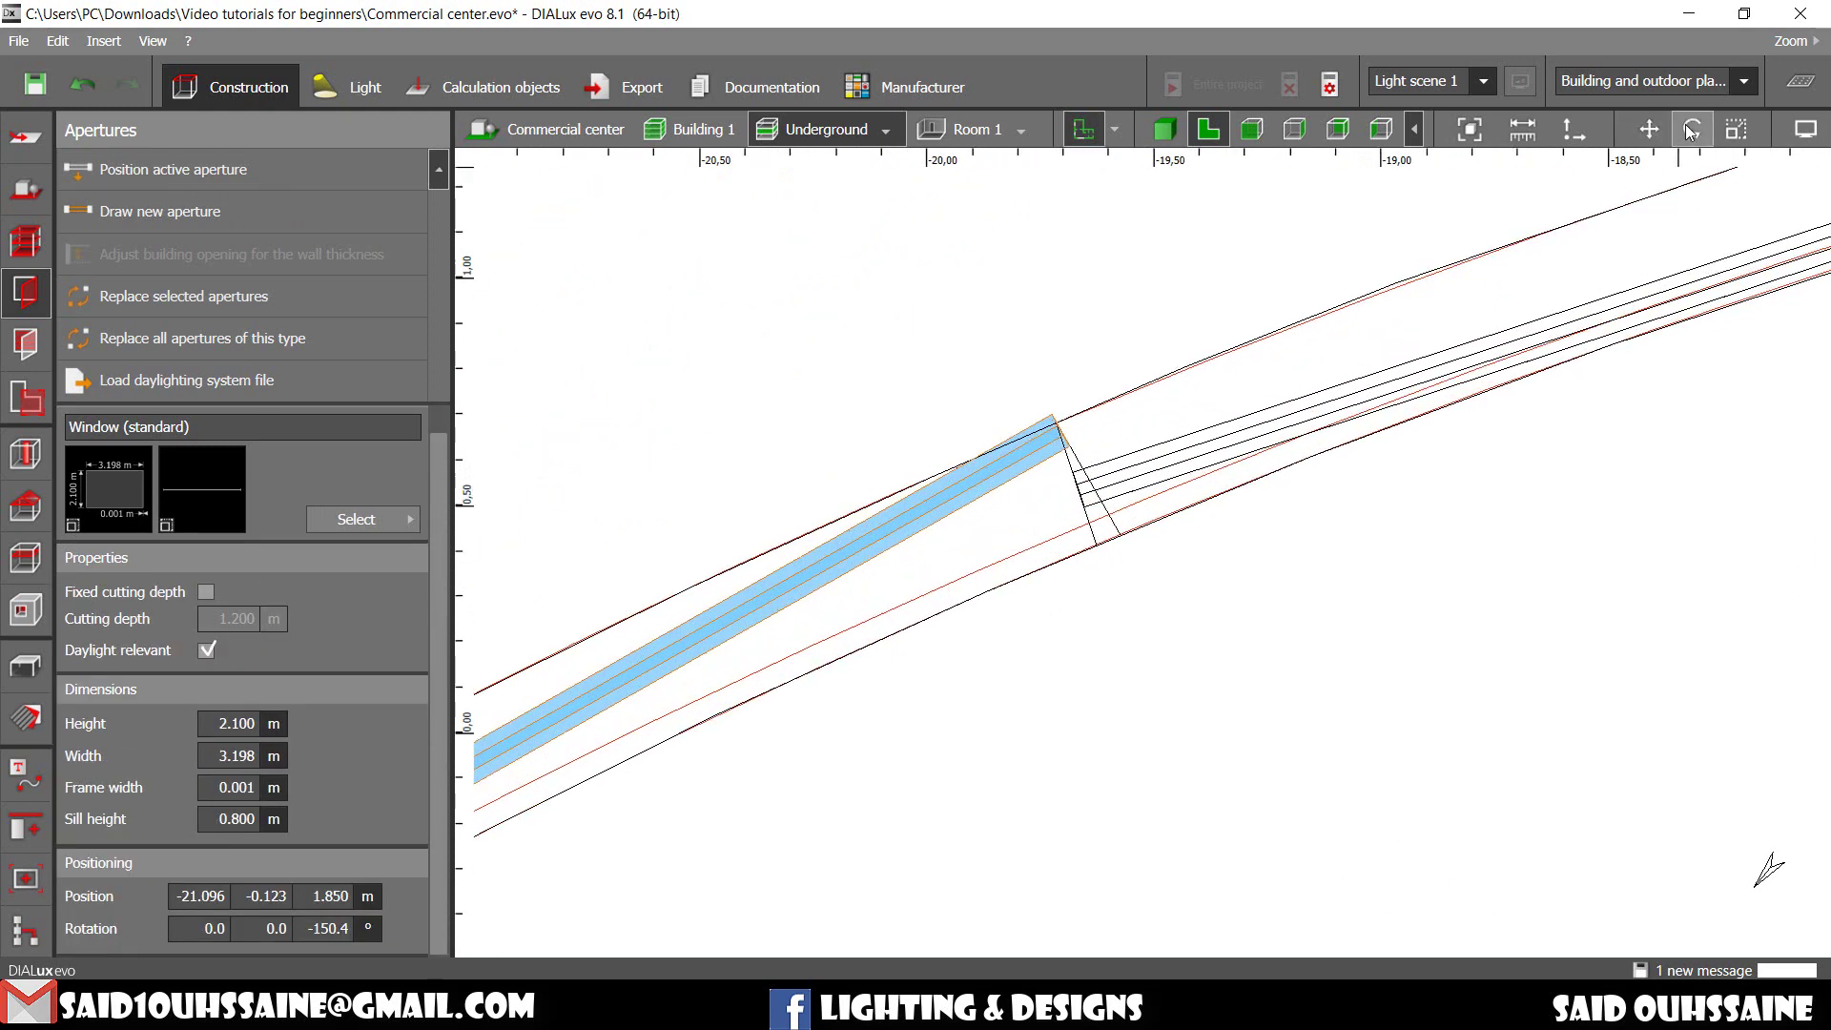
scroll(1070, 465, up, 3)
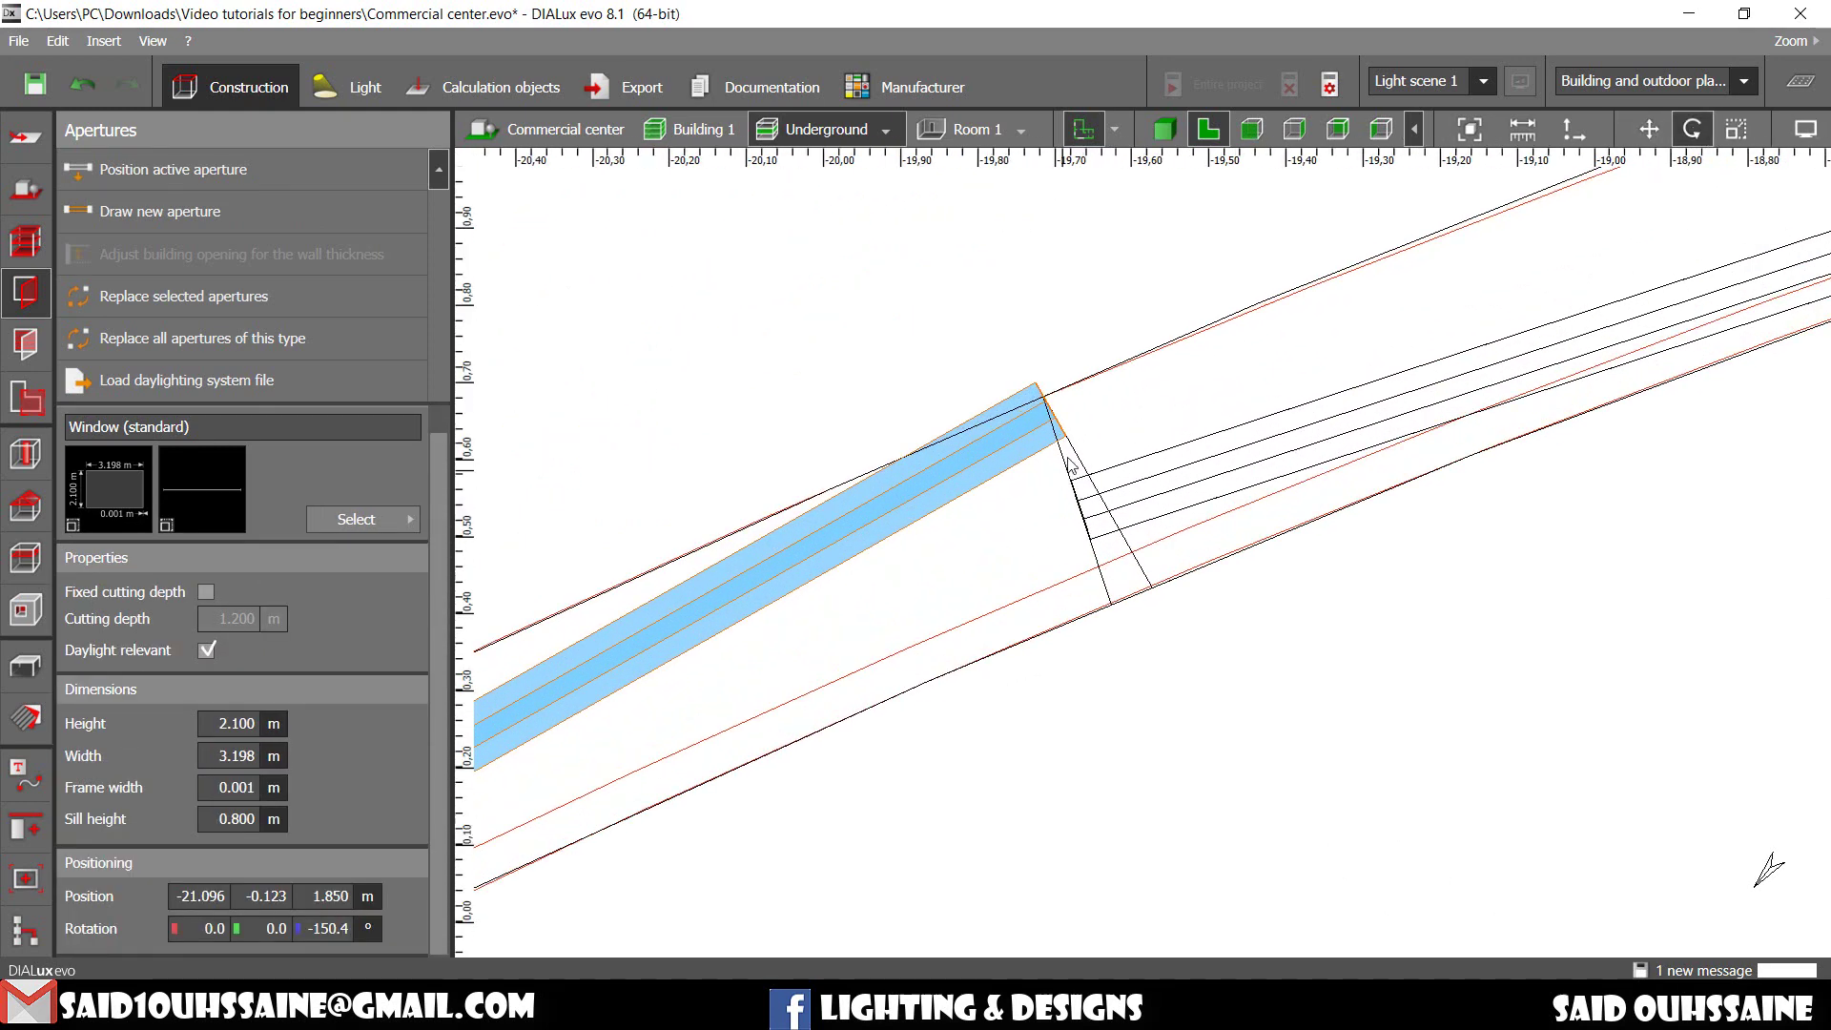
click(1660, 142)
drag(1066, 438, 1082, 544)
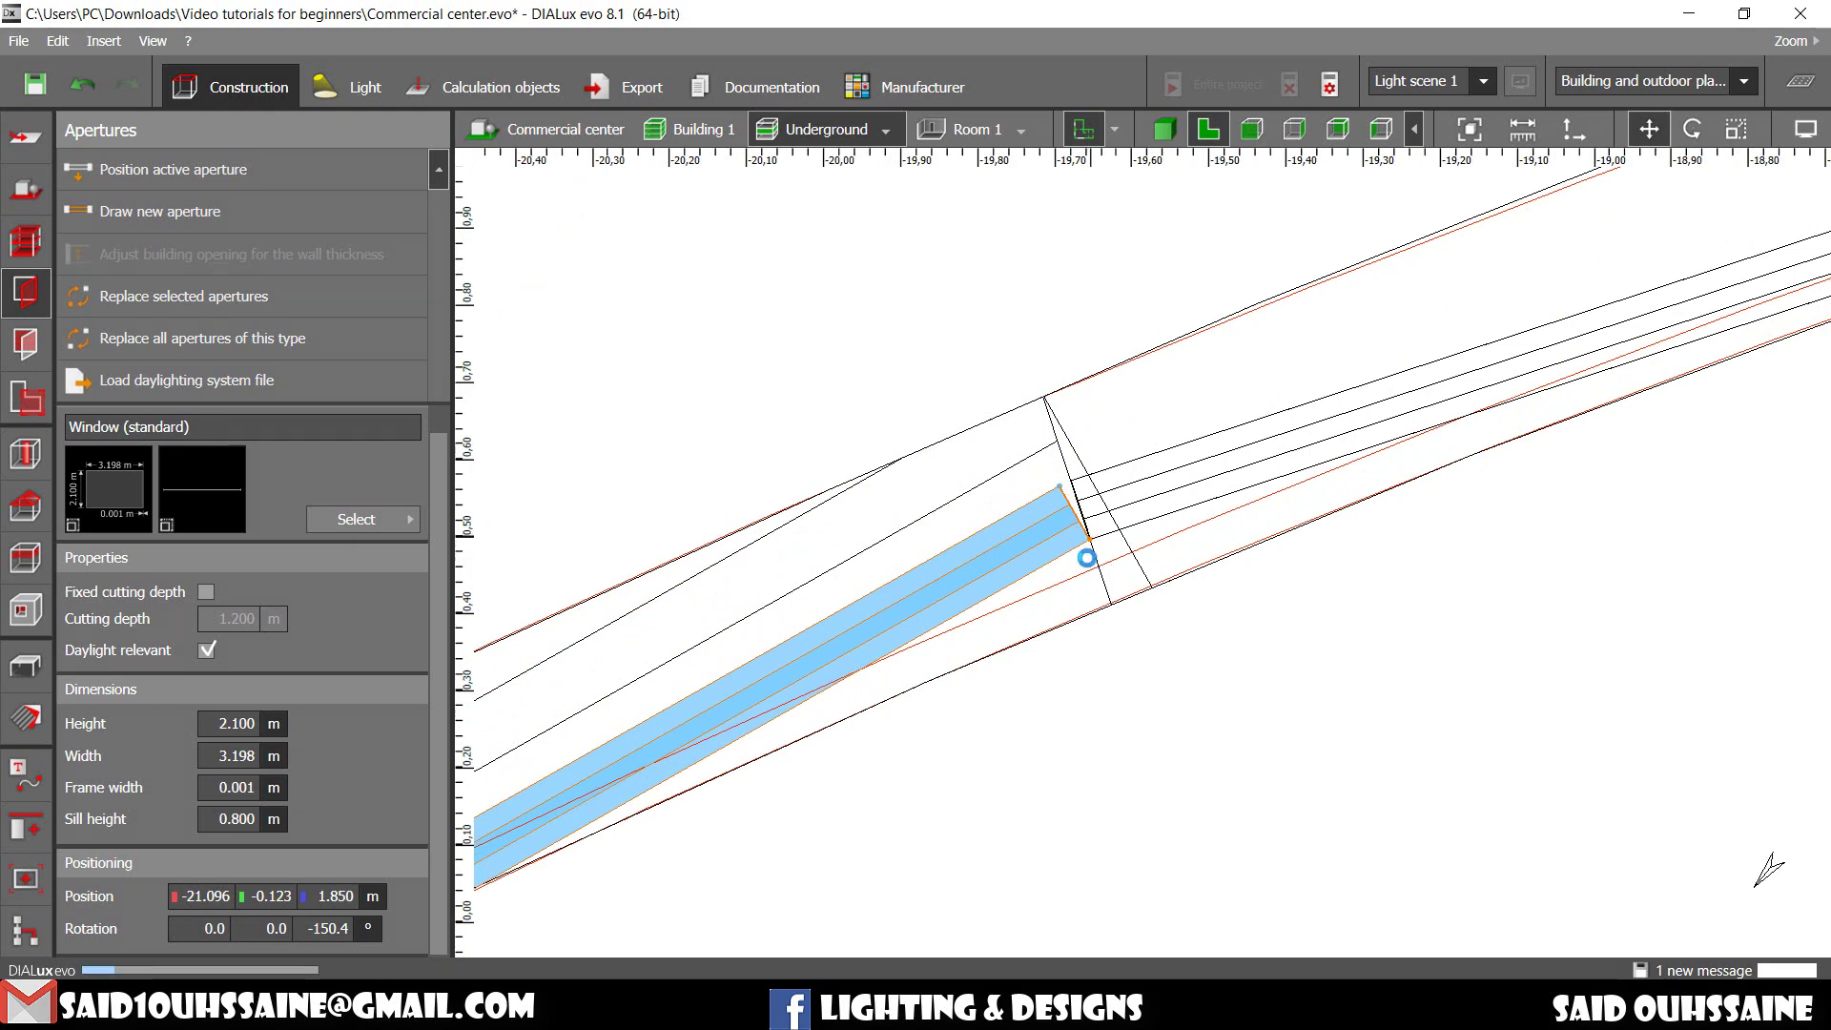
scroll(1074, 685, down, 3)
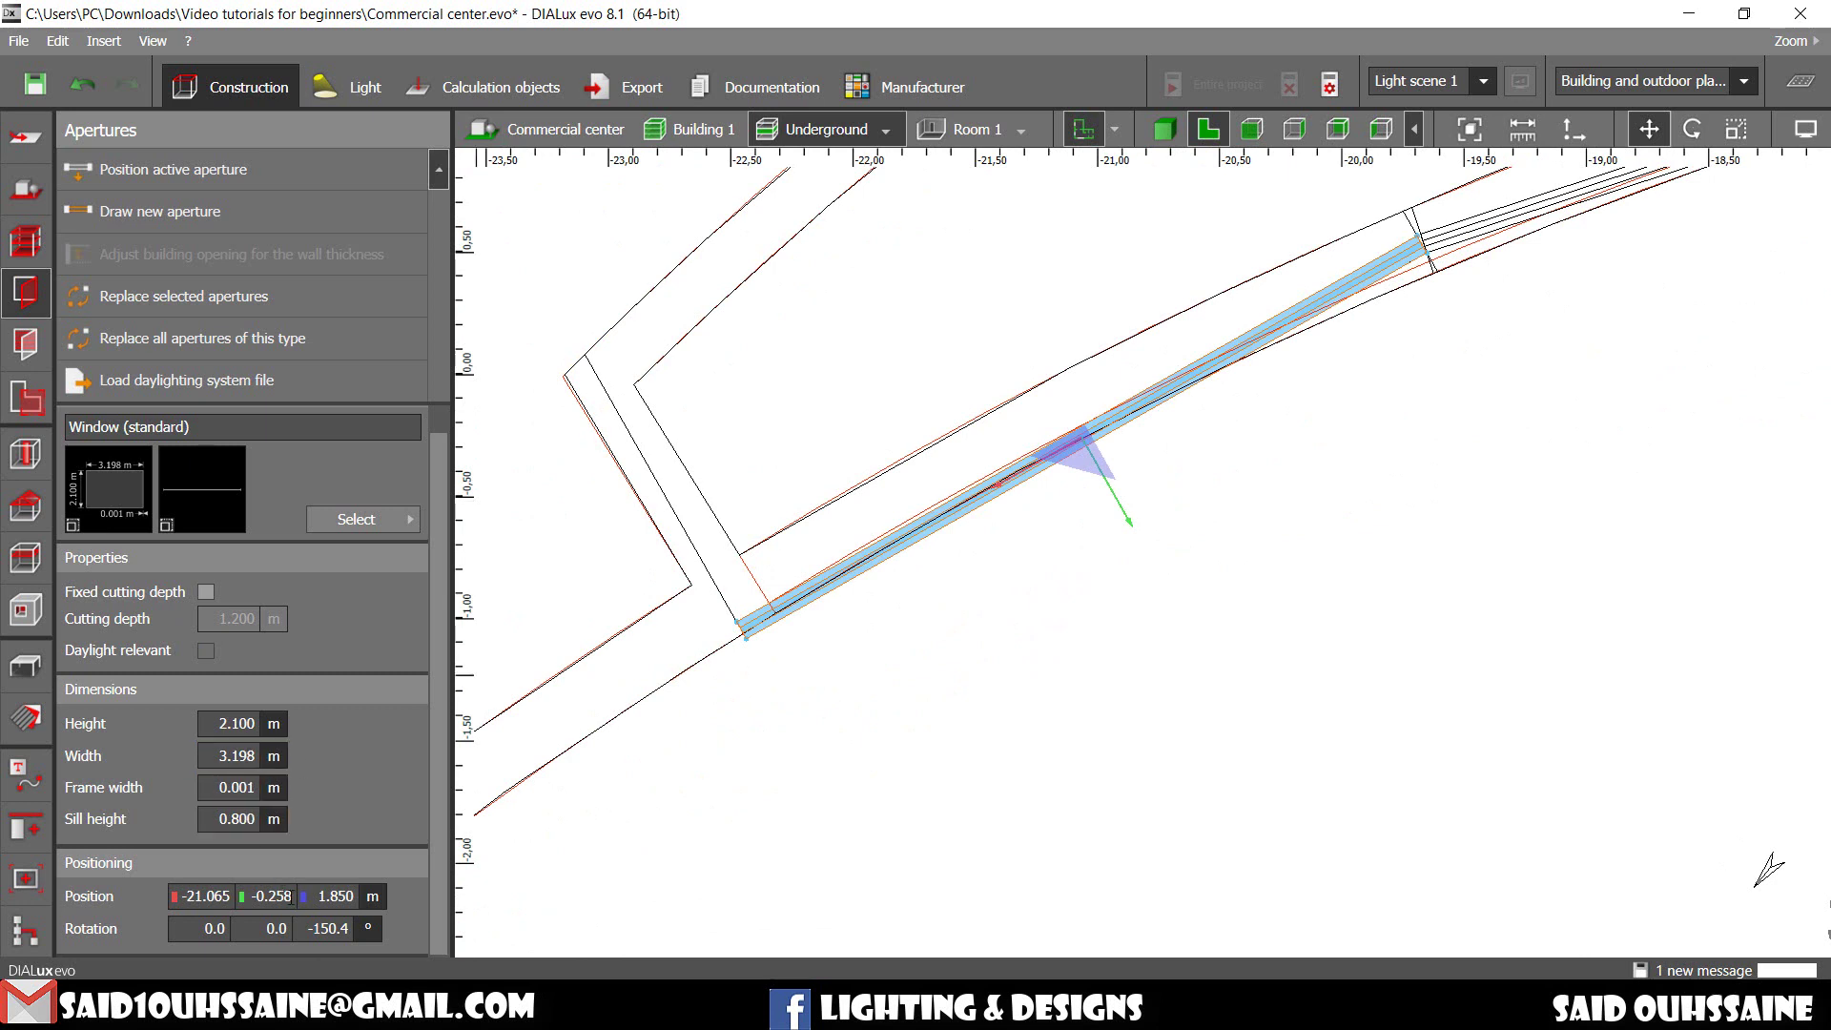
Step: Set the third window's rotation to -152° and move its end back to meet the second window's end
click(331, 925)
key(Return)
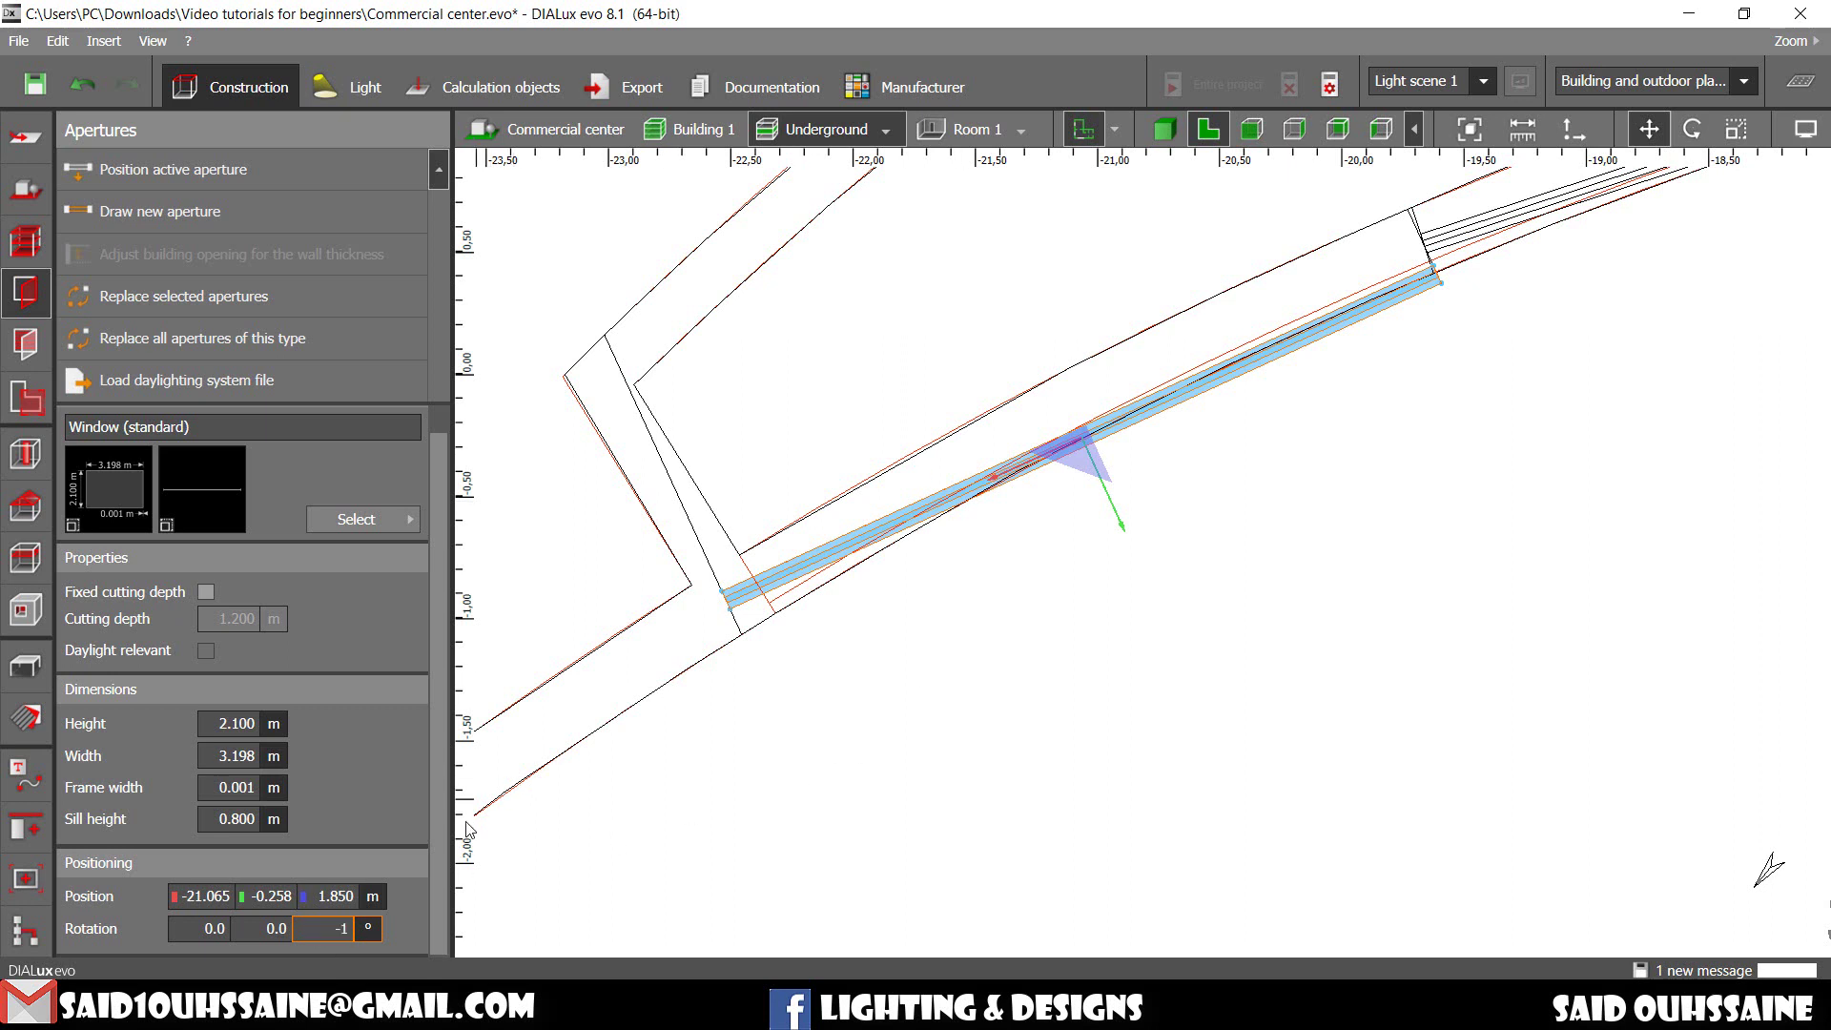
text(-152)
key(Return)
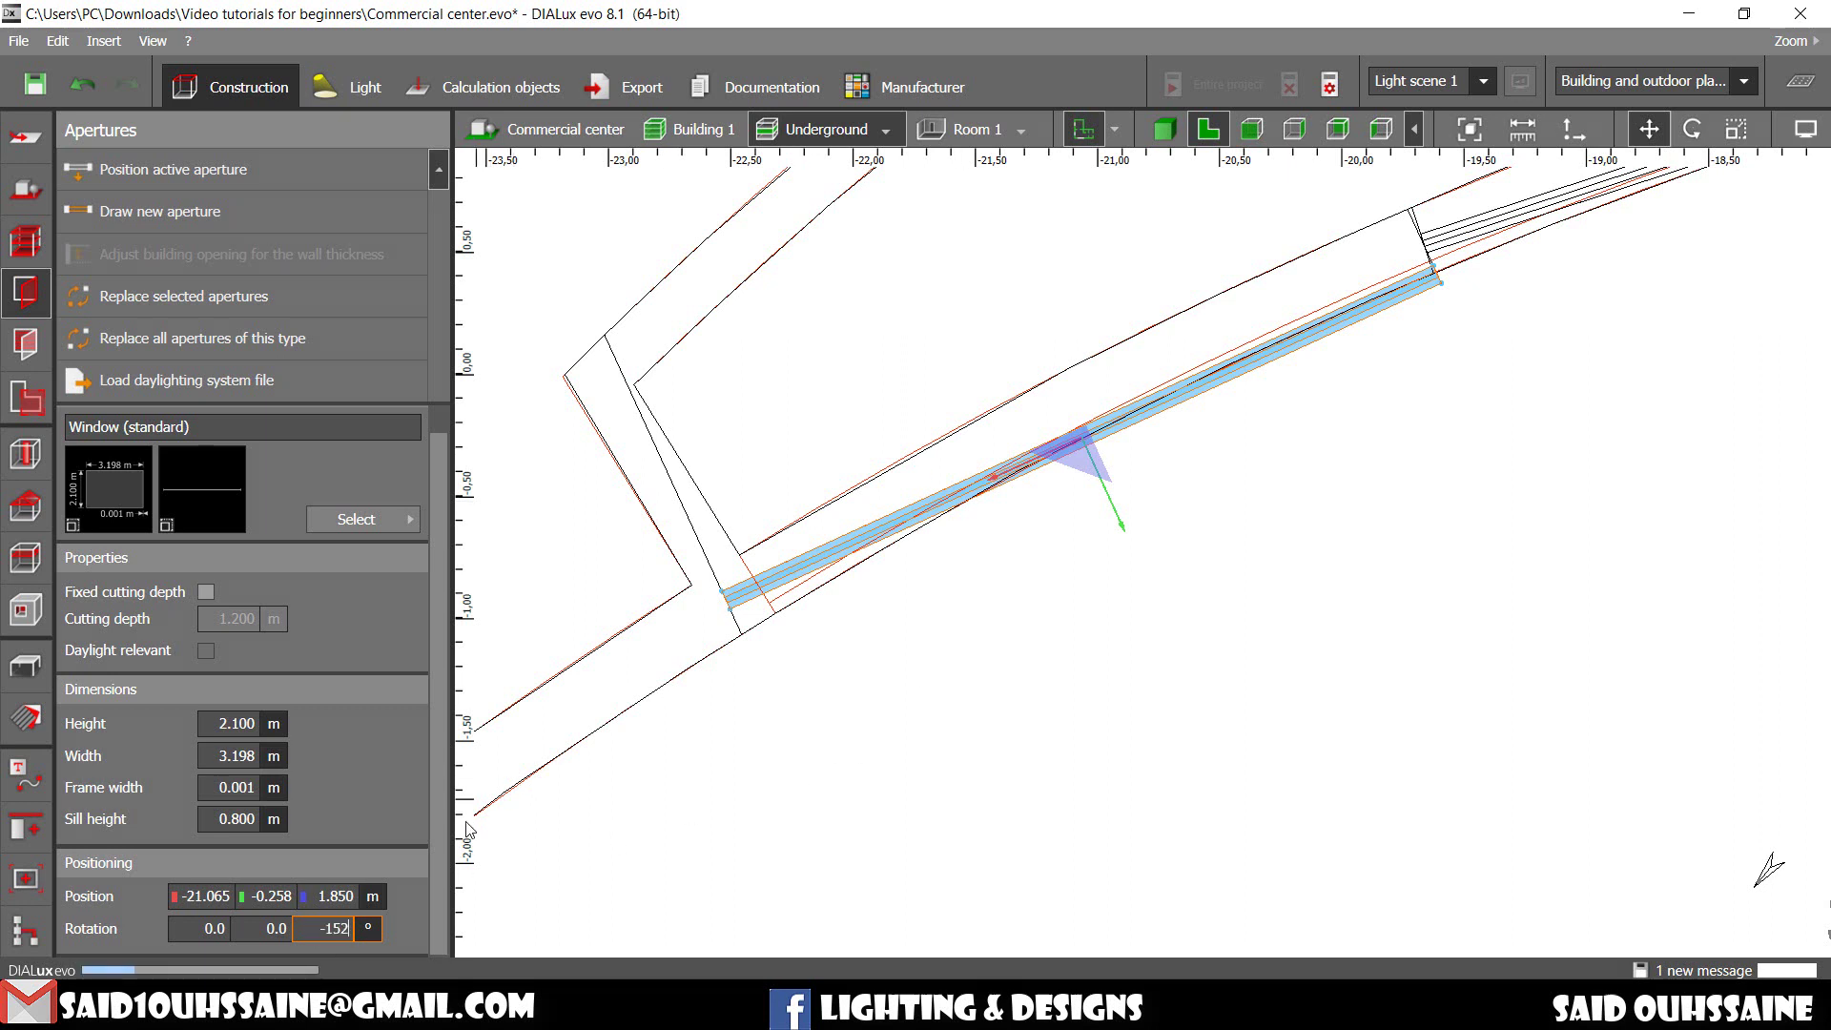
scroll(1457, 264, up, 3)
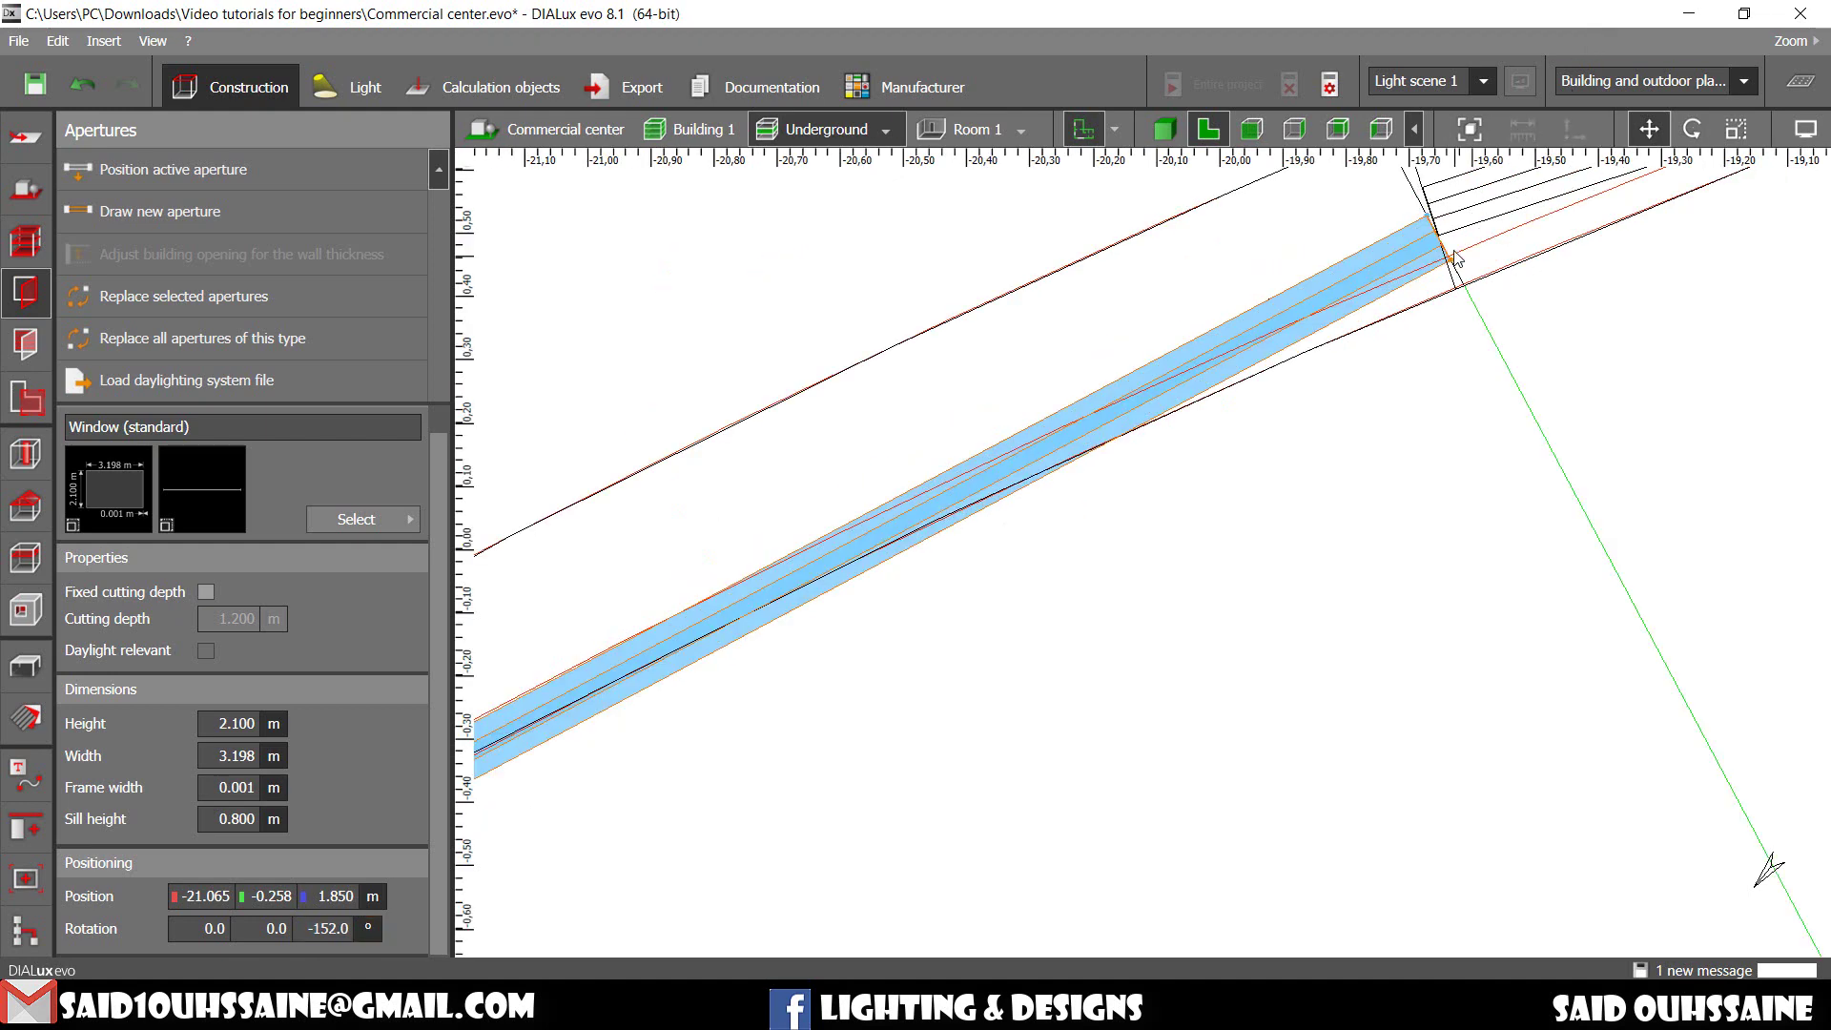
drag(1453, 250, 1437, 234)
scroll(1425, 387, down, 3)
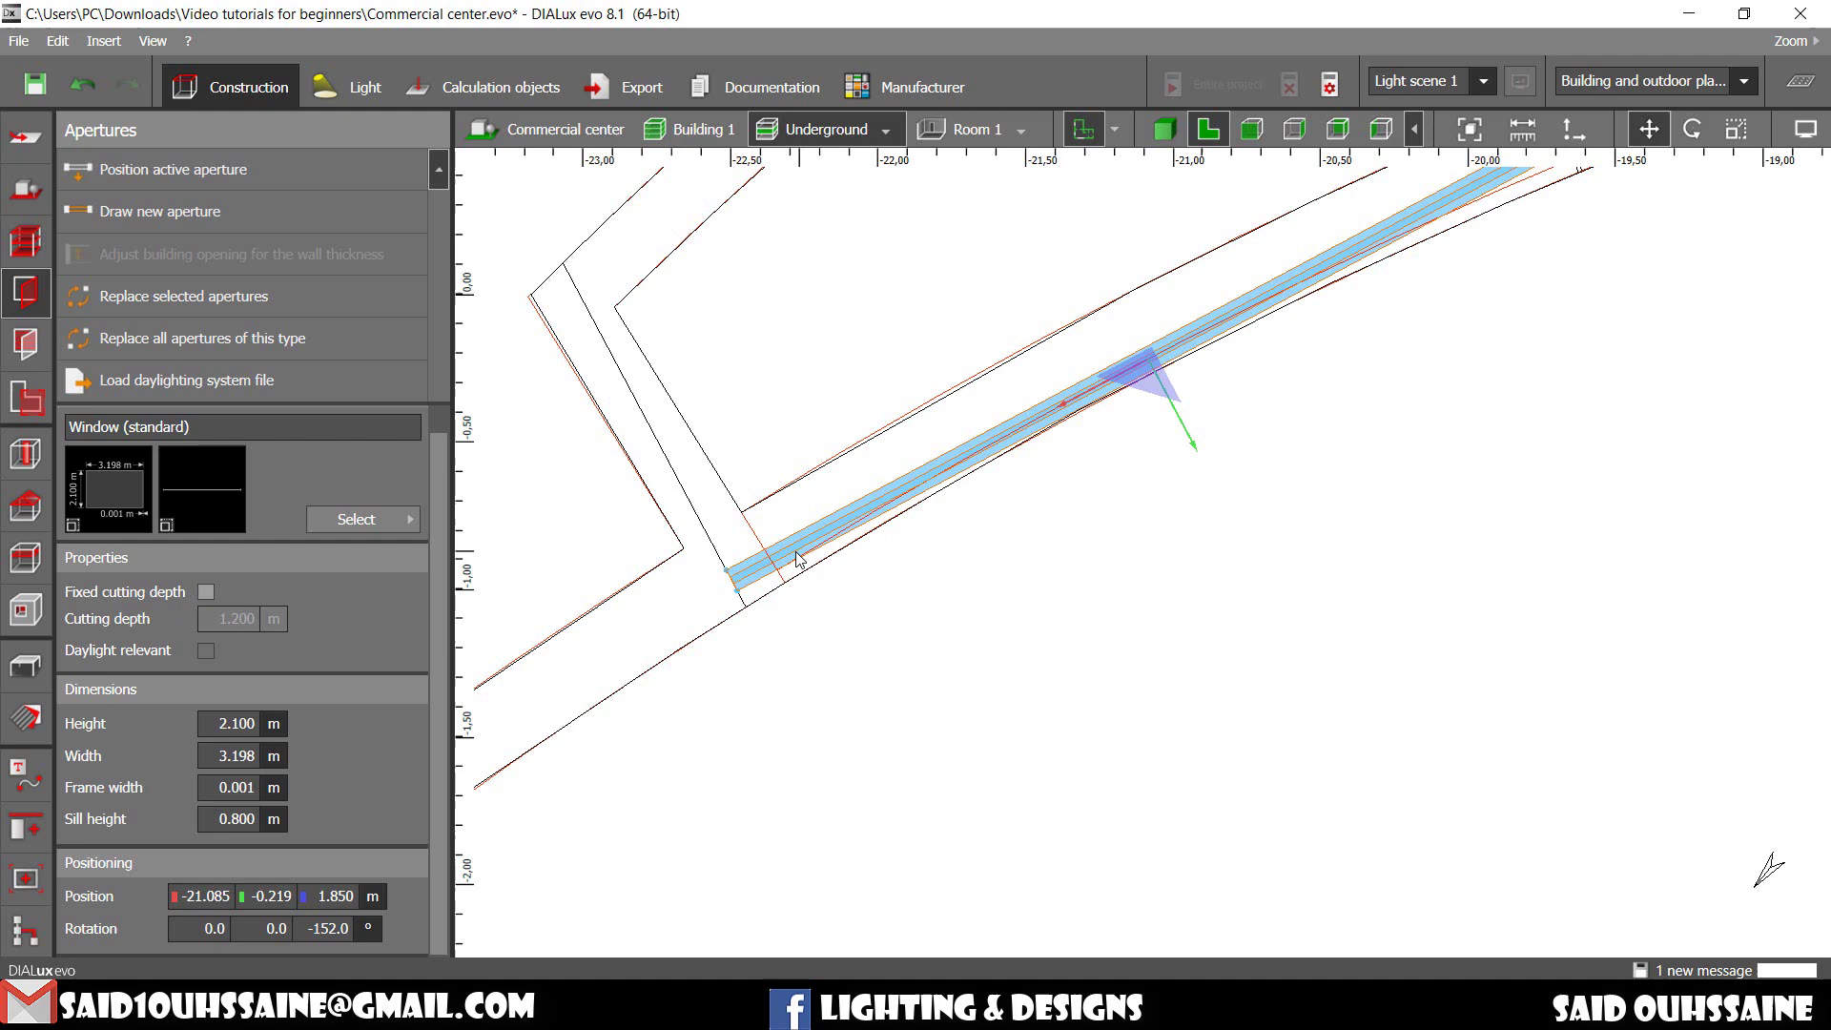
Step: Scale the third window's free end inward to a width of 3.048 m and set its sill height to 0.2 m in 3D
scroll(758, 596, up, 3)
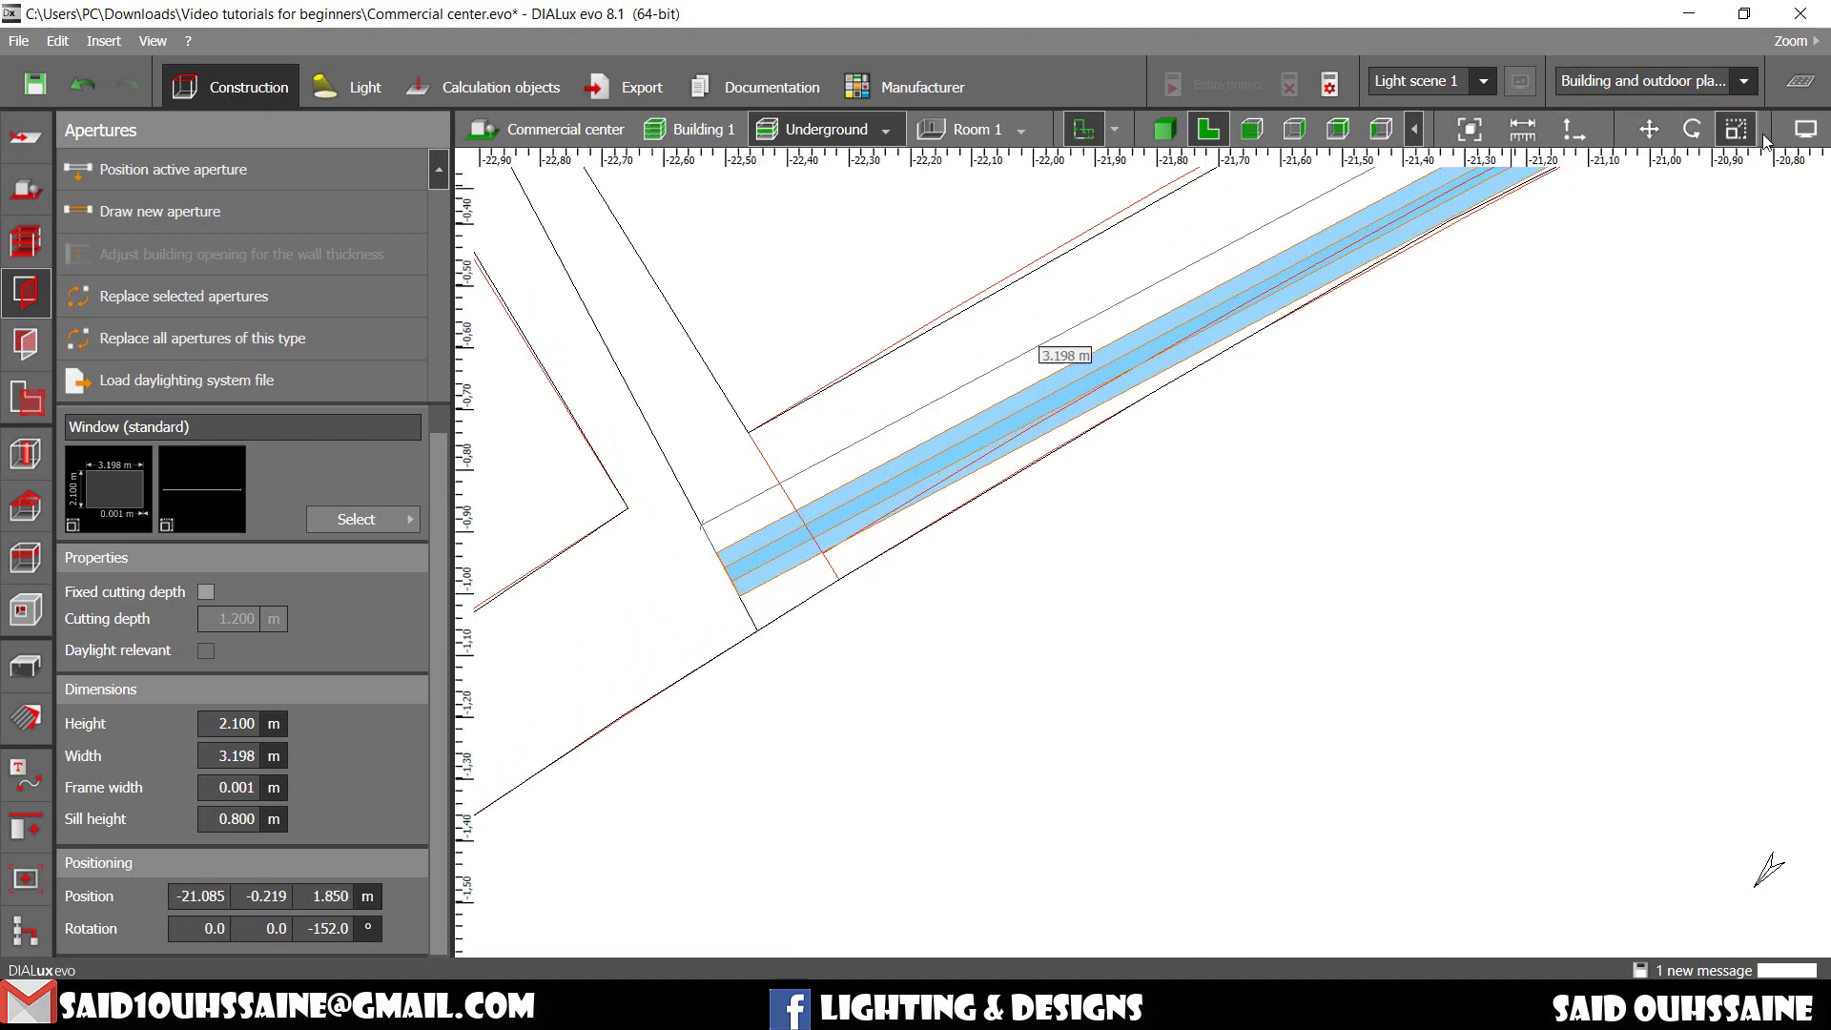
drag(730, 590, 820, 549)
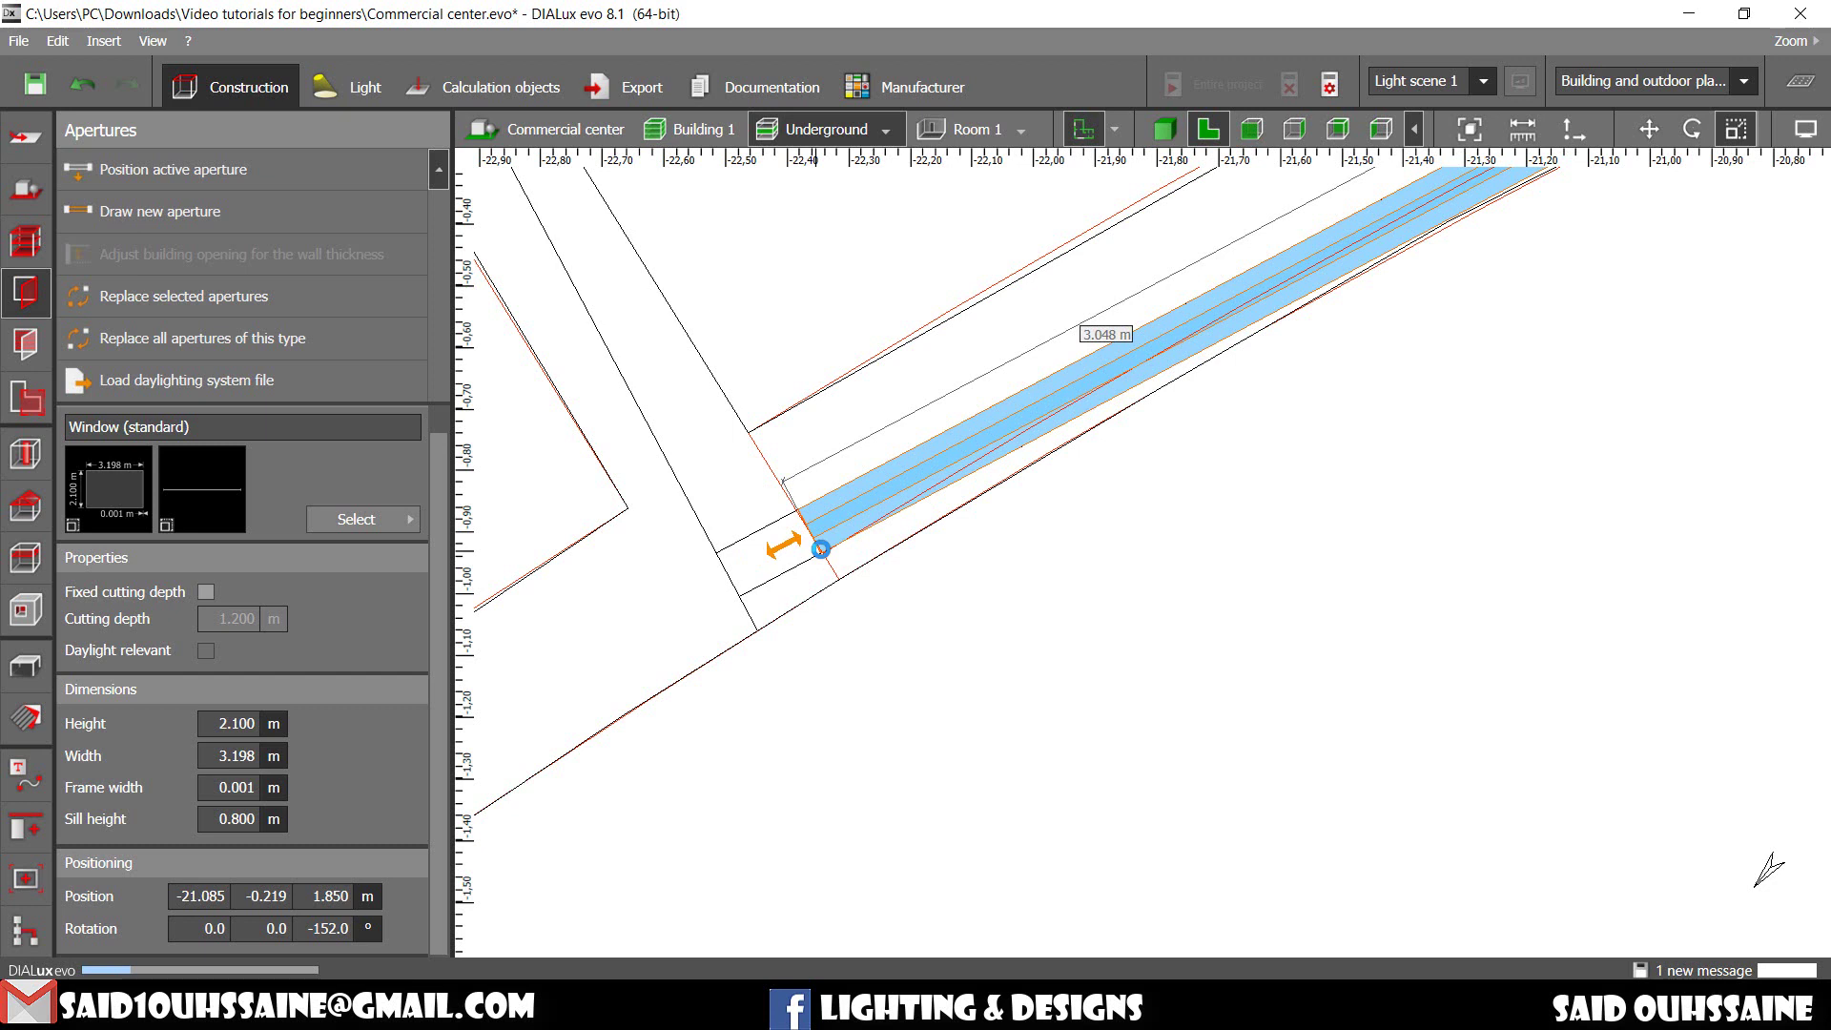
click(1165, 129)
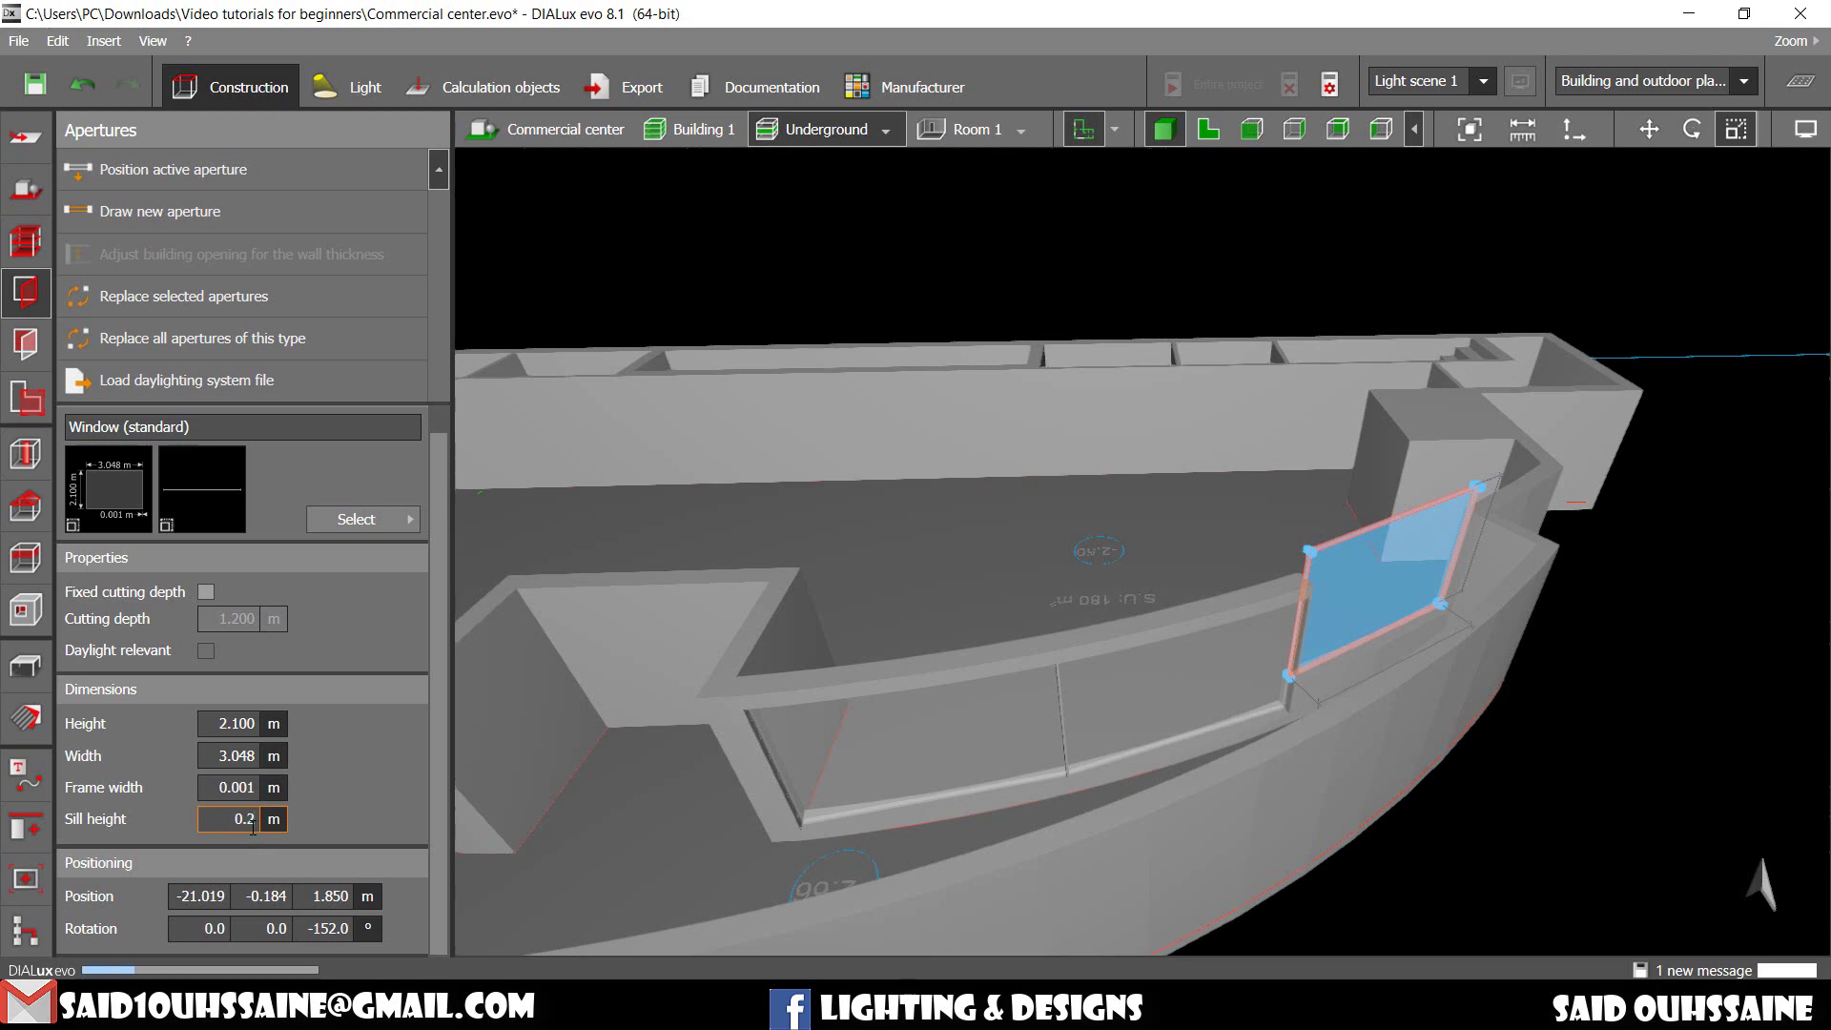
key(Return)
Step: Select all three windows on the curved yard wall in 3D and delete them
drag(1222, 261, 1506, 764)
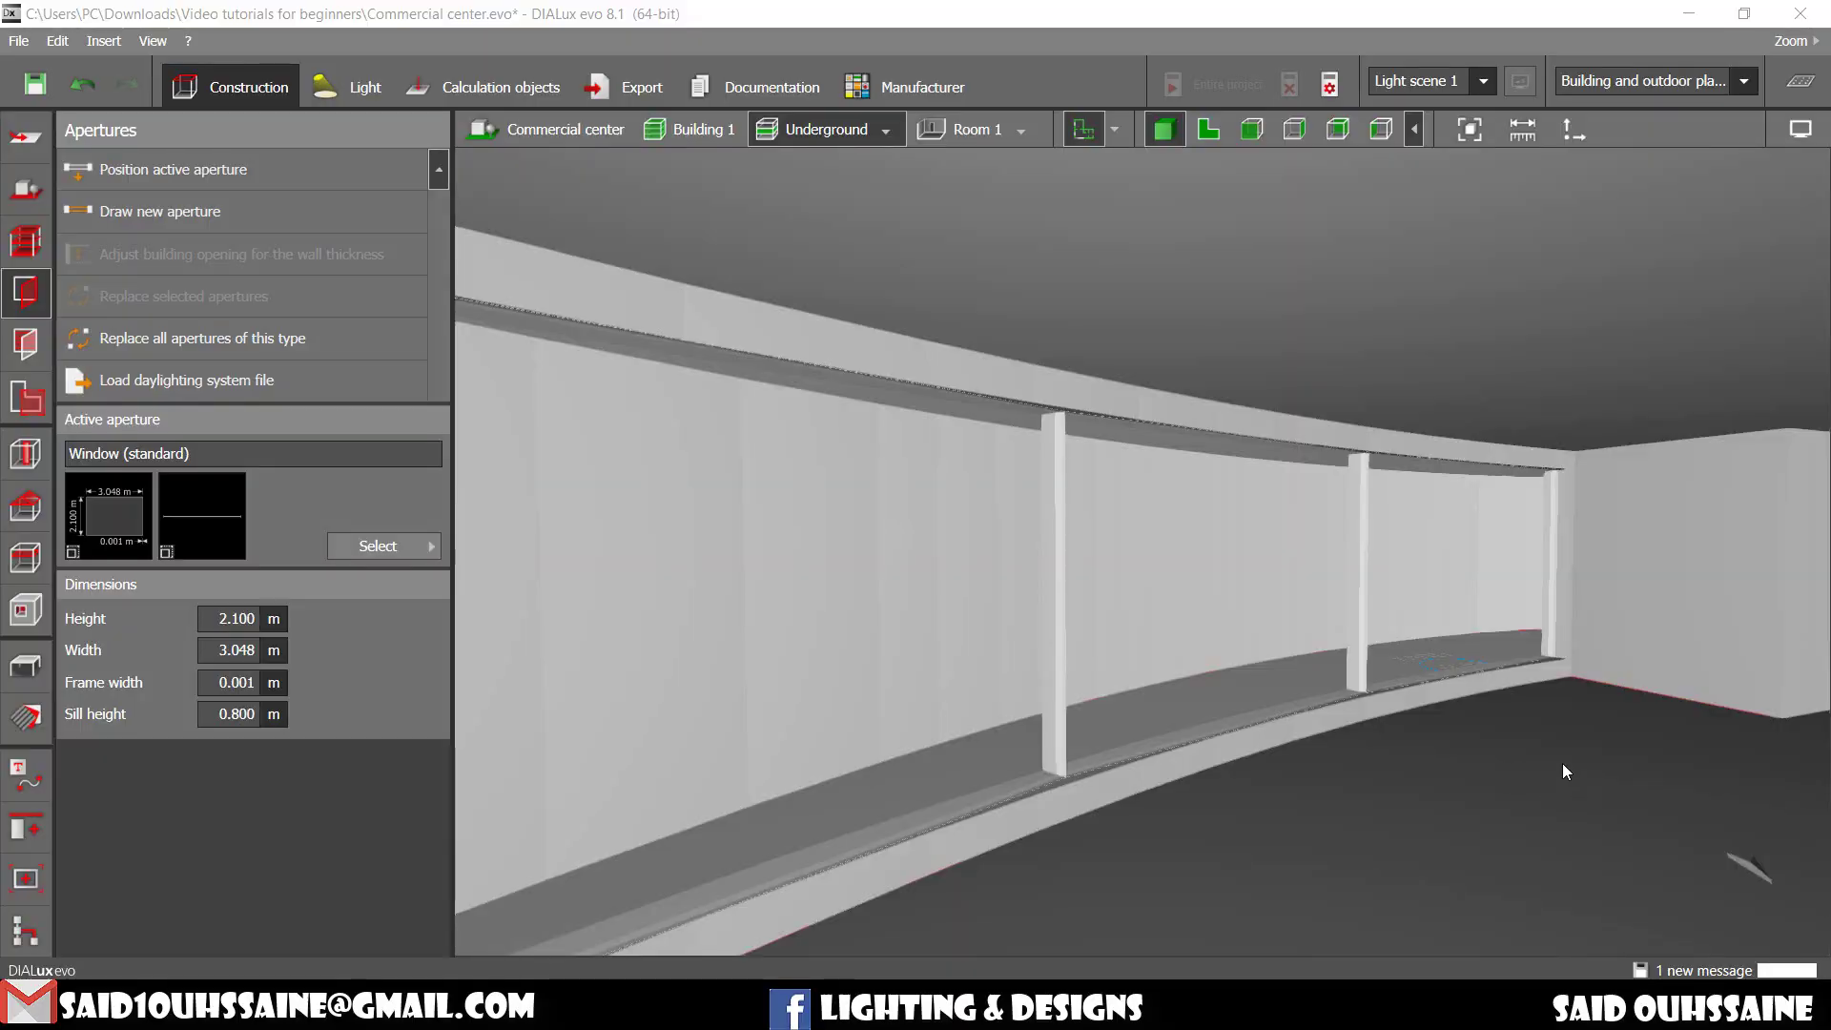
drag(1418, 589, 907, 748)
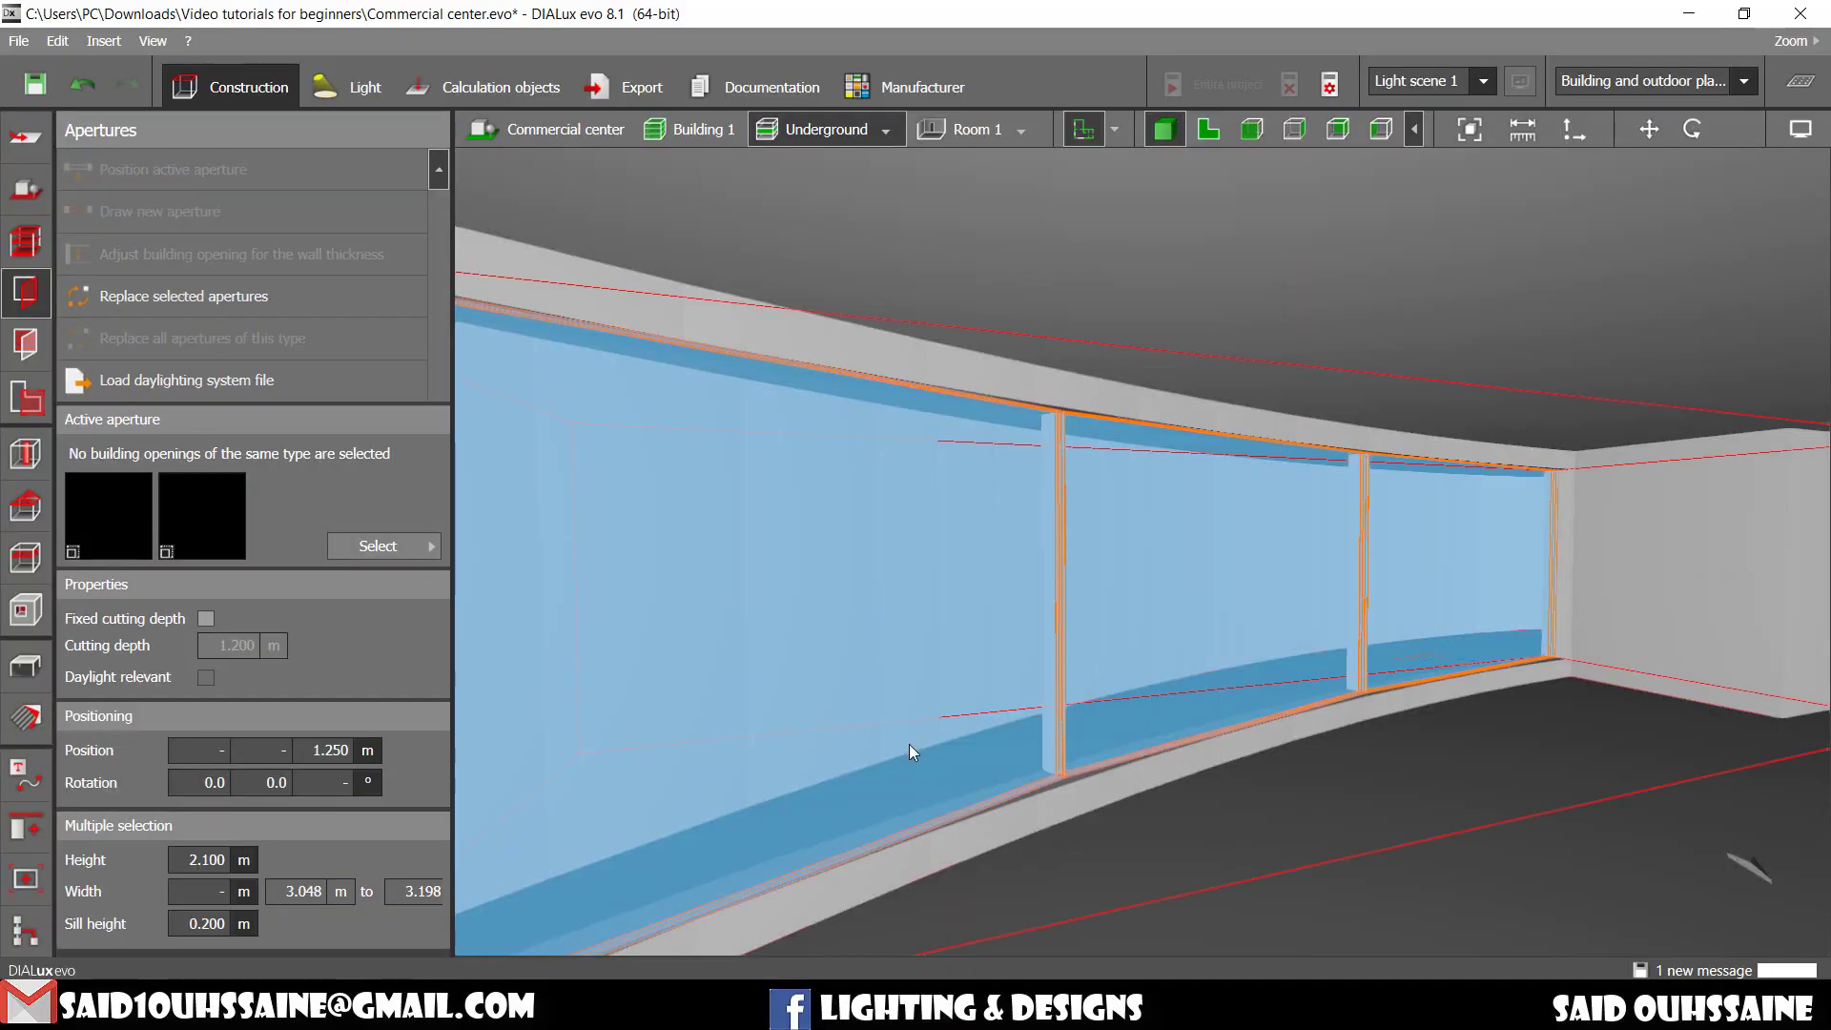
key(Delete)
right_drag(896, 703, 895, 718)
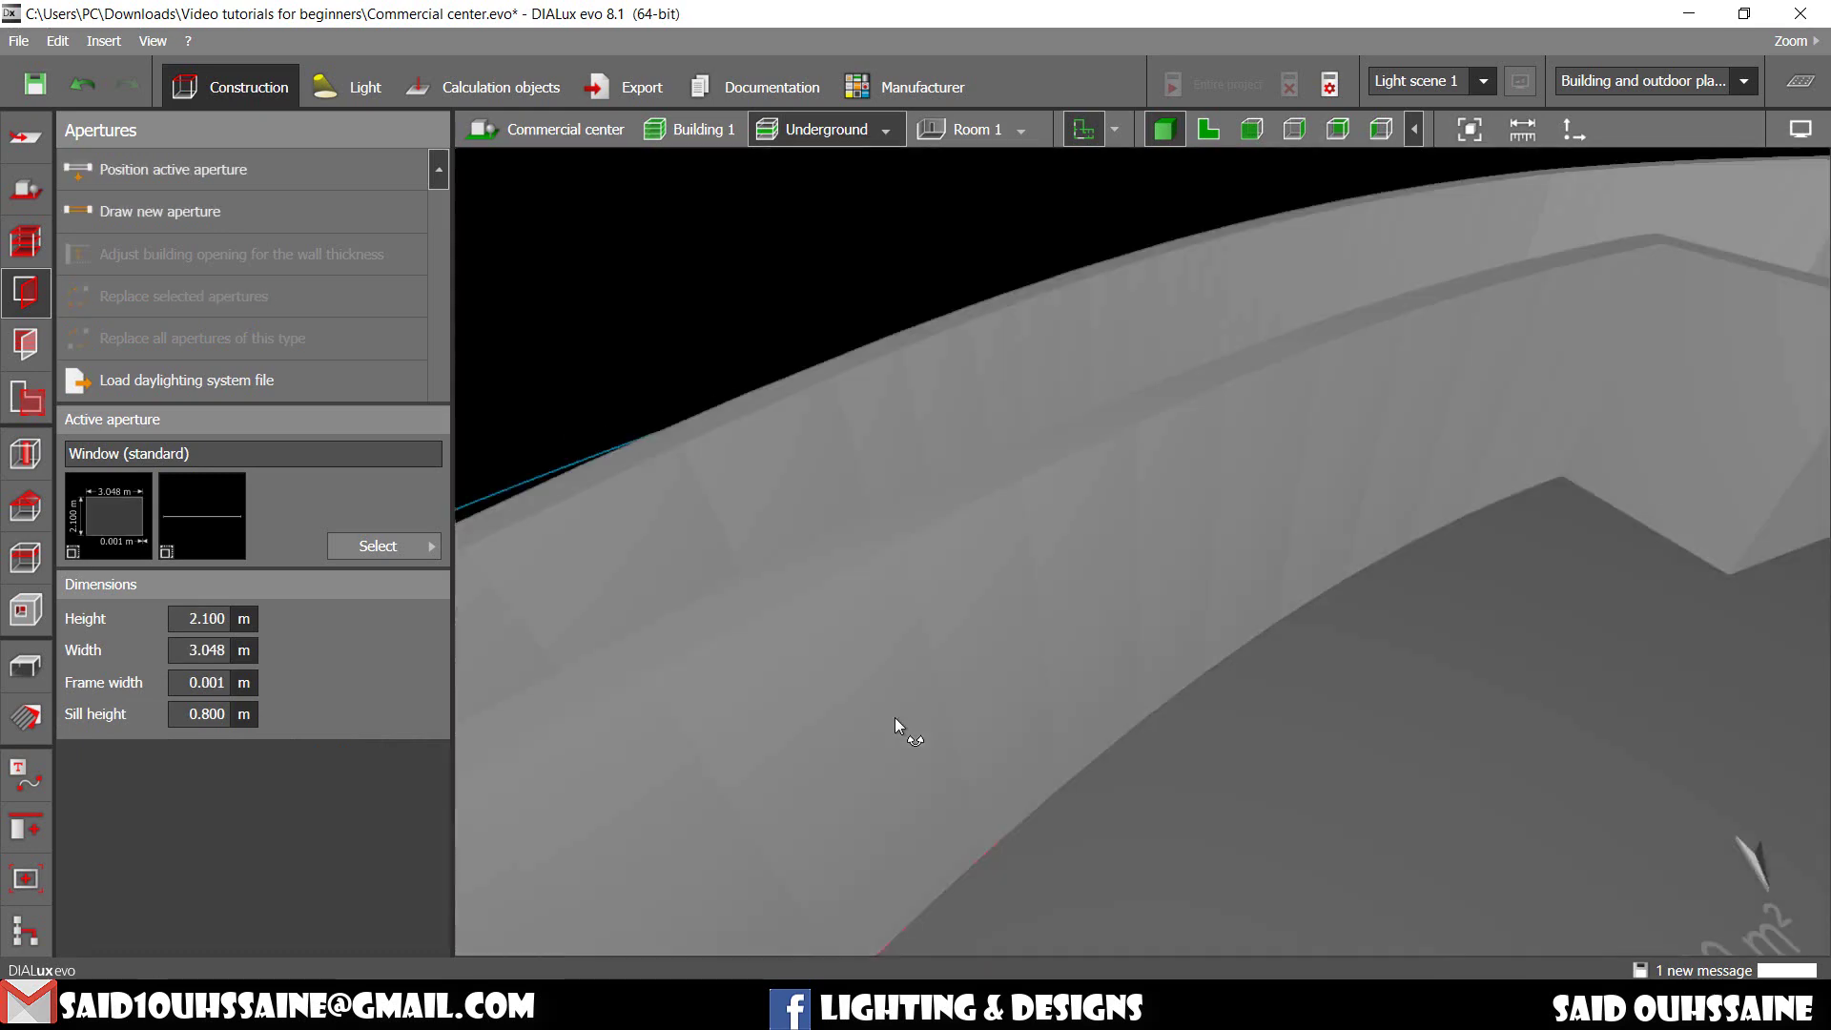
Step: Draw a narrow rectangular cutout about 0.12 m wide and 2.46 m high on the curved wall, near its corner beside the yard
drag(894, 717, 1121, 703)
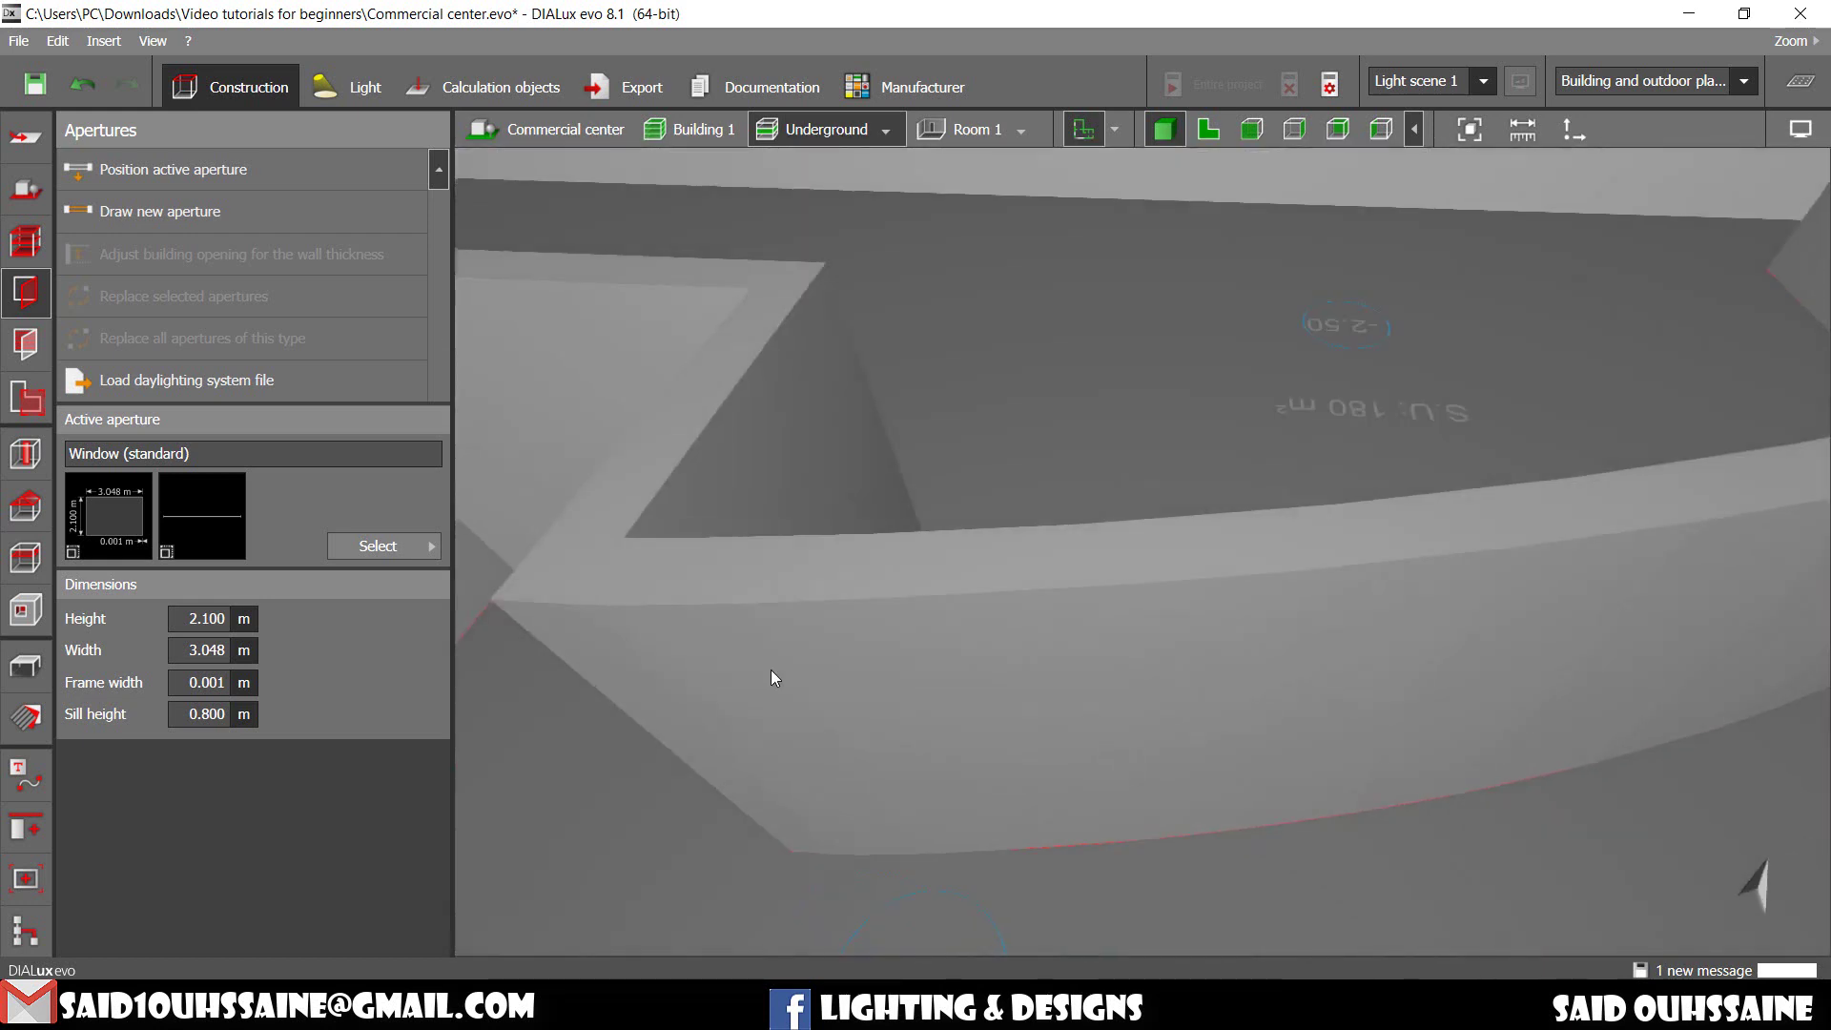
click(26, 611)
click(239, 172)
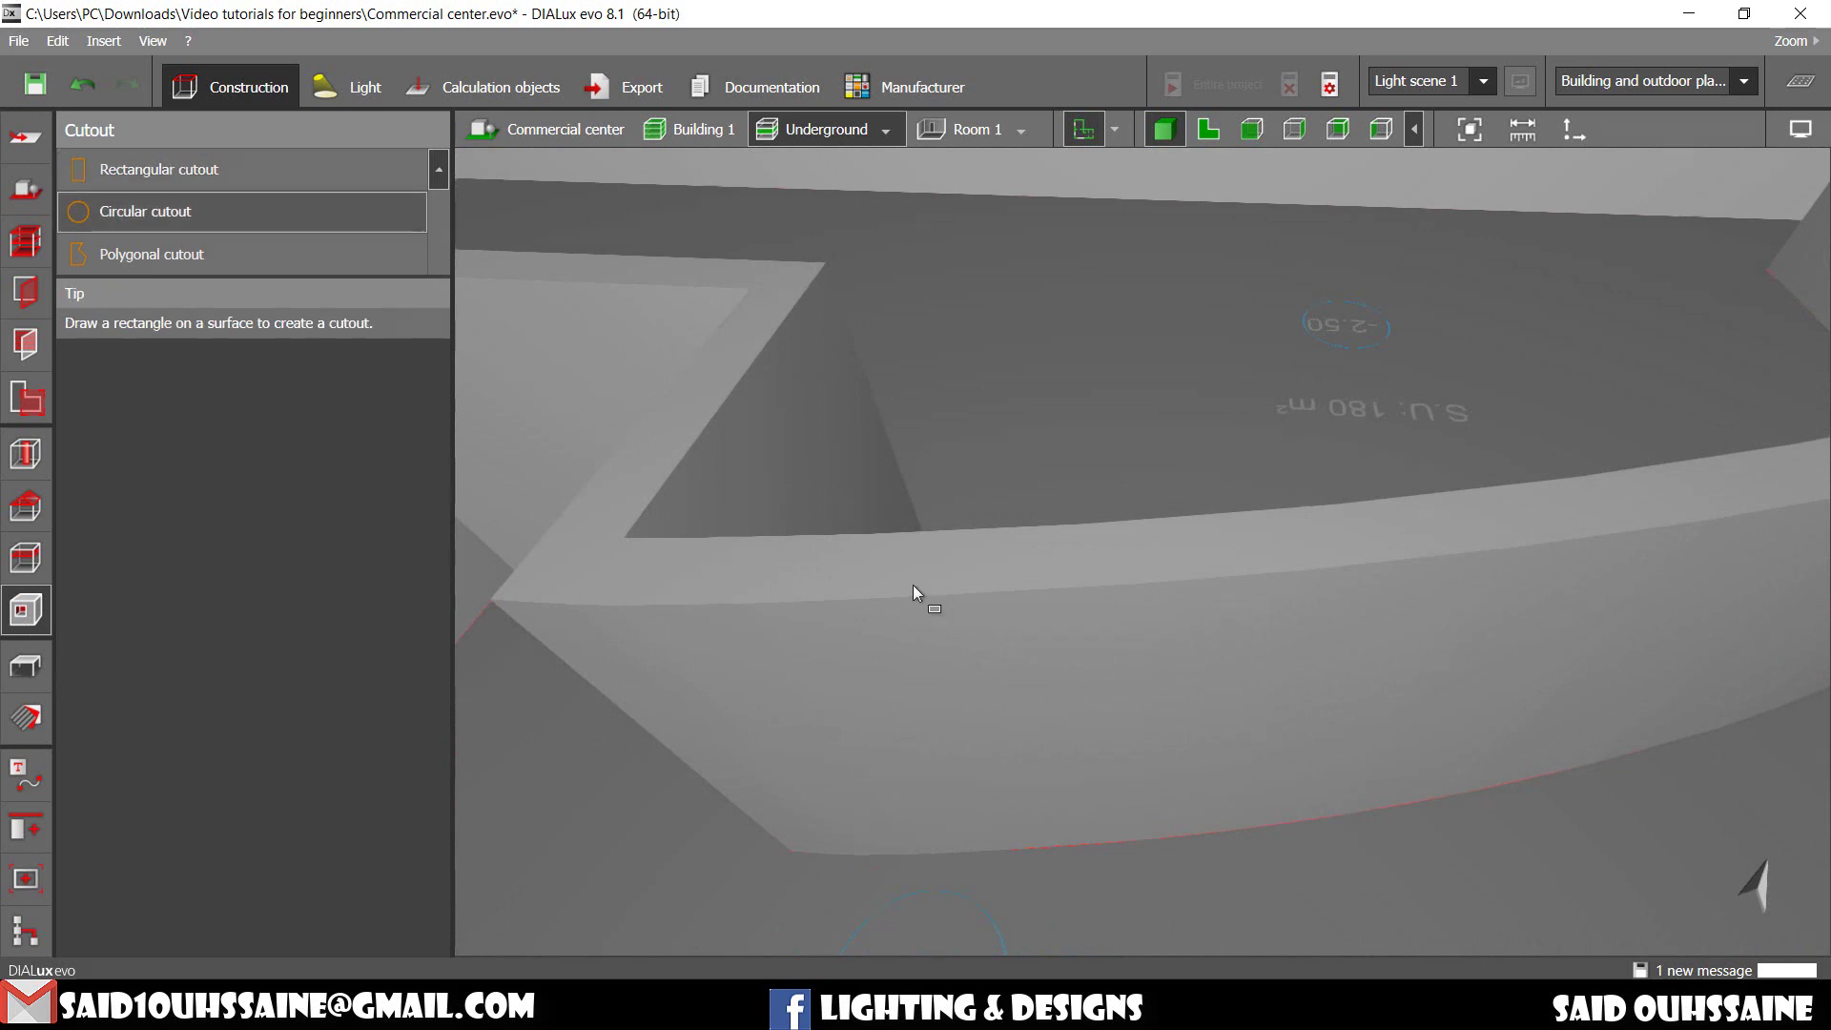
mouse_move(913, 585)
right_down()
mouse_move(1034, 530)
mouse_move(999, 536)
right_up()
click(967, 486)
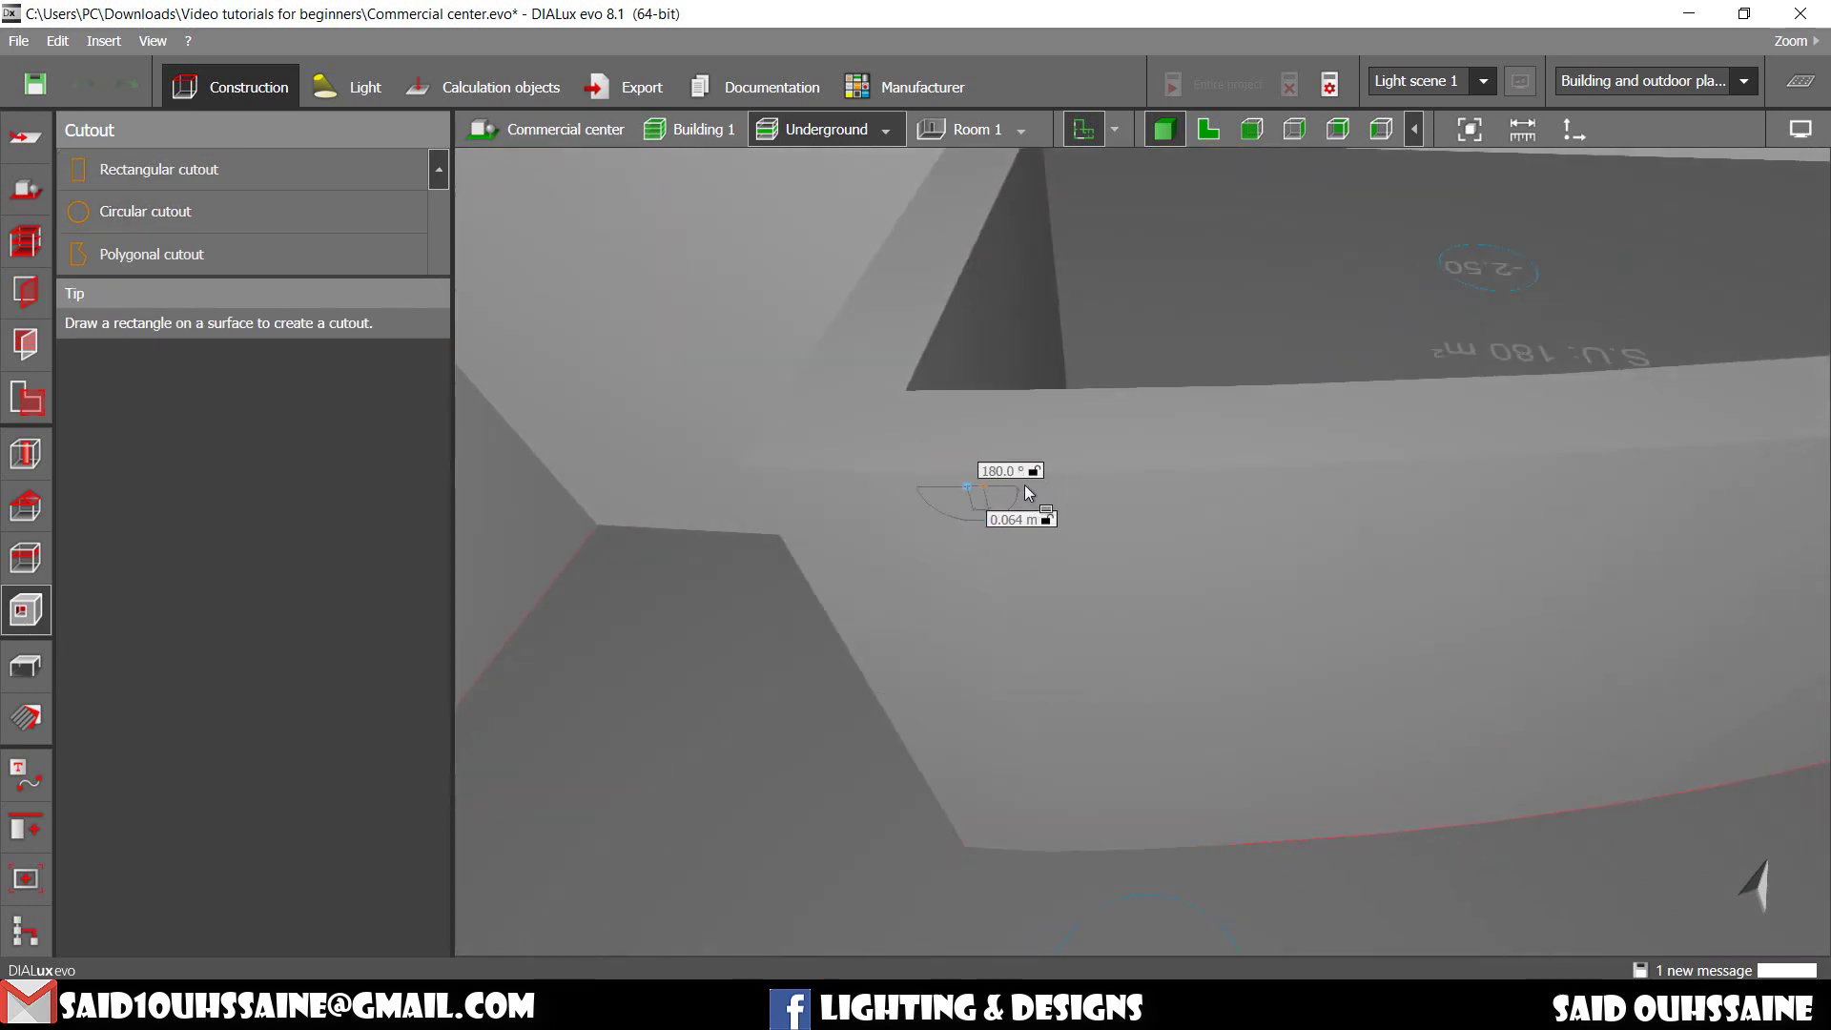
click(1024, 486)
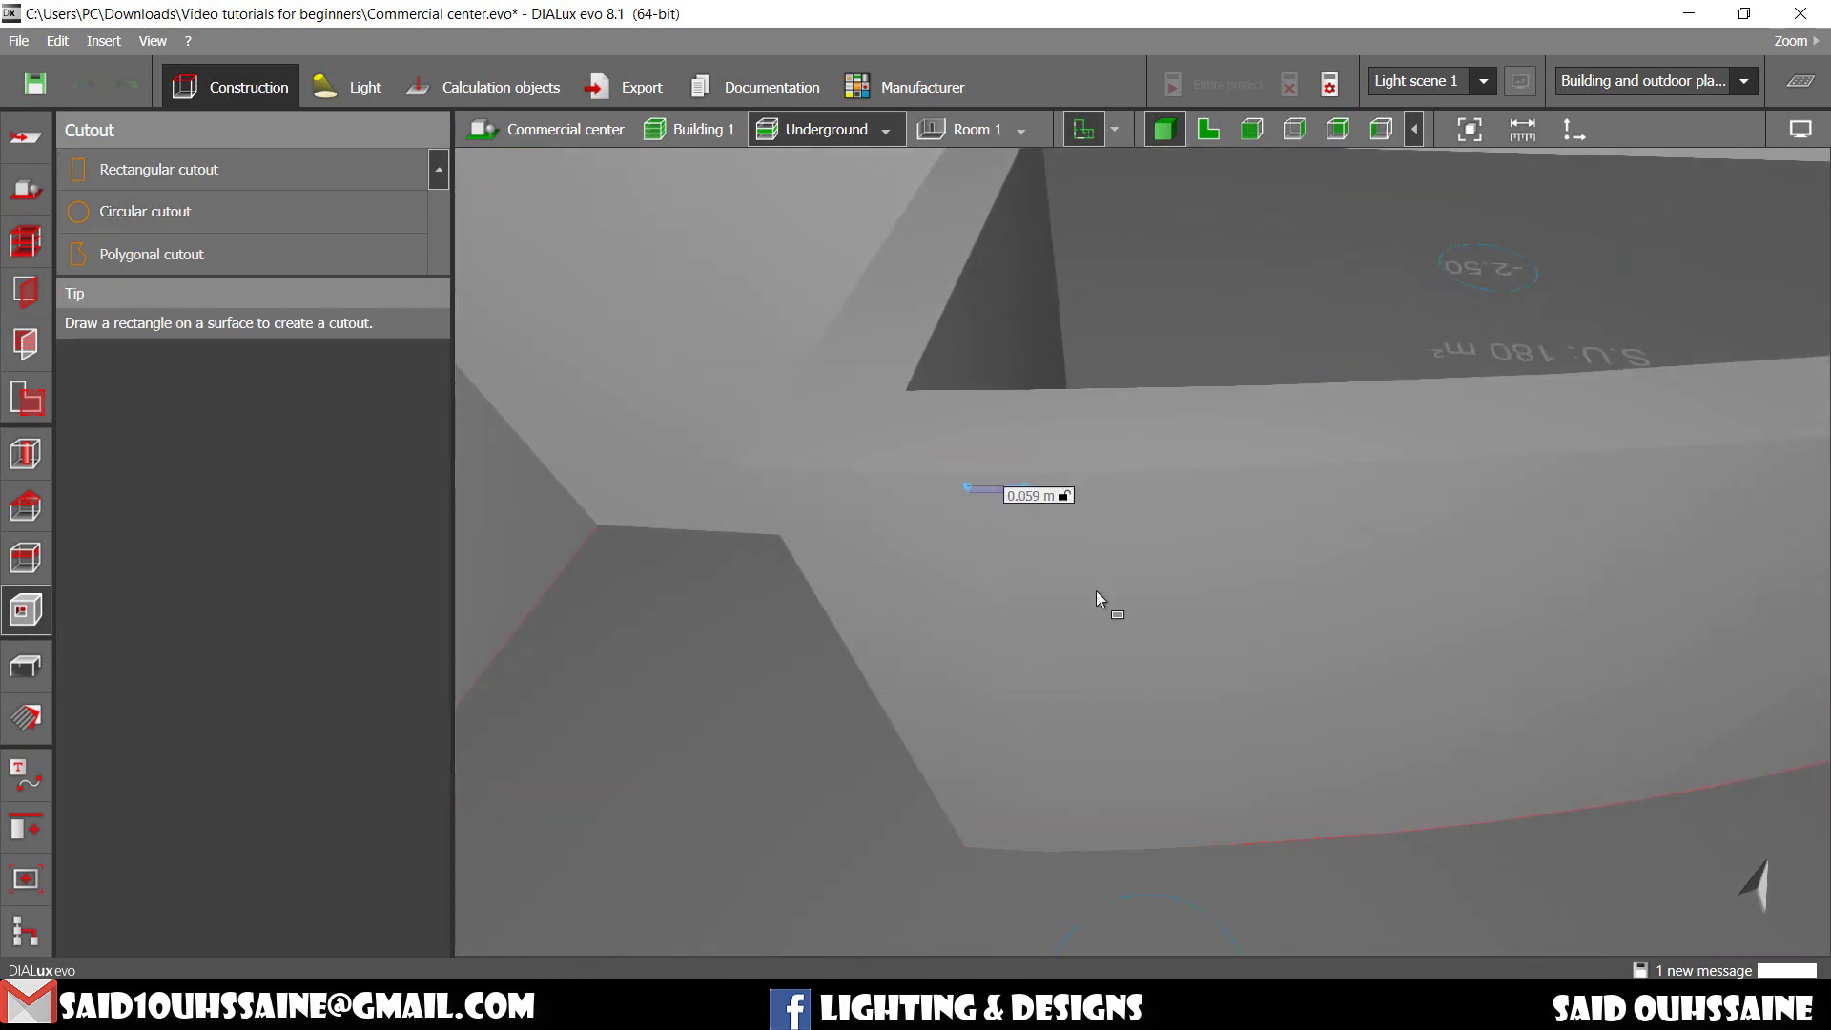
click(1089, 870)
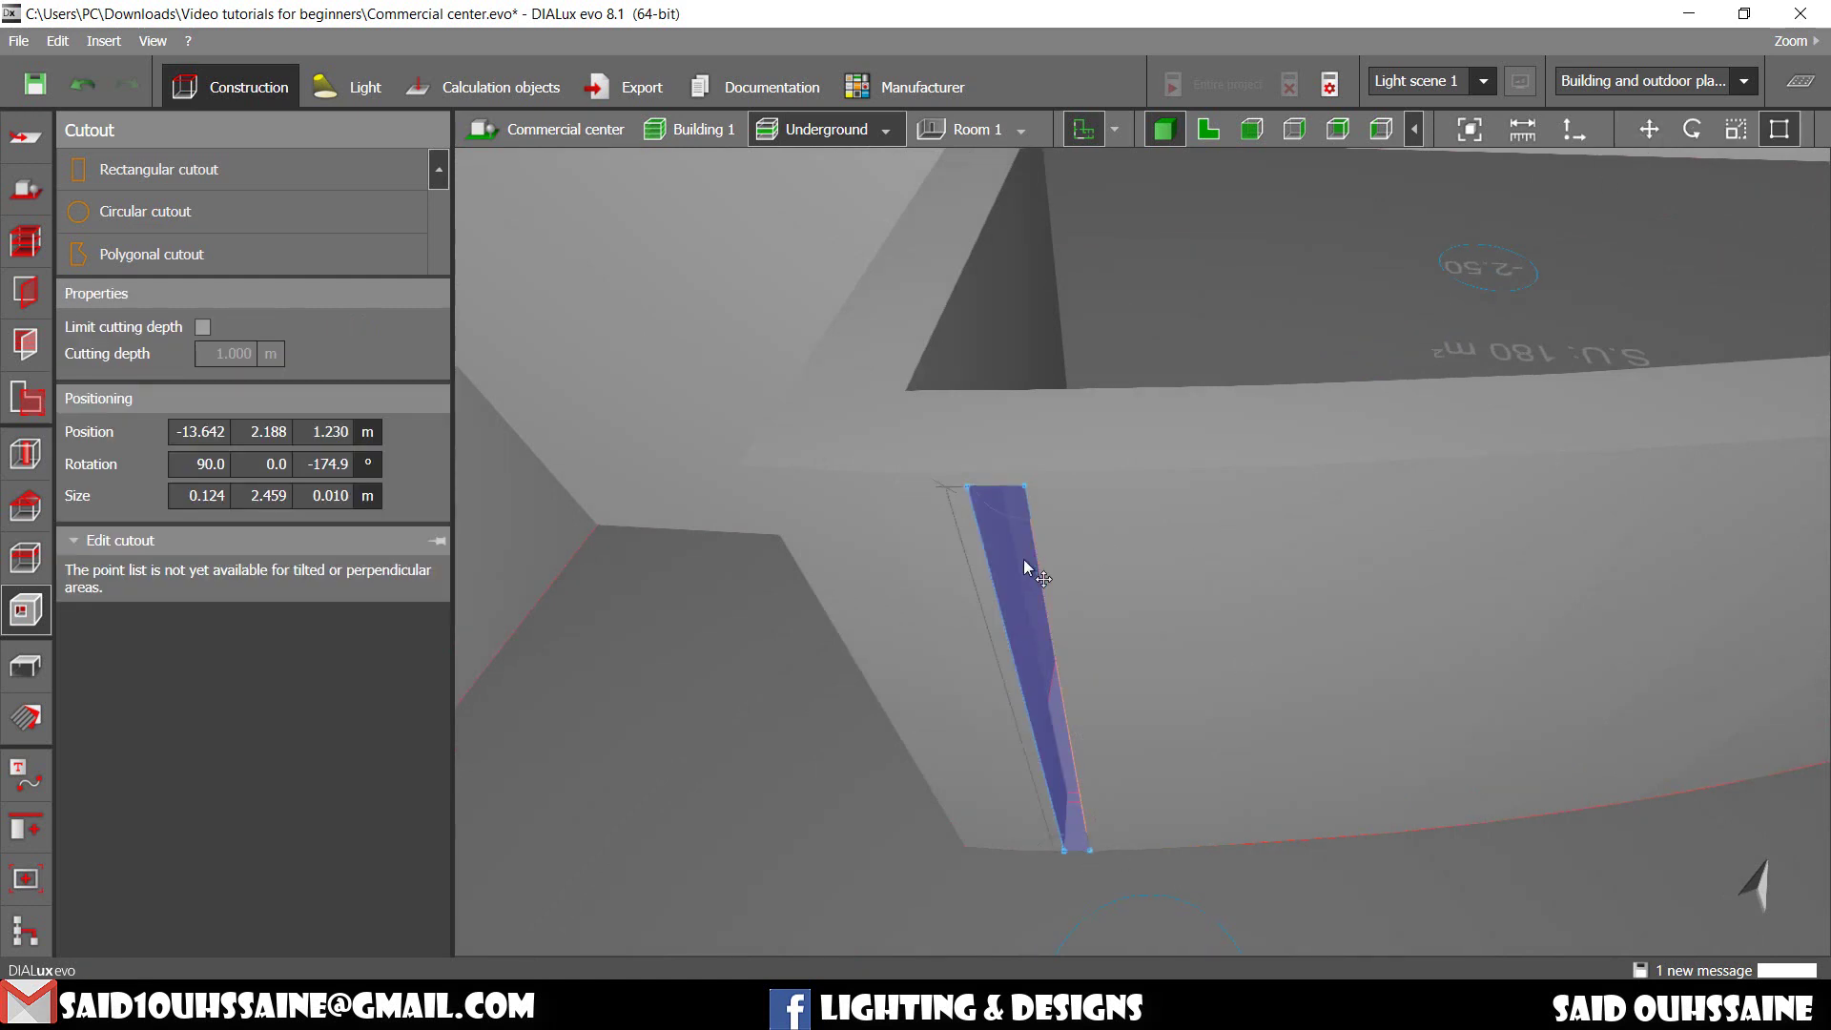
Step: Scale the cutout's top edge upward to a height of about 2.5 m
click(1735, 131)
drag(999, 491, 992, 473)
middle_drag(1162, 723, 1124, 665)
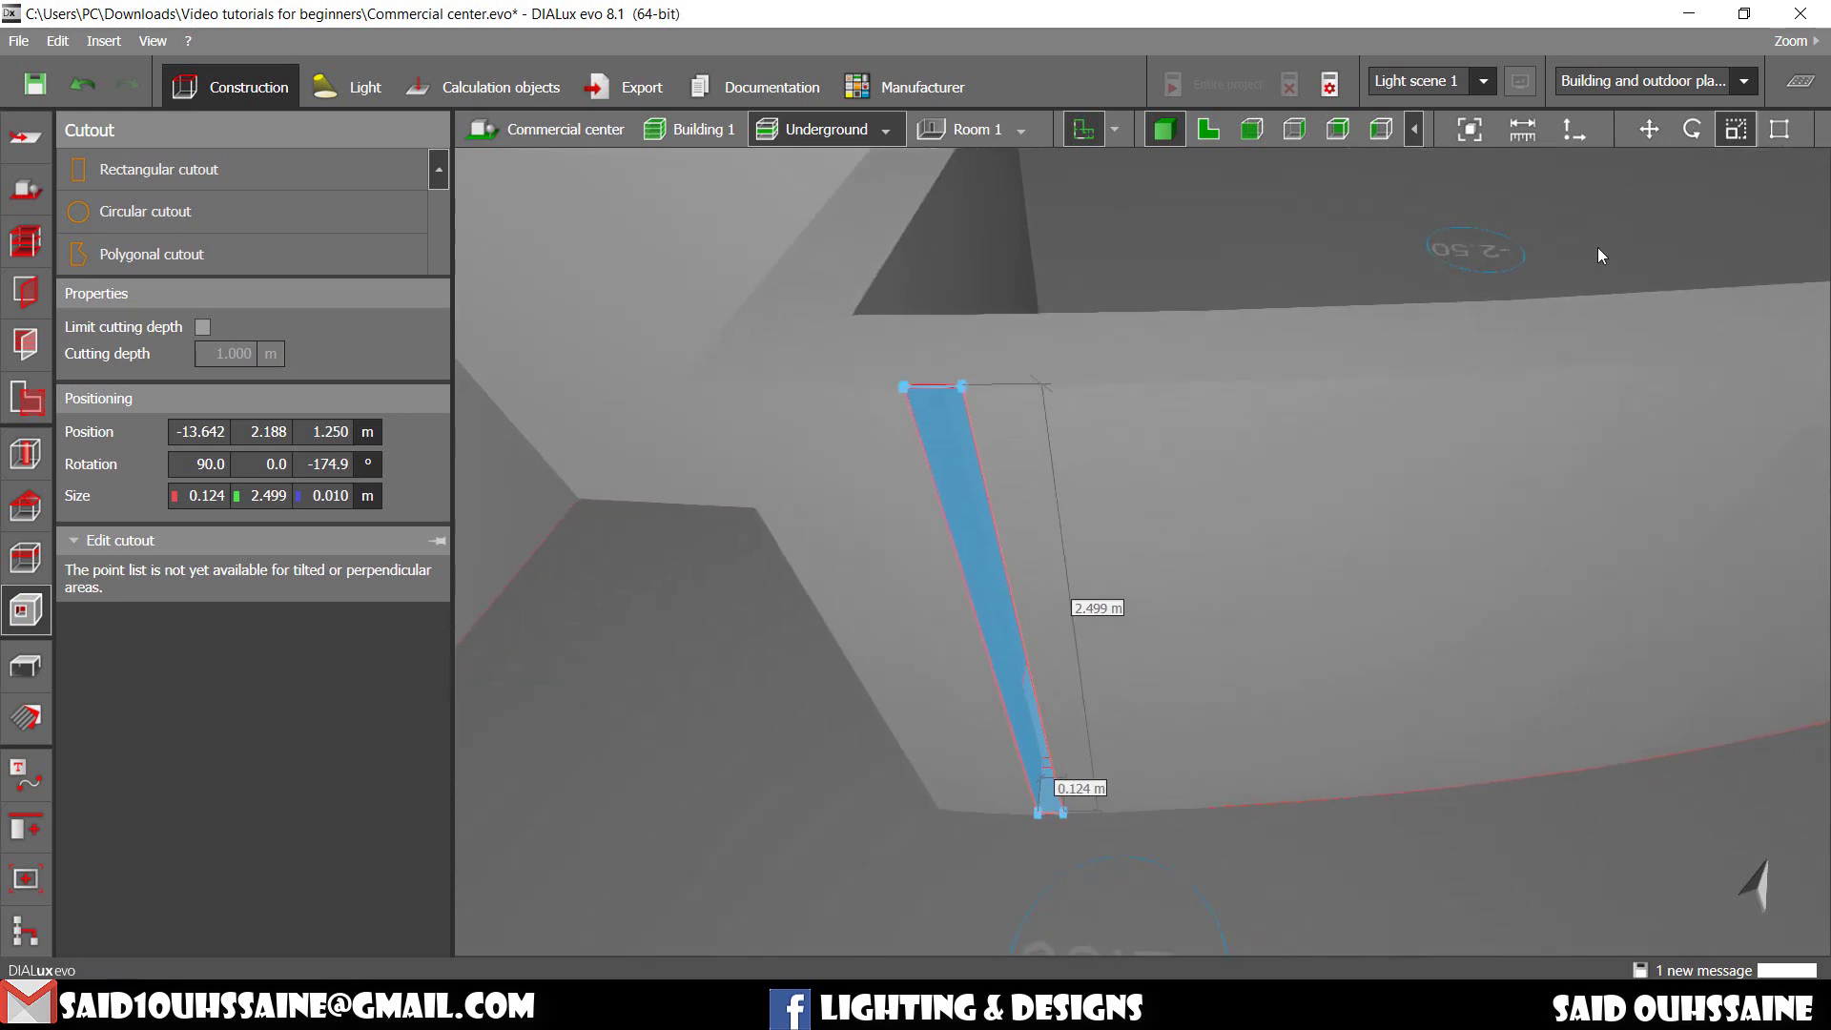
Step: Widen the cutout along the curved wall toward its far end, to a width of about 7.99 m
right_drag(1388, 431, 1287, 502)
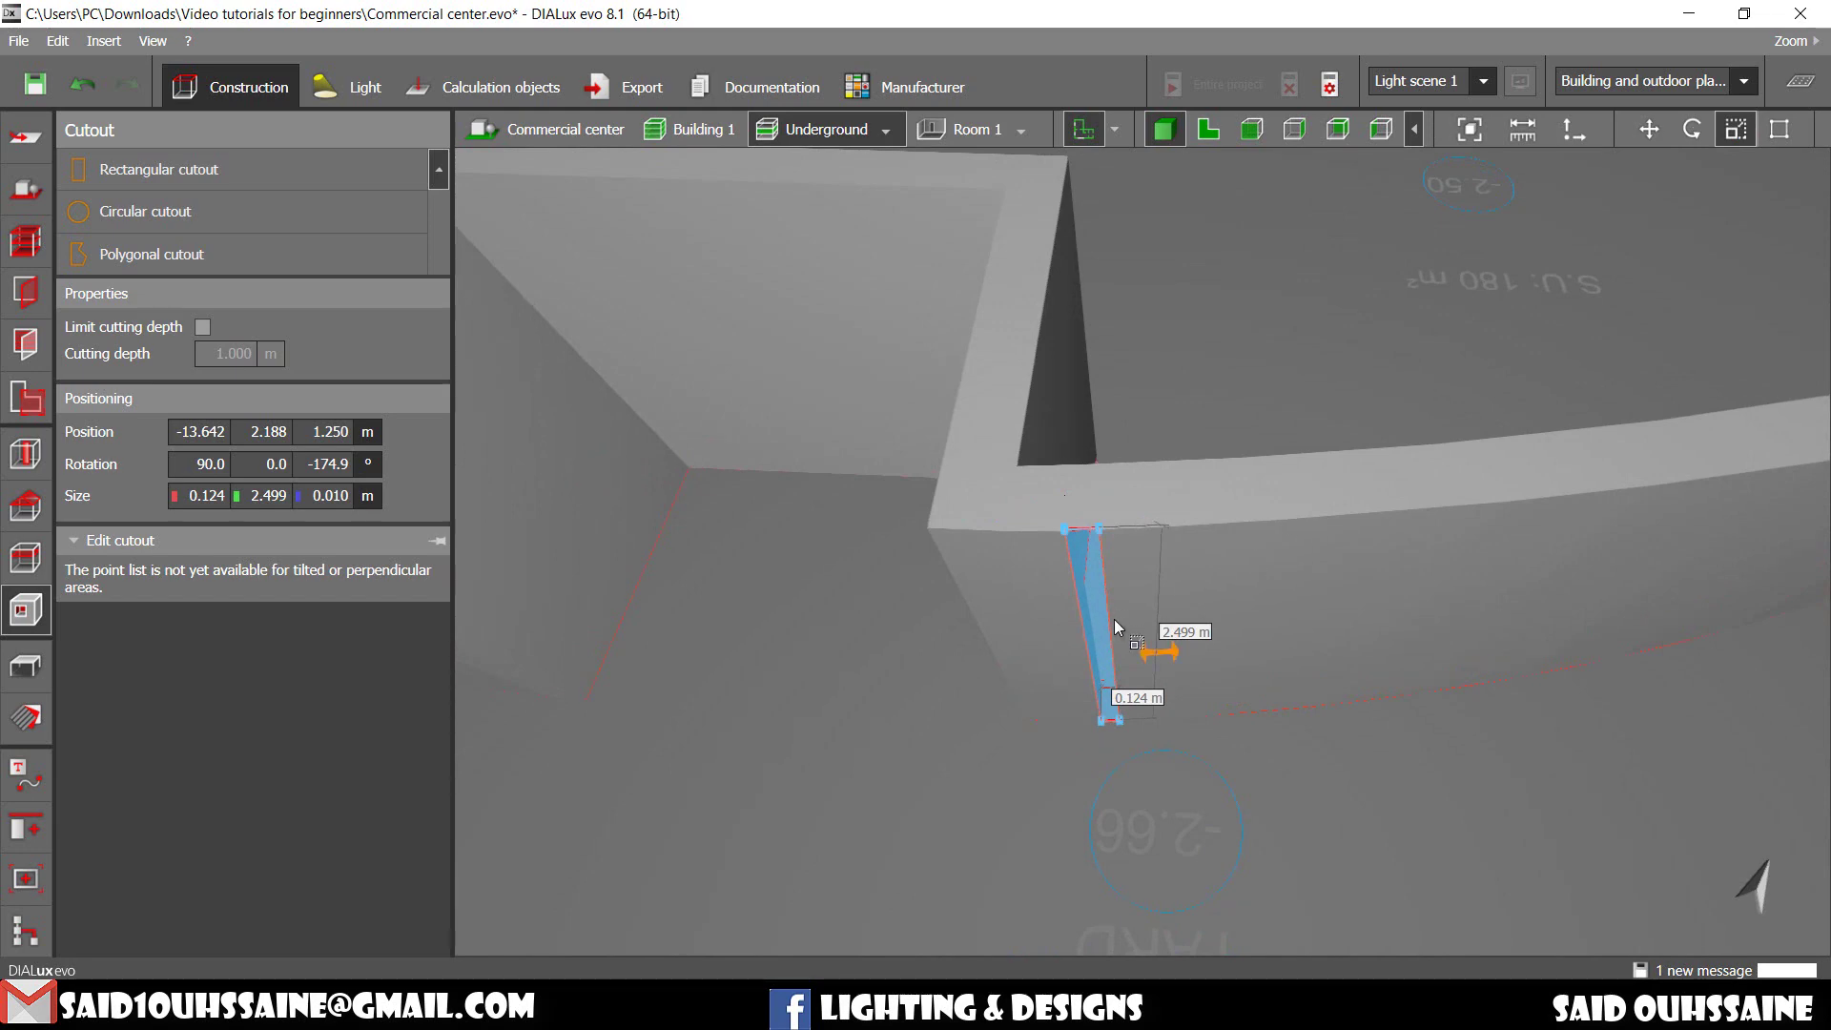
drag(1158, 652, 1636, 596)
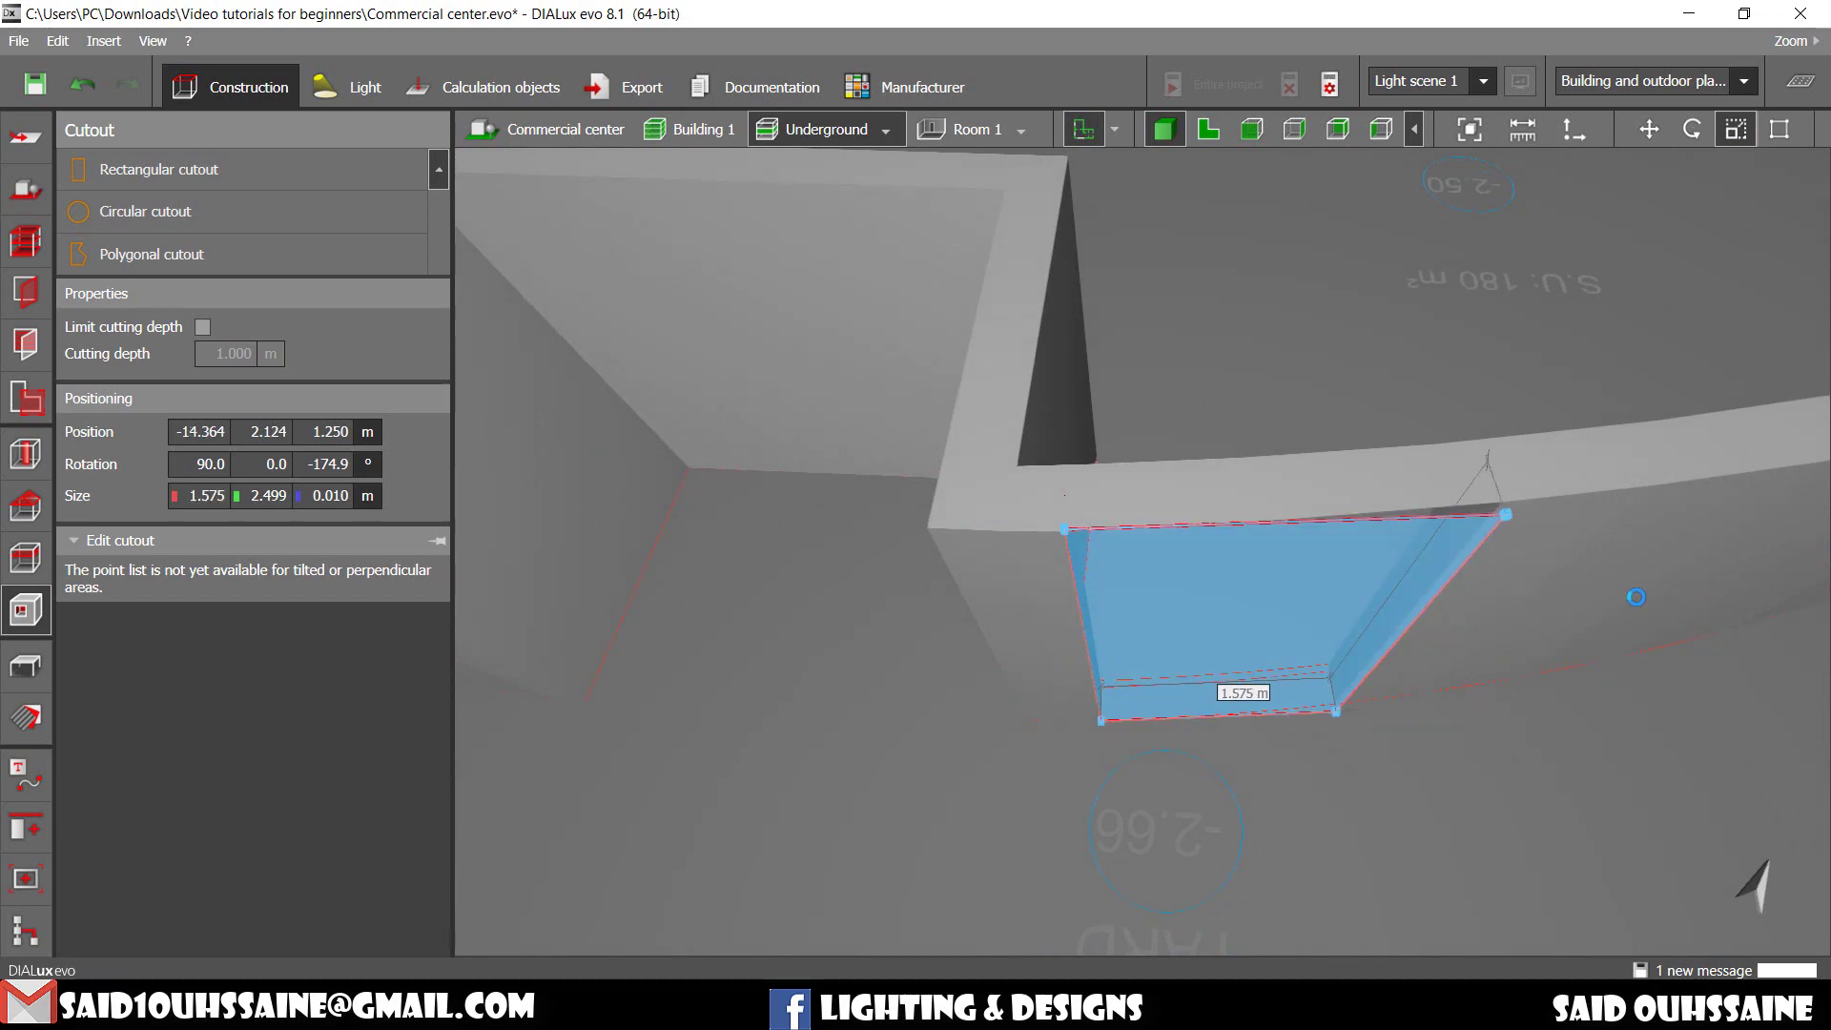
scroll(1636, 597, down, 3)
middle_drag(1636, 596, 1425, 637)
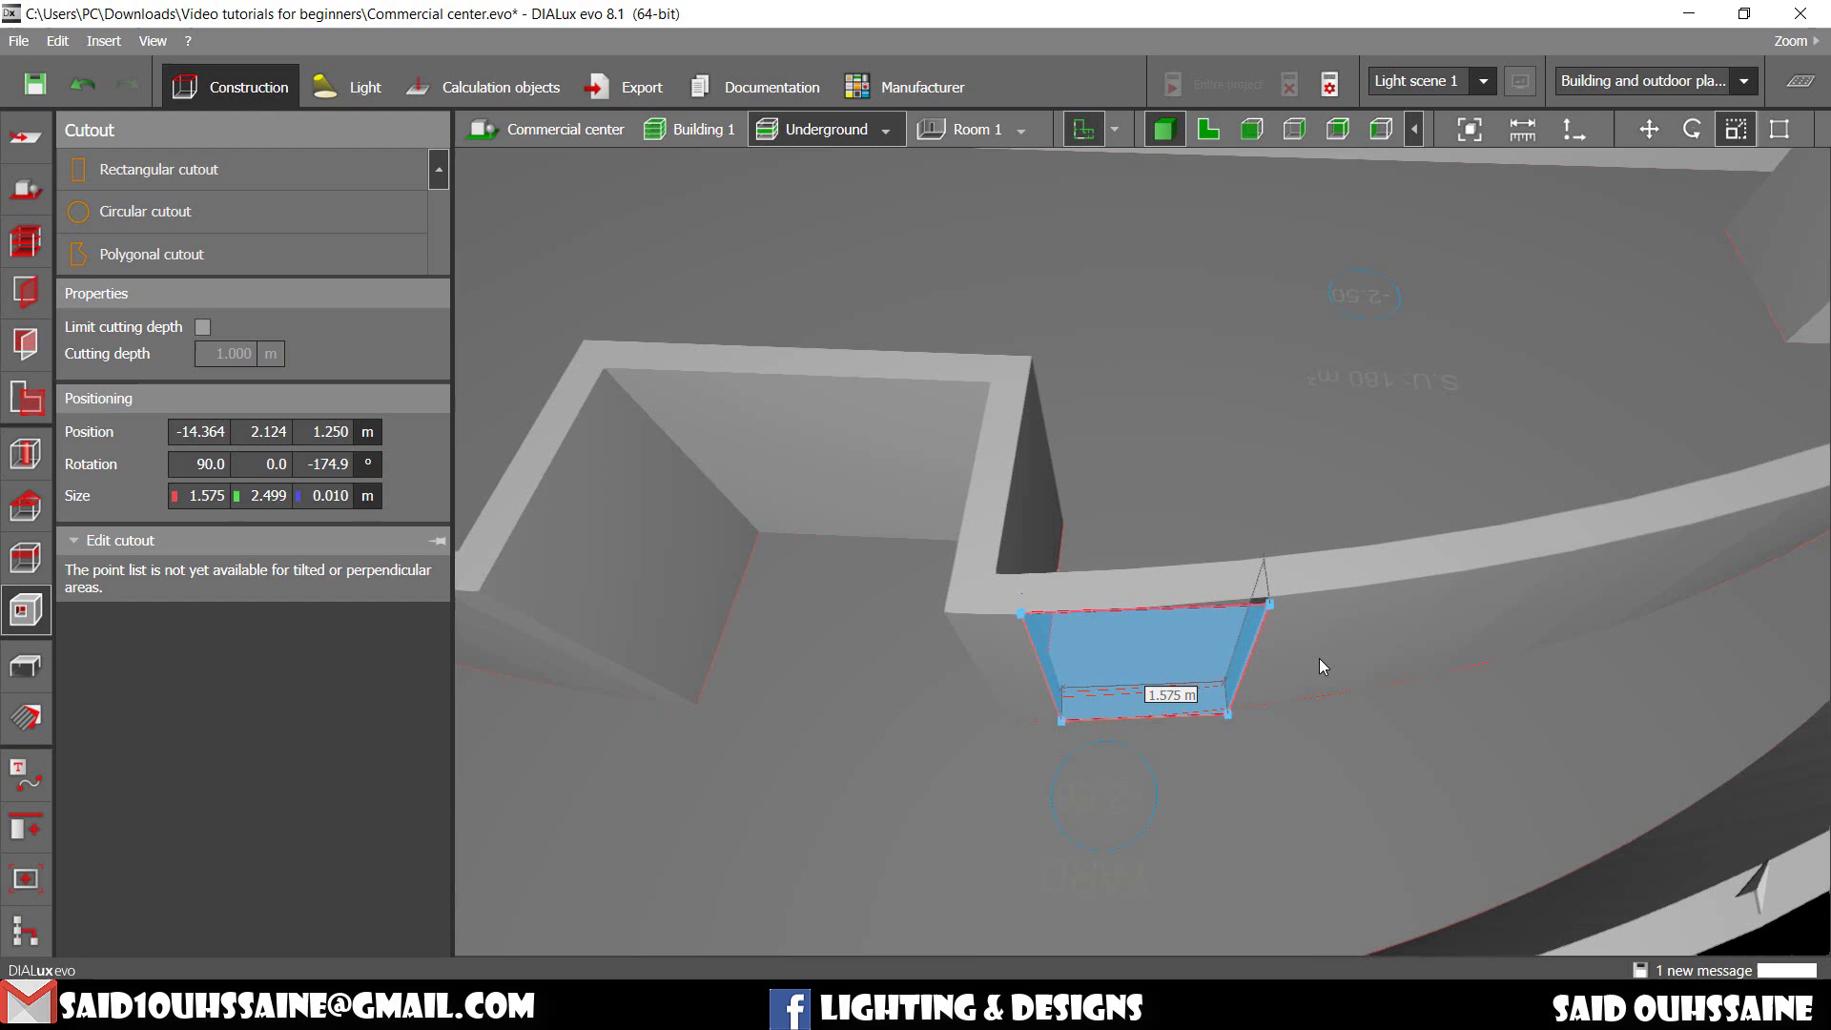
drag(1258, 651, 1661, 637)
middle_drag(1661, 637, 1234, 691)
drag(1233, 690, 1471, 662)
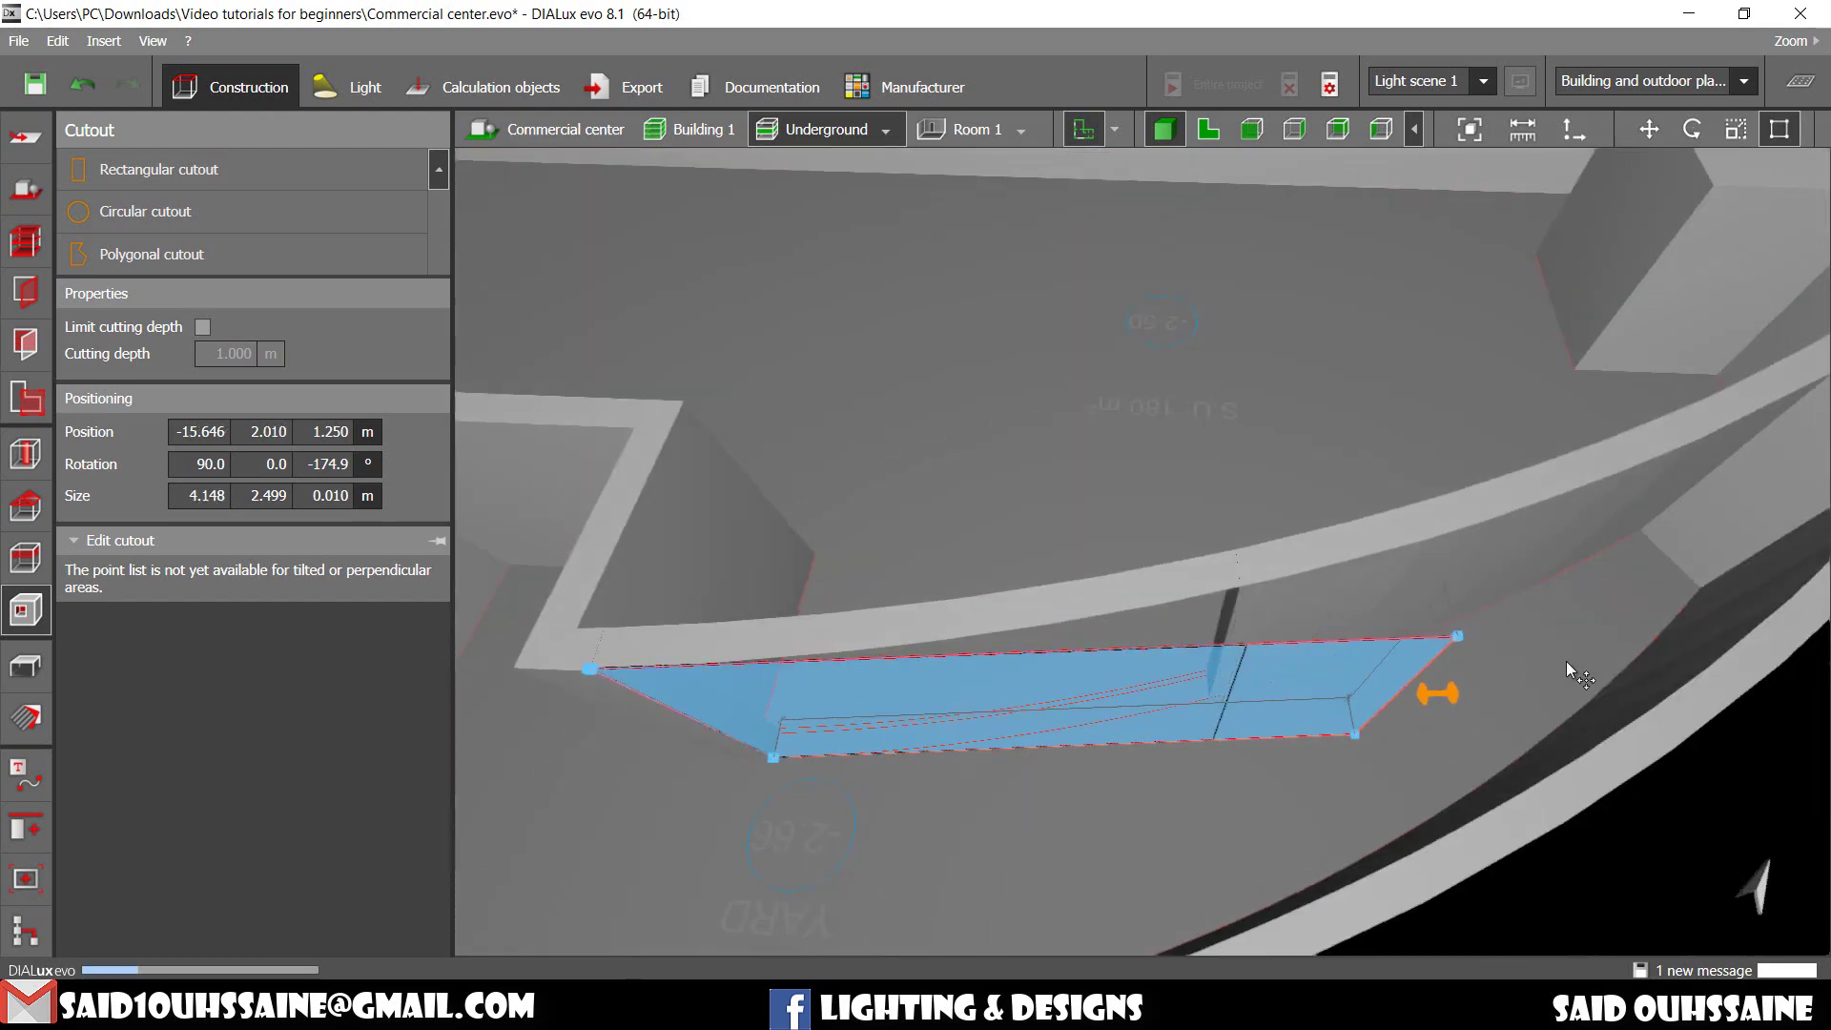
middle_drag(1504, 675, 1194, 704)
drag(1193, 703, 1629, 679)
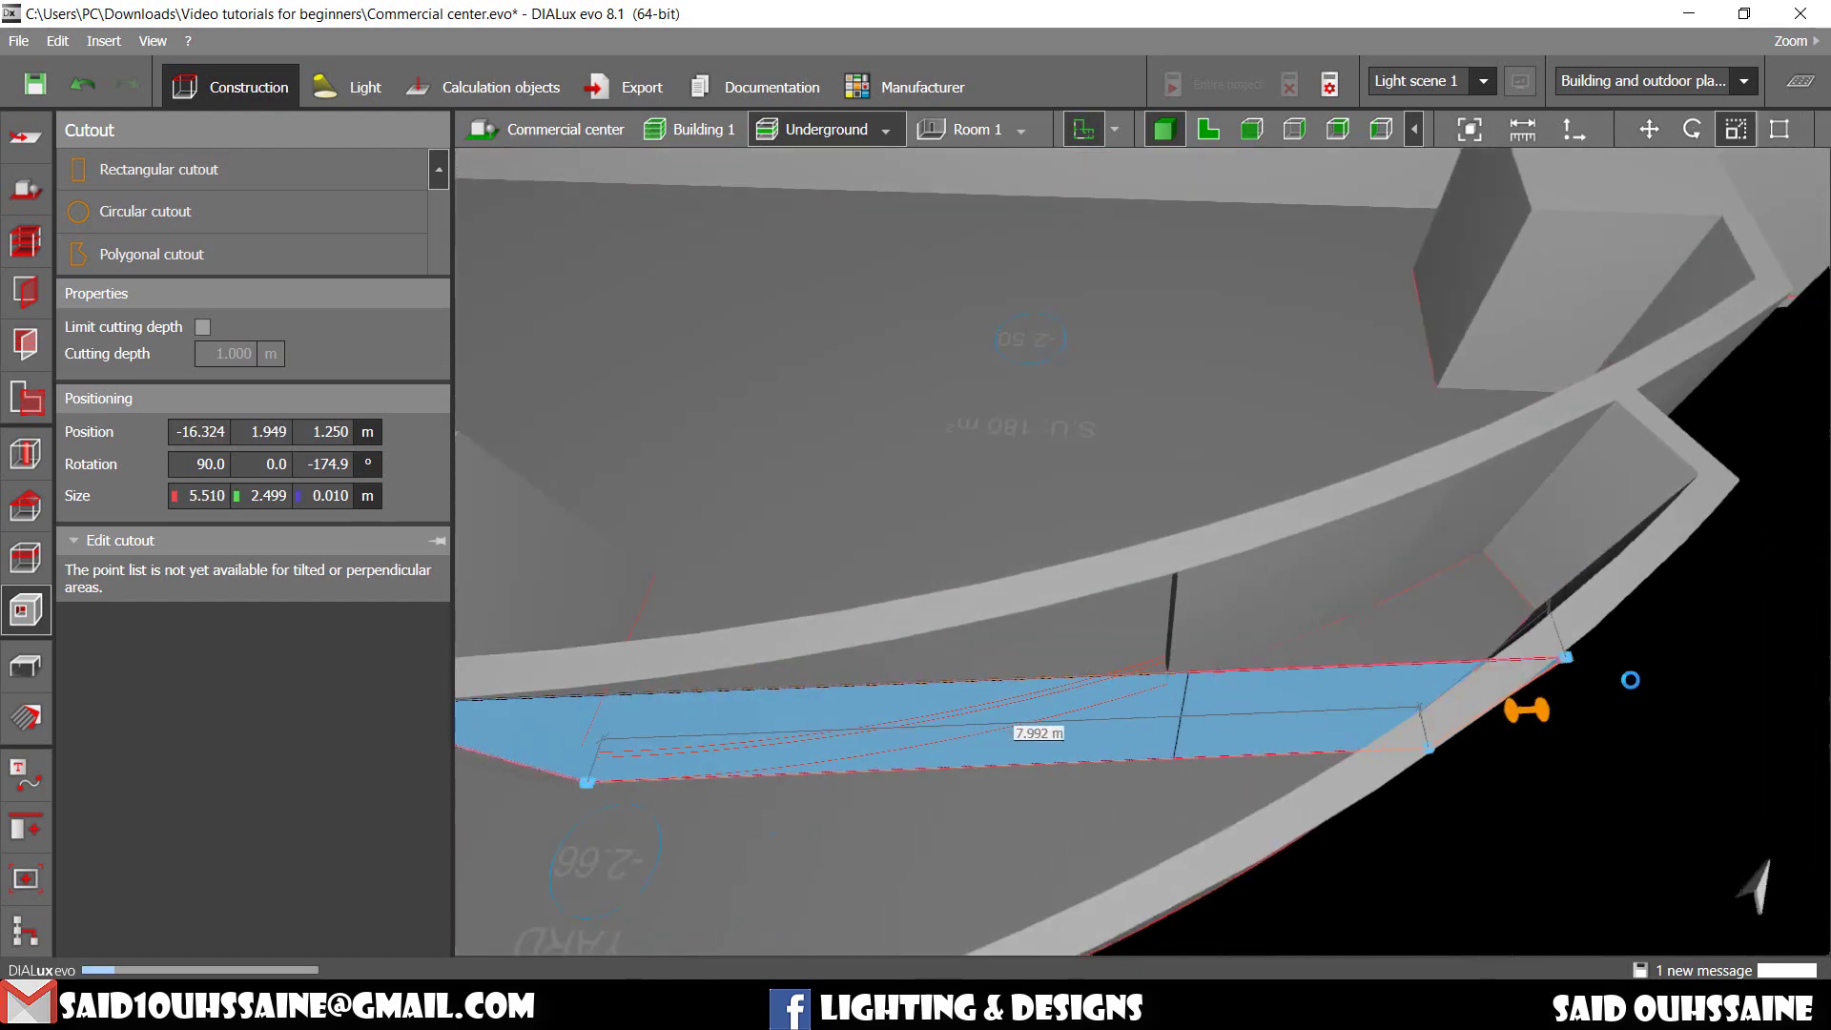
Step: Pull the cutout's far edge back to reduce its width to about 7.39 m
right_drag(1663, 766, 1459, 650)
scroll(1459, 651, down, 2)
right_drag(1542, 450, 1508, 583)
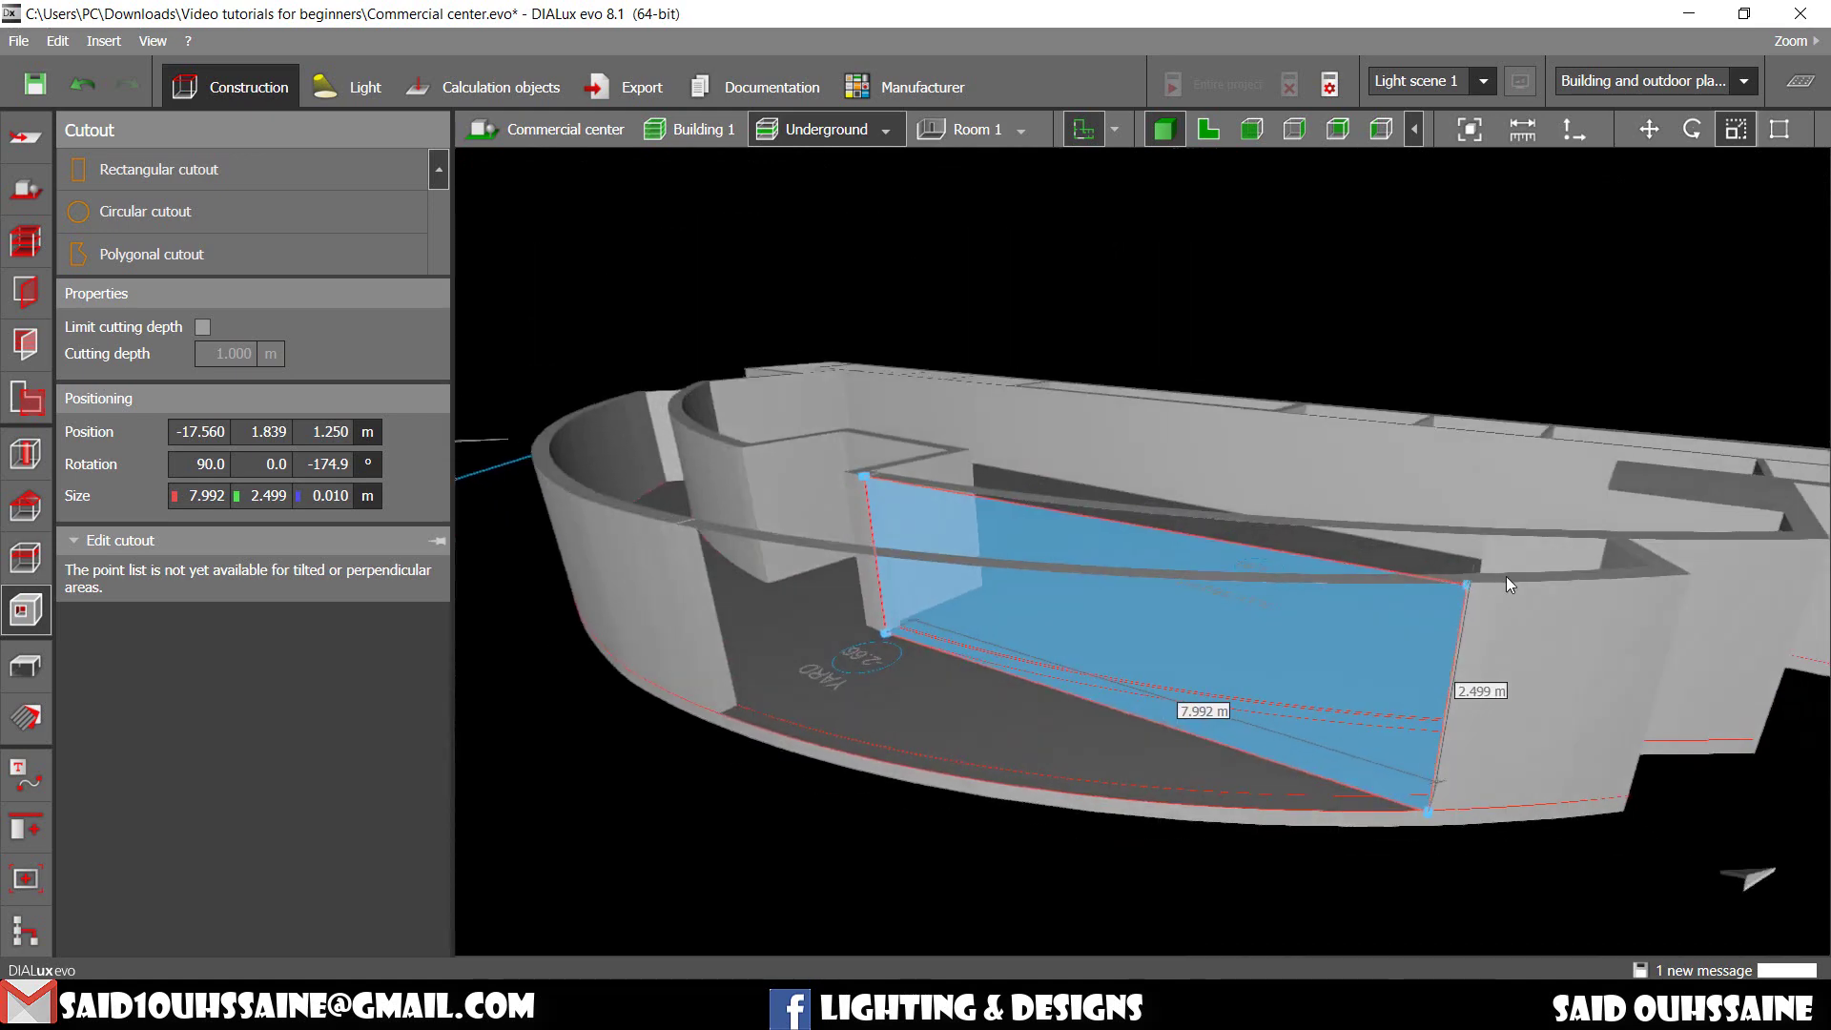
drag(1456, 627, 1393, 603)
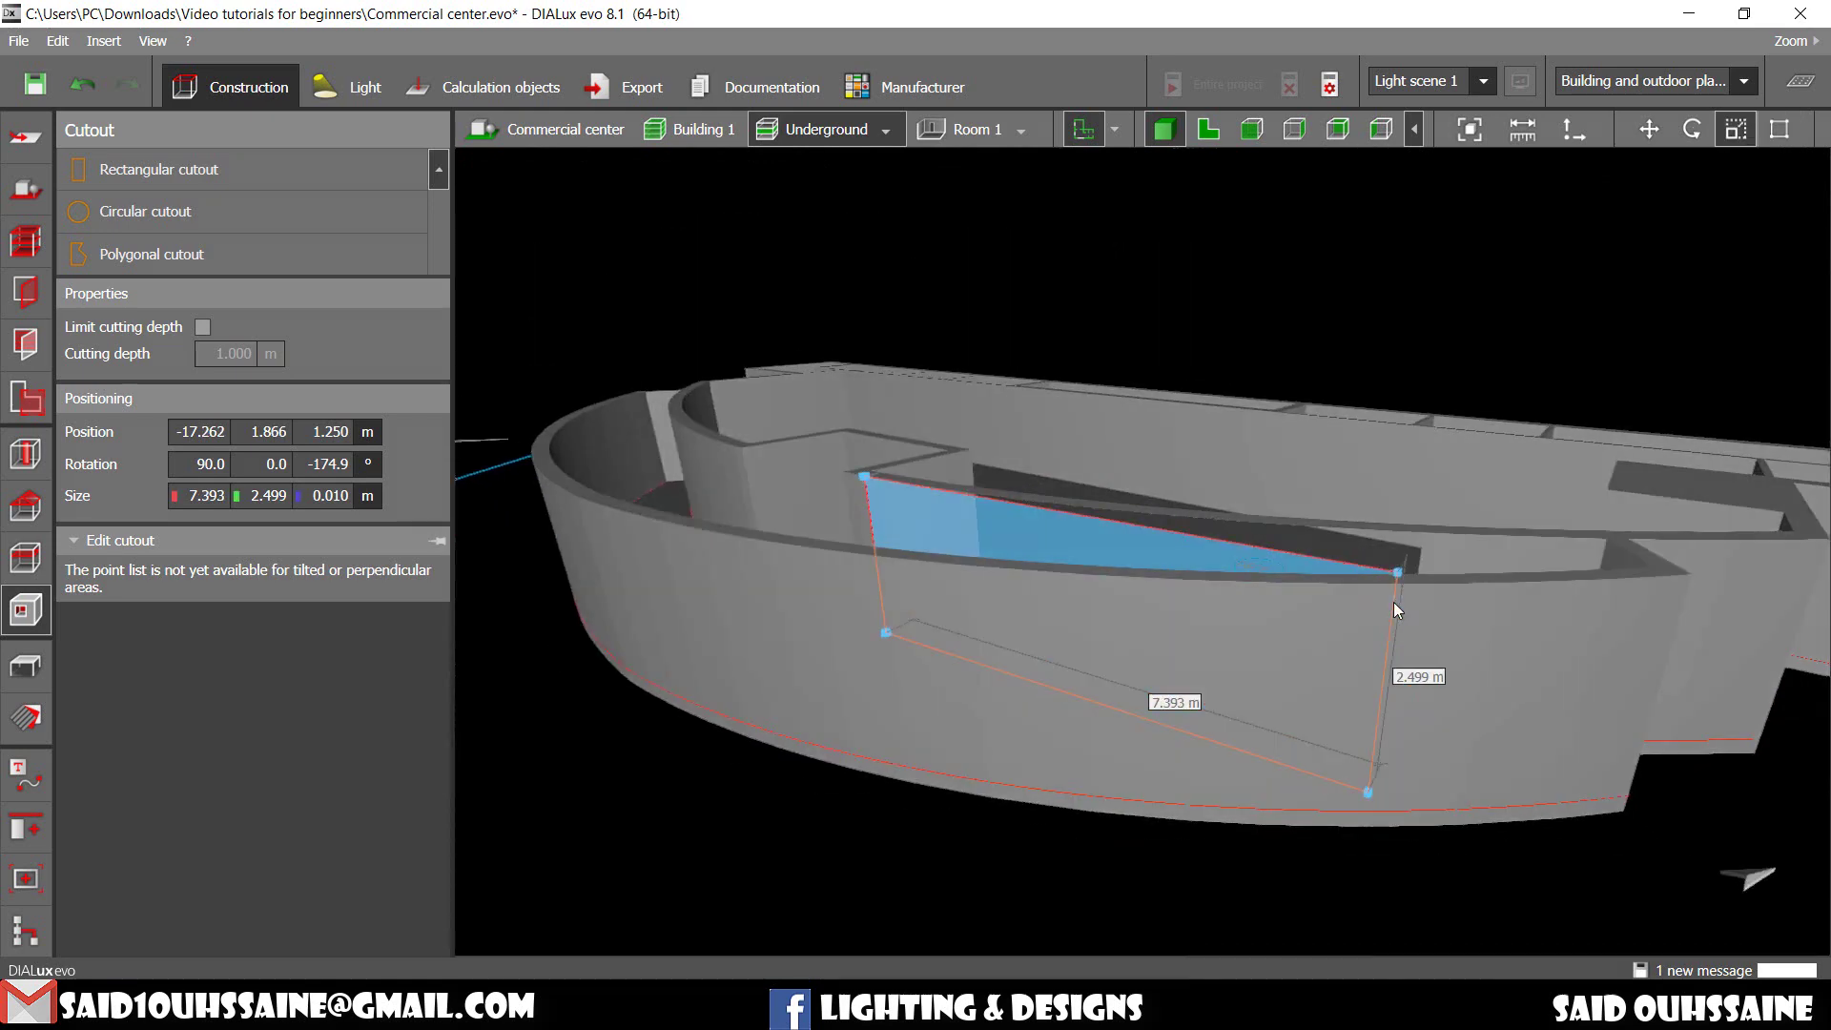
right_drag(1272, 618, 1353, 661)
Step: Scale the cutout's near edge toward the wall corner until the cutout is about 7.51 m wide
middle_drag(963, 661, 1181, 696)
scroll(996, 620, up, 4)
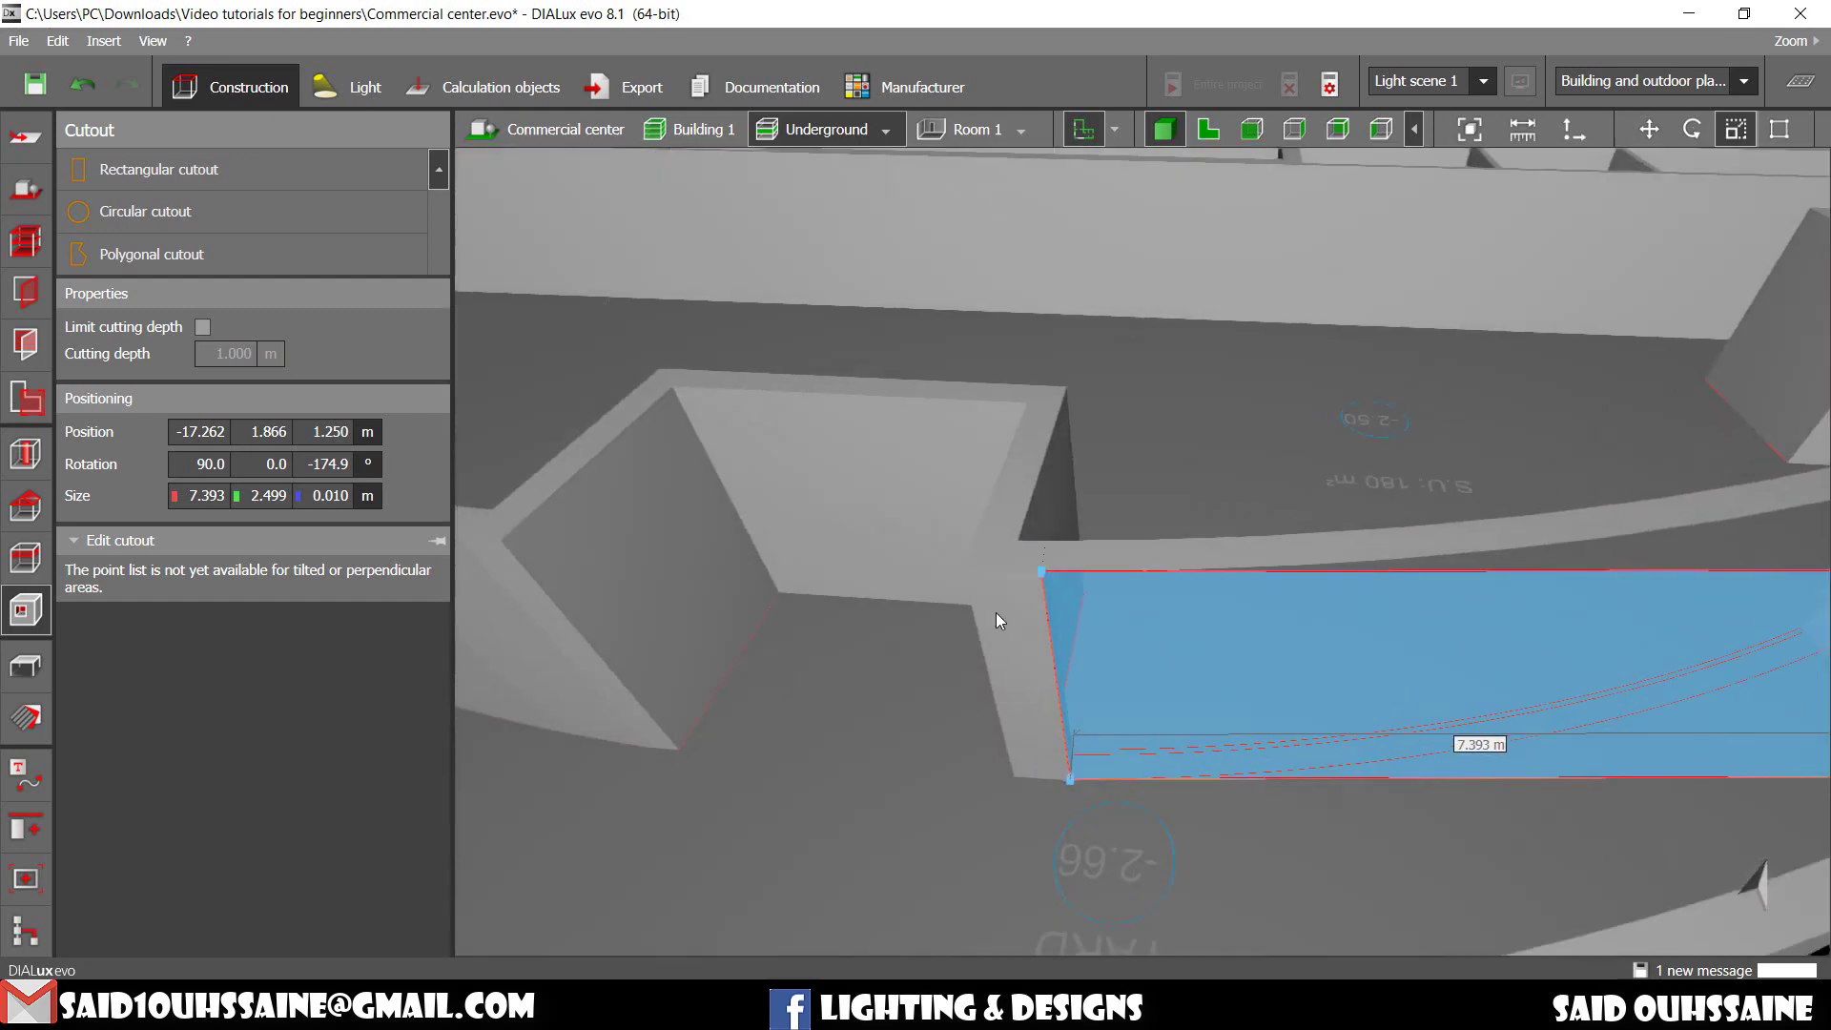
drag(1106, 637, 1051, 622)
right_drag(991, 644, 1000, 637)
click(1001, 637)
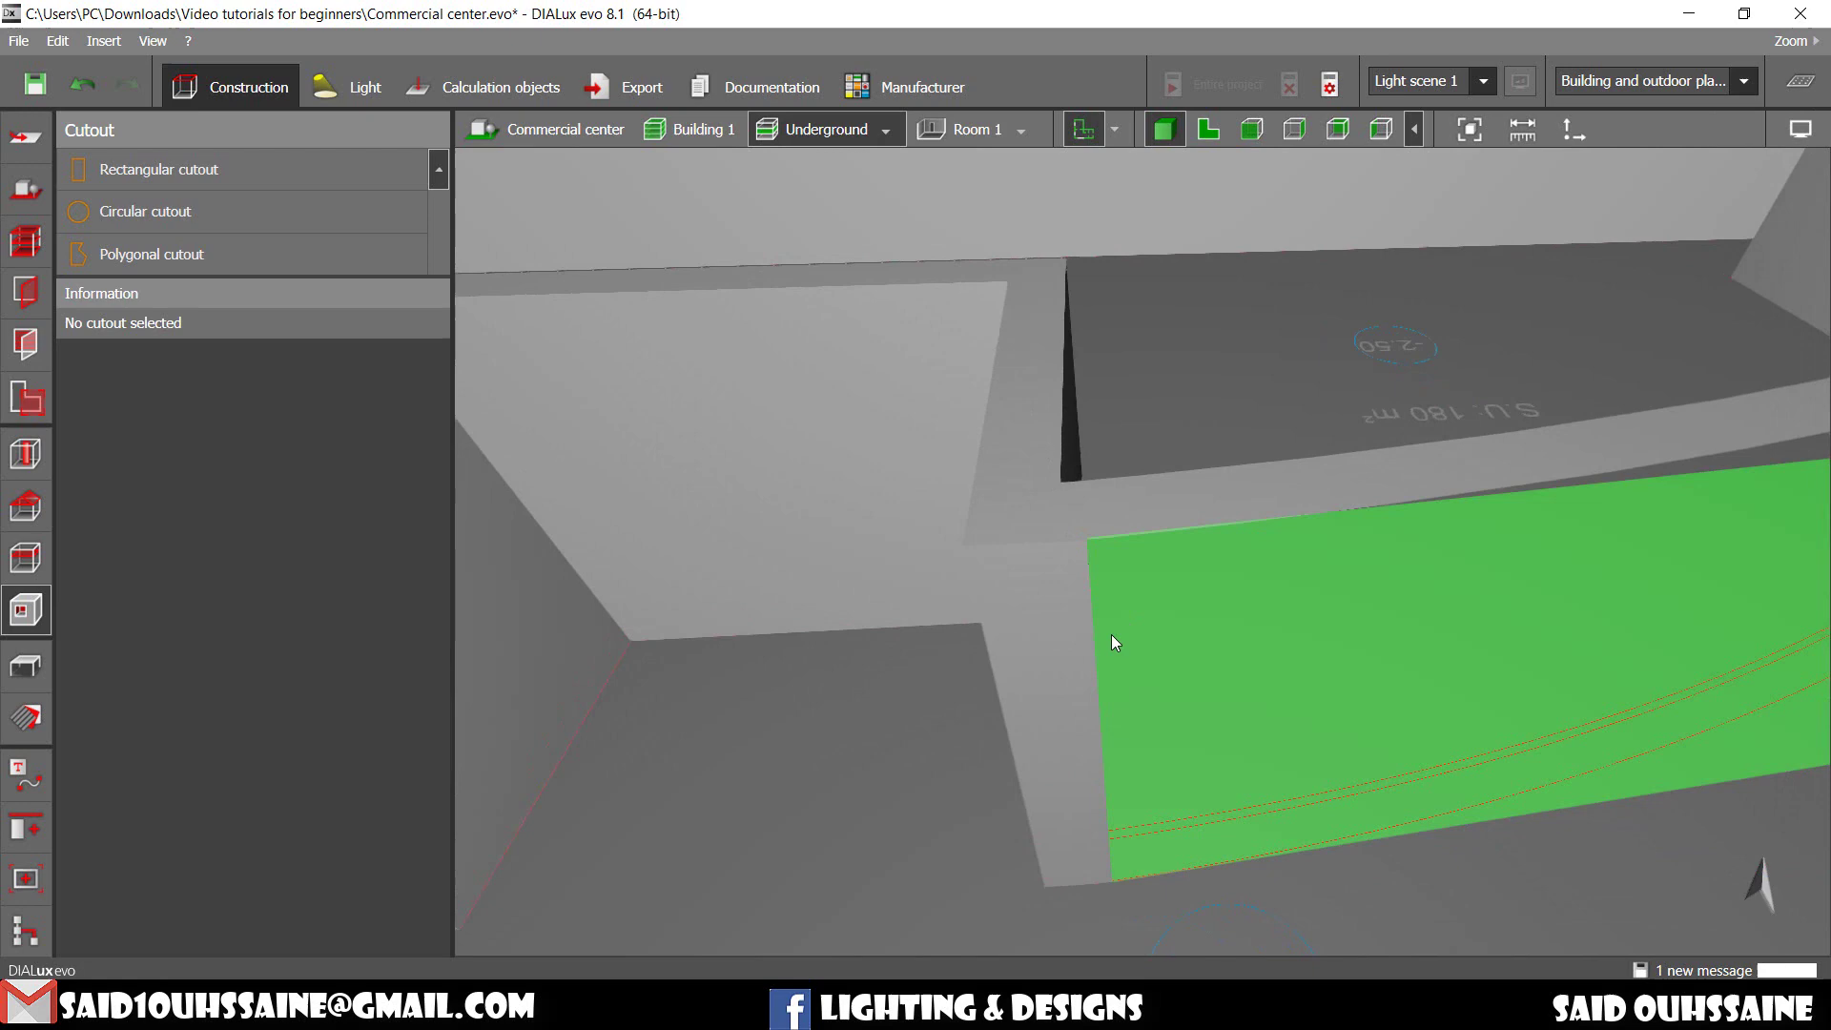
click(1114, 631)
drag(1093, 593, 1063, 595)
right_drag(1062, 595, 1230, 458)
drag(1255, 481, 1238, 488)
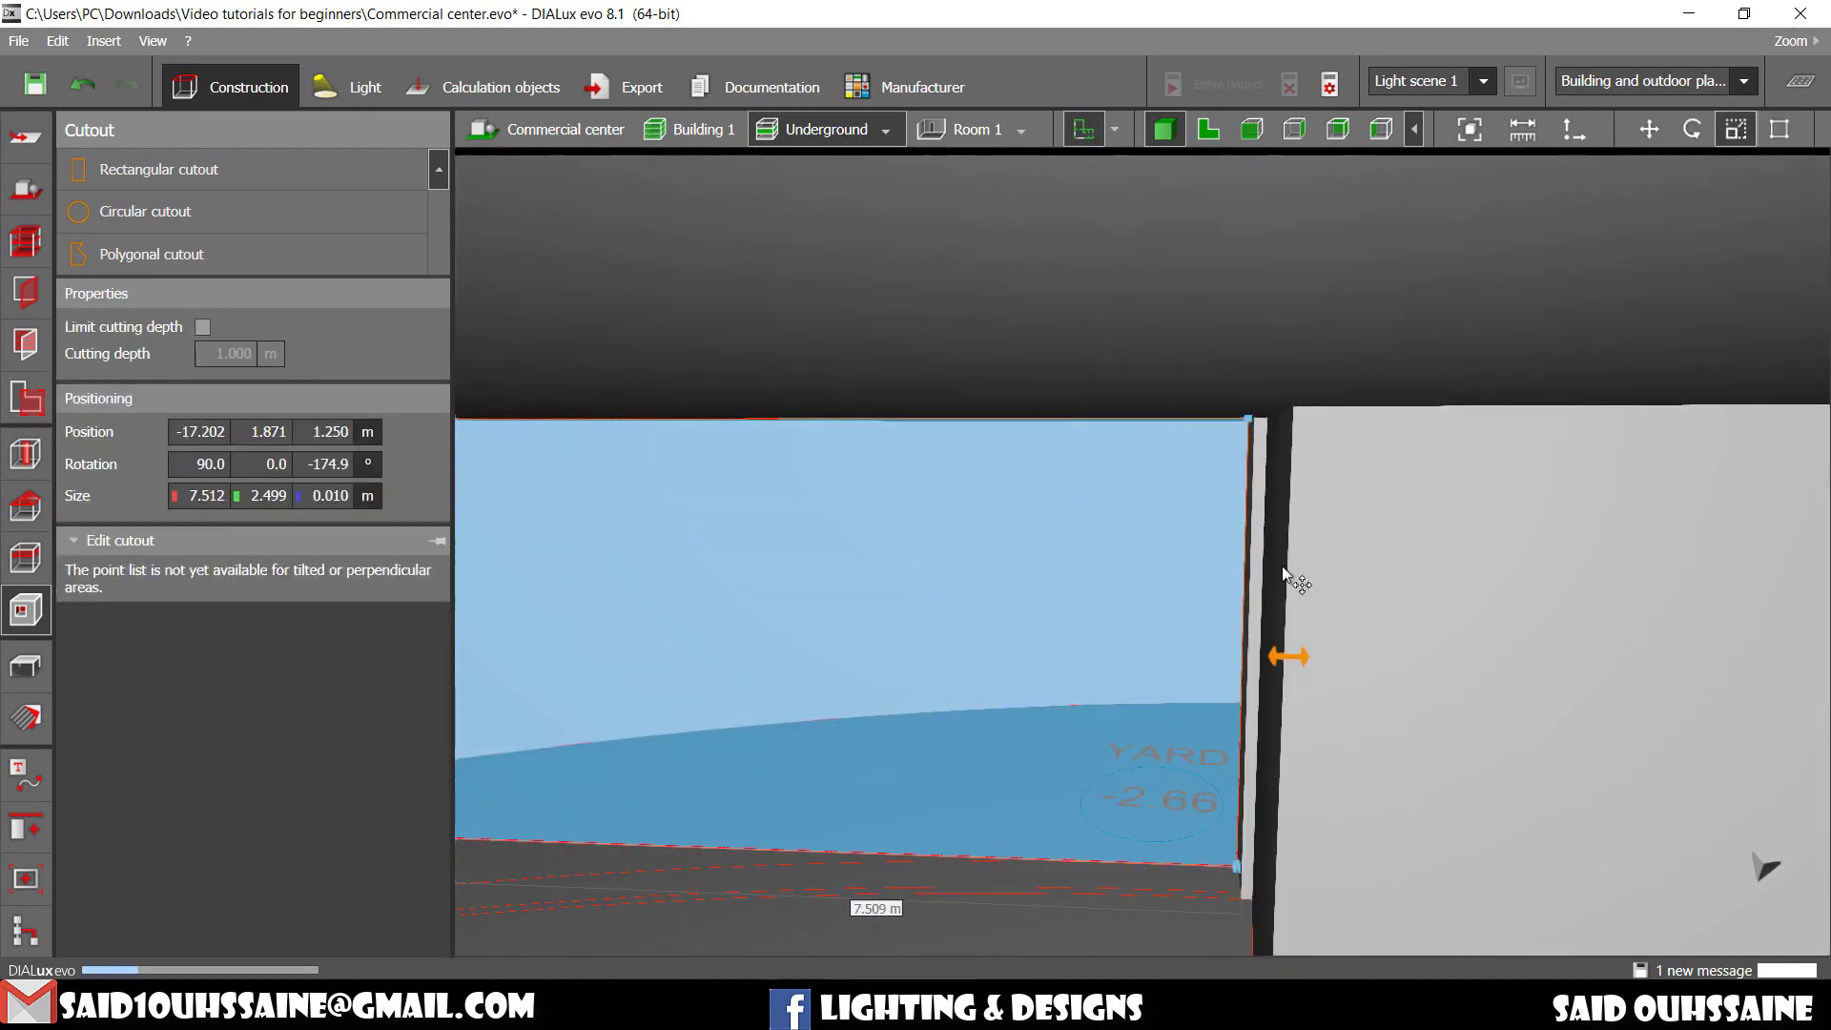
Step: Raise the cutout's top edge to make it about 2.85 m high
scroll(1281, 564, down, 2)
right_drag(1281, 564, 1045, 507)
scroll(1260, 515, down, 2)
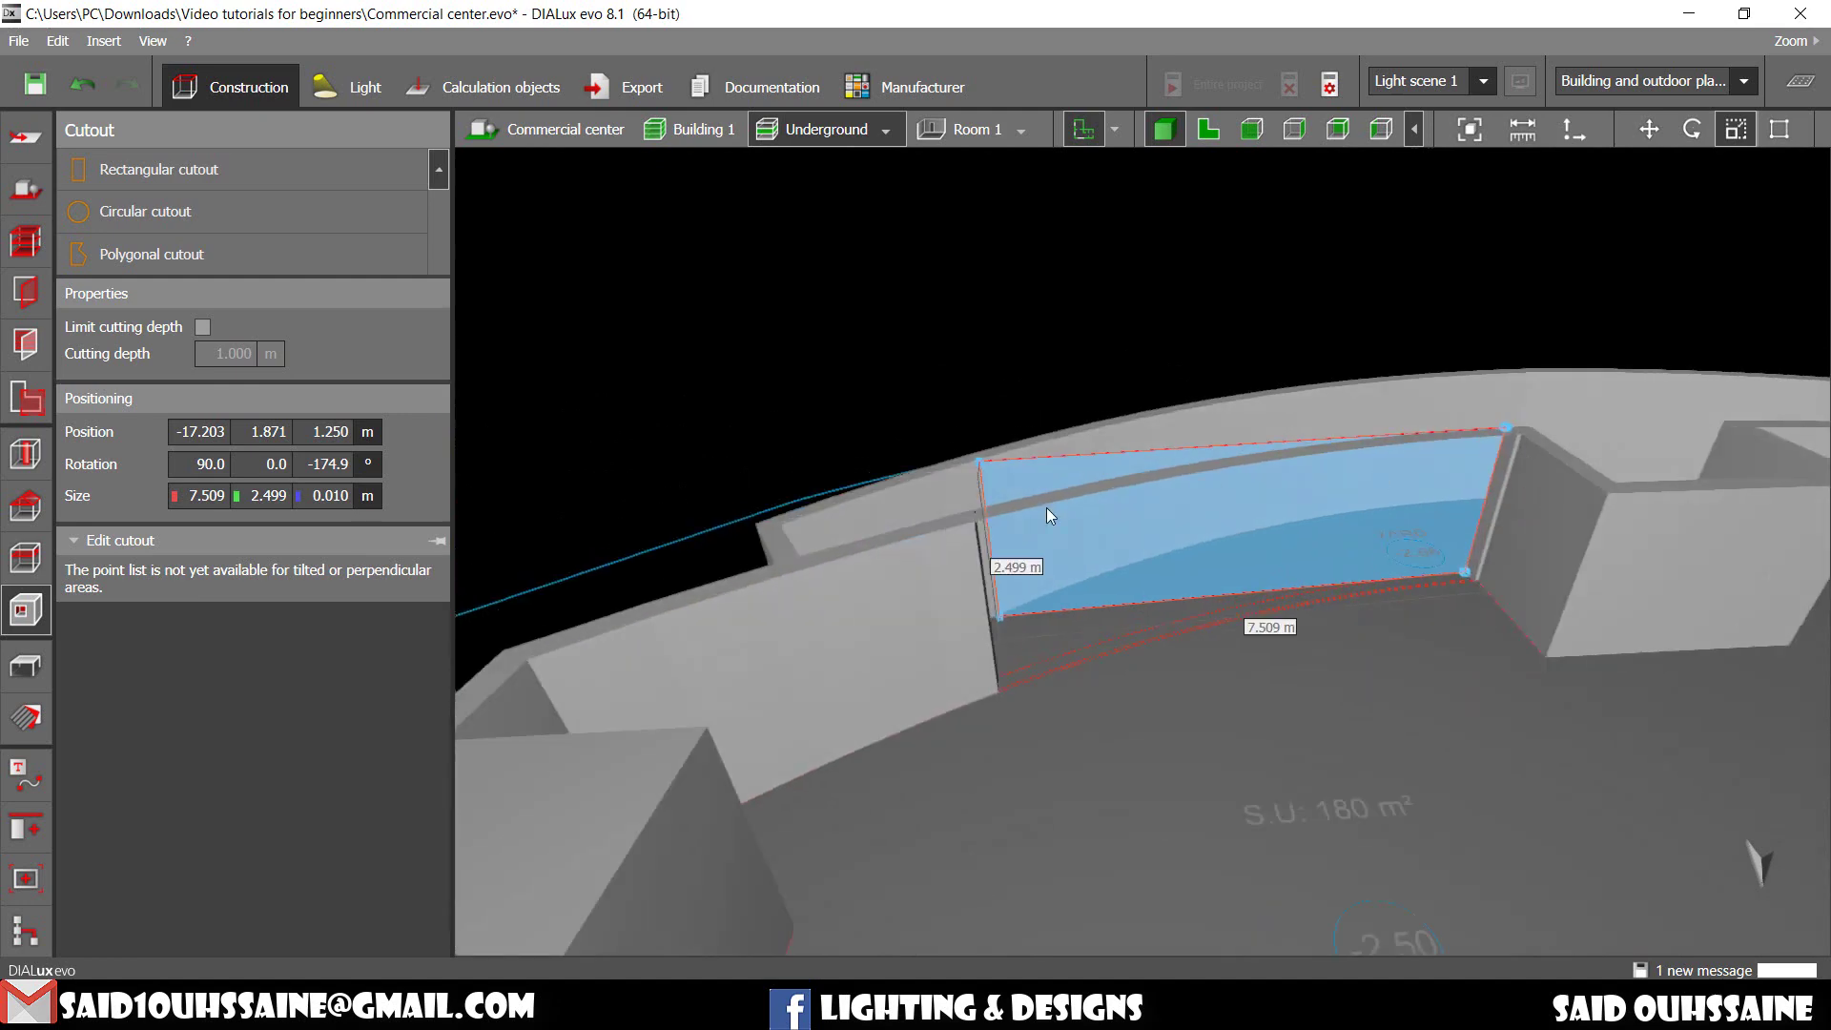
scroll(1047, 515, up, 2)
right_drag(923, 523, 1375, 563)
scroll(986, 609, down, 1)
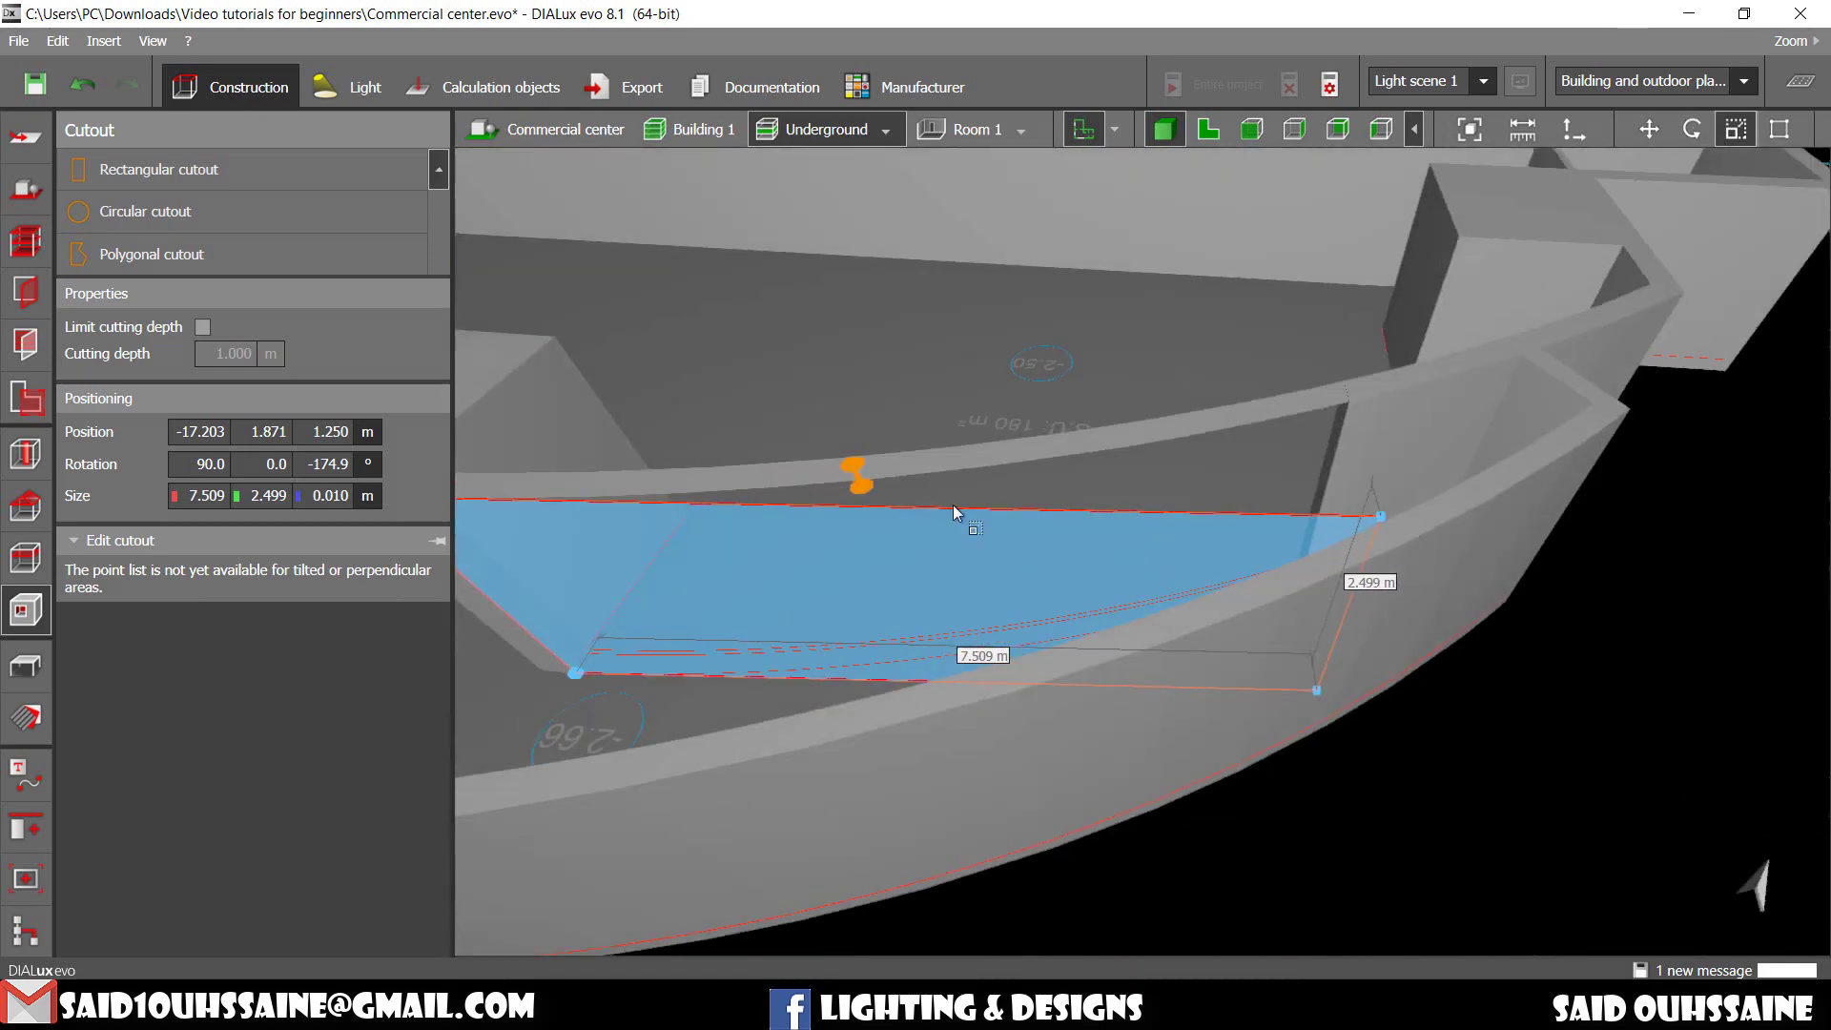
drag(952, 507, 952, 461)
Step: Draw a narrow rectangular cutout about 0.04 m wide and 2.49 m high on the curved wall beside the wall corner
right_drag(952, 462, 1463, 597)
scroll(1468, 722, up, 5)
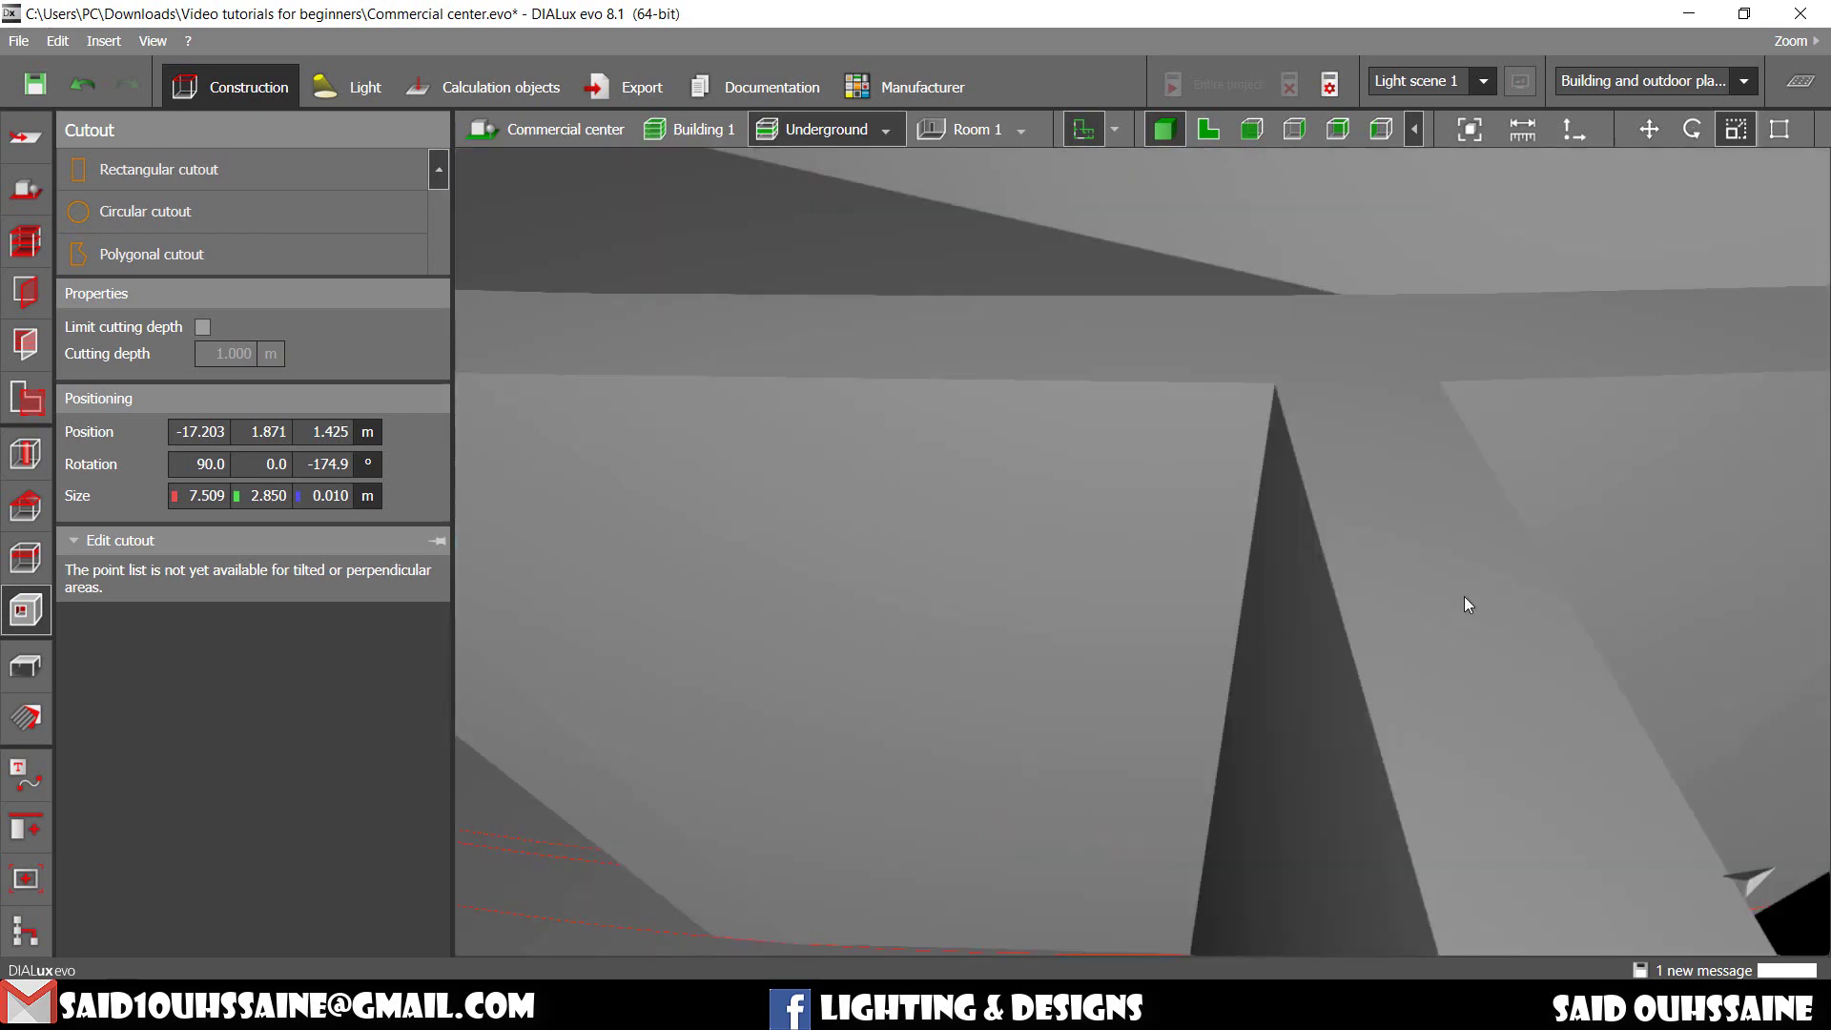
click(340, 164)
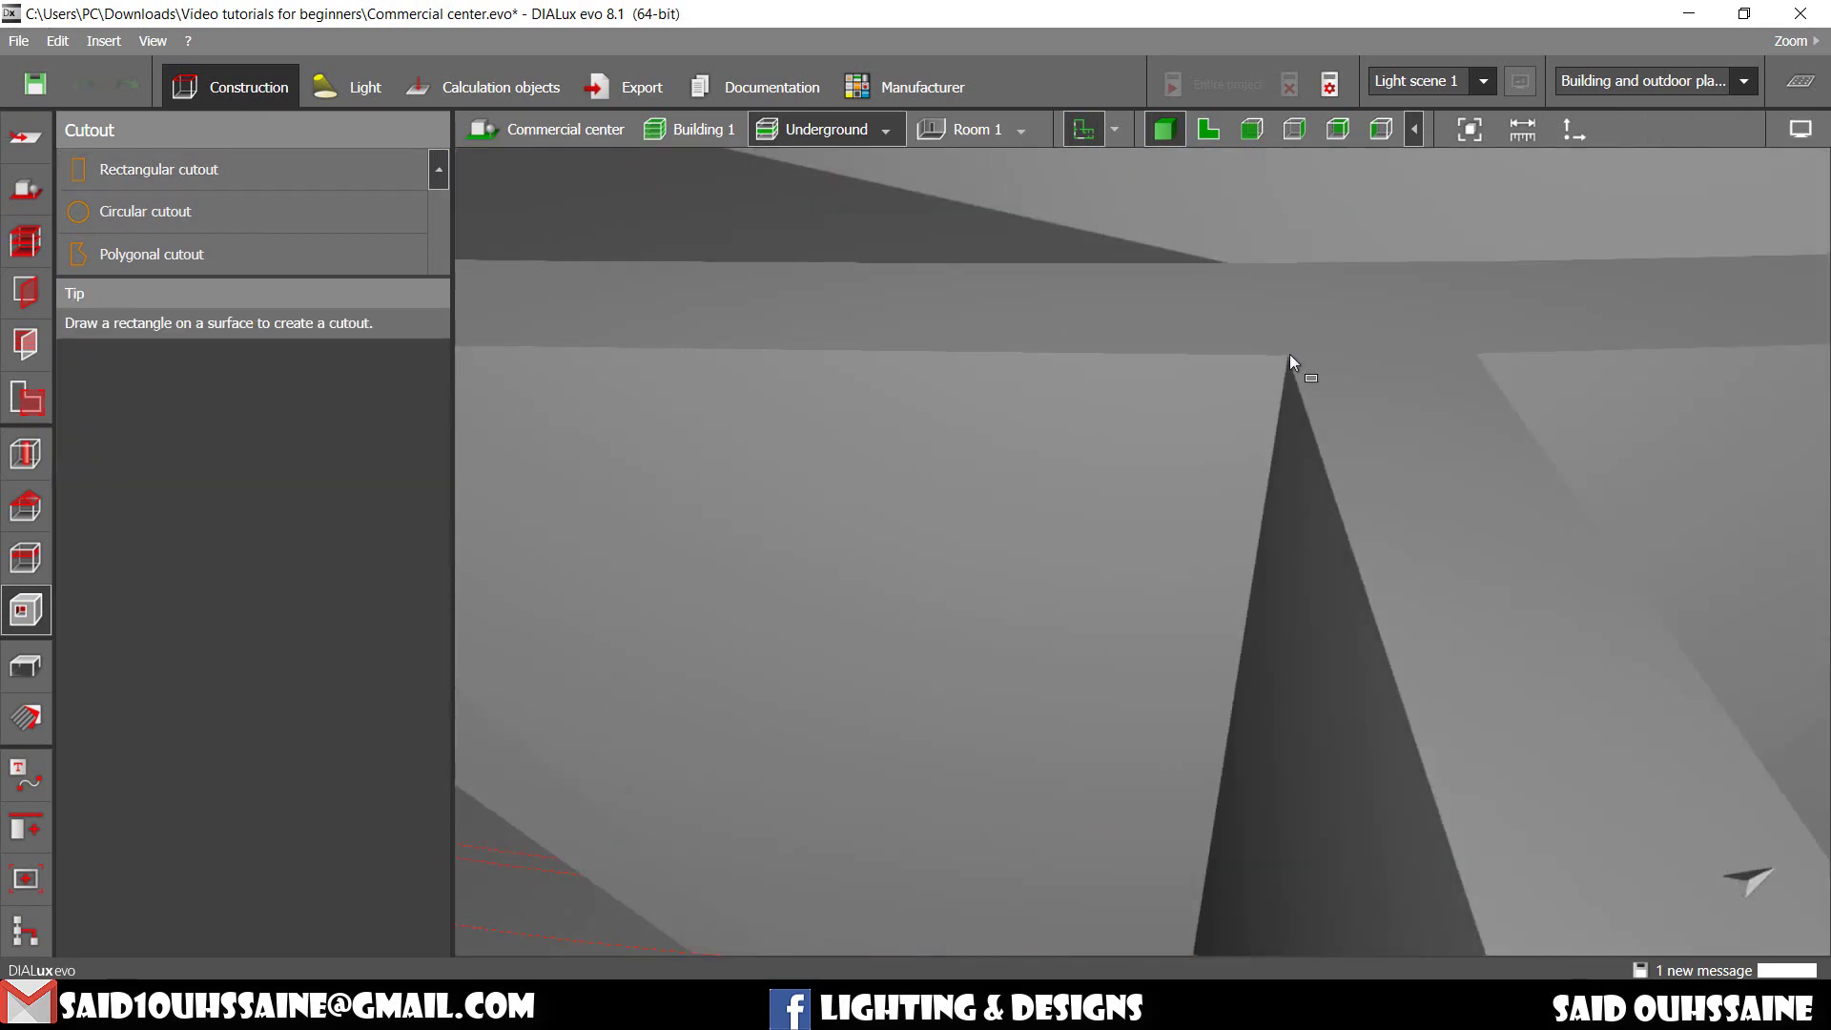
click(1257, 365)
click(1222, 364)
scroll(1182, 638, down, 2)
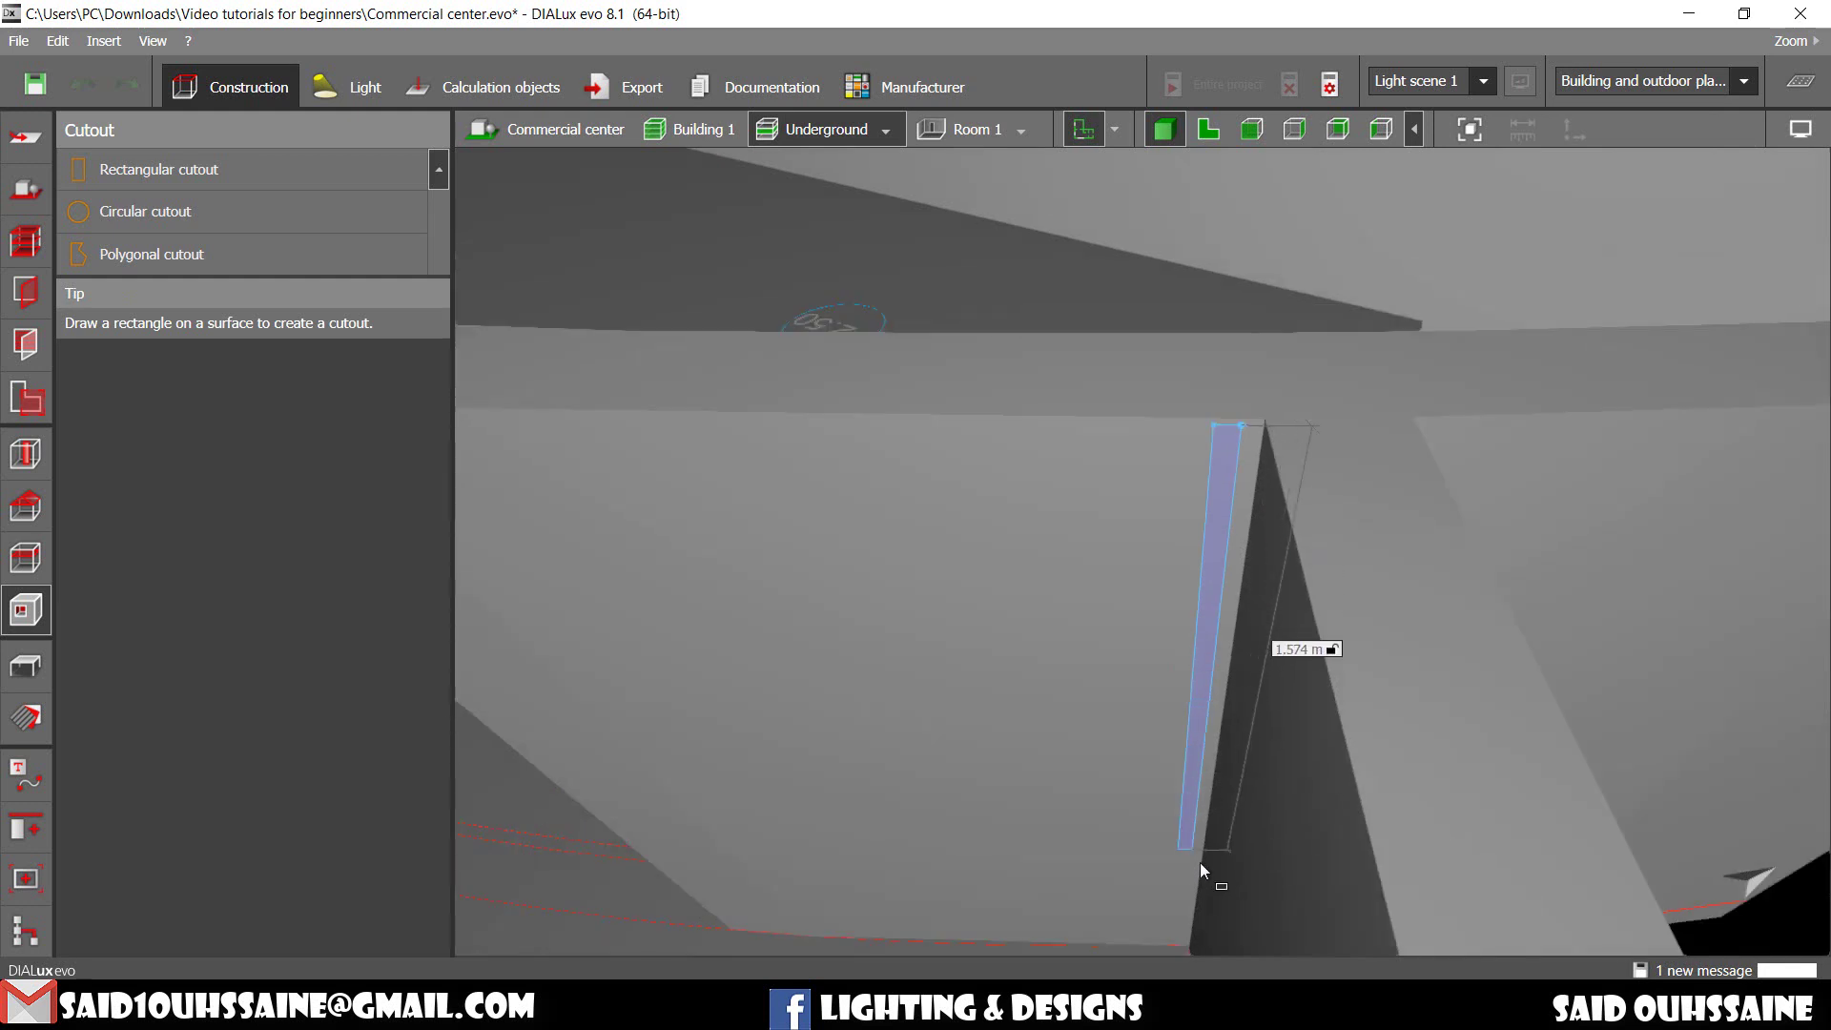
click(1201, 951)
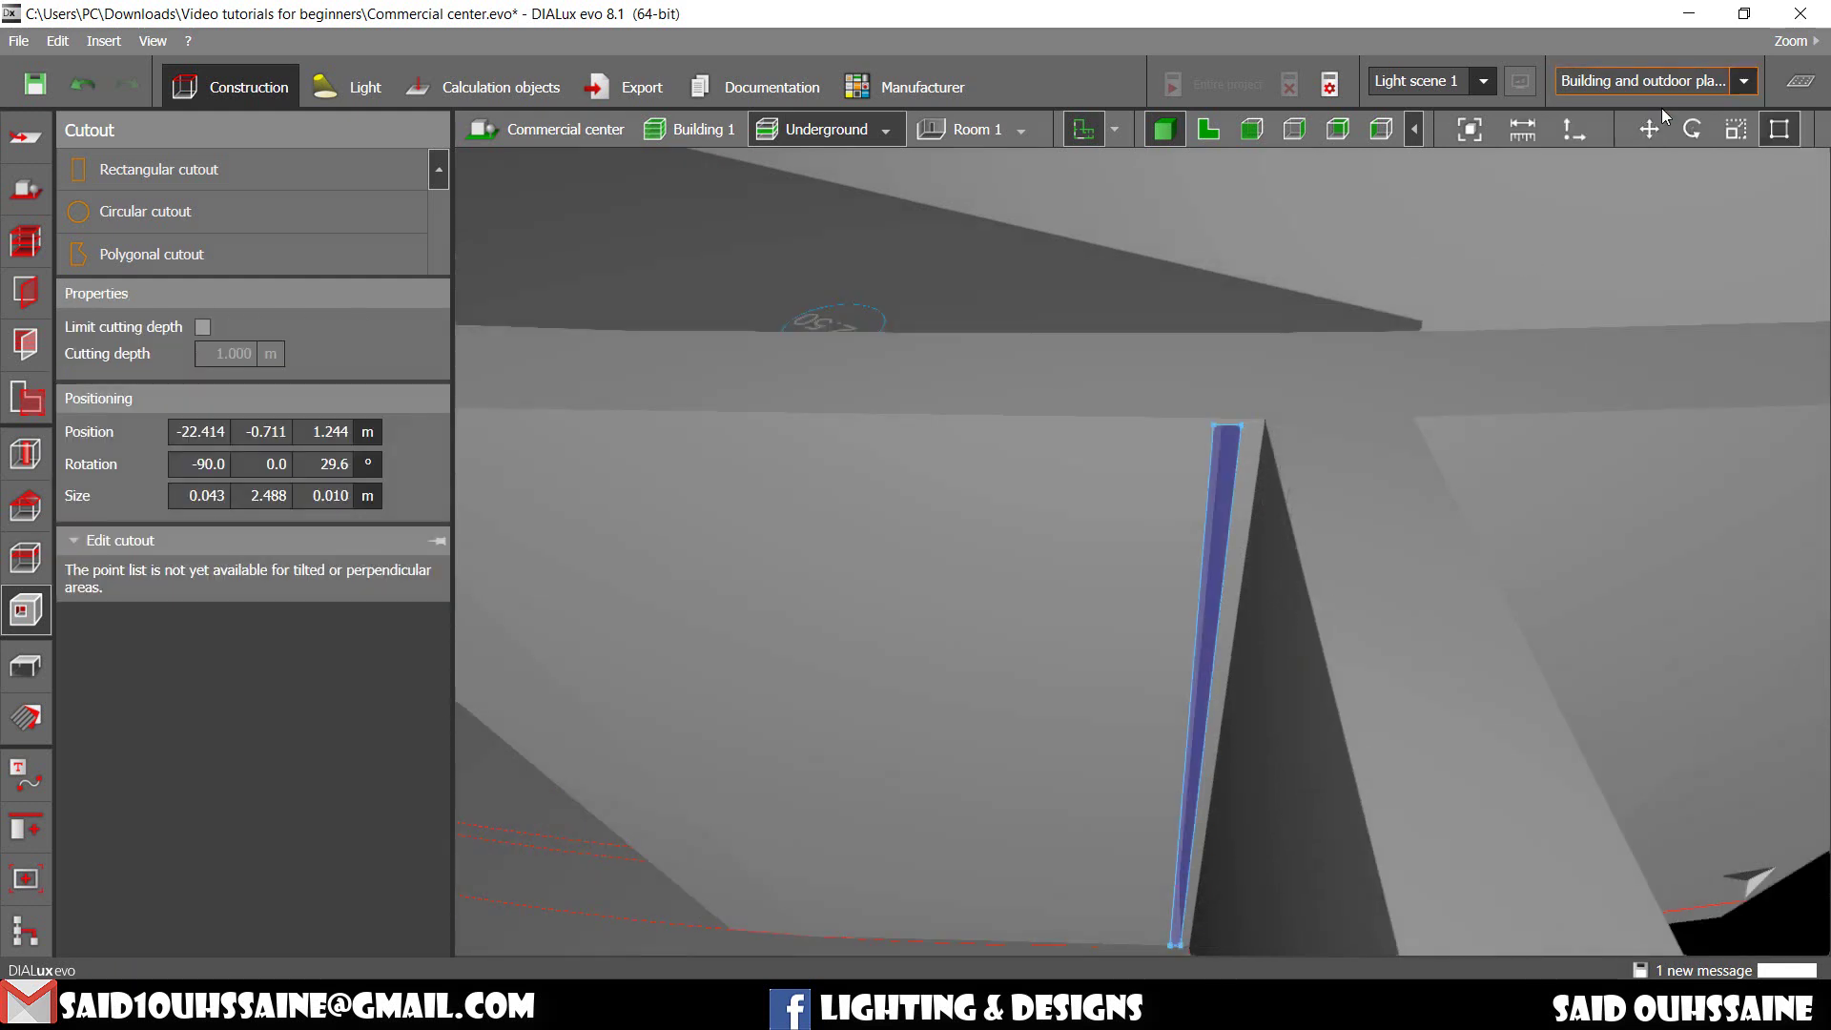
Step: Scale the narrow cutout to about 1.85 m wide, reaching the large cutout, and raise its top edge to make it 2.50 m high
click(1736, 129)
scroll(1207, 631, down, 1)
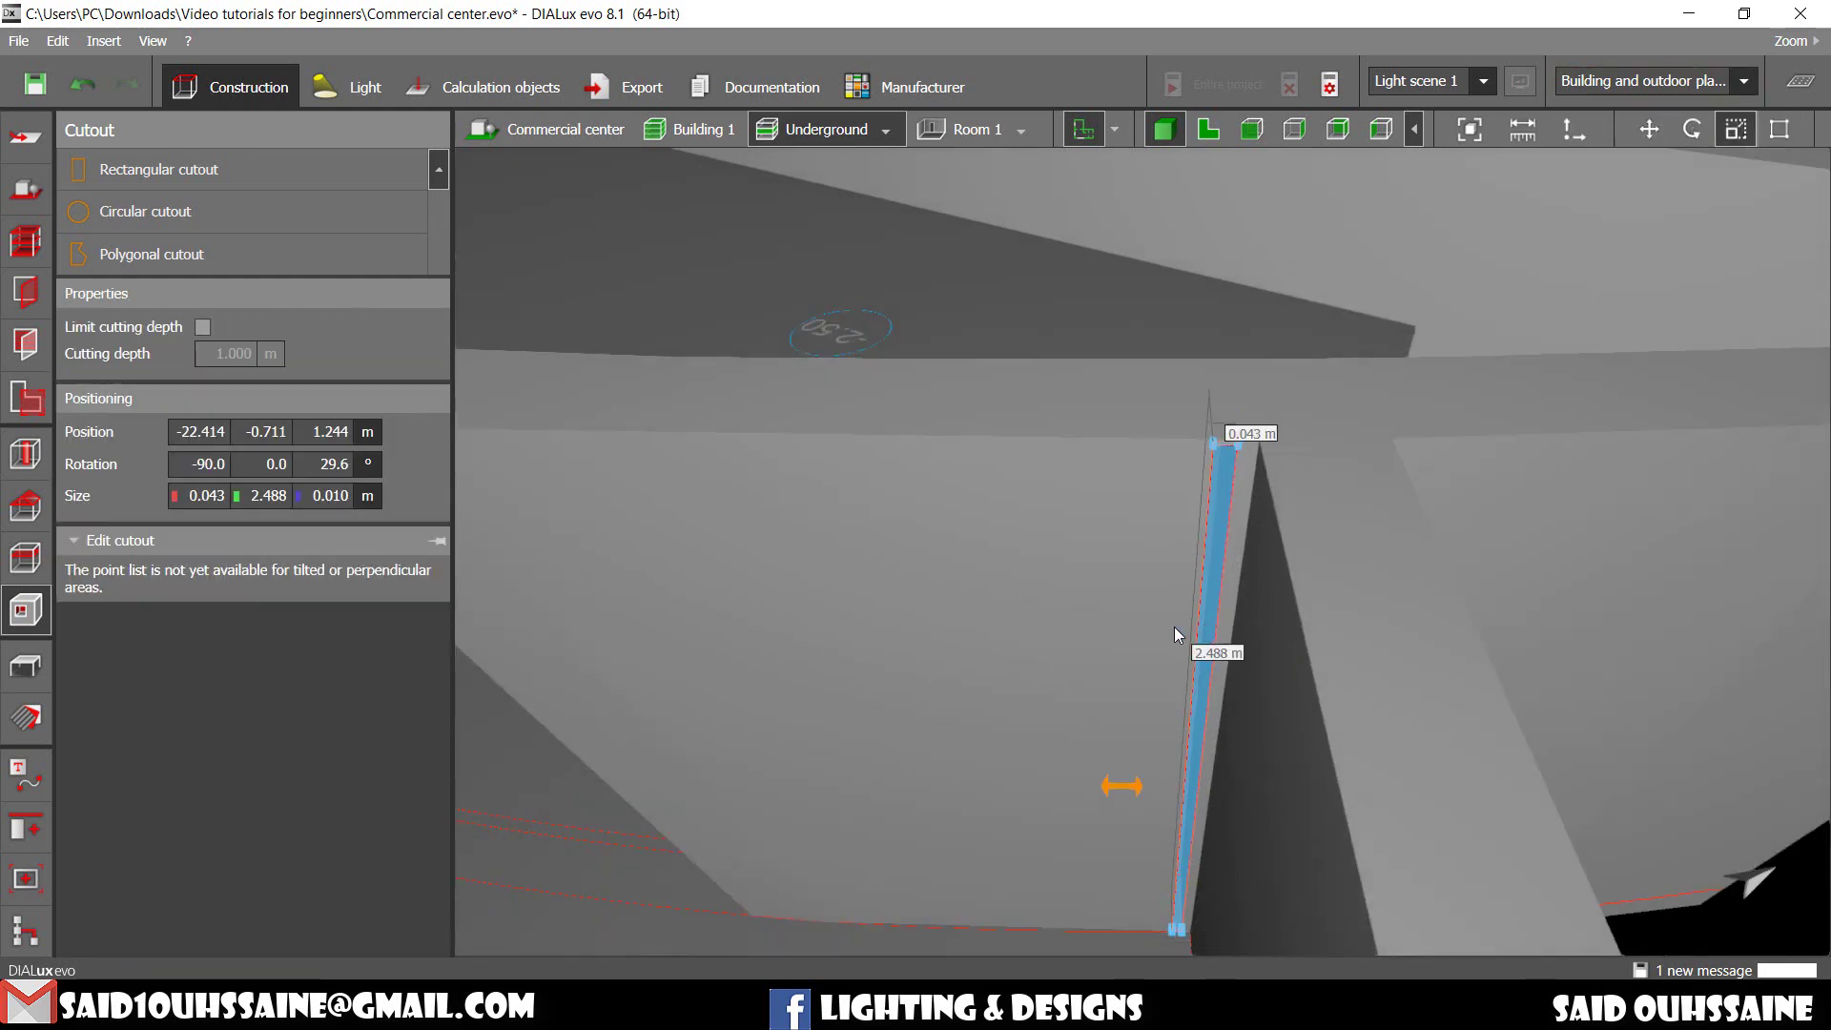
drag(1175, 626, 281, 645)
middle_drag(1248, 547, 1553, 467)
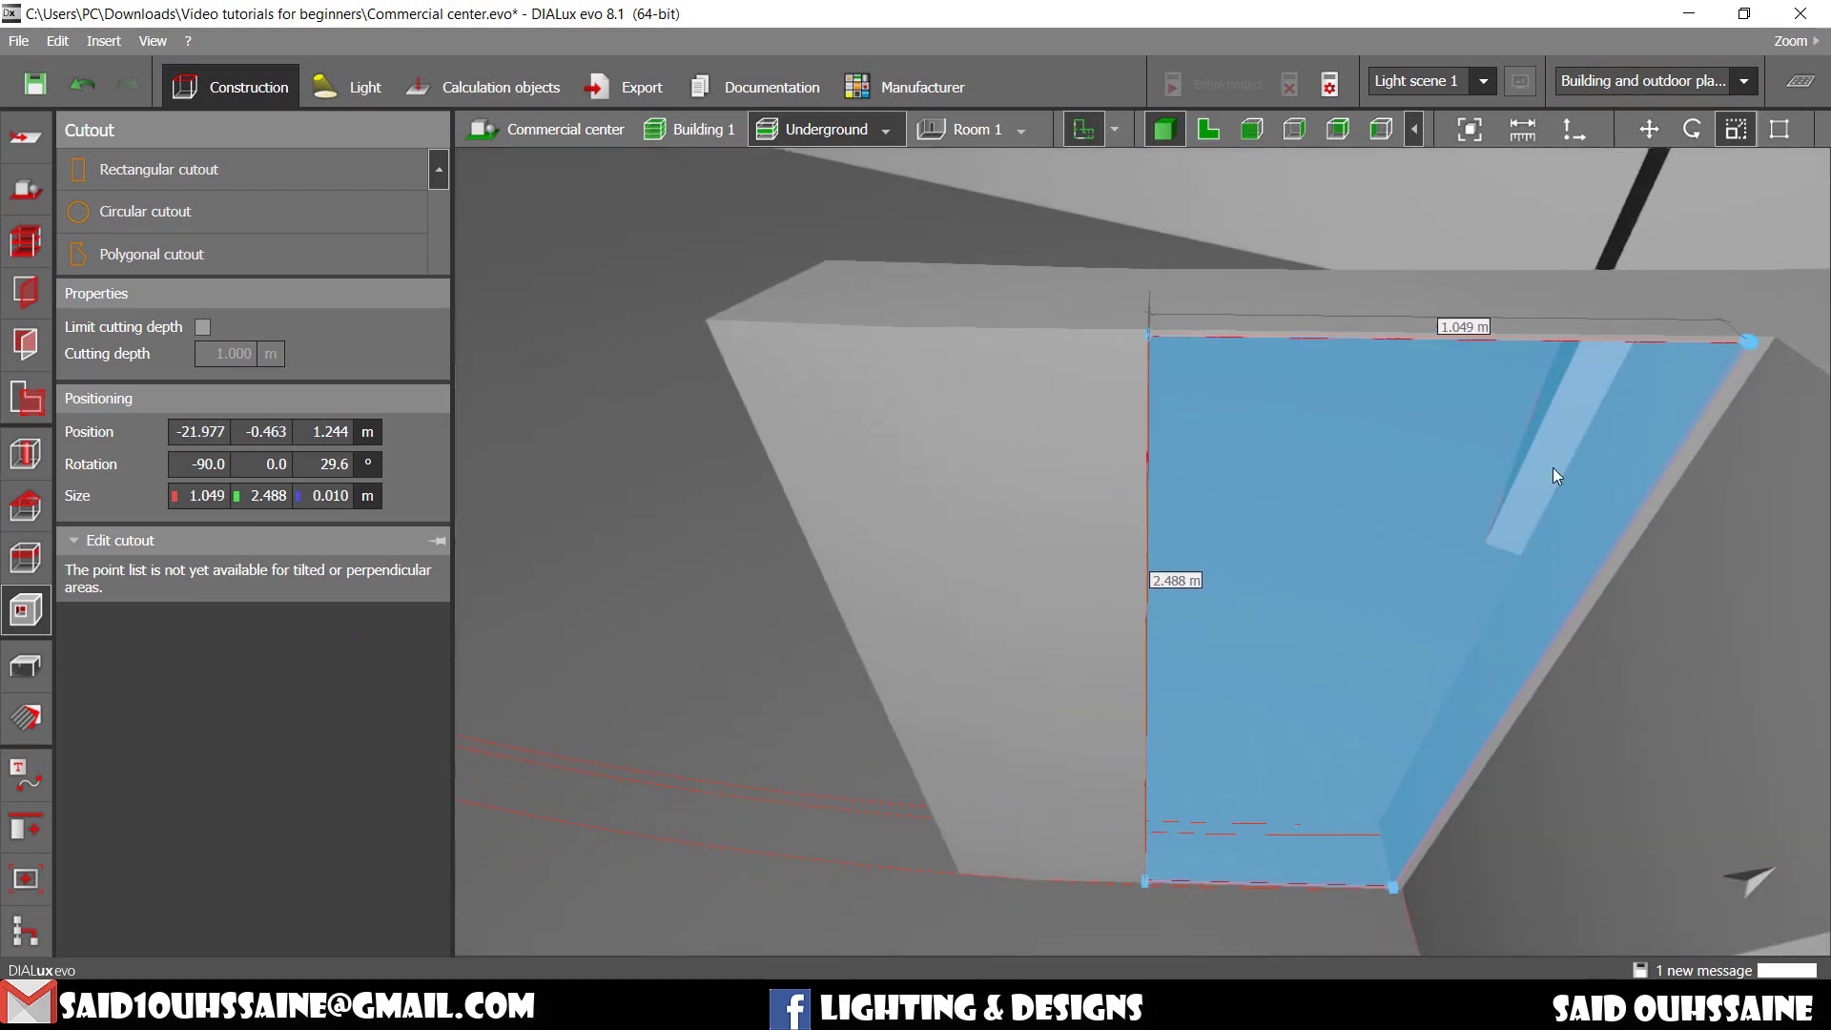
drag(1142, 471, 471, 472)
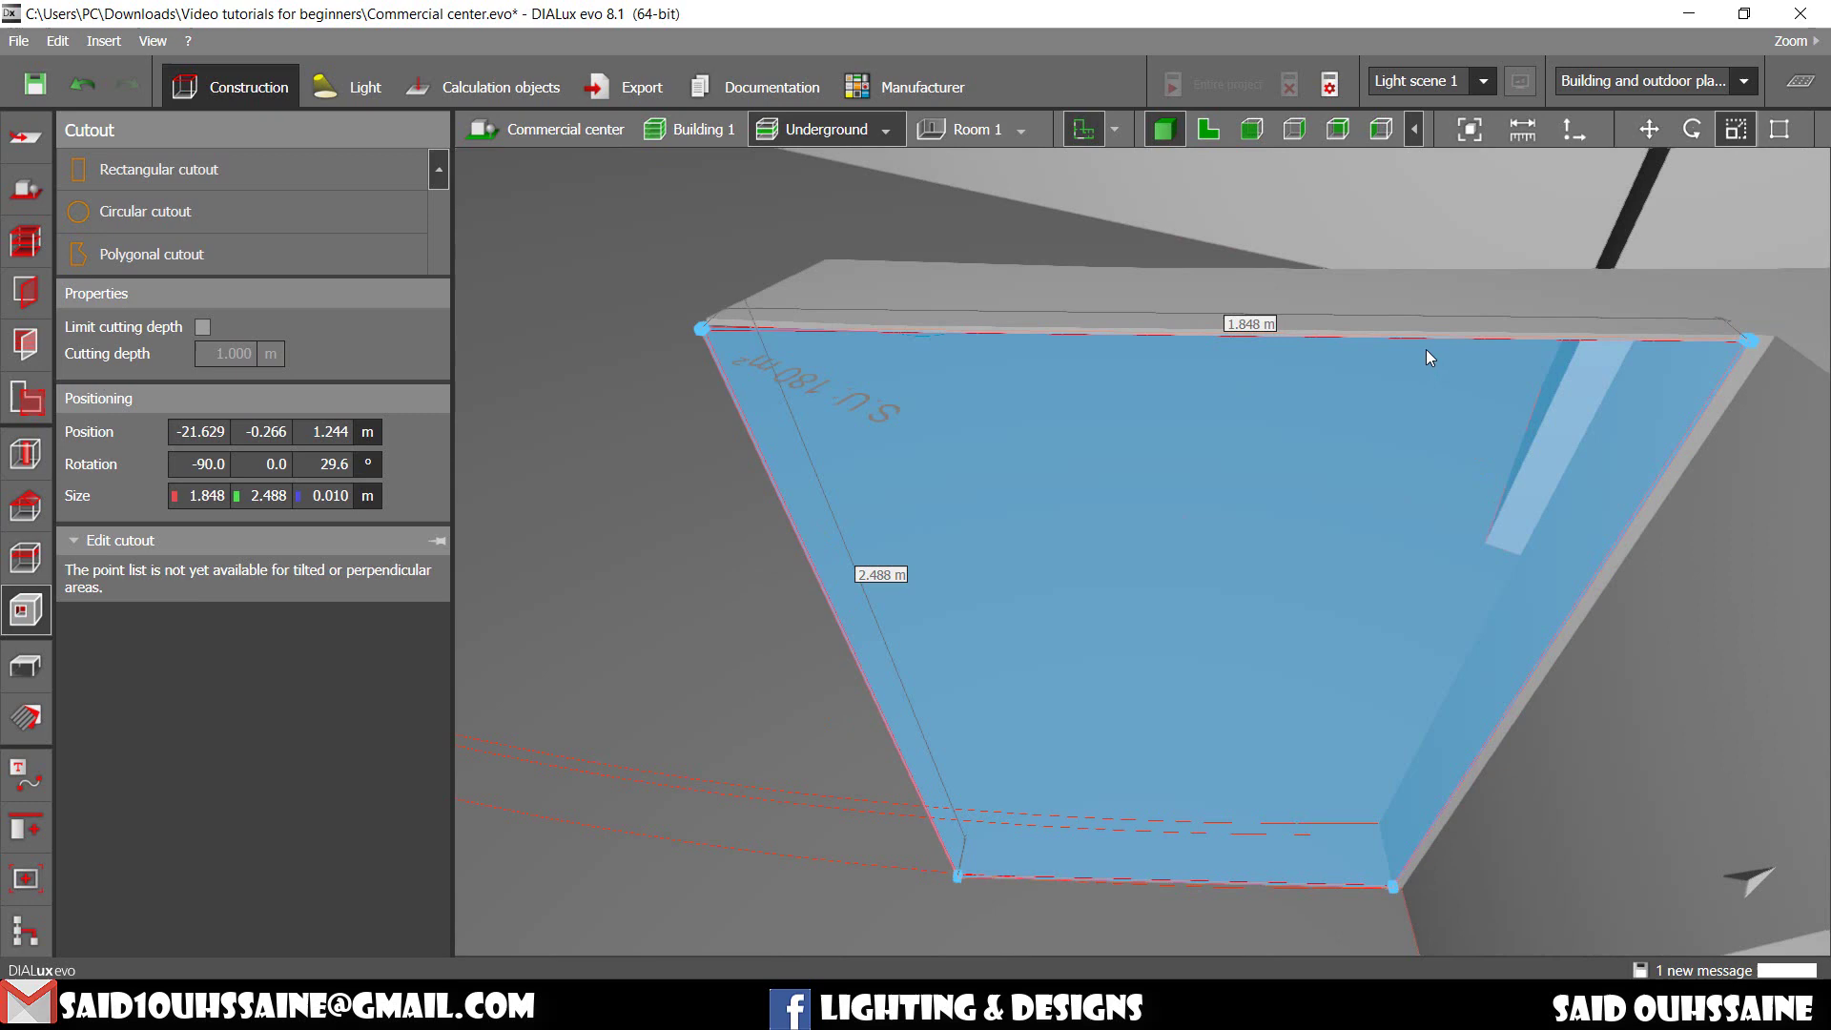
drag(1426, 342, 1427, 330)
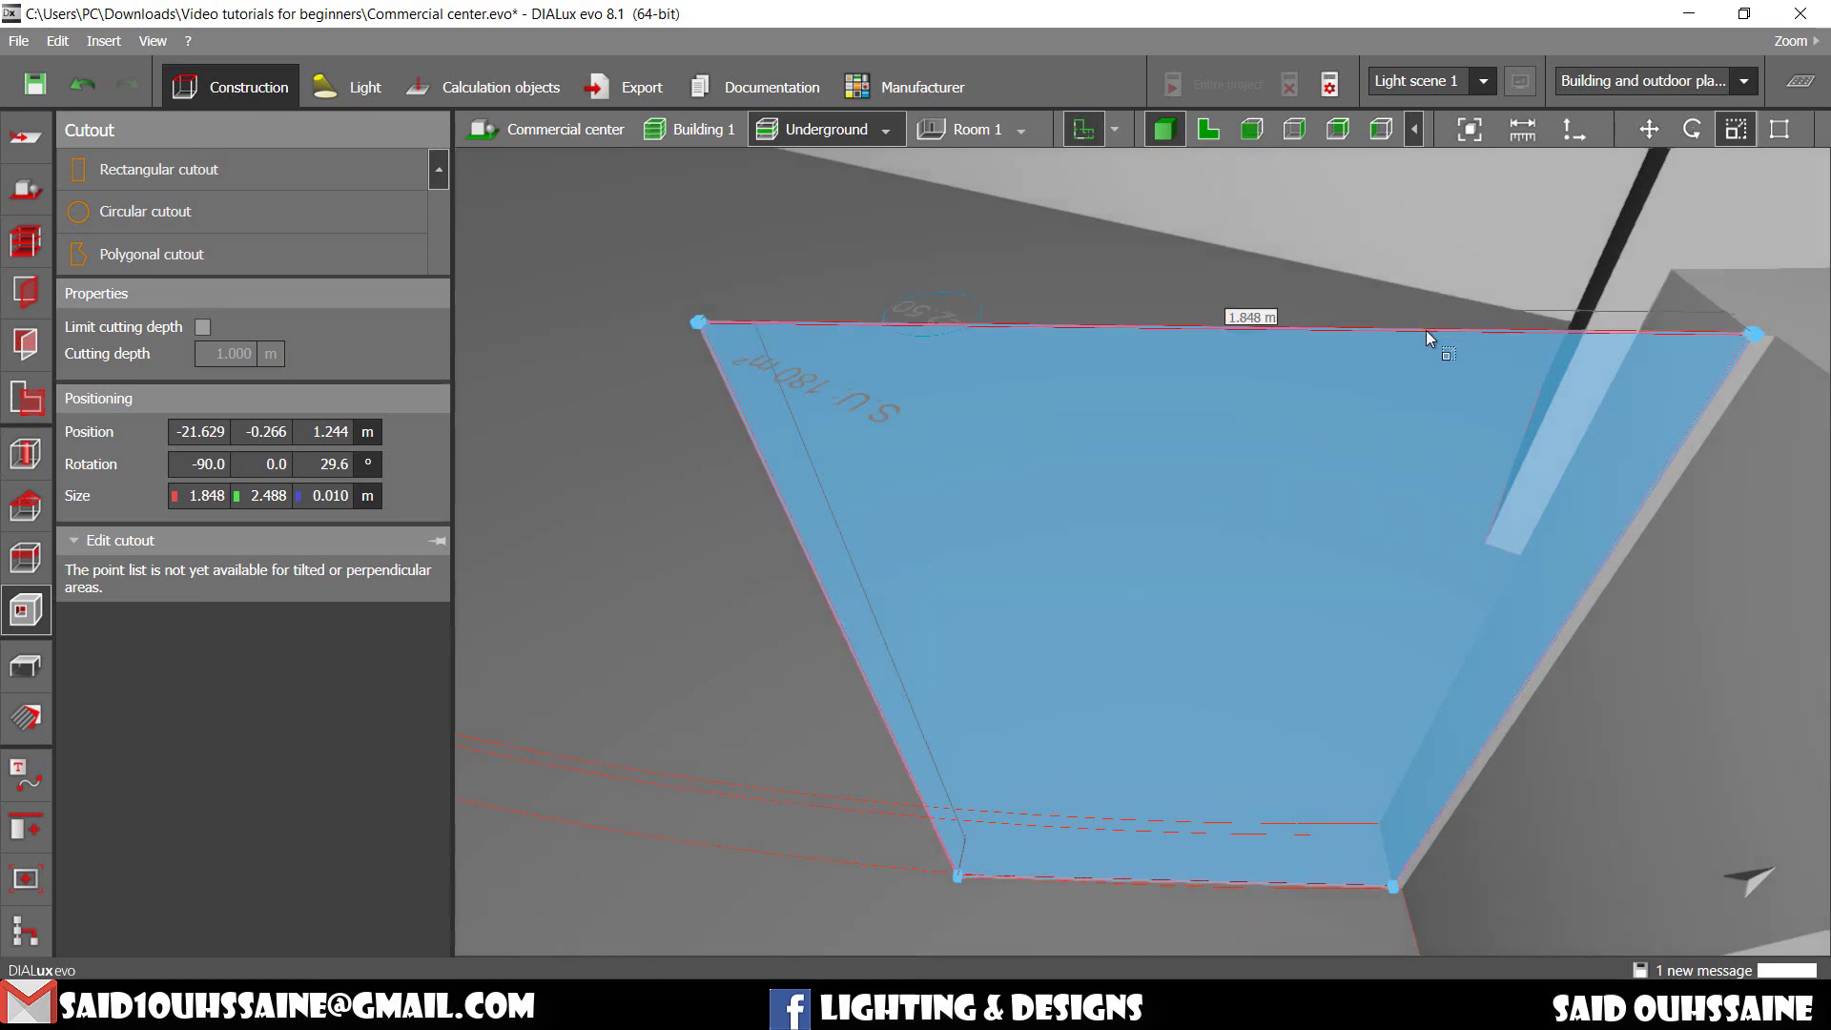
scroll(1427, 332, down, 1)
Step: Extend the small cutout's edge toward the wall corner until it is about 1.88 m wide
middle_drag(1801, 471, 1348, 468)
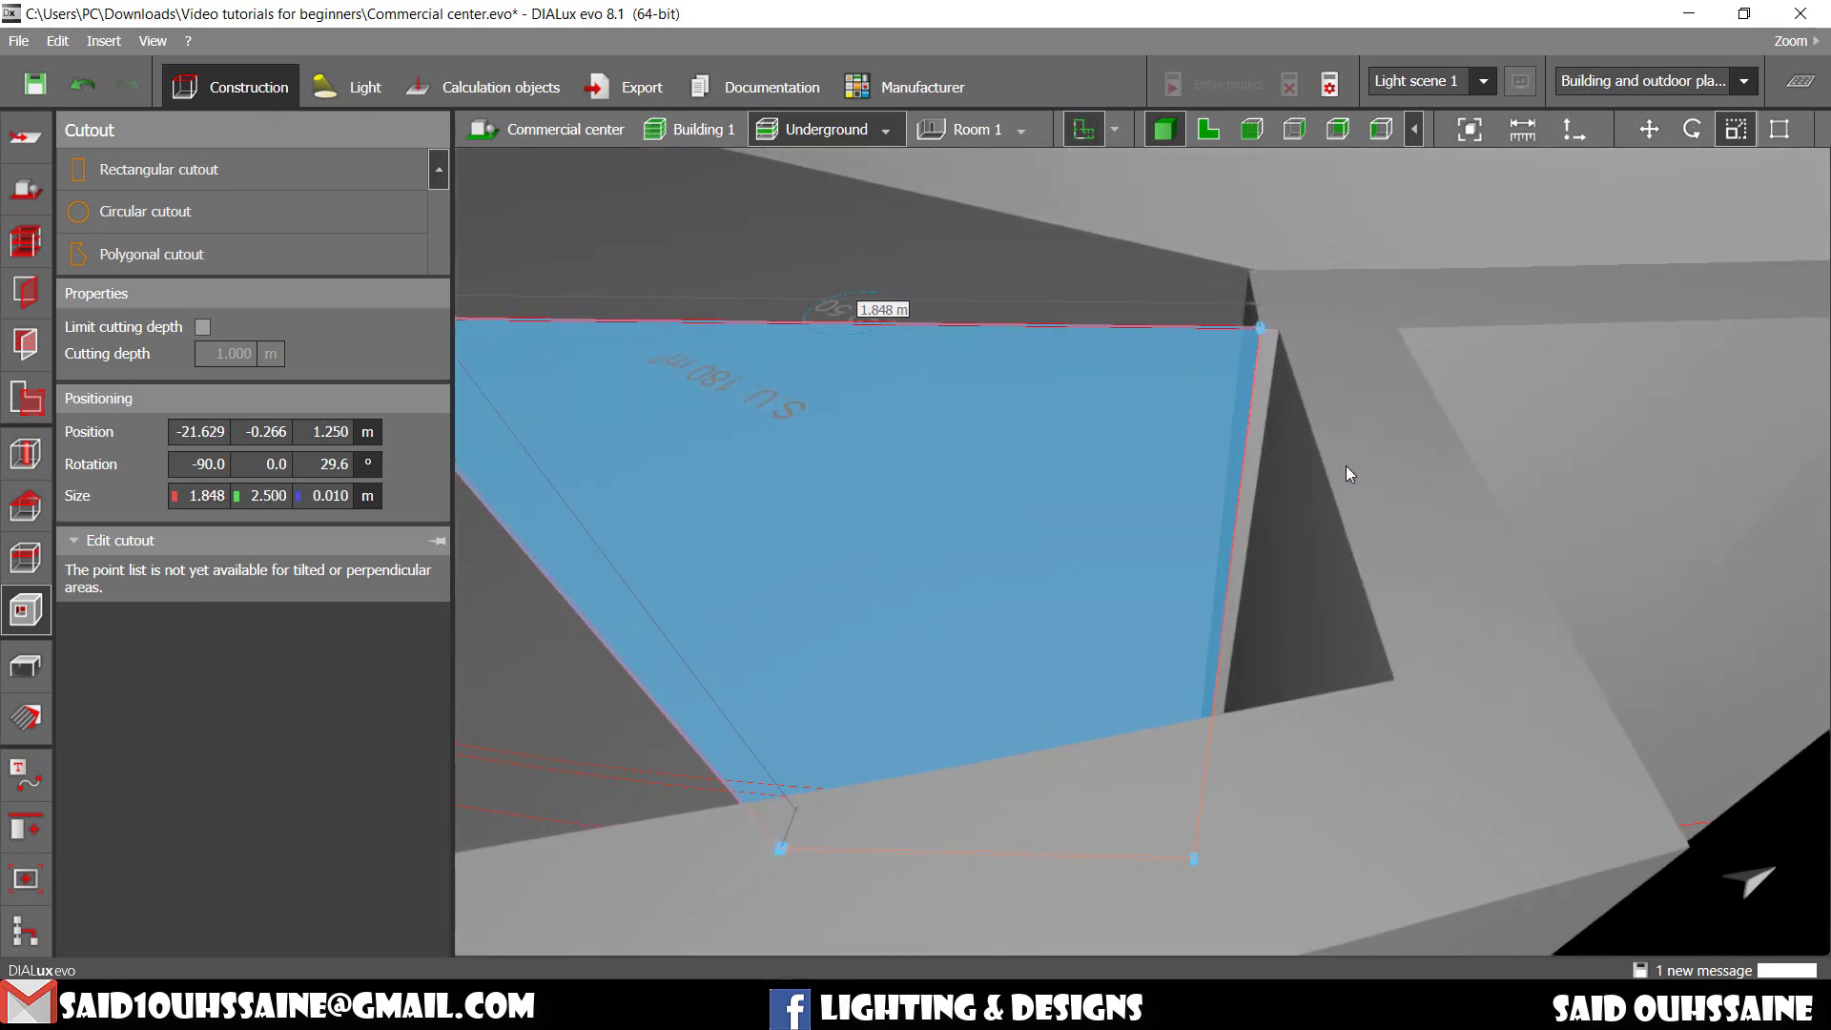
scroll(1308, 450, up, 4)
scroll(1256, 423, up, 1)
drag(1198, 394, 1264, 400)
scroll(1295, 441, down, 2)
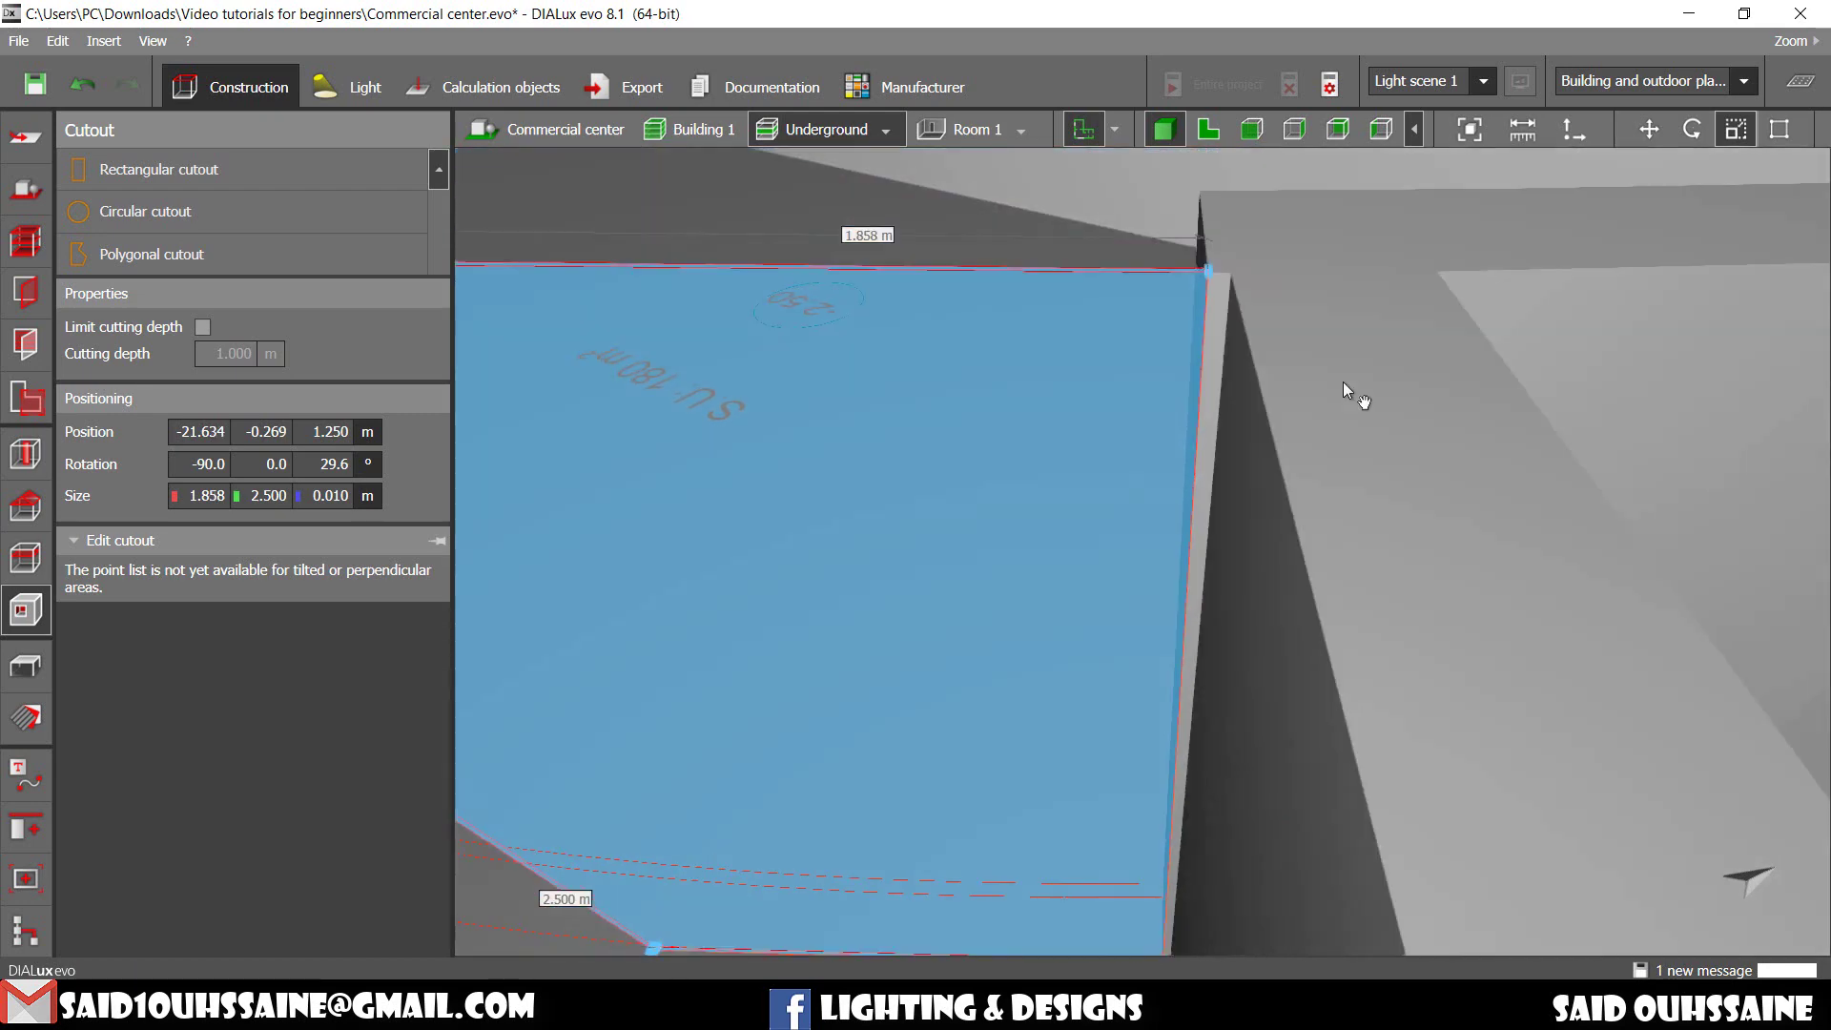
middle_drag(1343, 383, 1314, 382)
drag(1181, 362, 1220, 362)
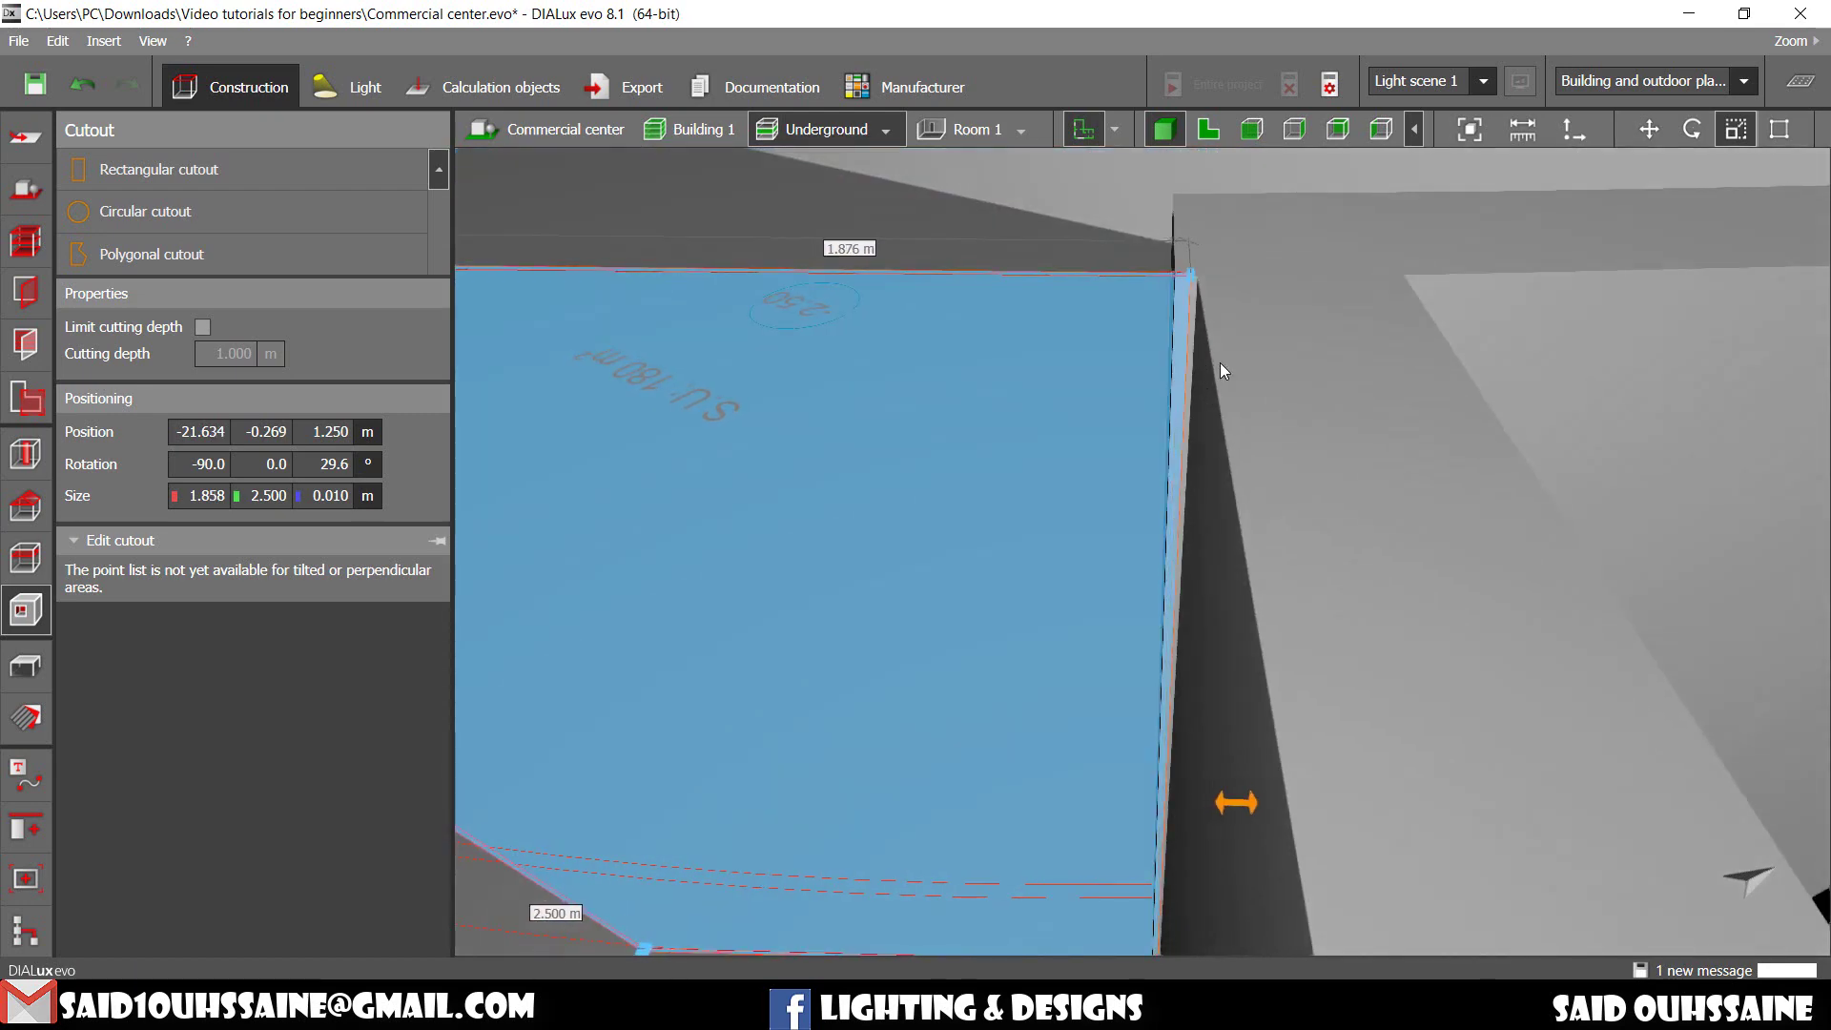
scroll(1216, 376, down, 2)
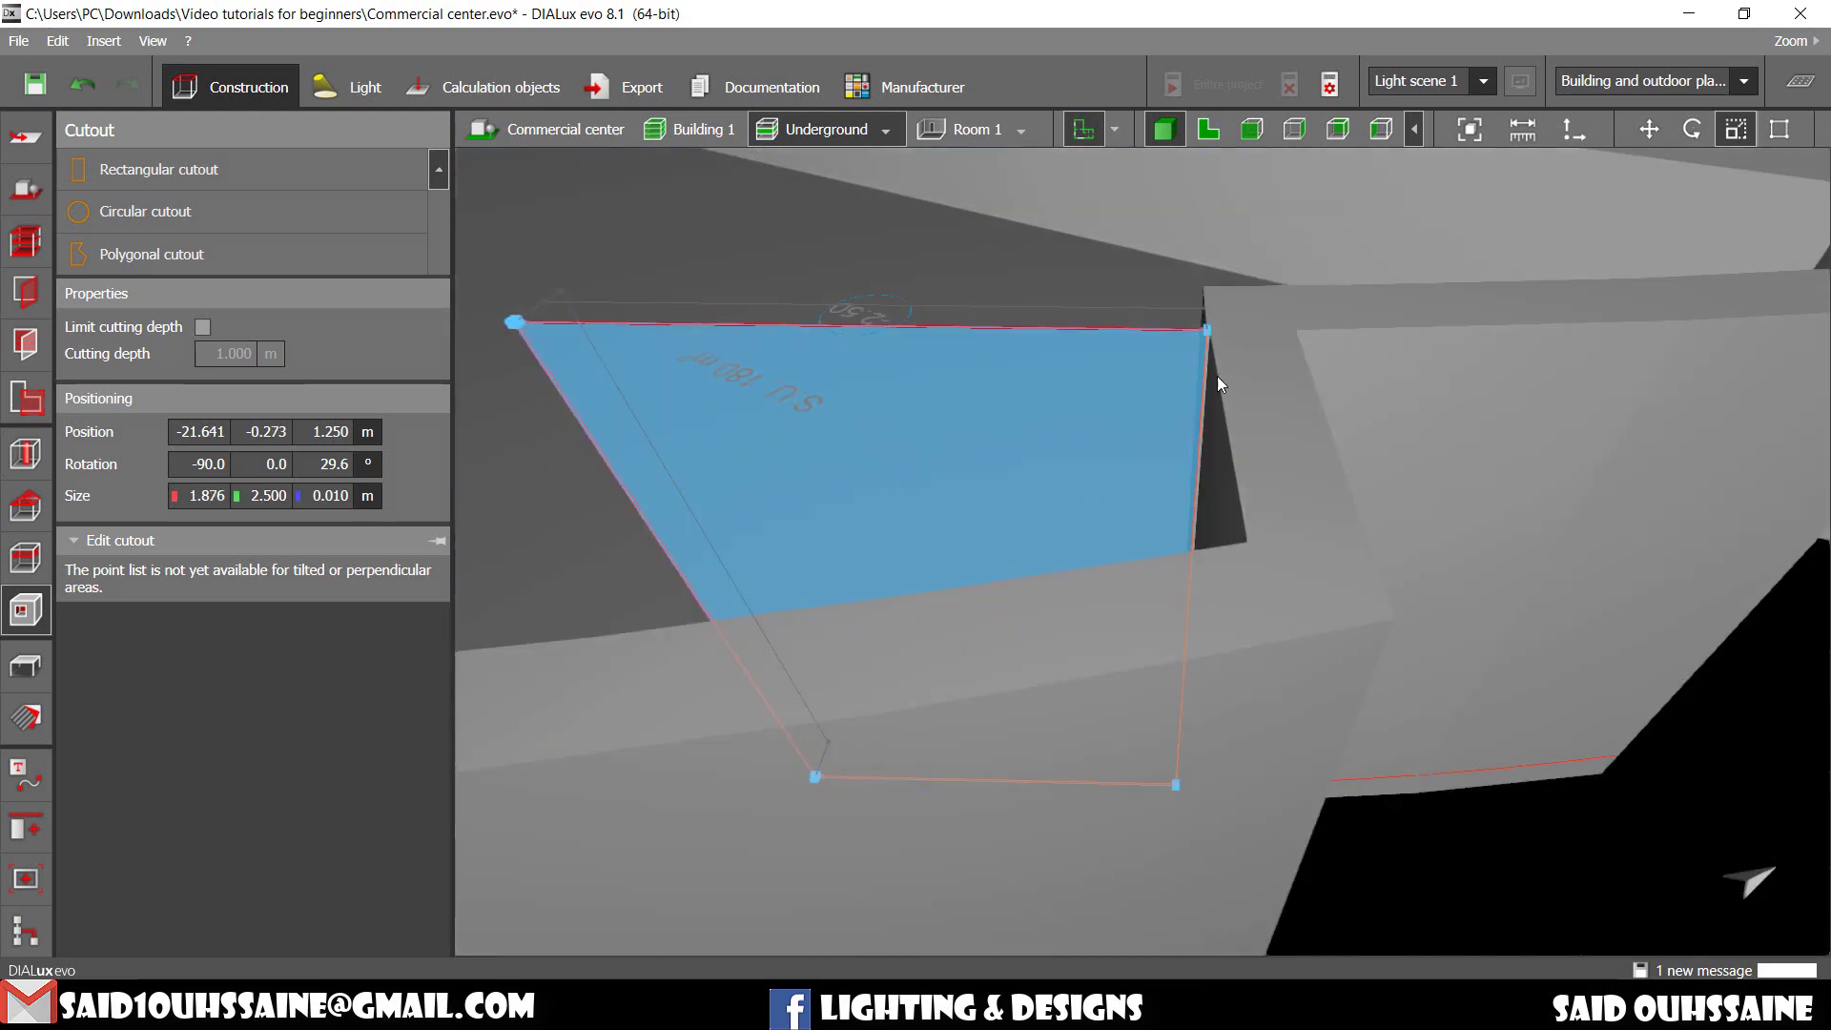
Step: Raise the small cutout's bottom edge to leave a low sill, making it about 2.30 m high, and decline saving the project
scroll(1284, 610, down, 3)
middle_drag(844, 460, 1091, 467)
drag(1032, 295, 1173, 403)
right_drag(1172, 402, 1450, 270)
scroll(993, 702, up, 5)
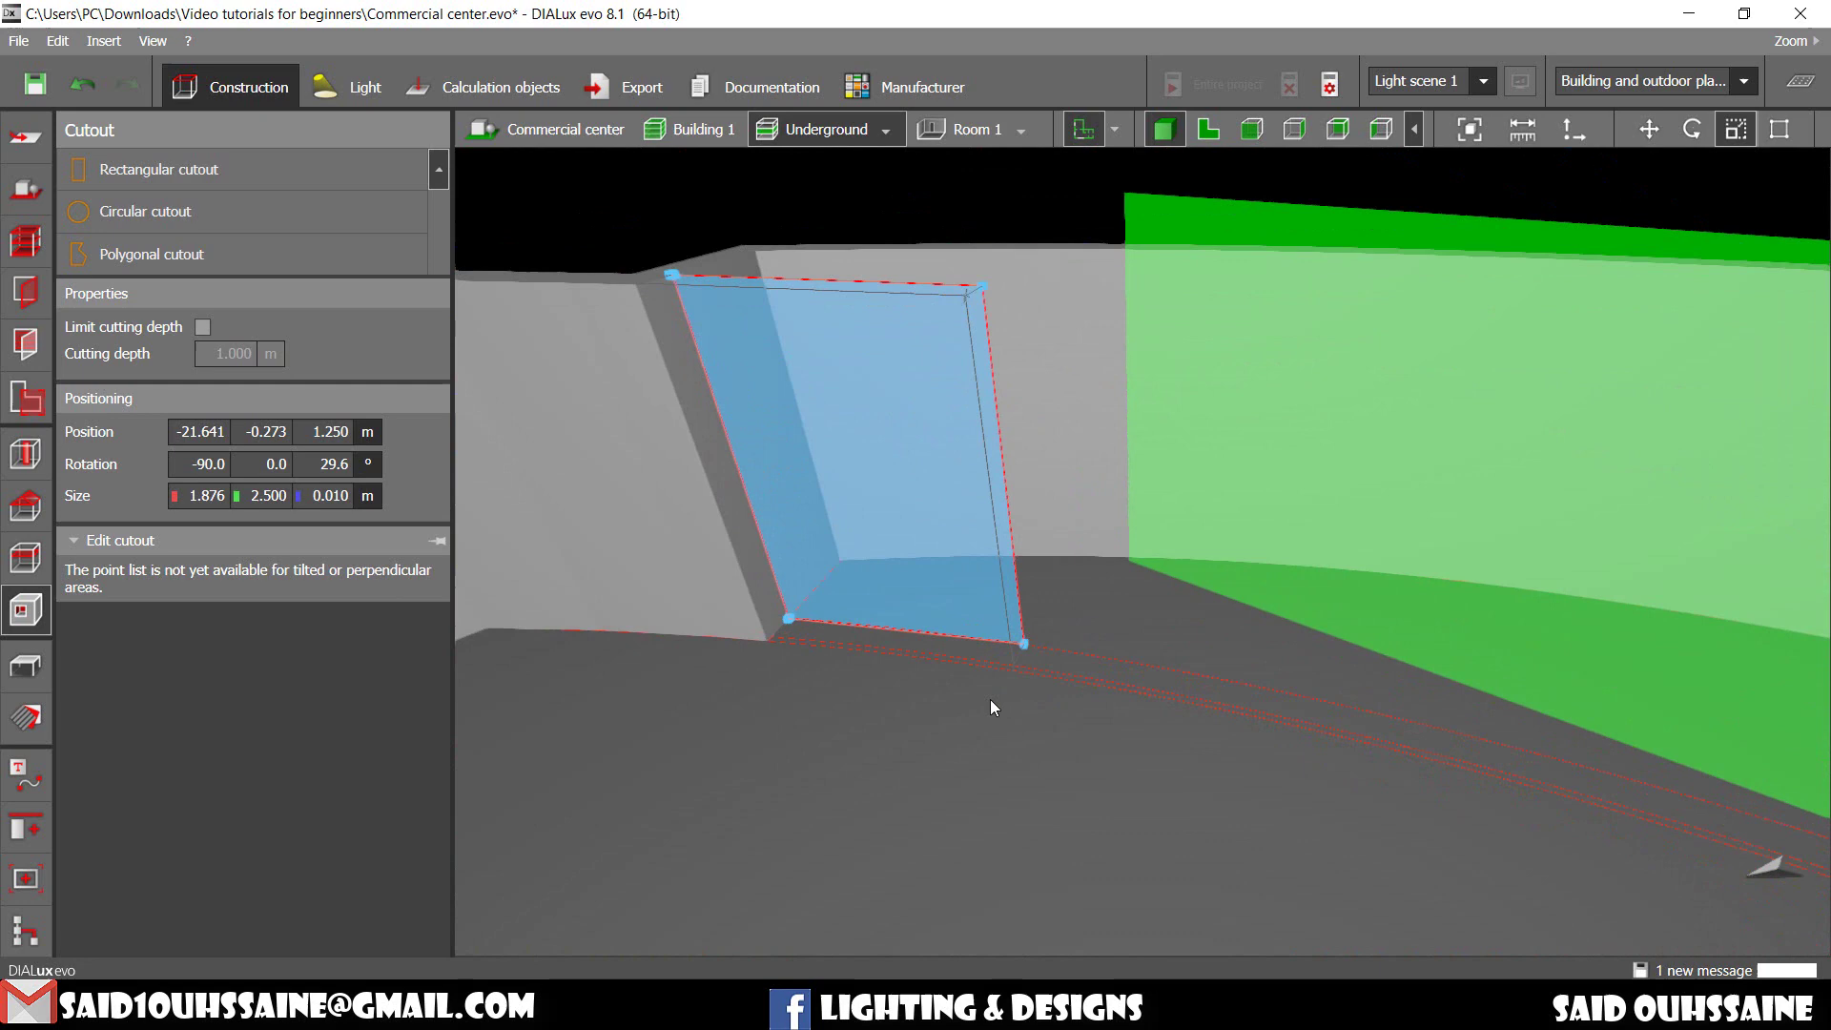
right_drag(946, 689, 976, 656)
middle_drag(1082, 534, 1215, 495)
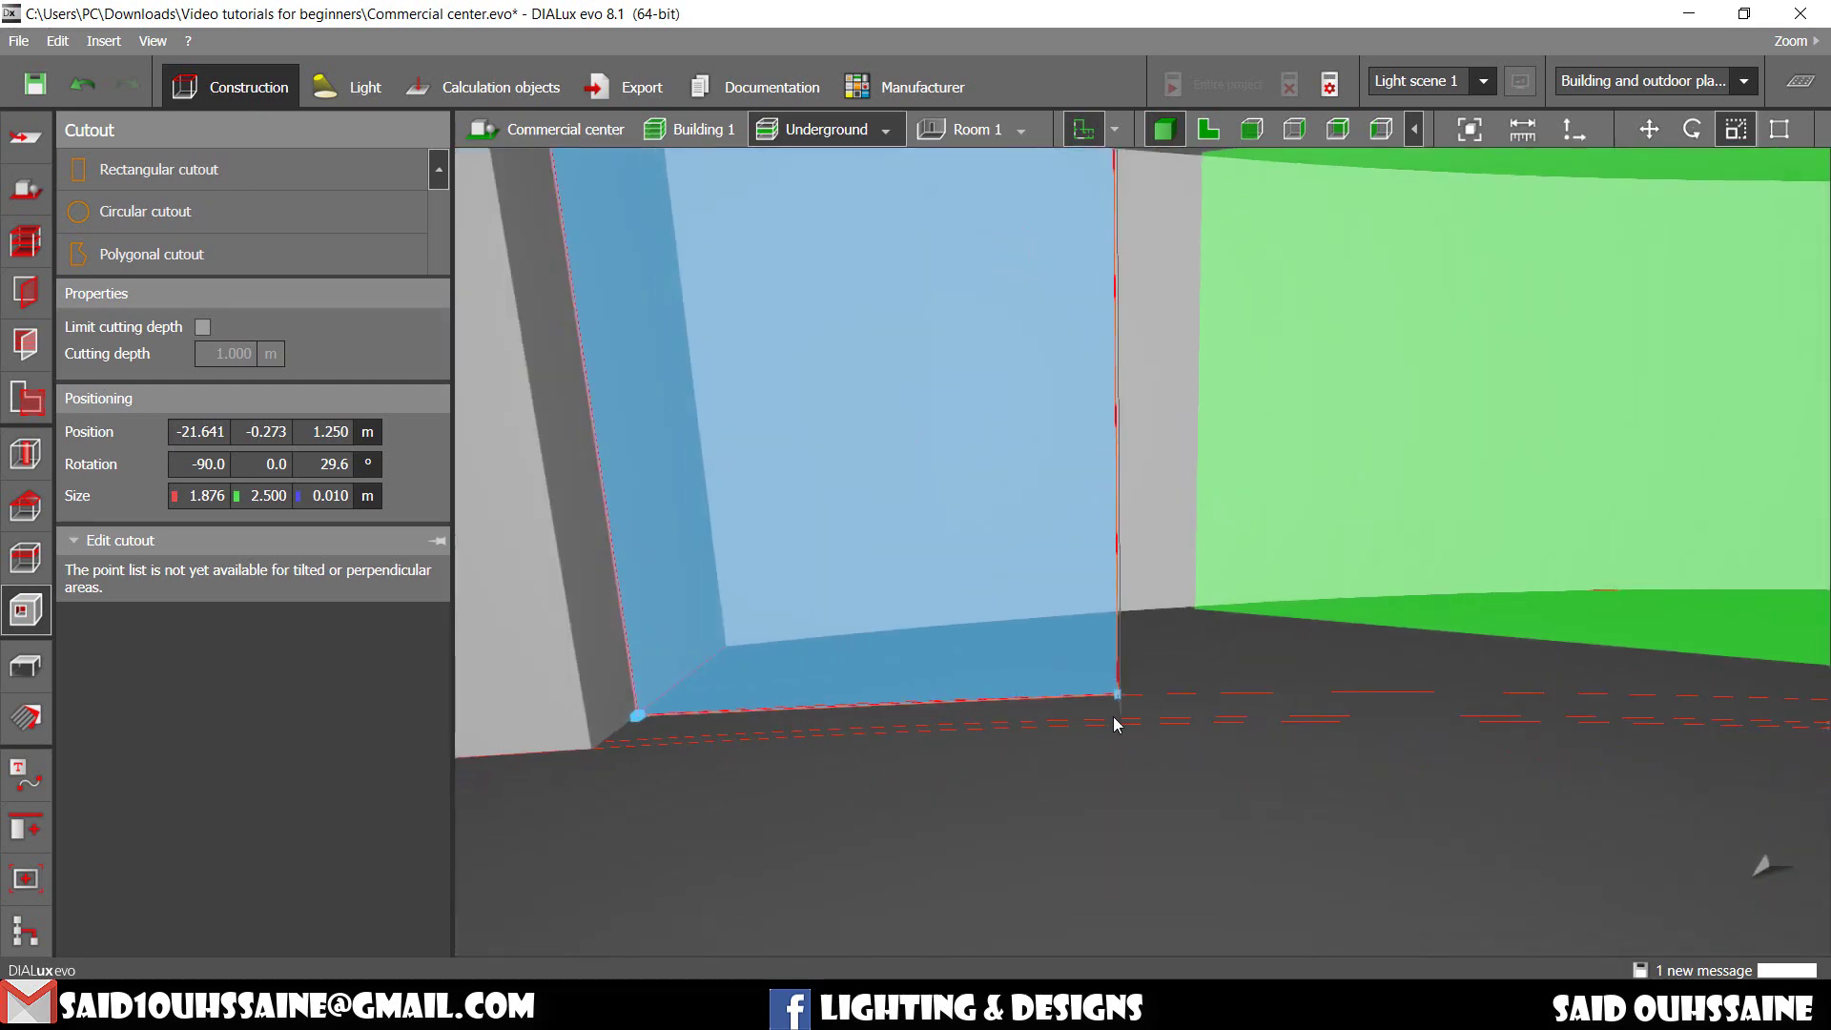
drag(1041, 702, 1026, 655)
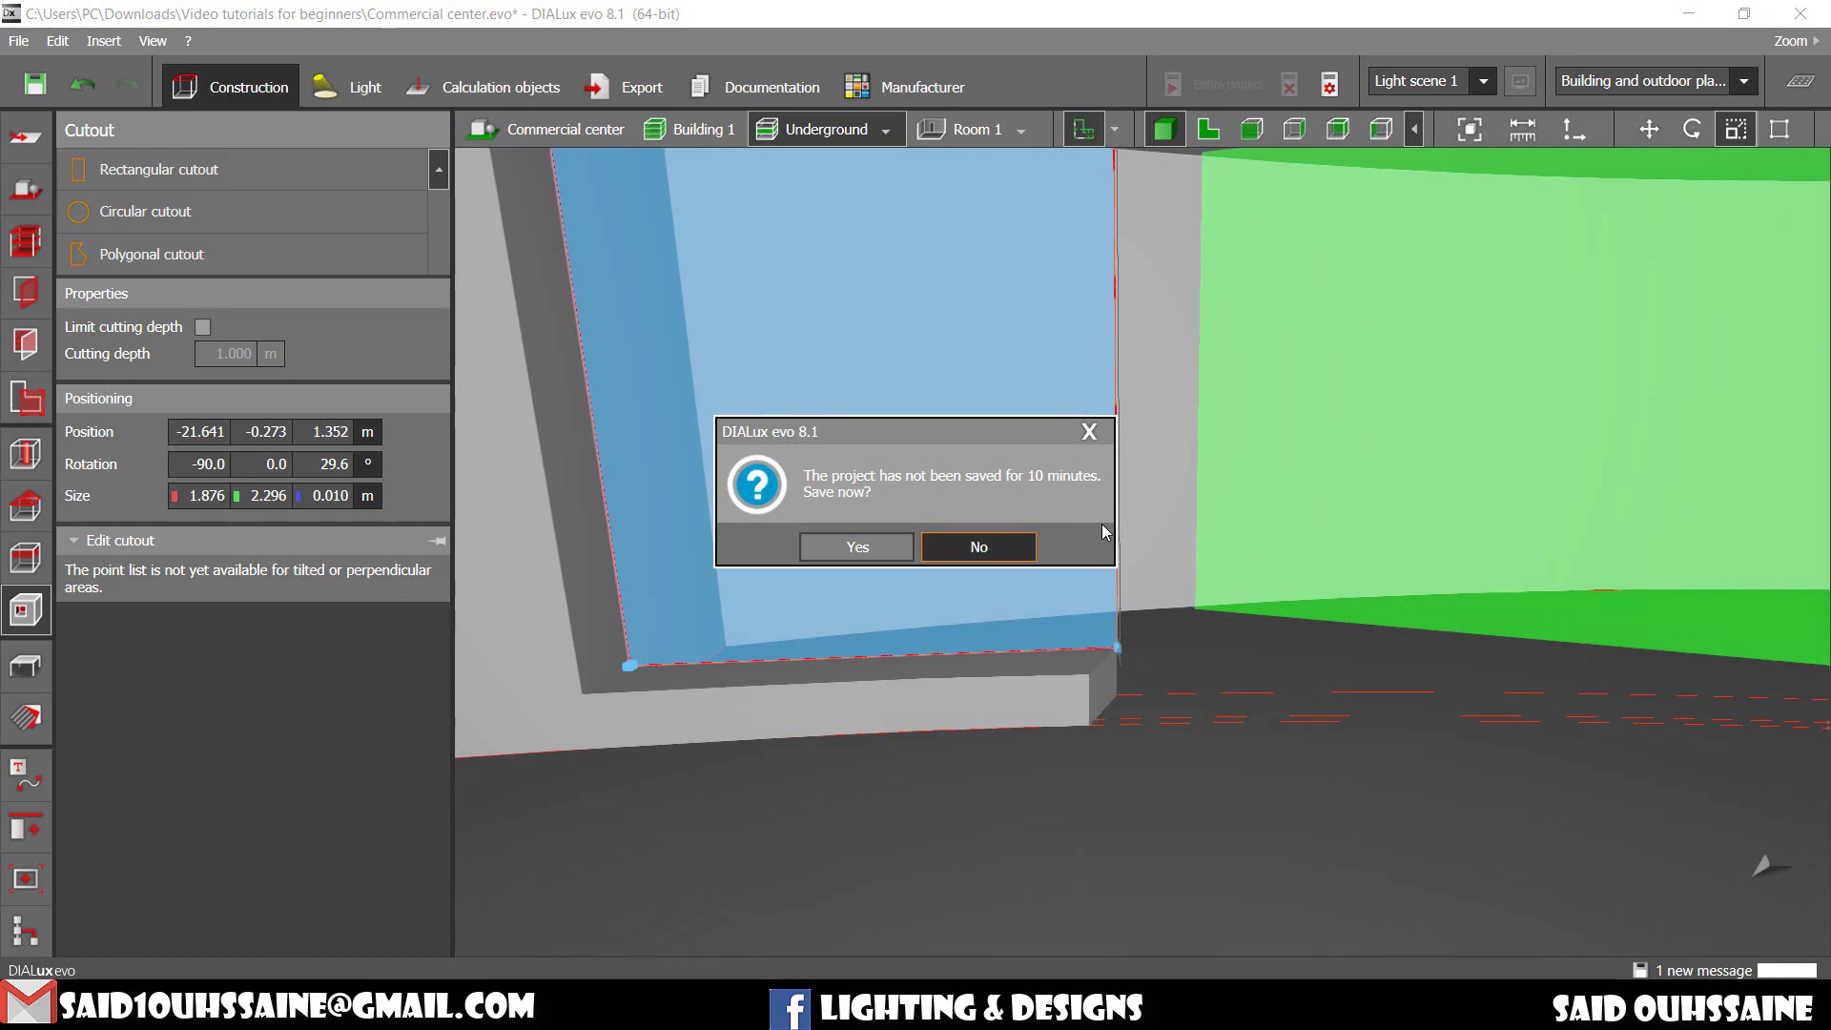
click(978, 547)
Step: Raise the bottom edge of the 7.51 m wide cutout to match the adjoining sill, making it about 2.65 m high
click(1576, 221)
click(1735, 128)
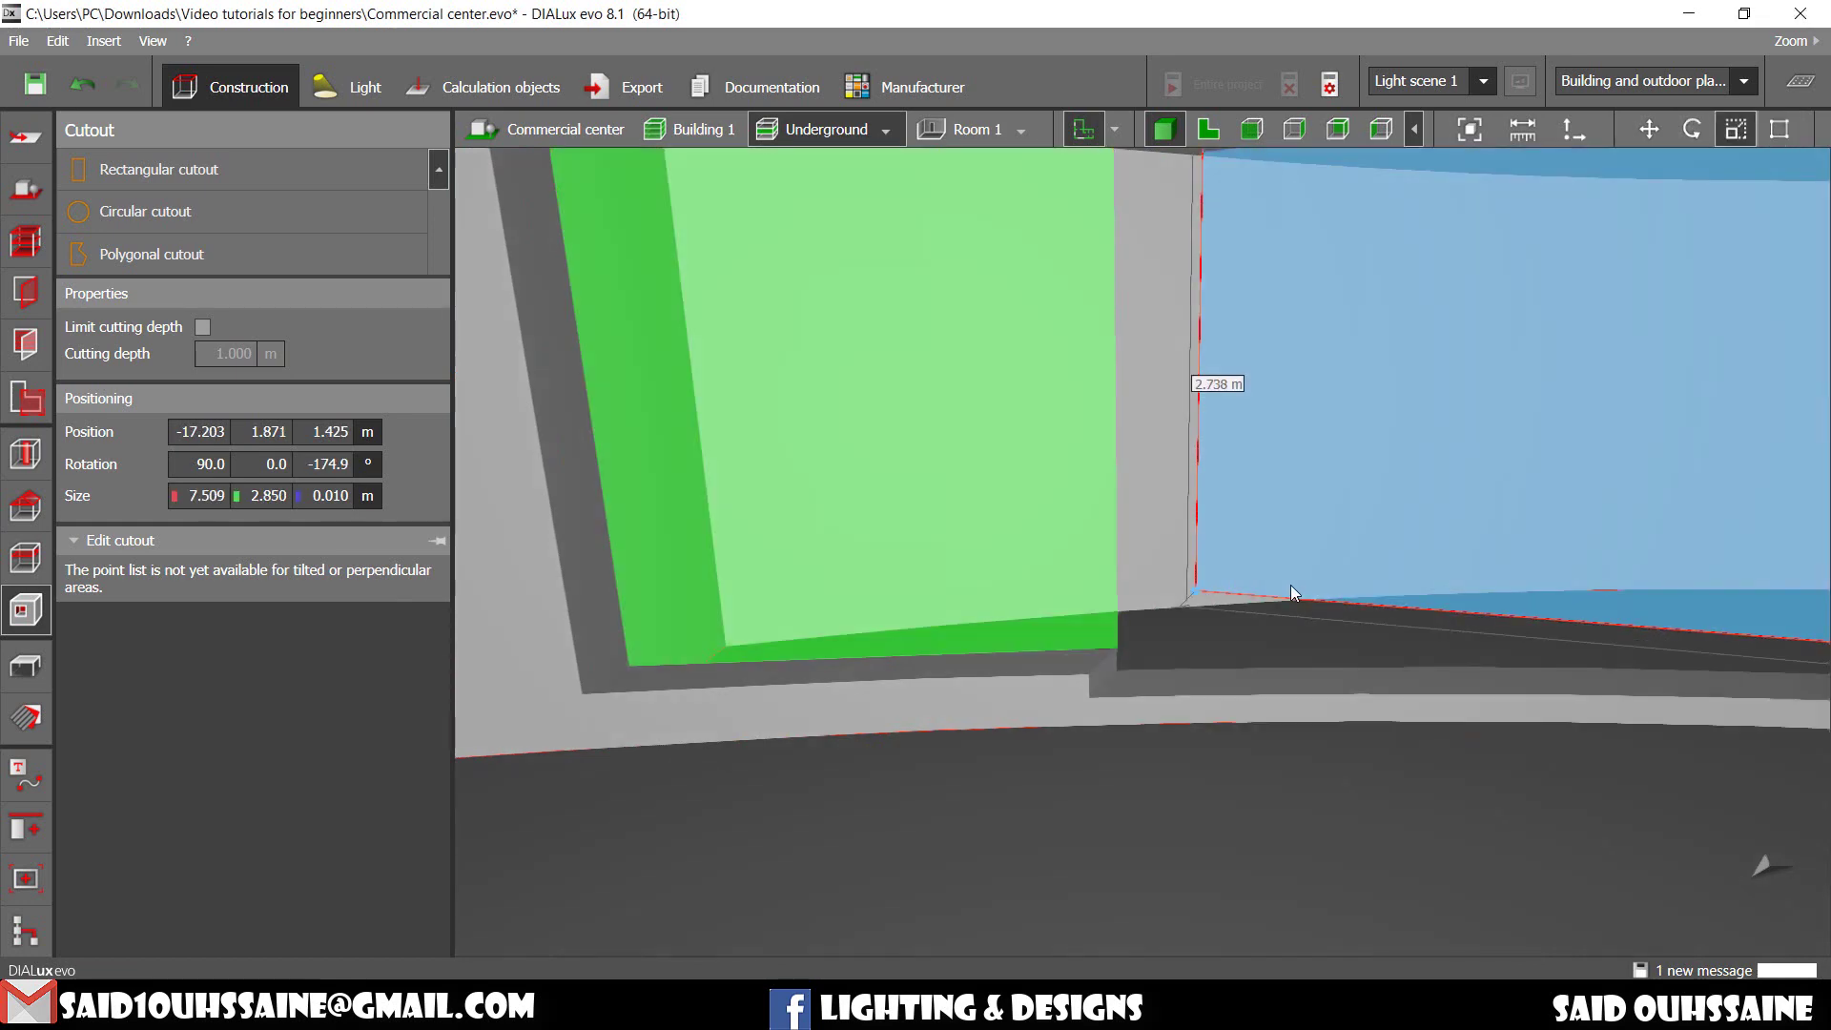
scroll(1132, 672, up, 2)
click(1232, 139)
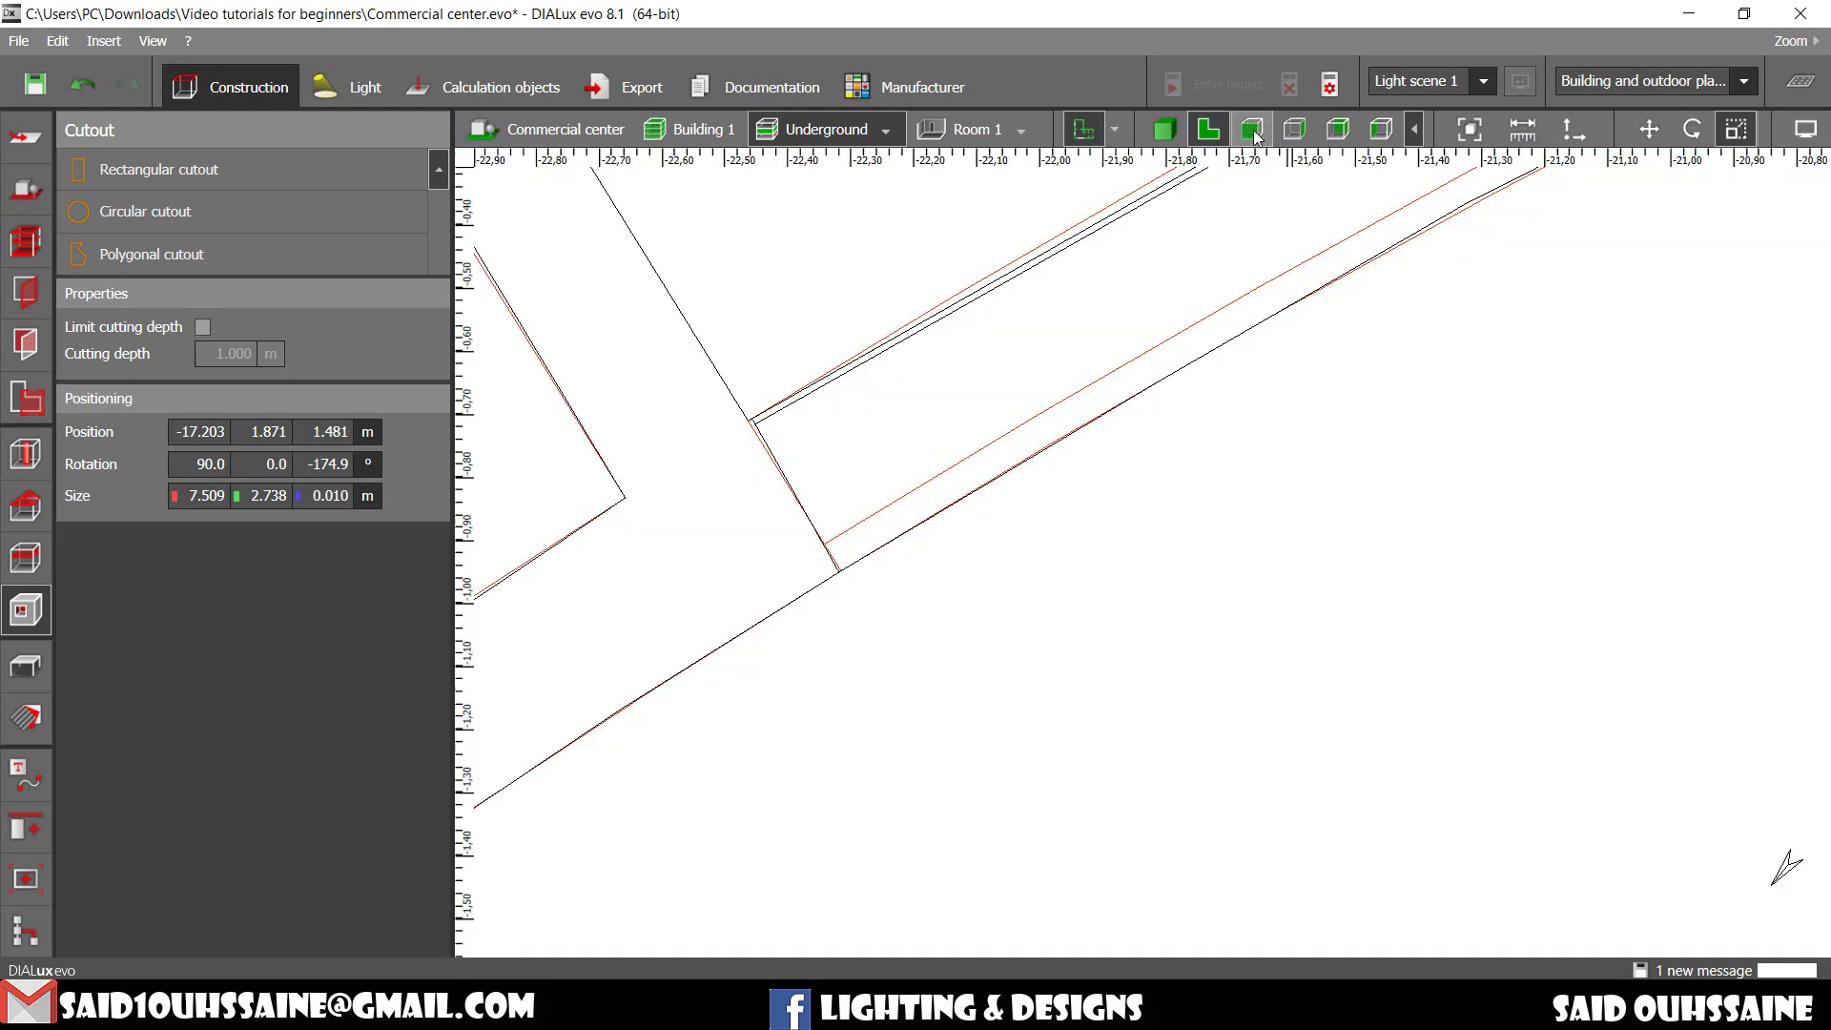
scroll(1192, 586, up, 10)
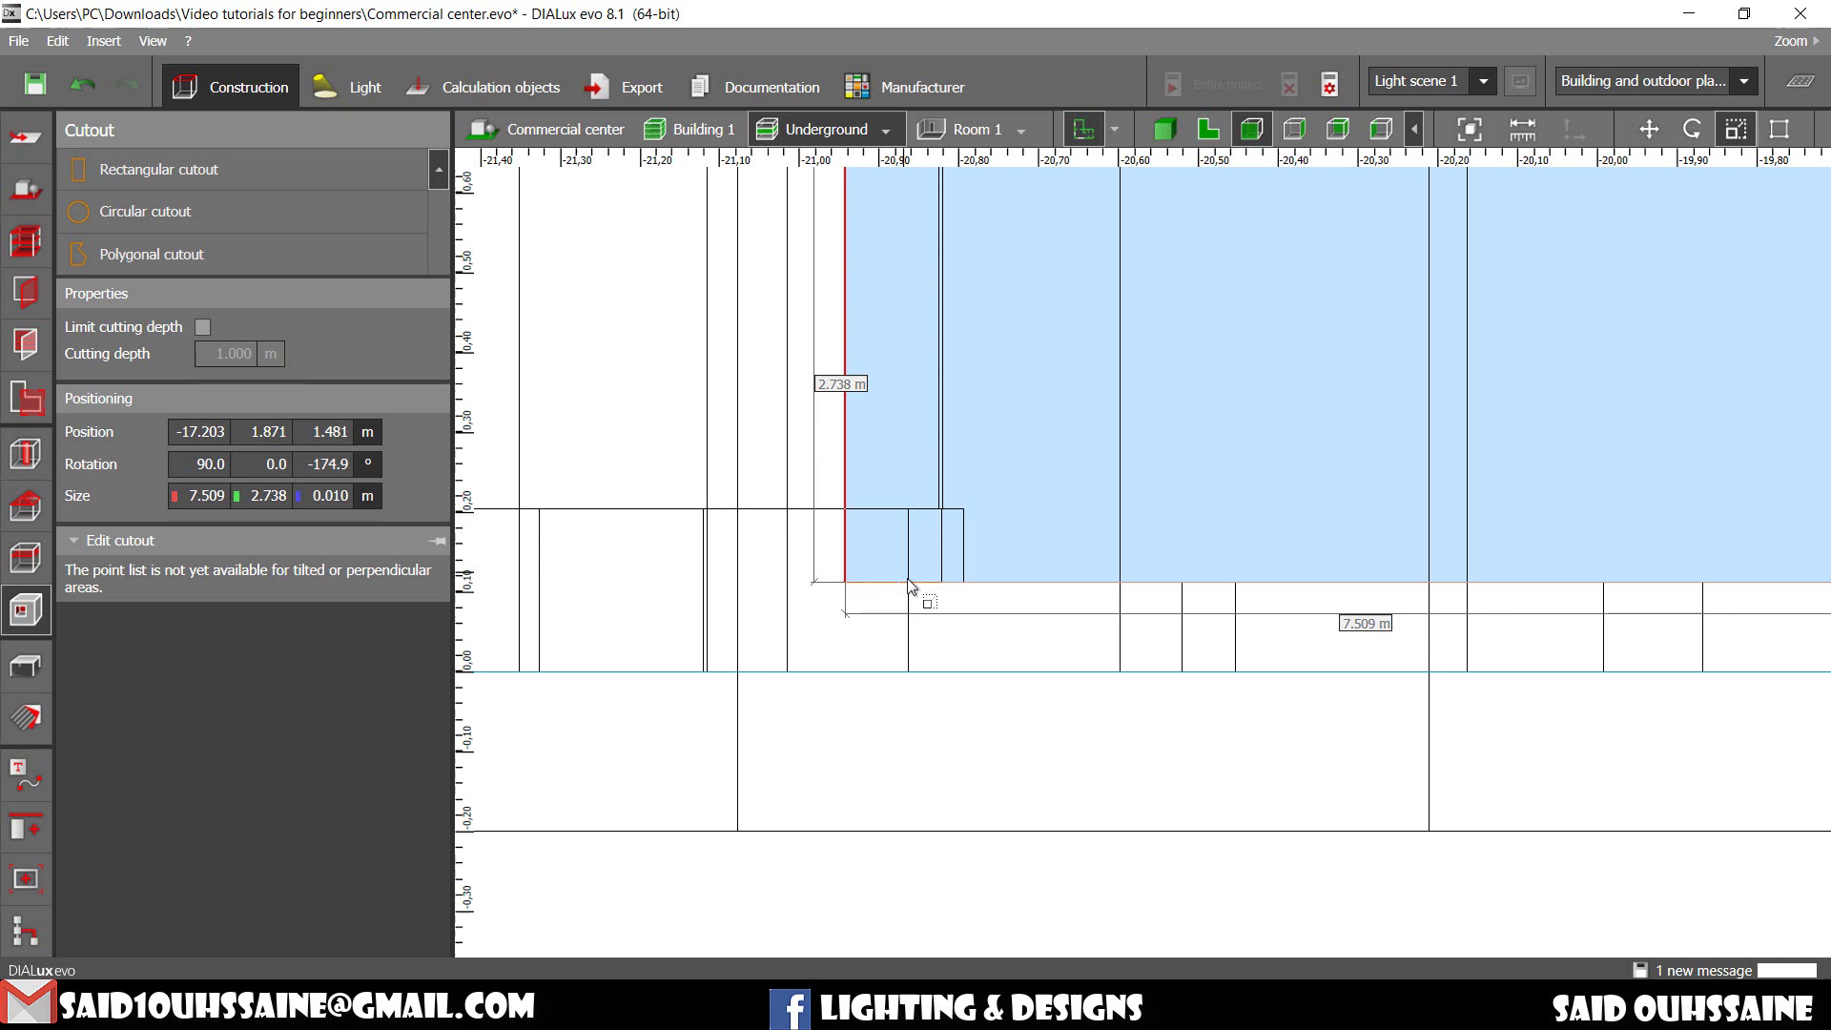
click(907, 518)
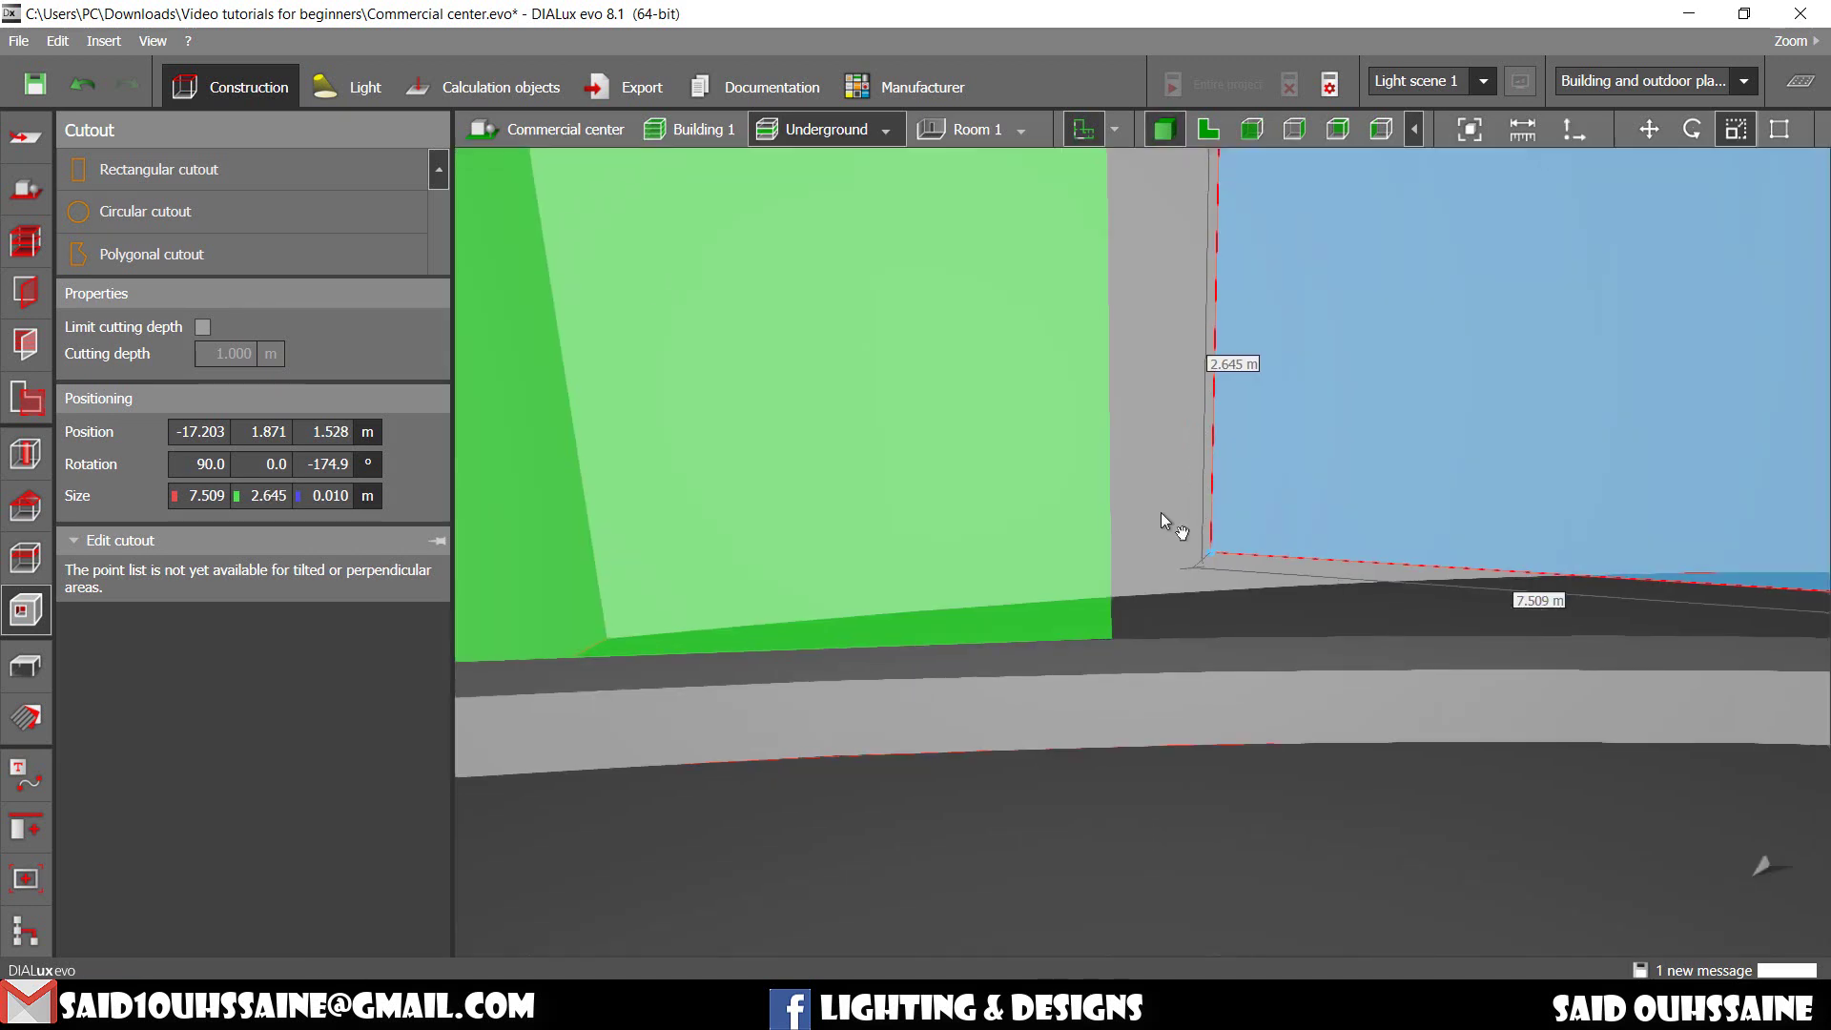
scroll(1076, 472, down, 2)
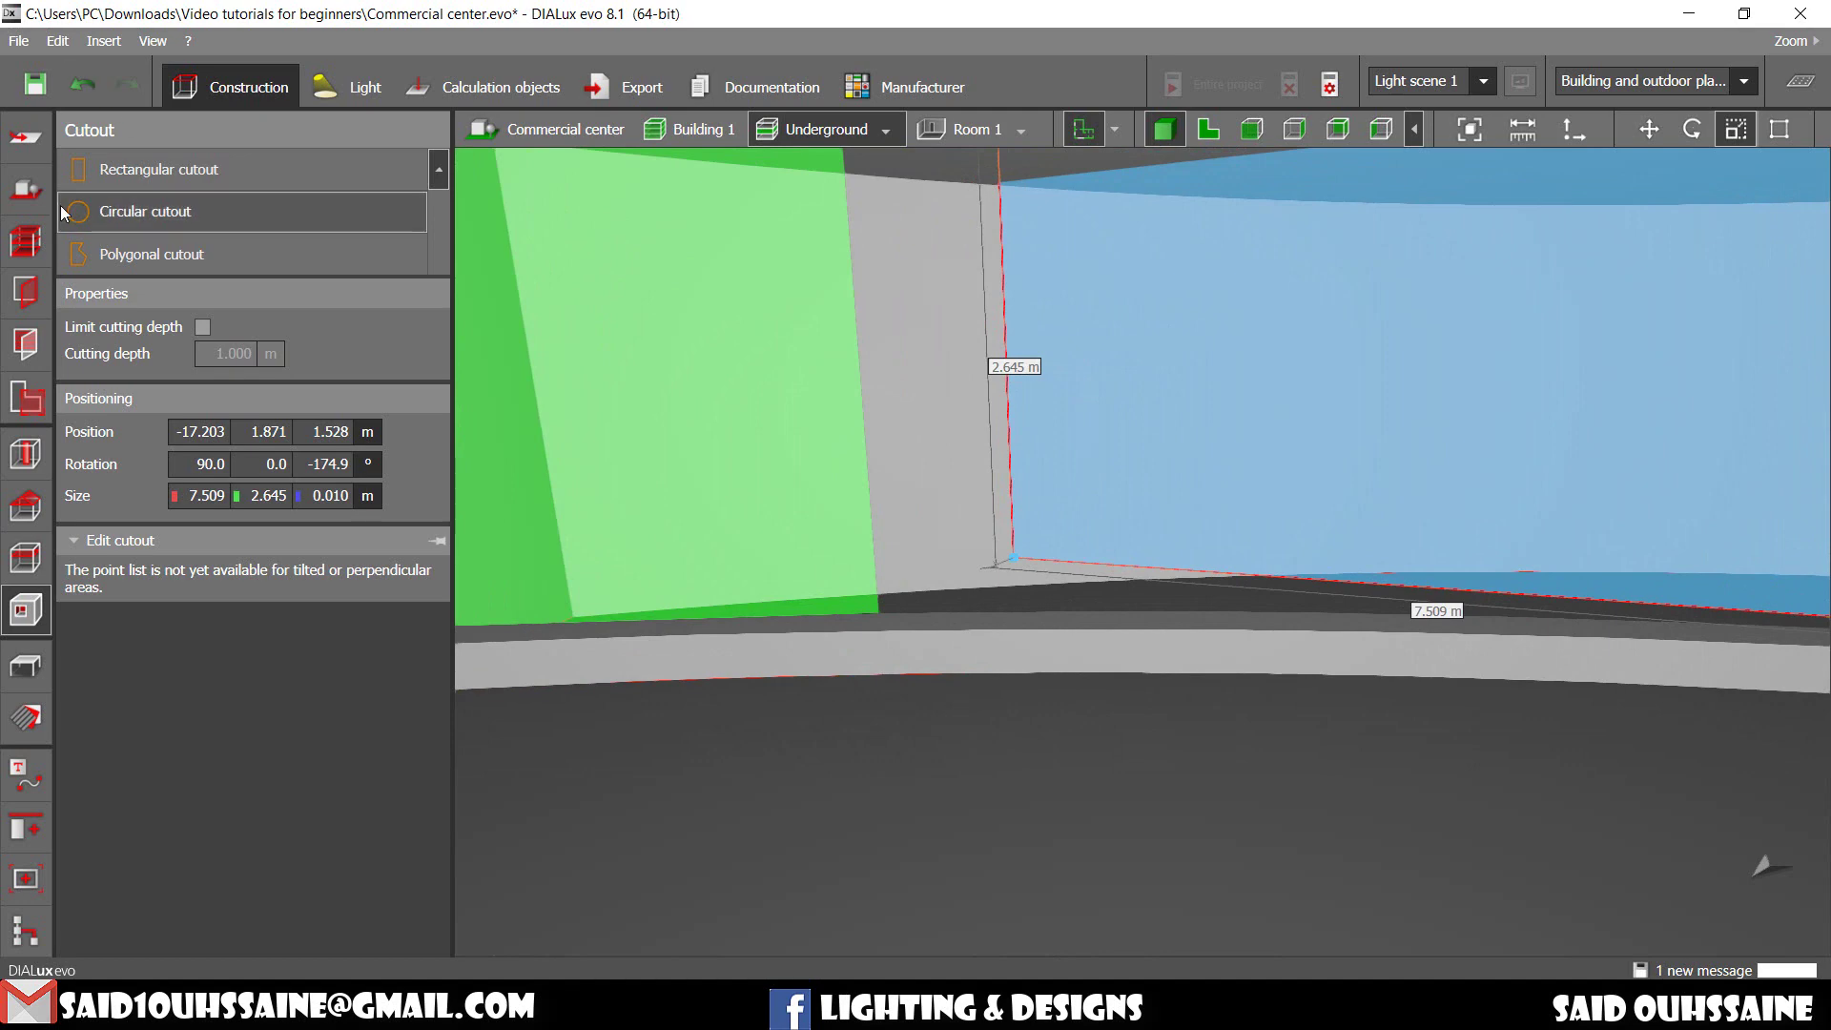
click(26, 240)
right_drag(1209, 587, 1324, 577)
right_drag(1065, 621, 1298, 553)
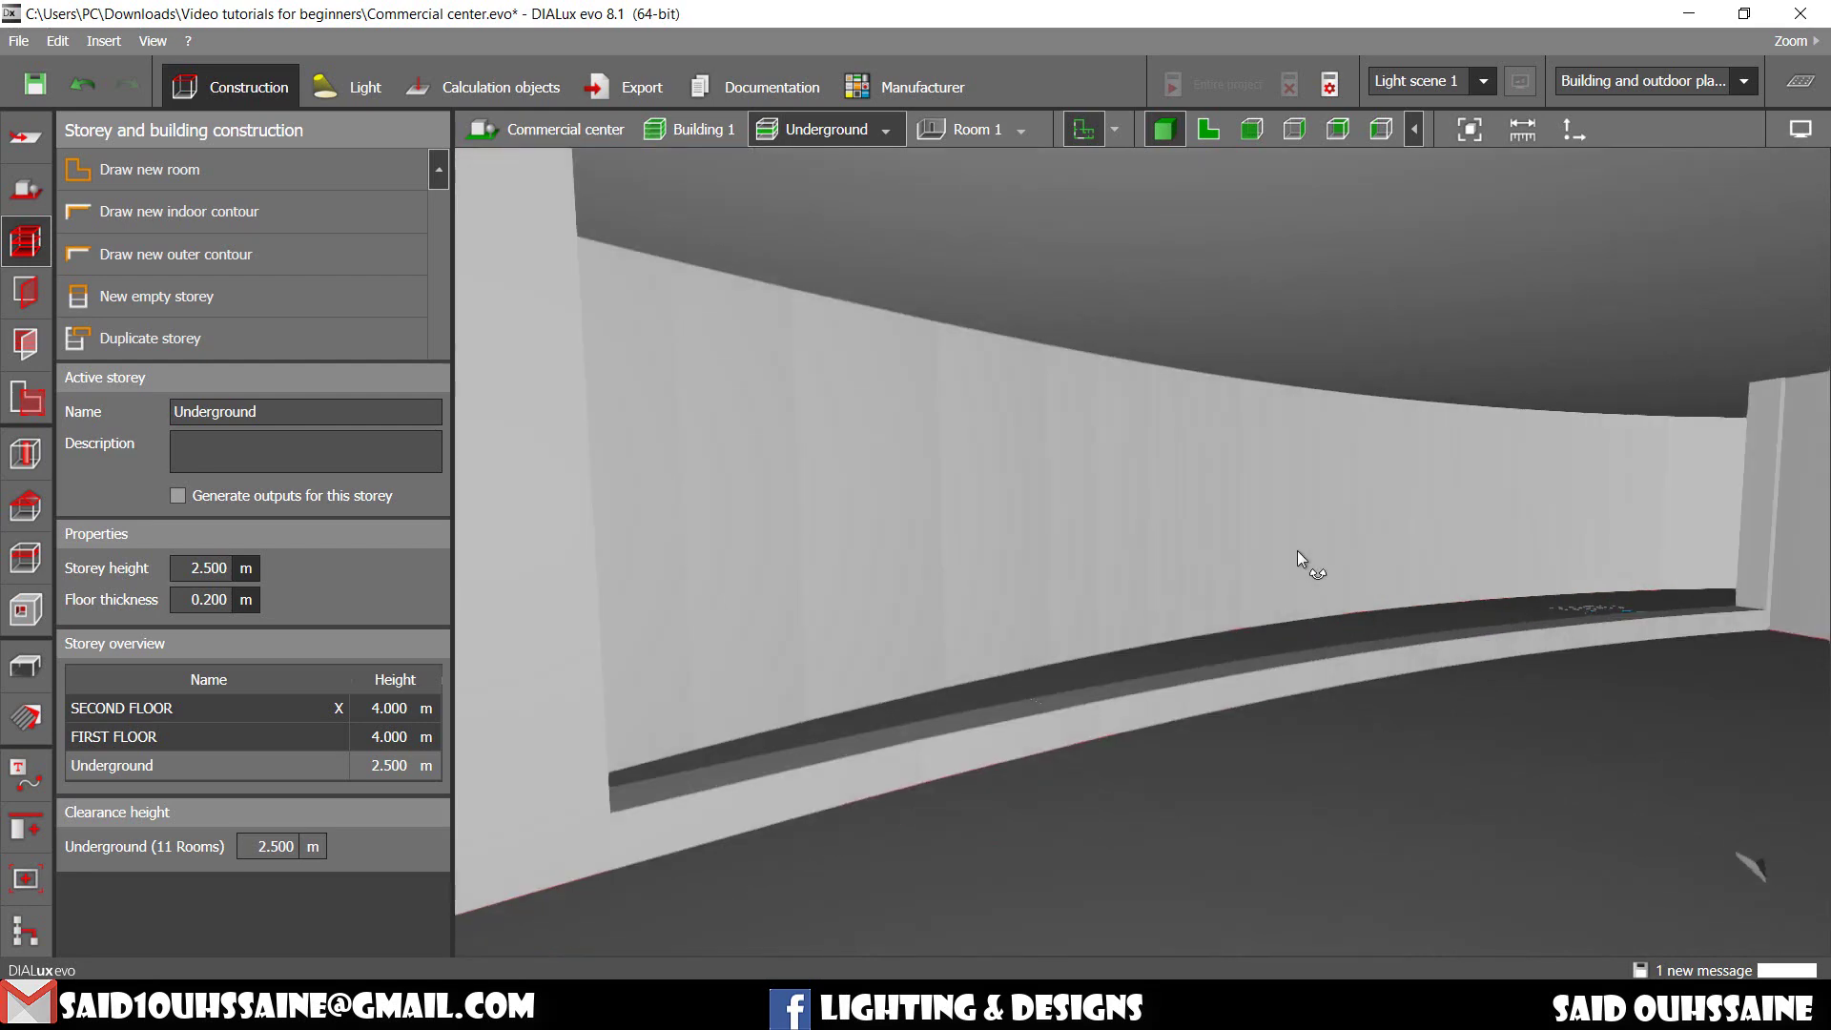
Step: Start a polygonal rectangular-column outline at the curved wall's corner below the YARD label, tracing the wall's room-side edge
click(35, 466)
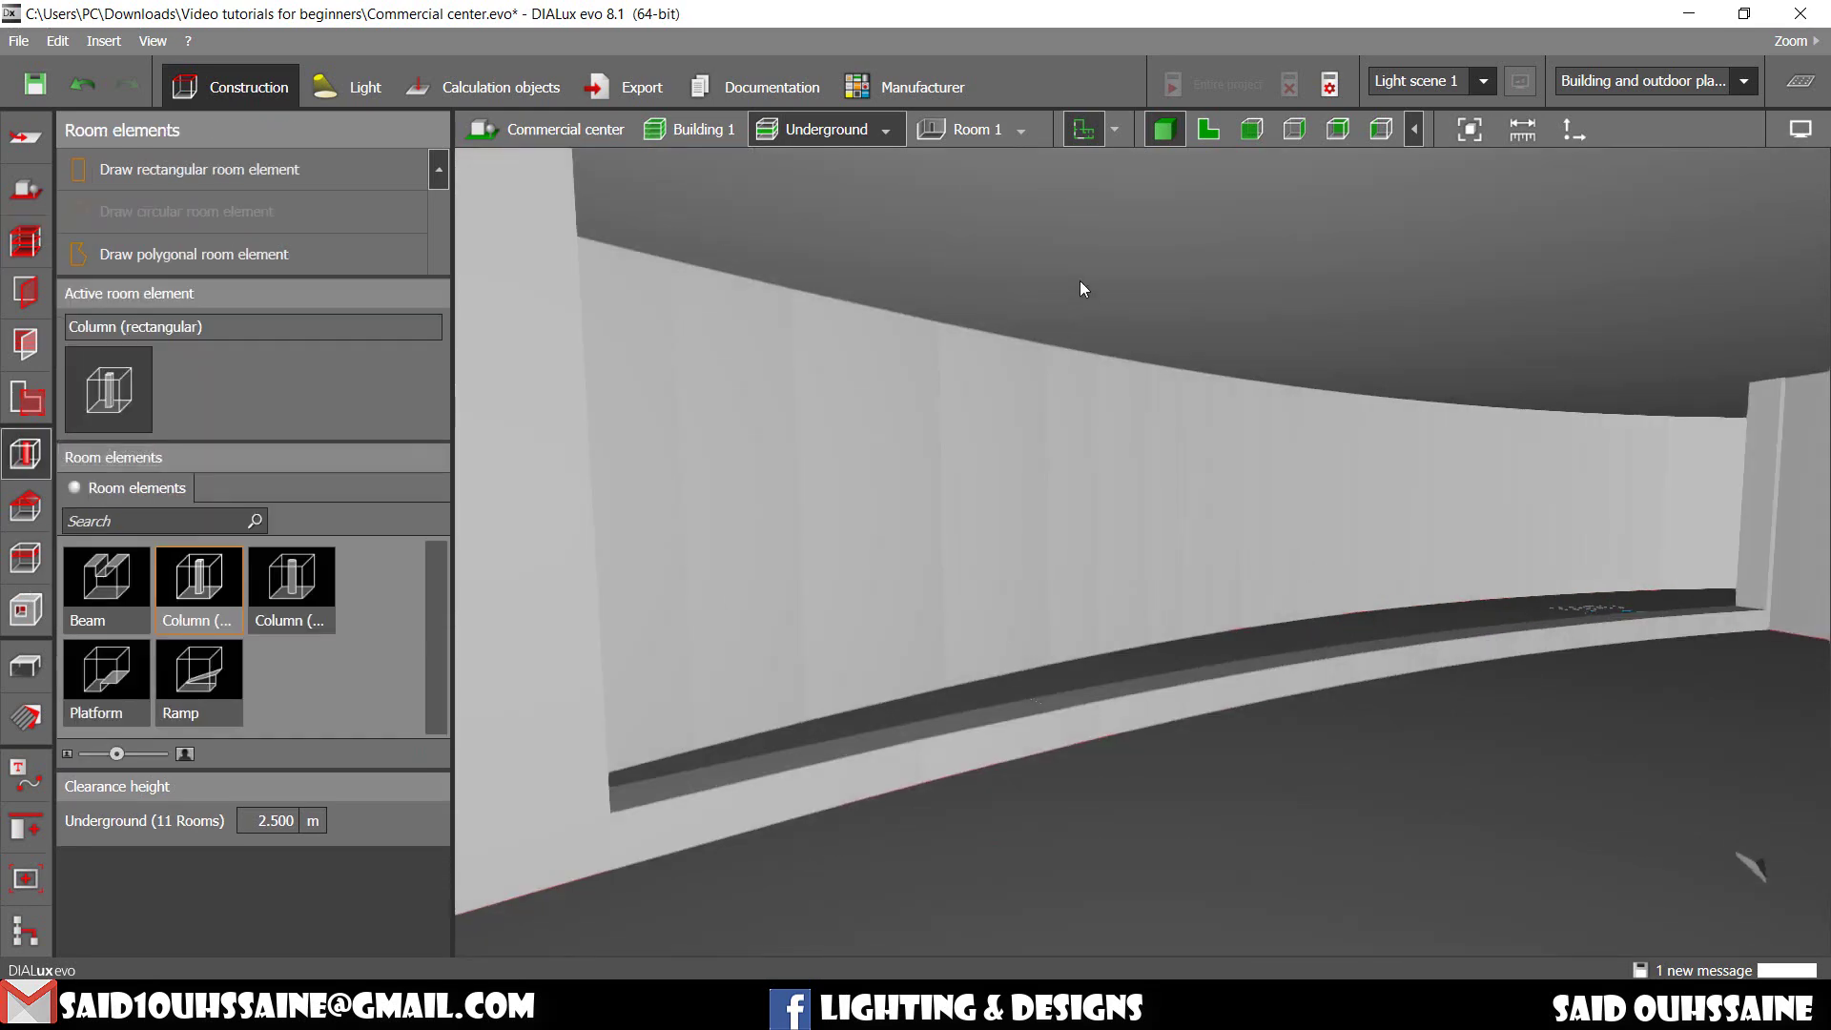
click(1209, 130)
scroll(1148, 369, down, 5)
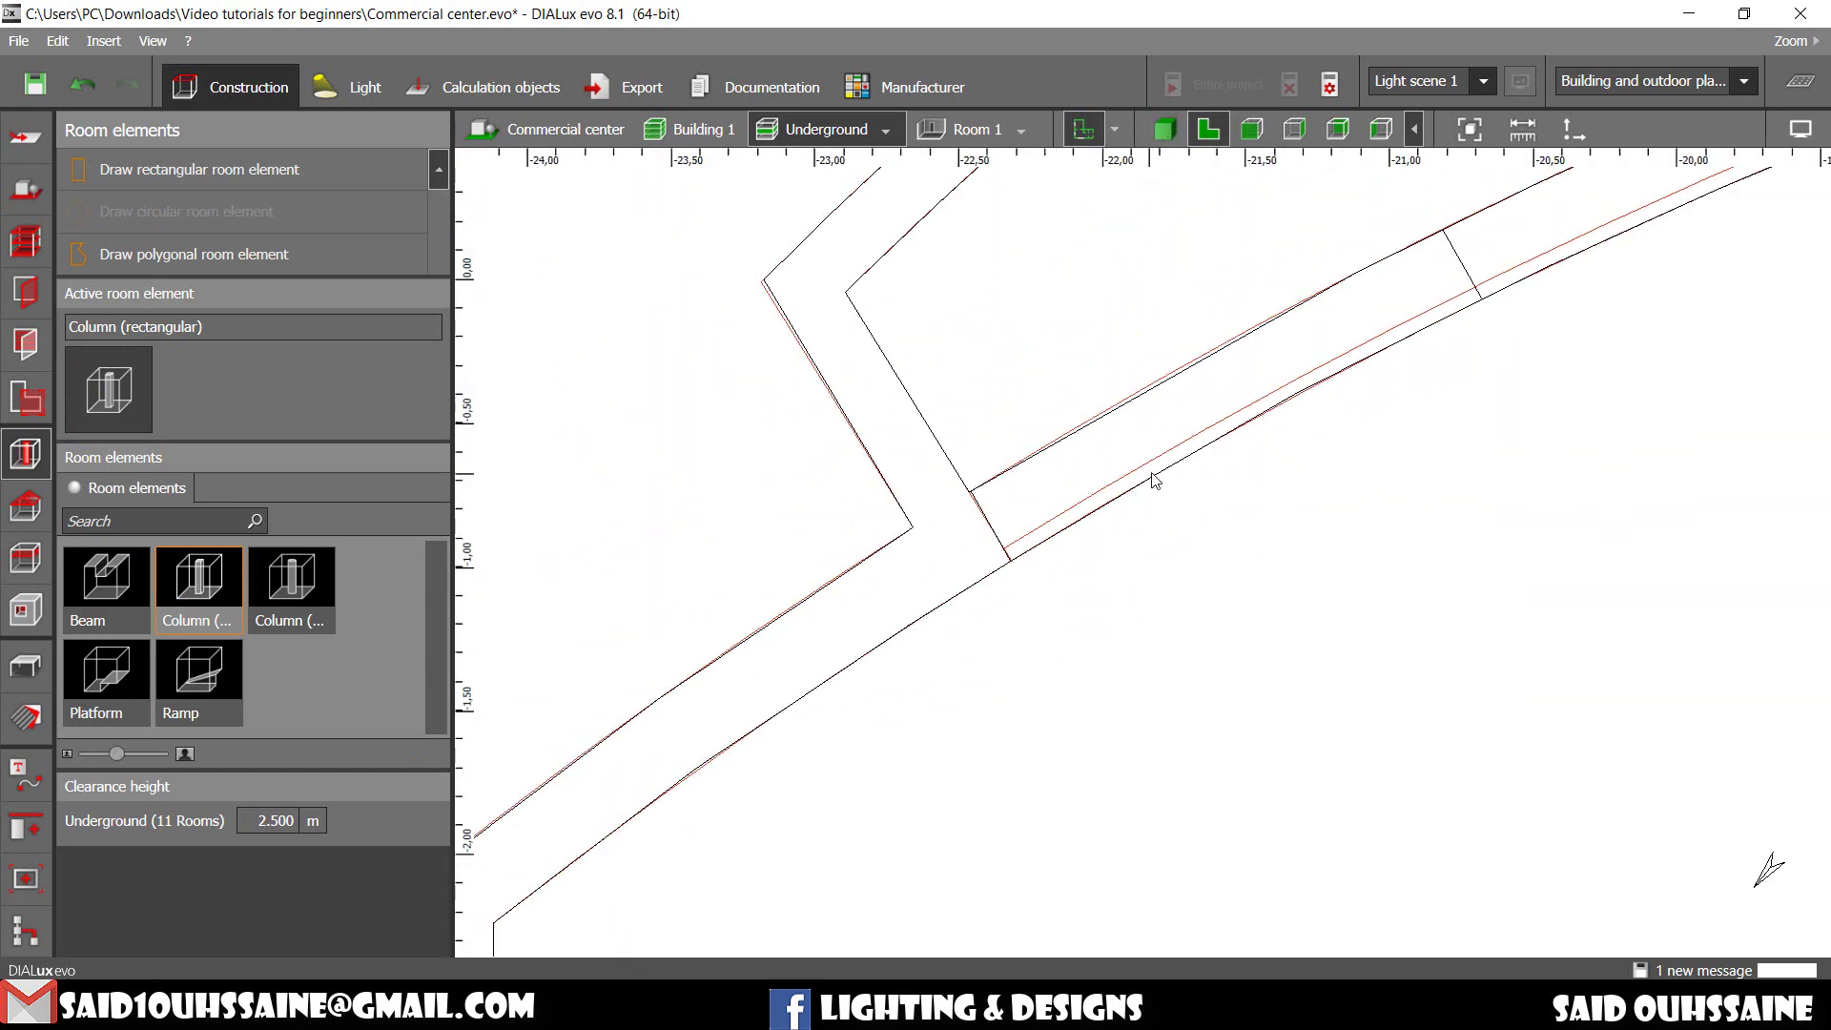
middle_drag(1261, 396, 894, 542)
scroll(916, 539, down, 3)
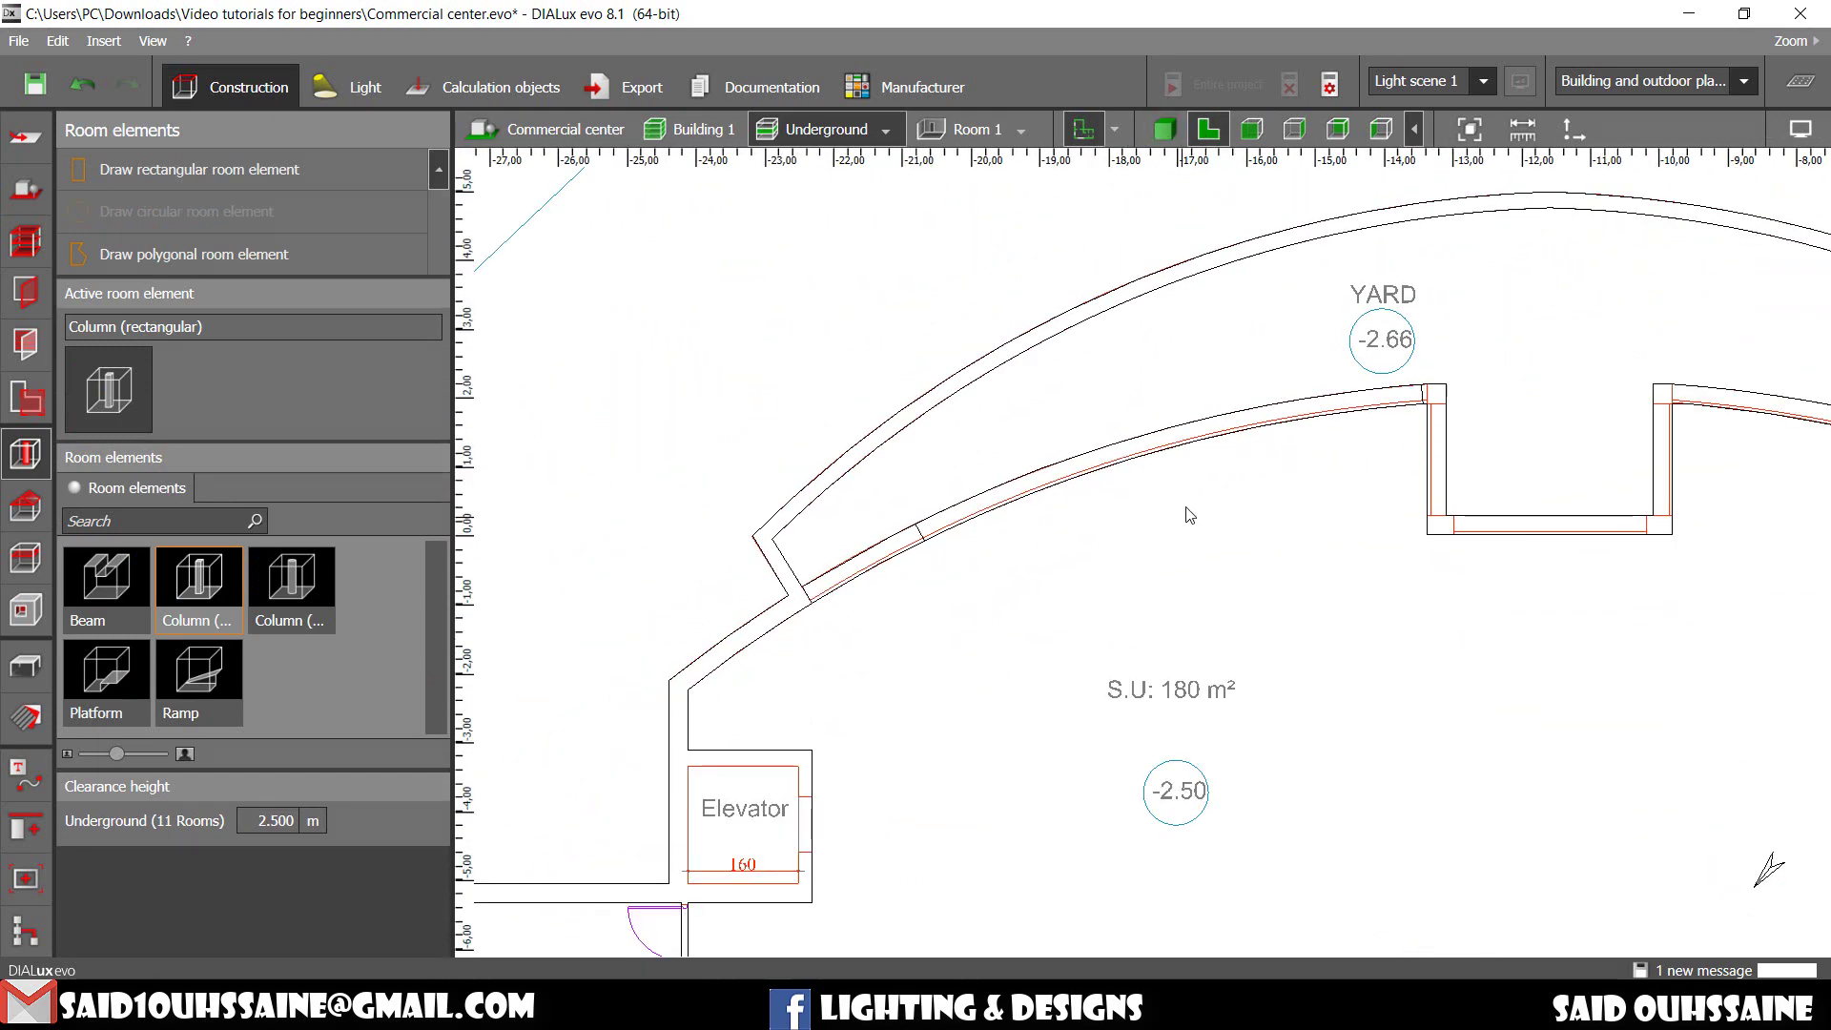
middle_drag(1267, 489, 1012, 561)
scroll(1192, 491, up, 4)
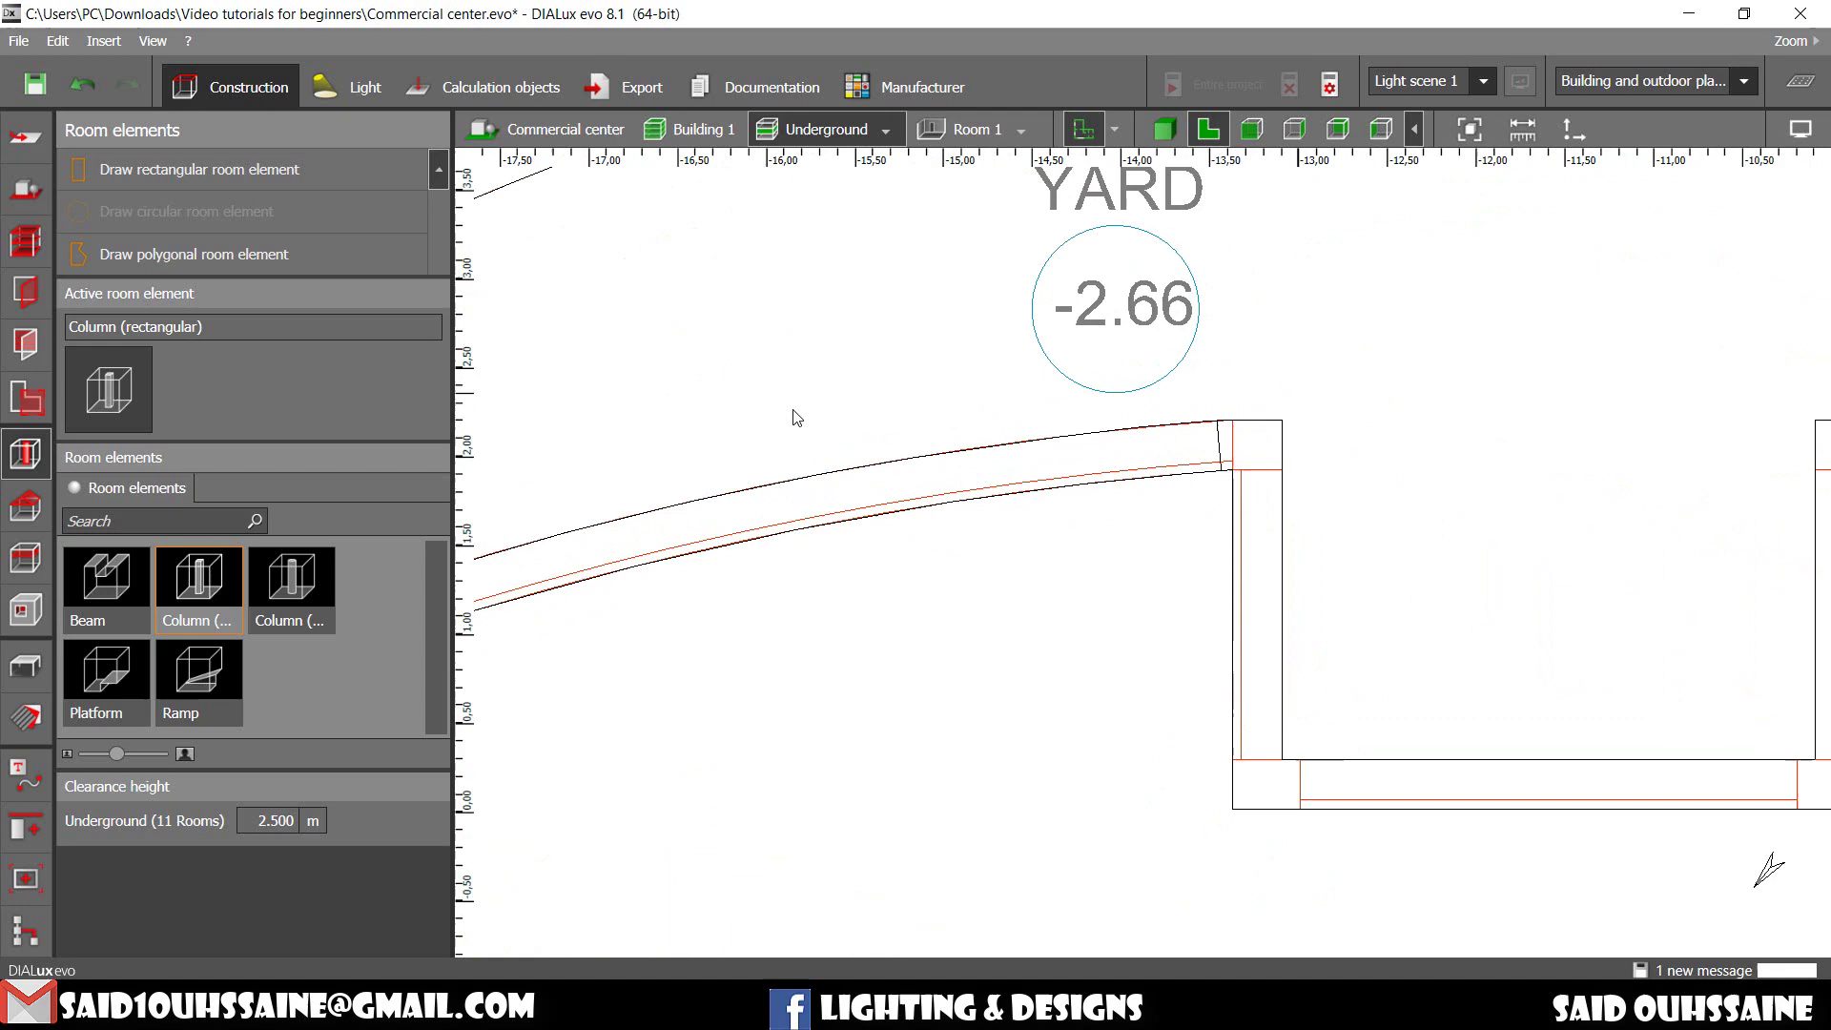
click(276, 262)
scroll(1165, 531, up, 8)
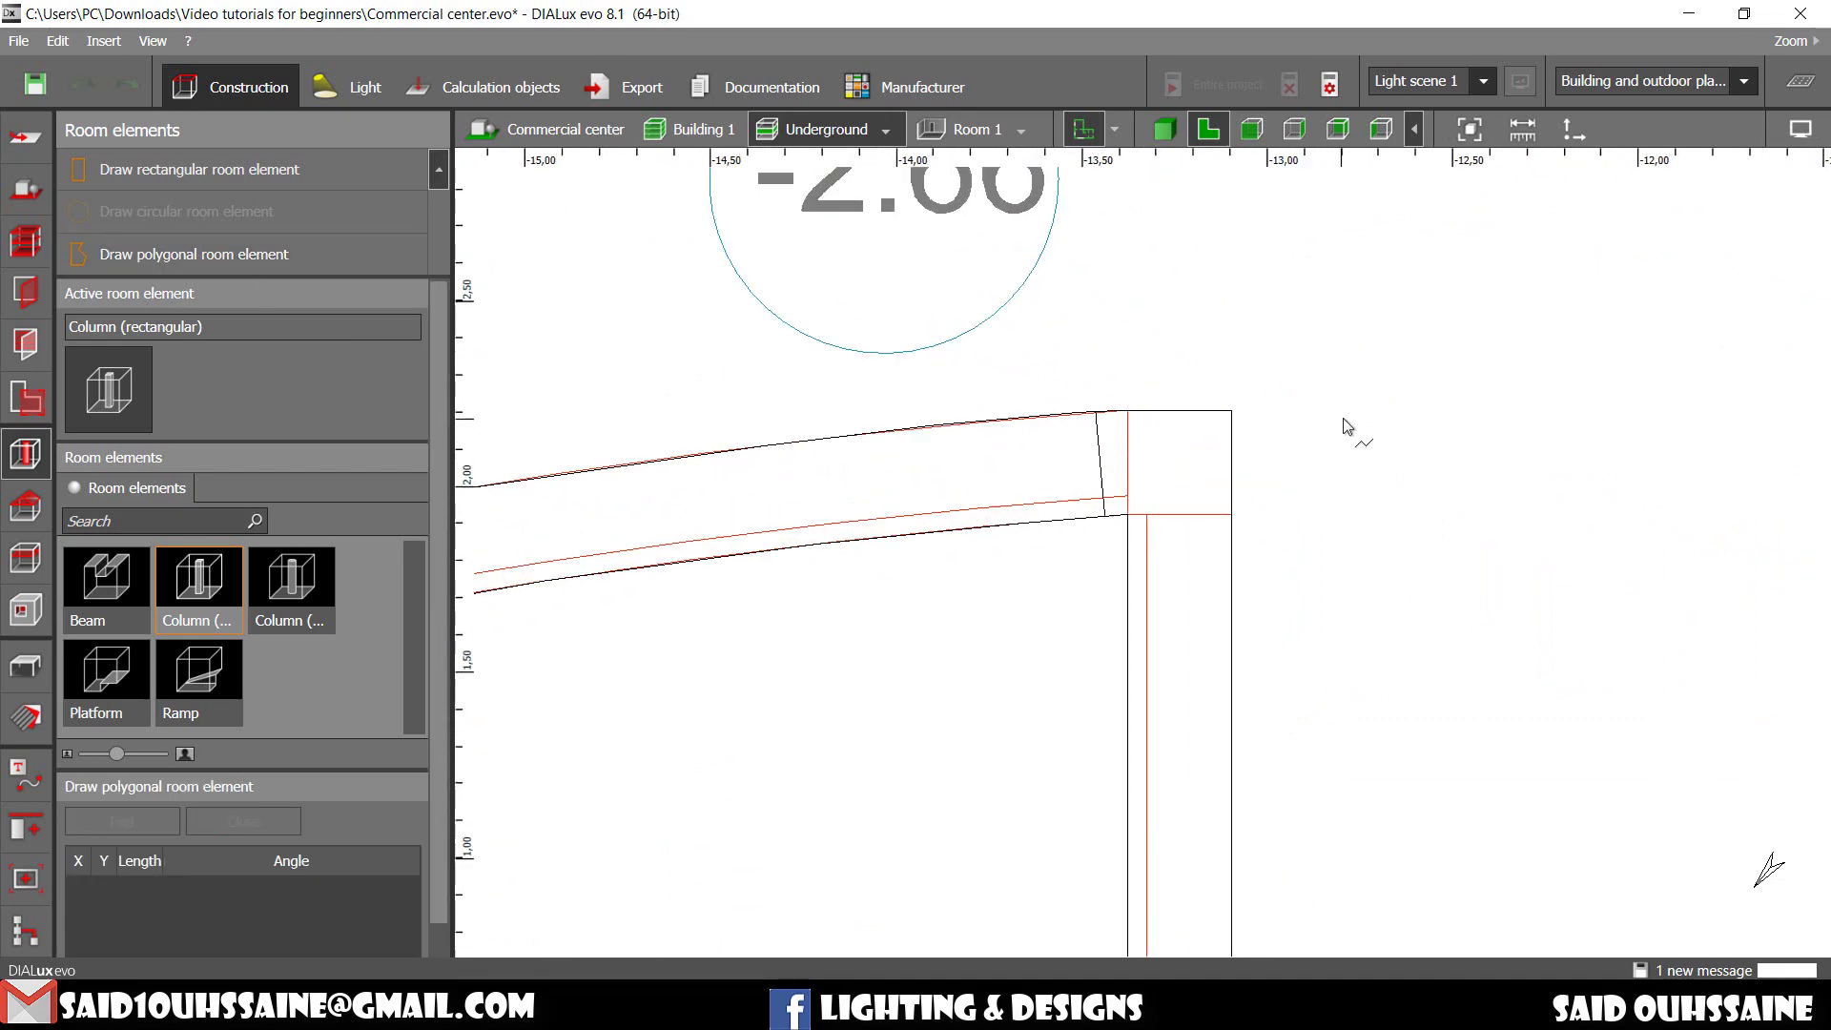
click(1158, 518)
click(591, 568)
click(917, 401)
click(593, 433)
click(1006, 350)
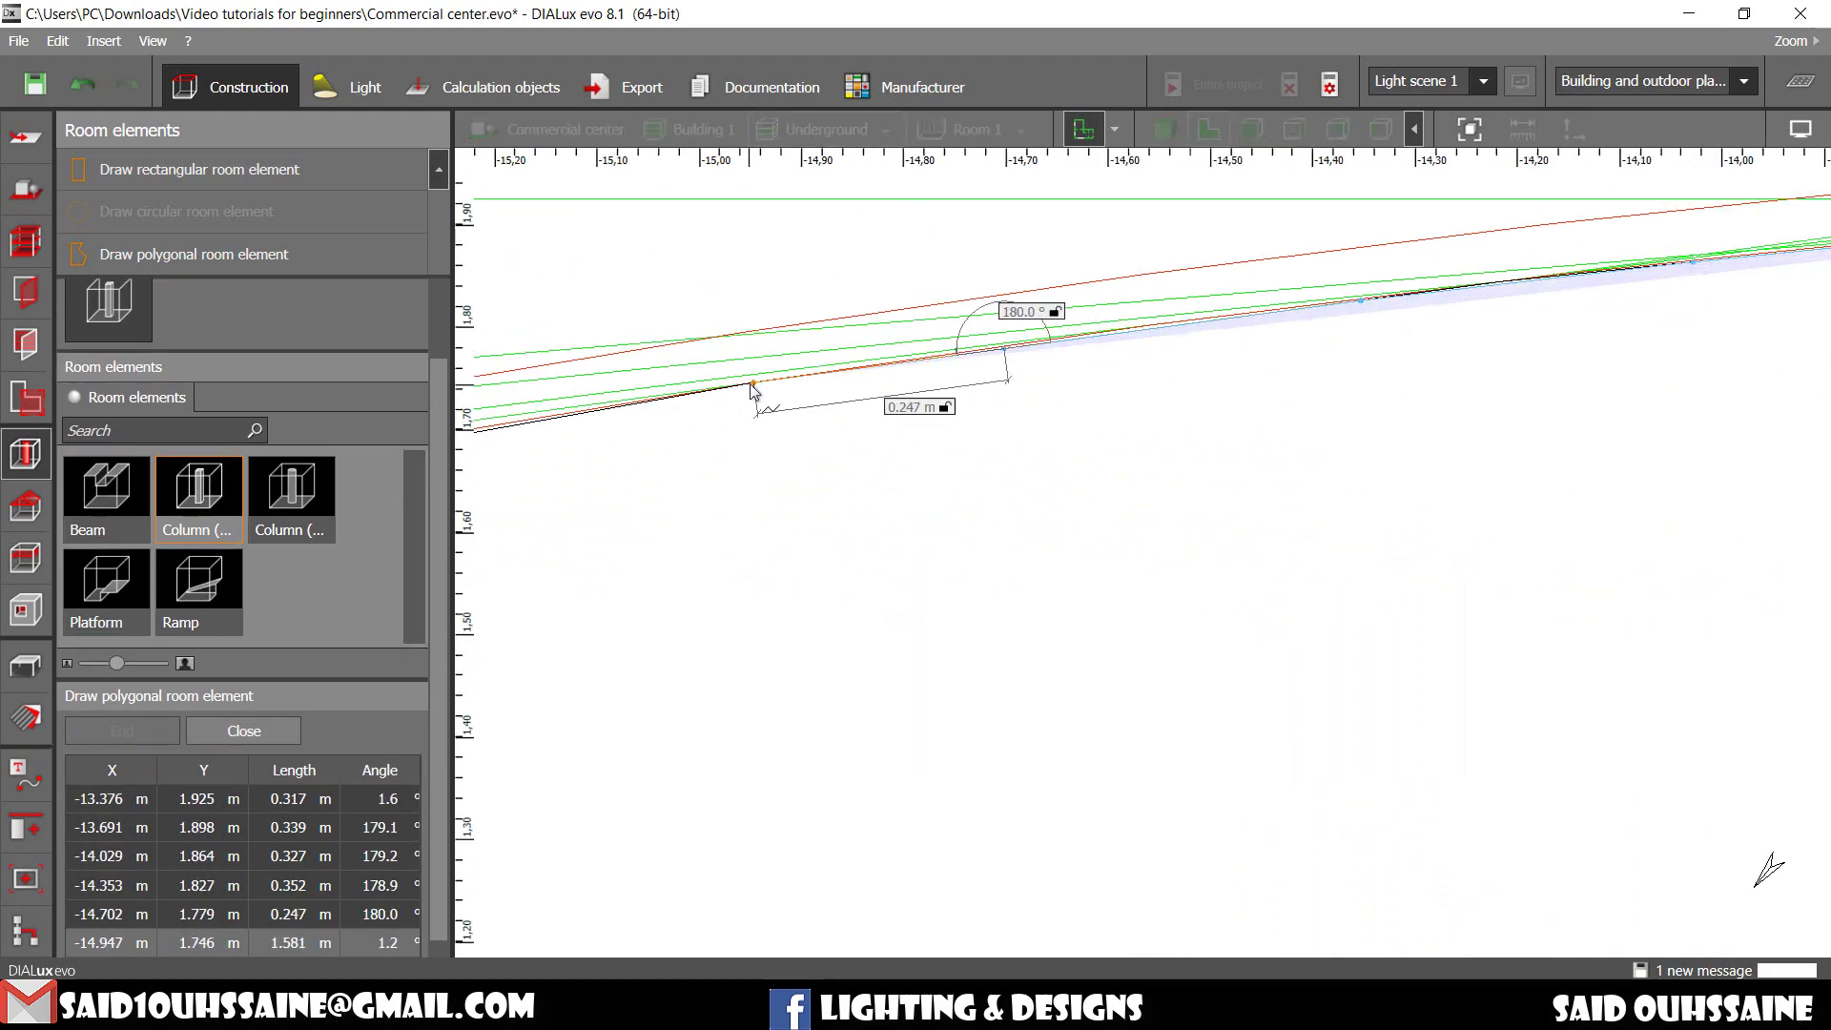
Step: Continue the column outline along the wall's room-side edge to the far corner, and turn it across a thickness of about 0.05 m
click(751, 384)
click(739, 346)
click(698, 352)
click(978, 256)
click(653, 345)
click(1219, 255)
click(1026, 328)
click(863, 394)
click(736, 450)
click(574, 528)
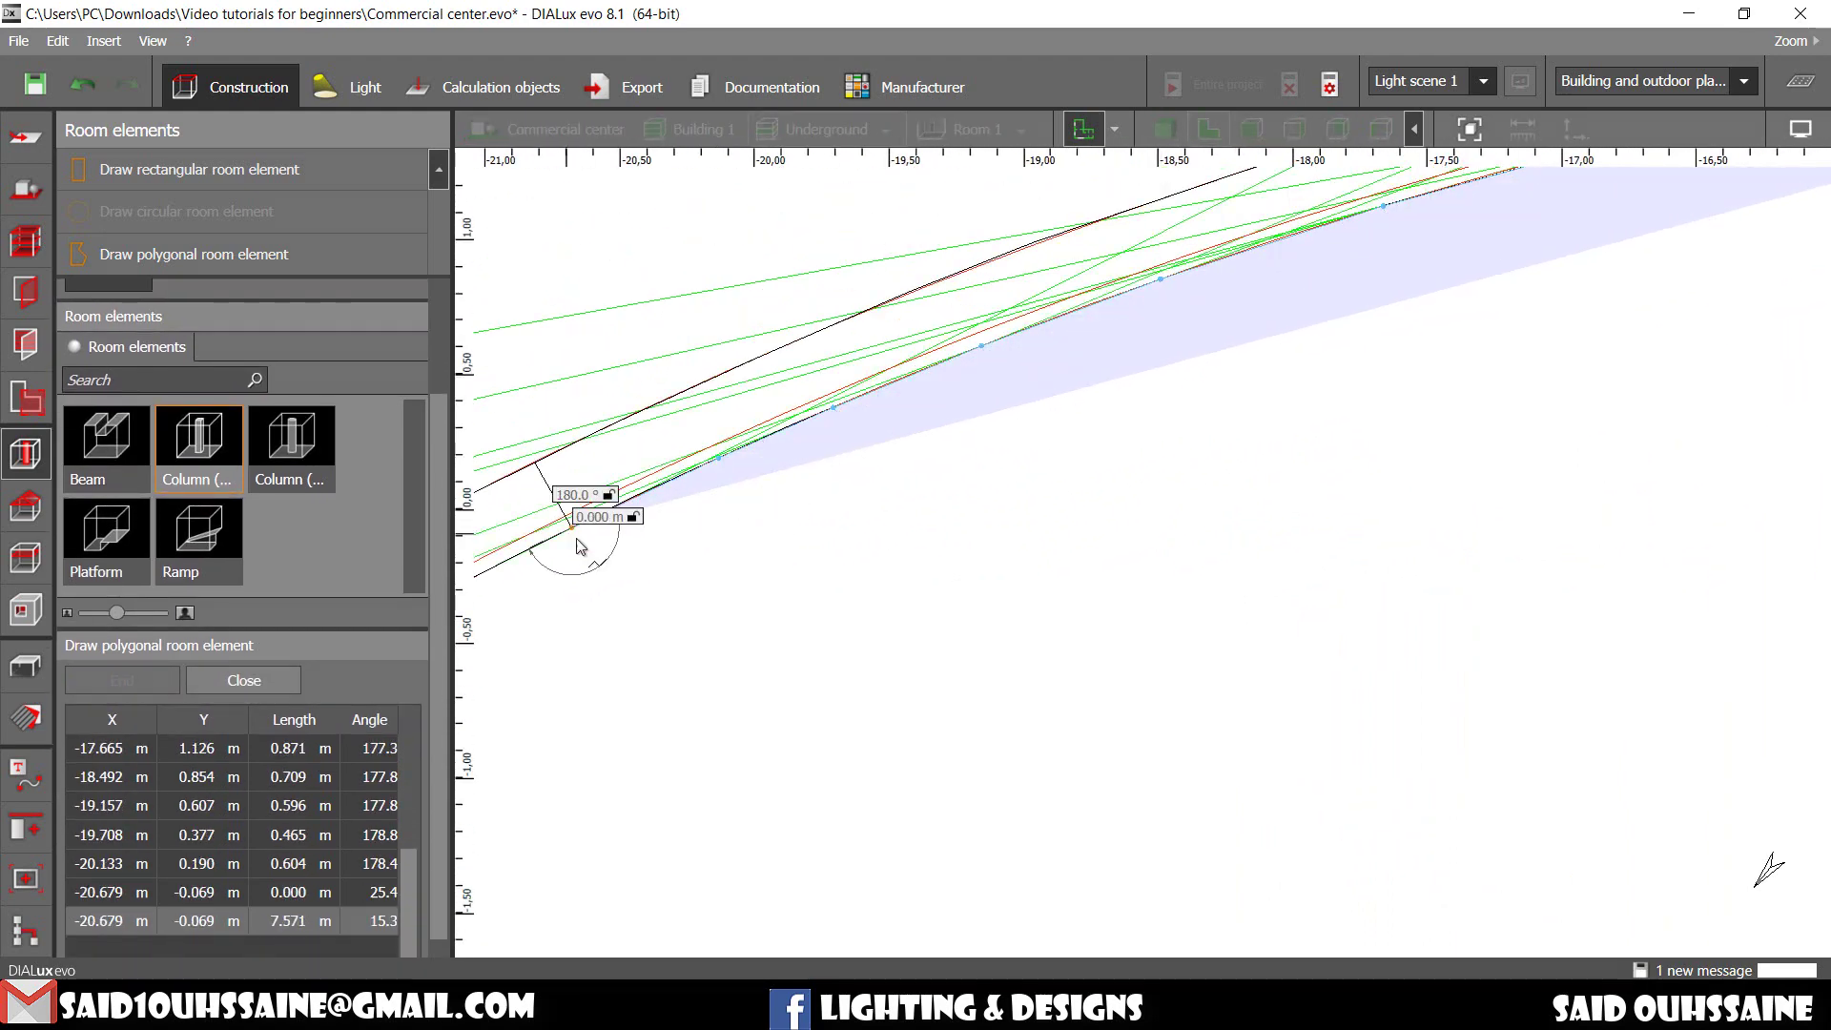
click(874, 547)
click(862, 524)
Step: Trace the column outline back along the red inner line to the starting corner and close the polygon
click(1286, 283)
click(1070, 466)
click(1598, 233)
click(1319, 362)
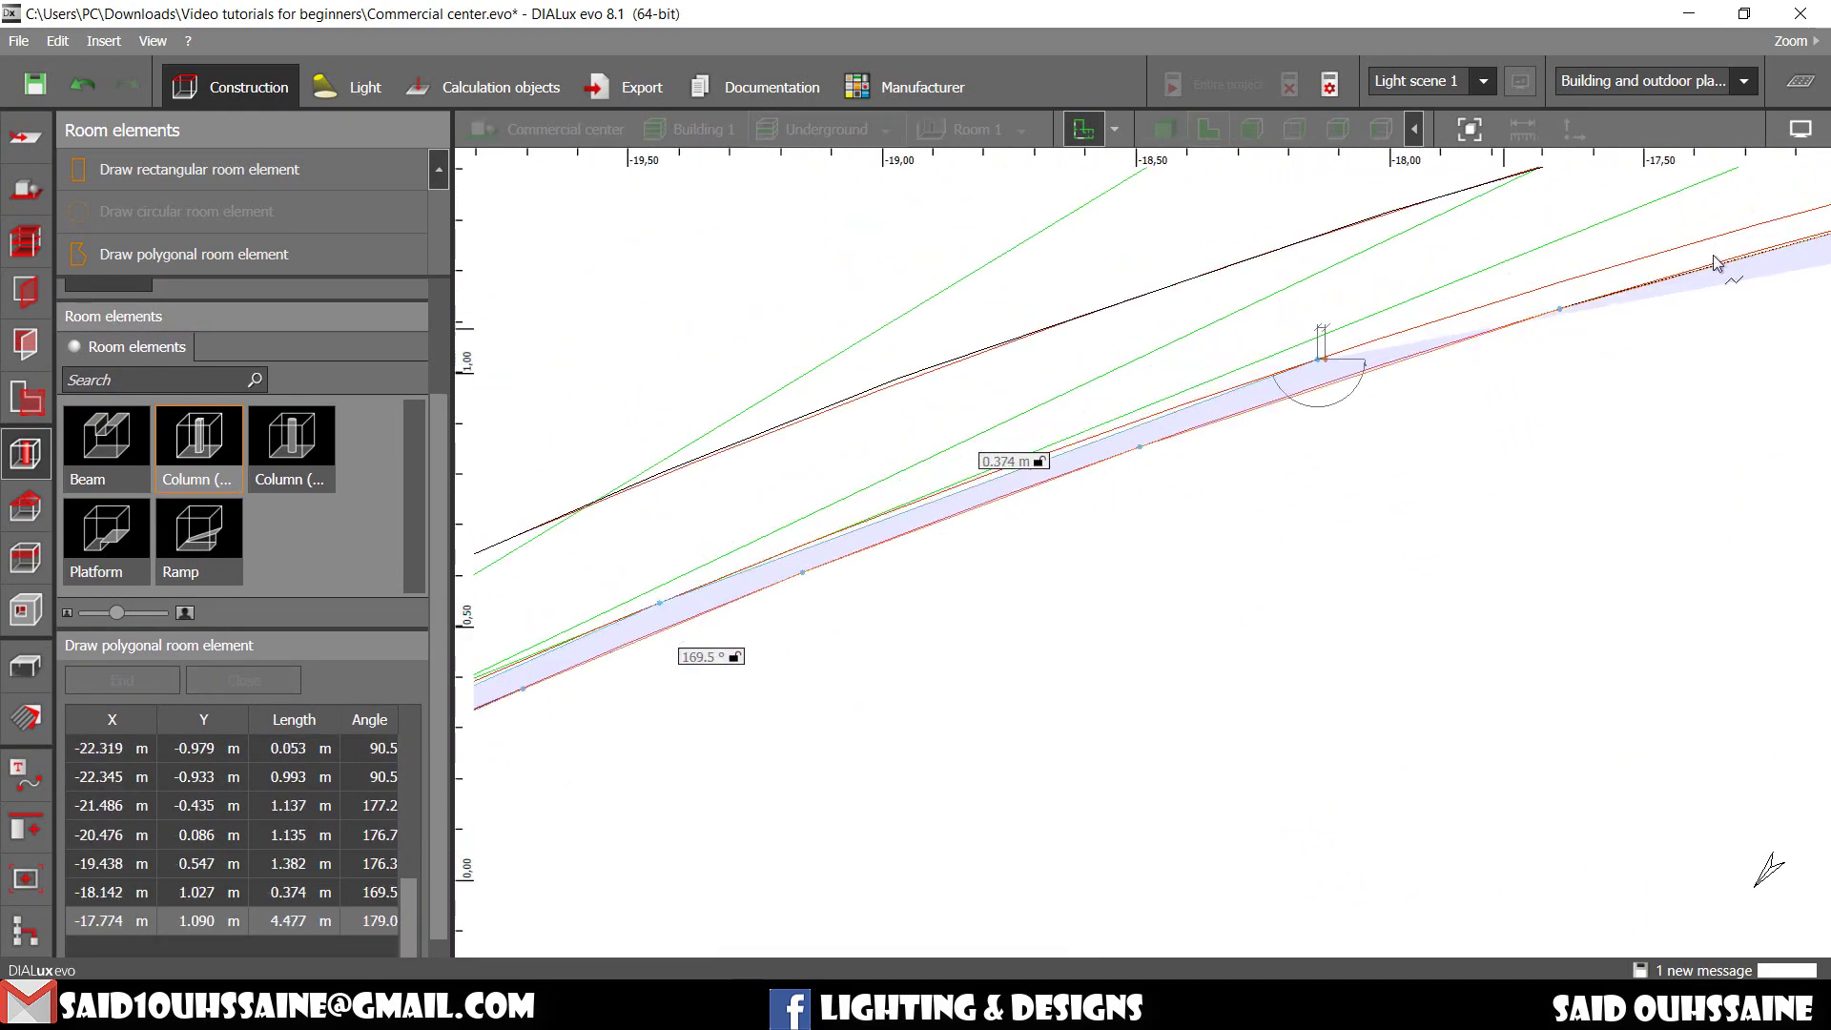
click(1742, 232)
click(1517, 443)
click(1004, 480)
click(1312, 445)
right_click(1536, 348)
click(1564, 356)
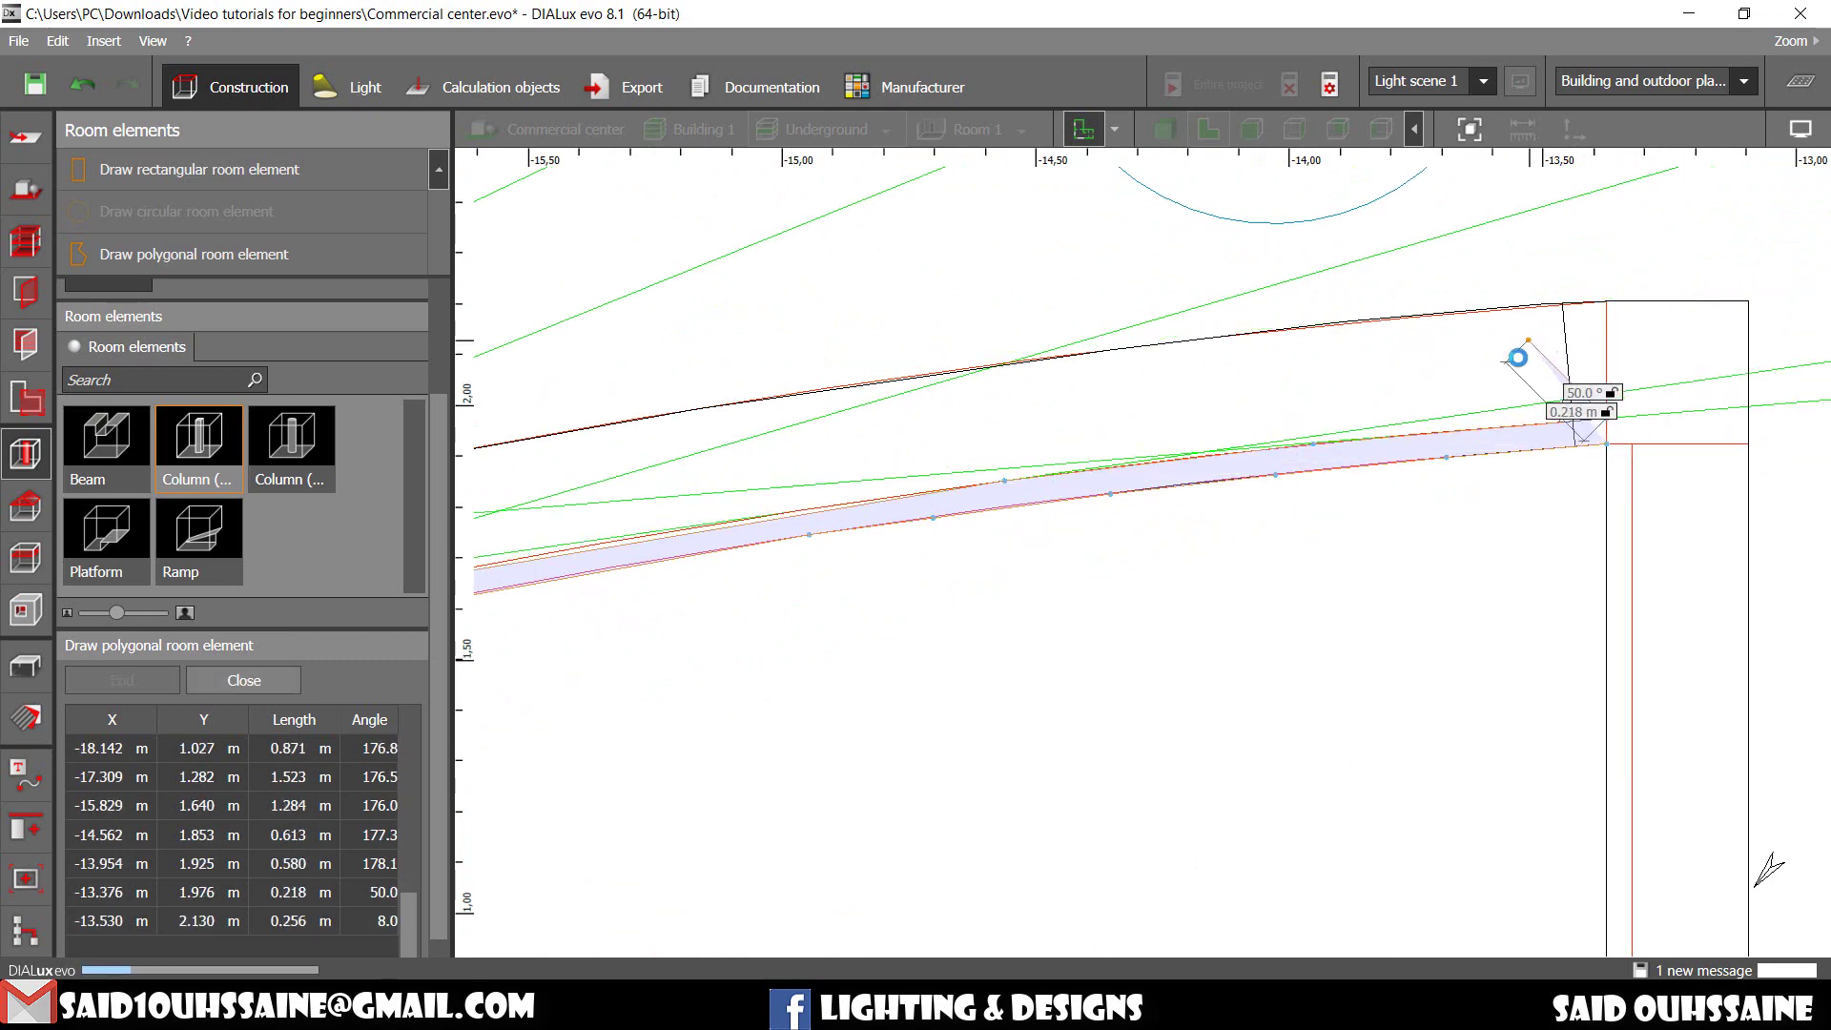
Step: Raise the curved column's base to the top of the sill at about 0.205 m, making the column about 2.295 m high
middle_drag(1085, 421, 1277, 376)
scroll(1276, 375, down, 2)
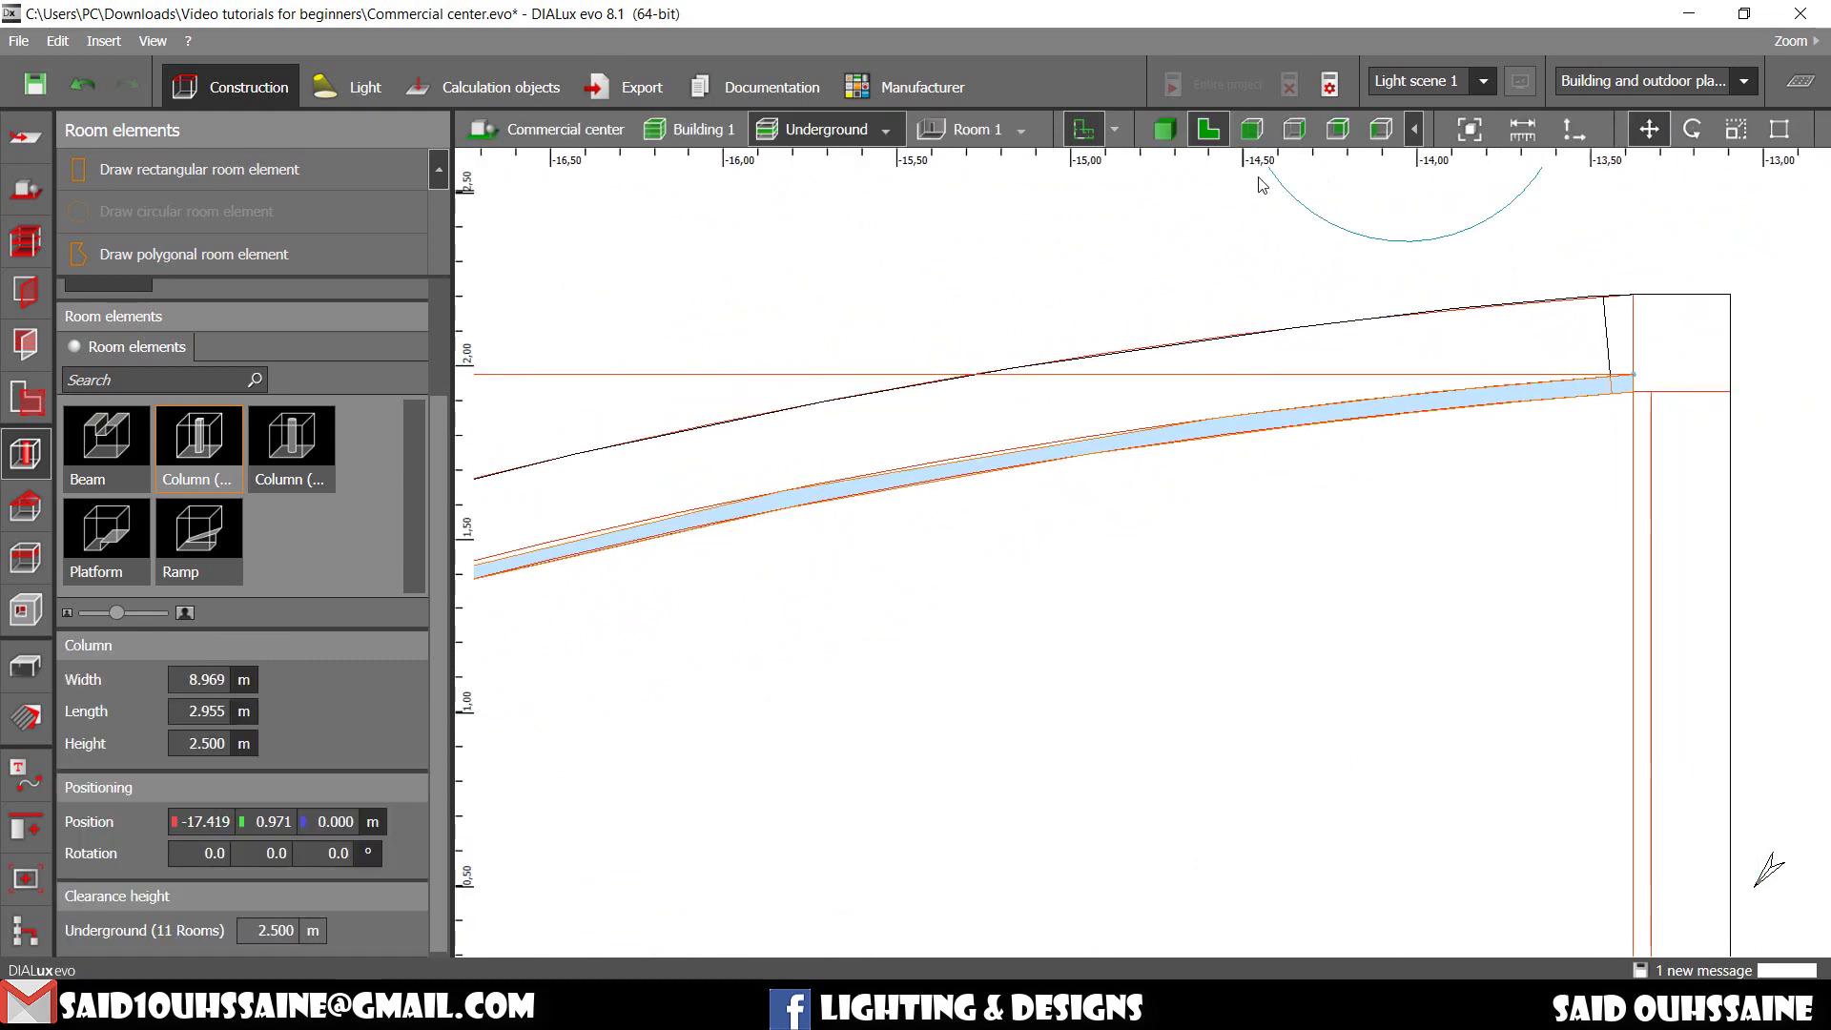
click(1268, 134)
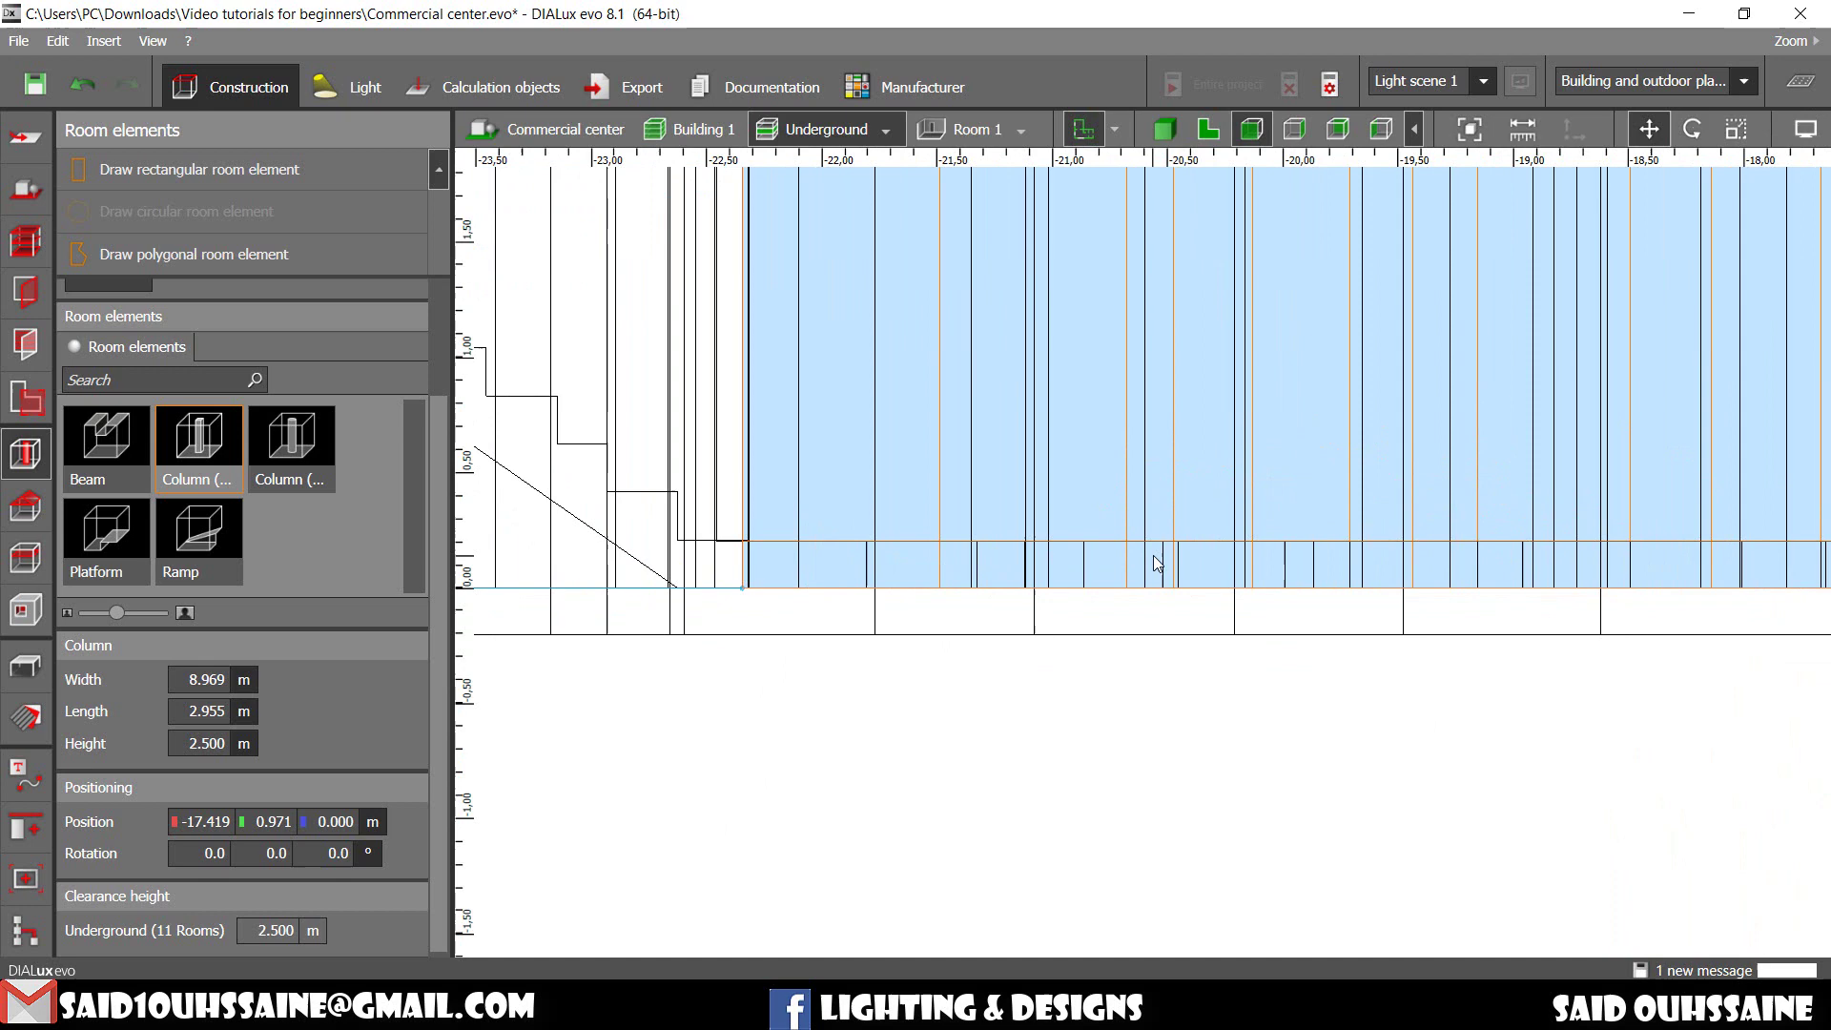
scroll(1304, 558, up, 2)
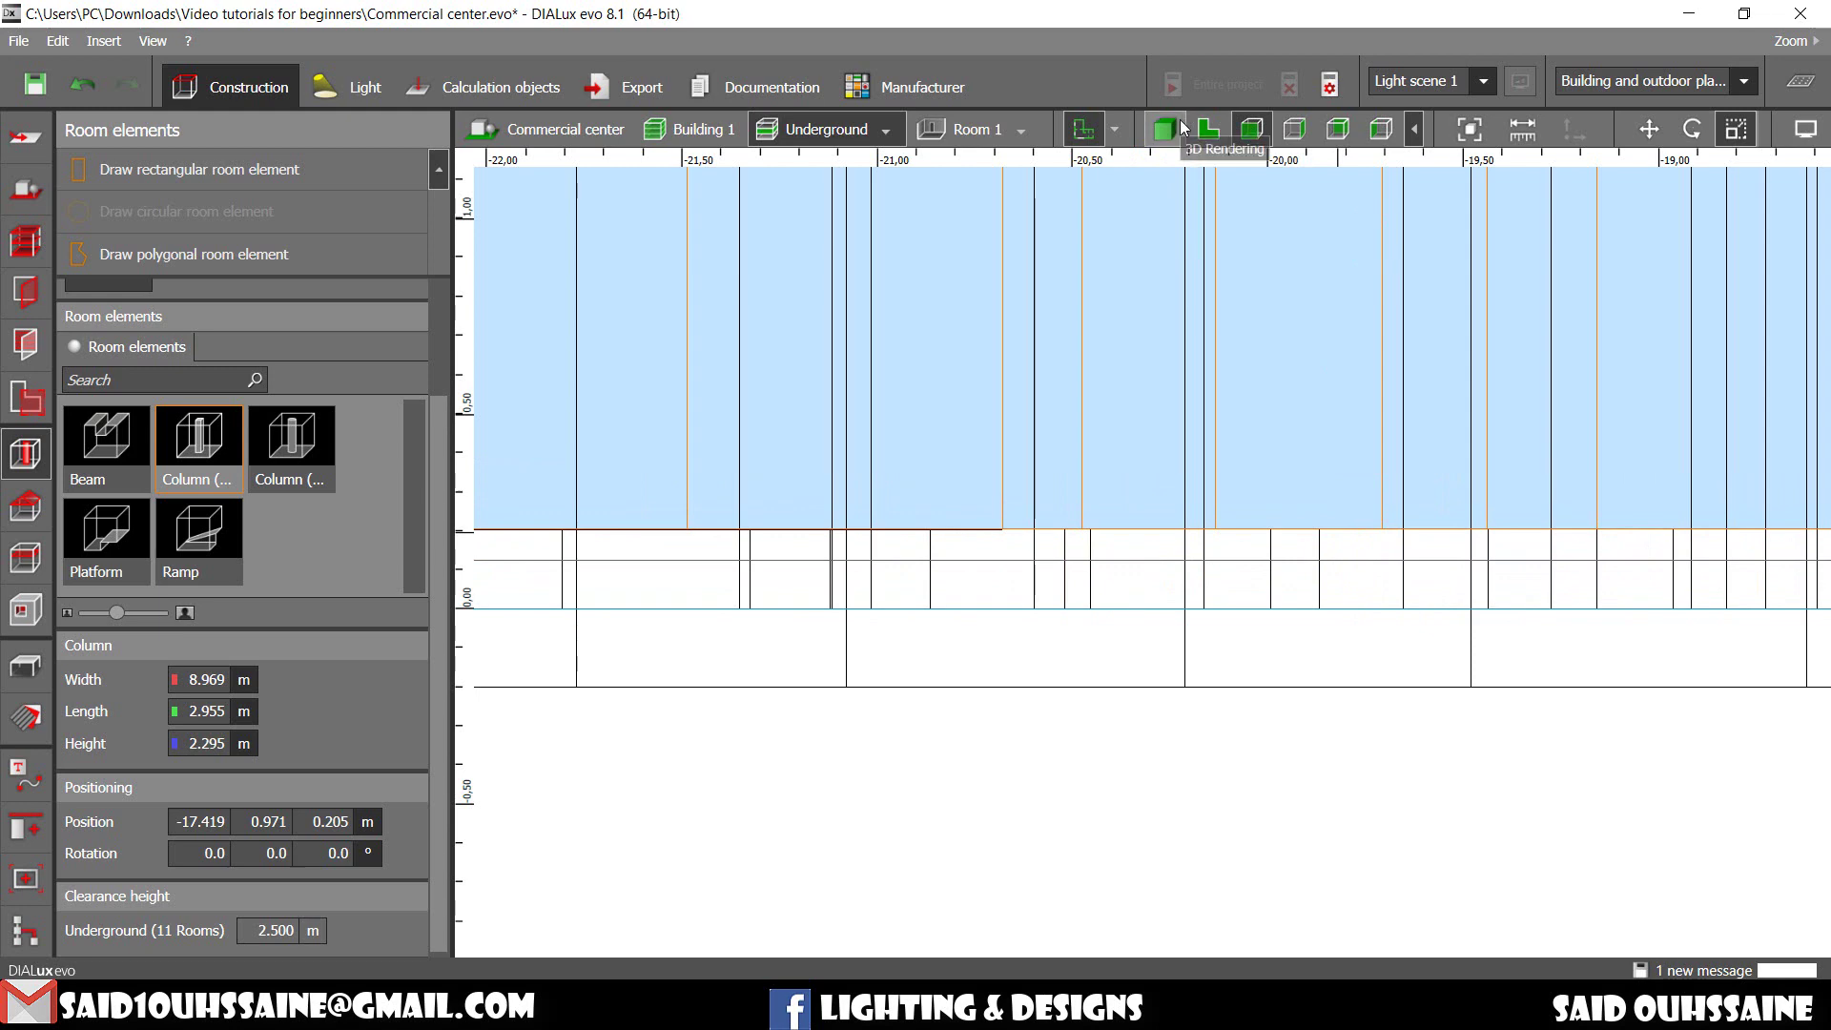
scroll(1250, 627, down, 5)
scroll(1264, 512, down, 2)
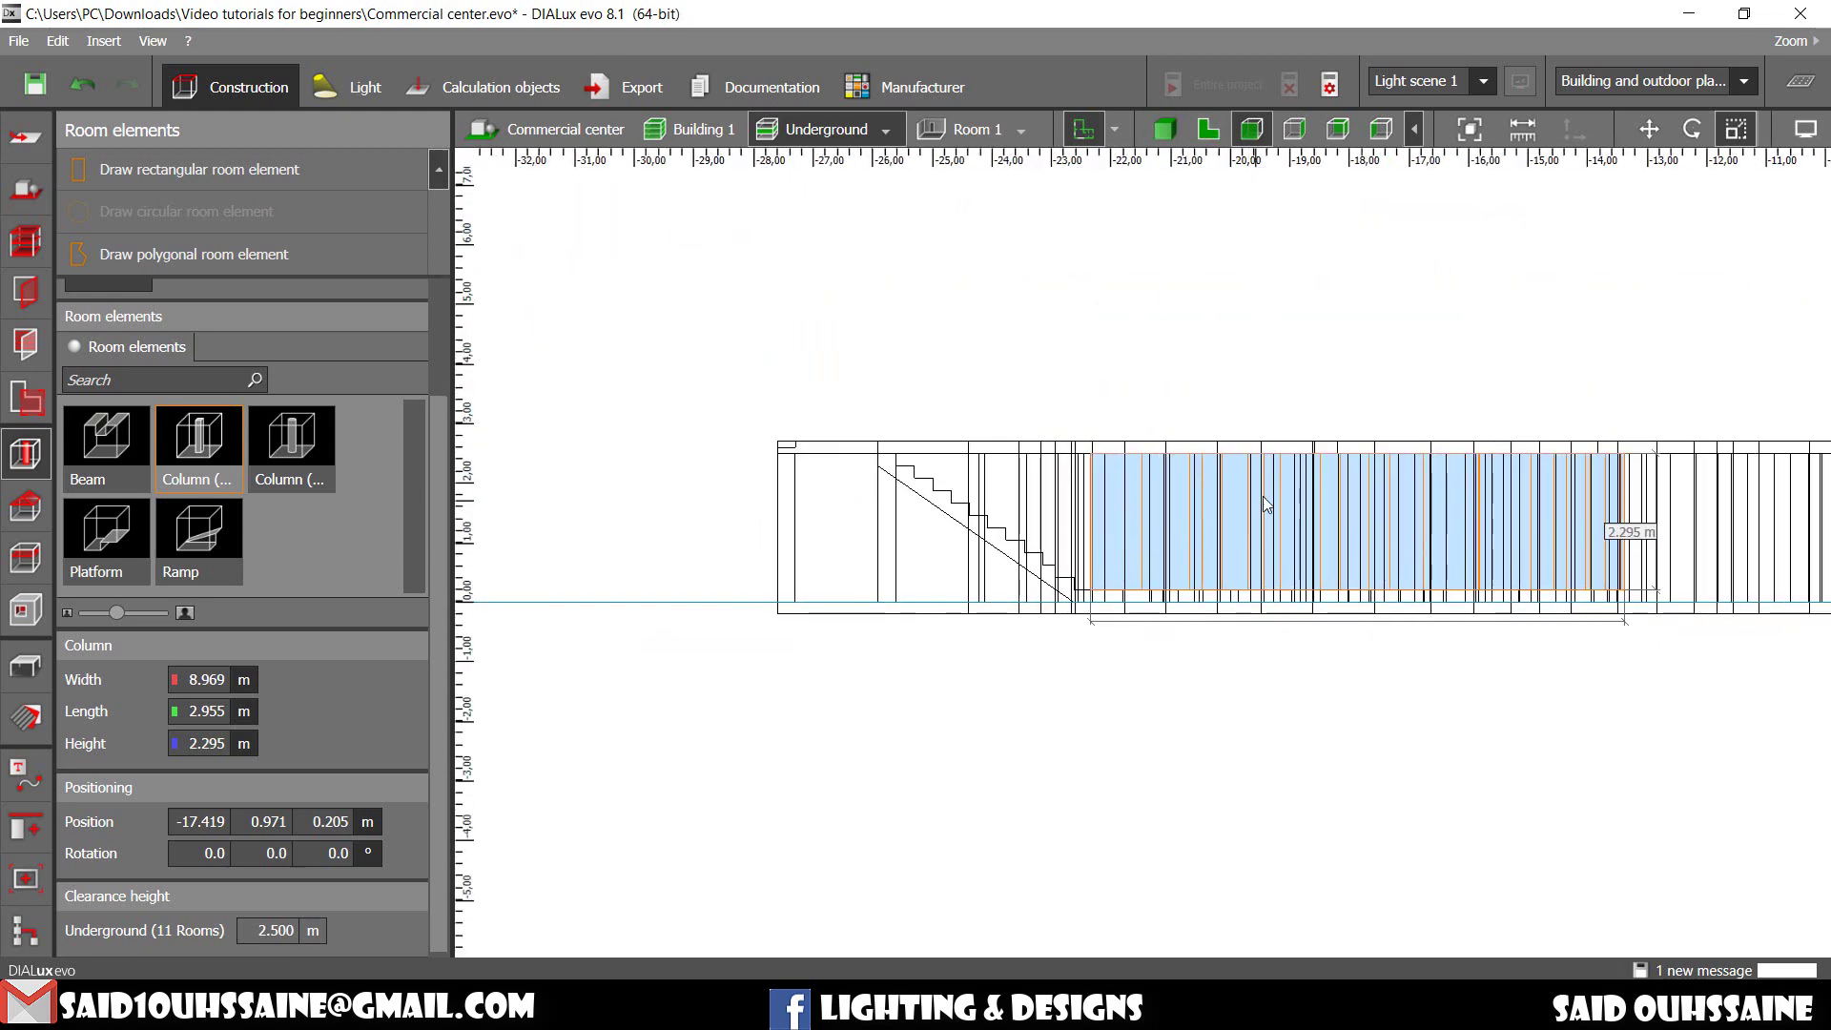
click(1163, 129)
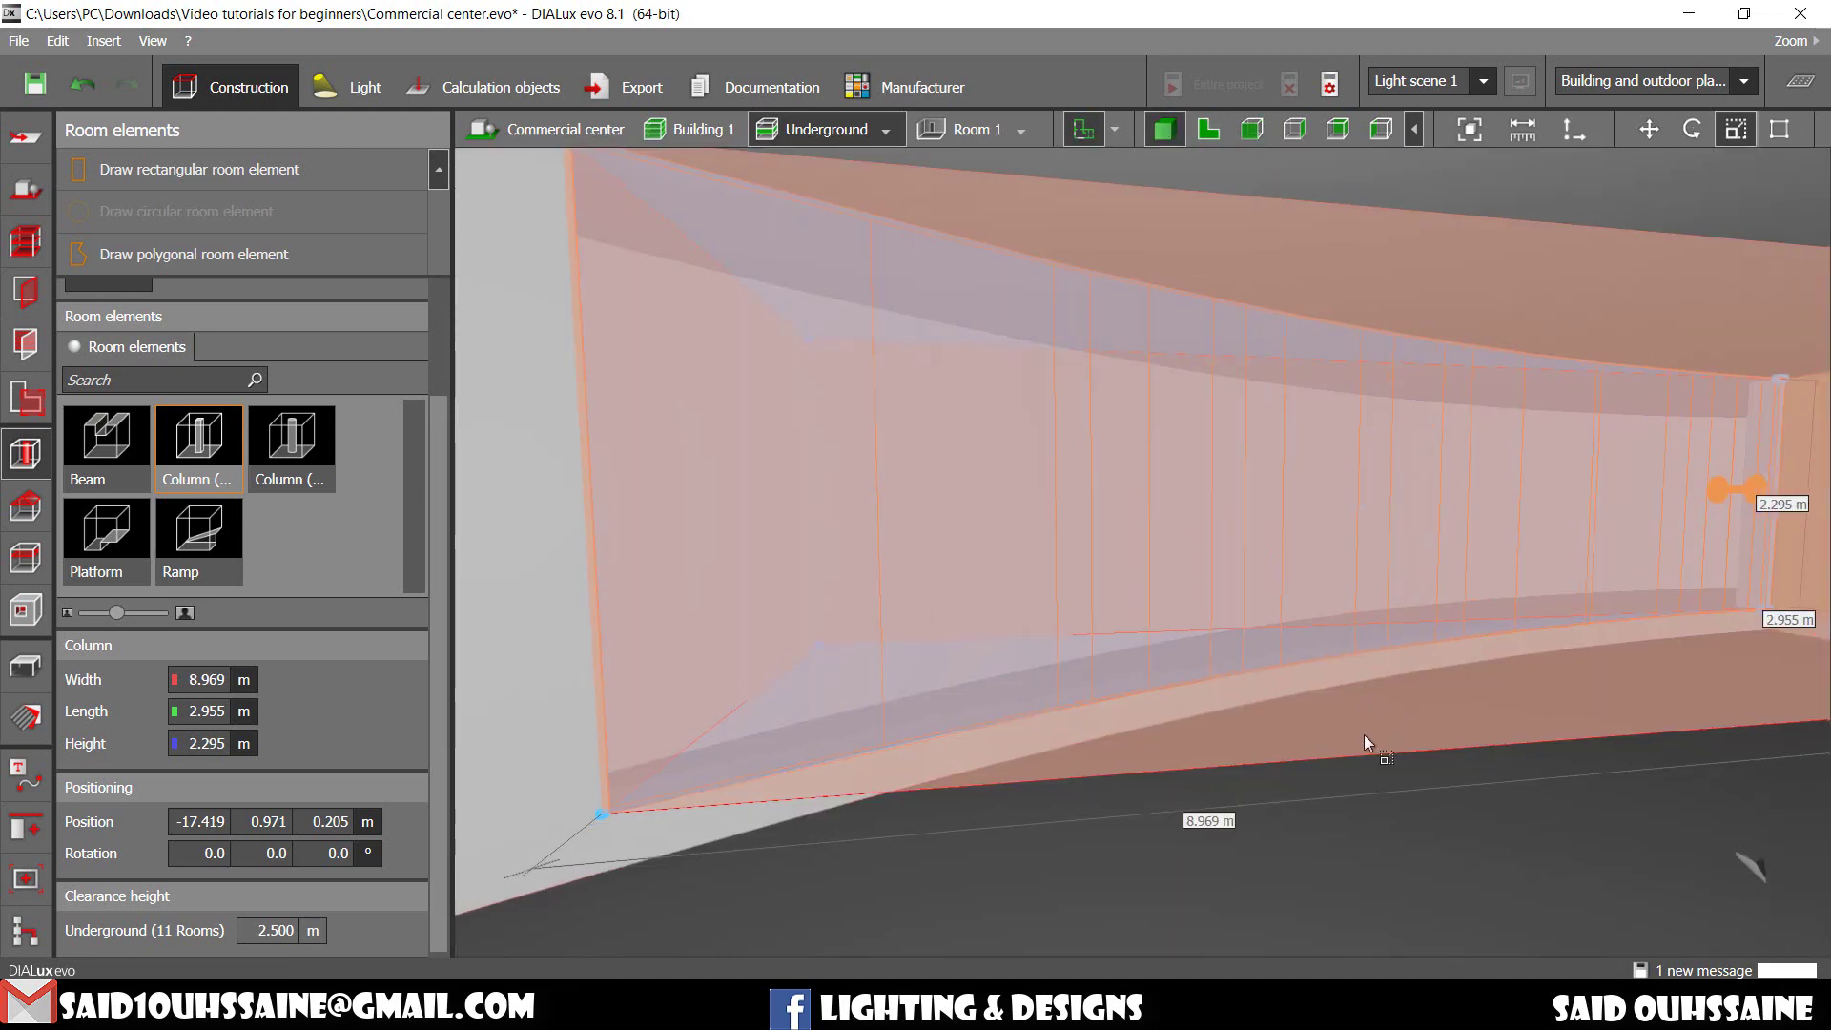
Step: Deselect the curved column and examine how it fills the wall opening above the sill from both sides
click(1305, 721)
middle_drag(1335, 688, 1302, 710)
scroll(1287, 708, down, 2)
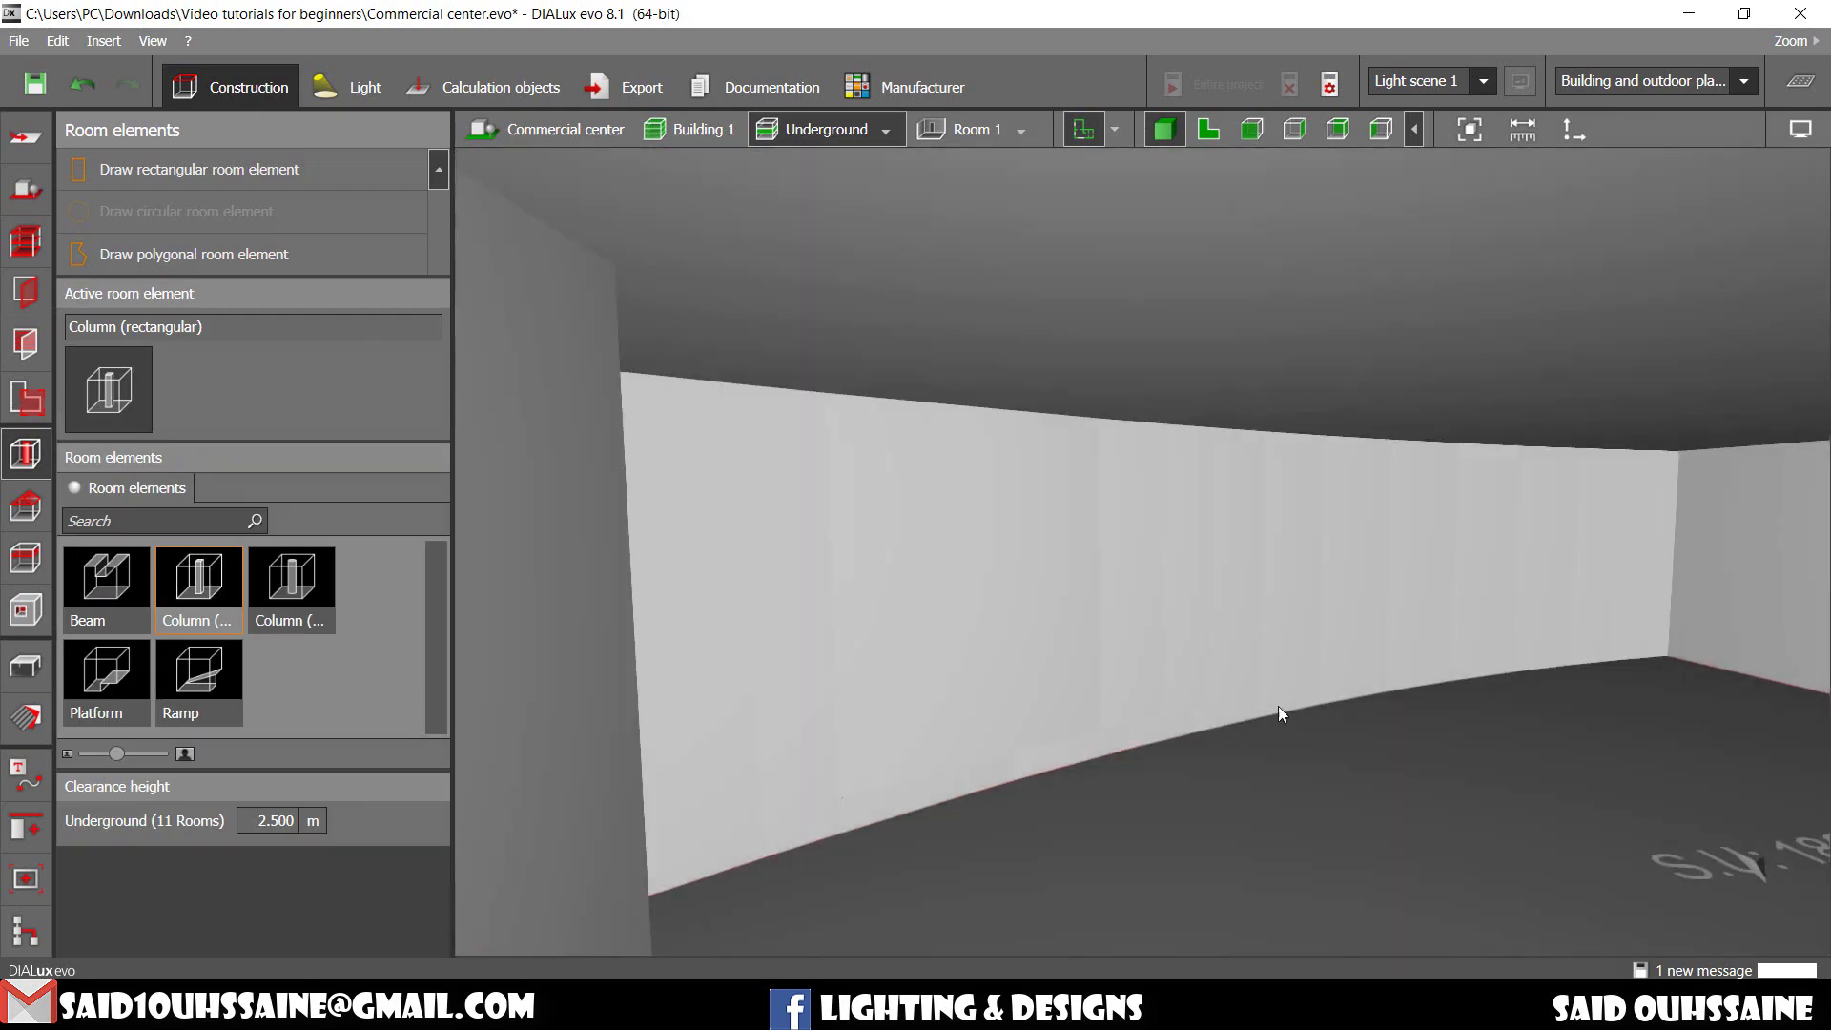
scroll(1278, 706, up, 2)
right_drag(1028, 685, 986, 708)
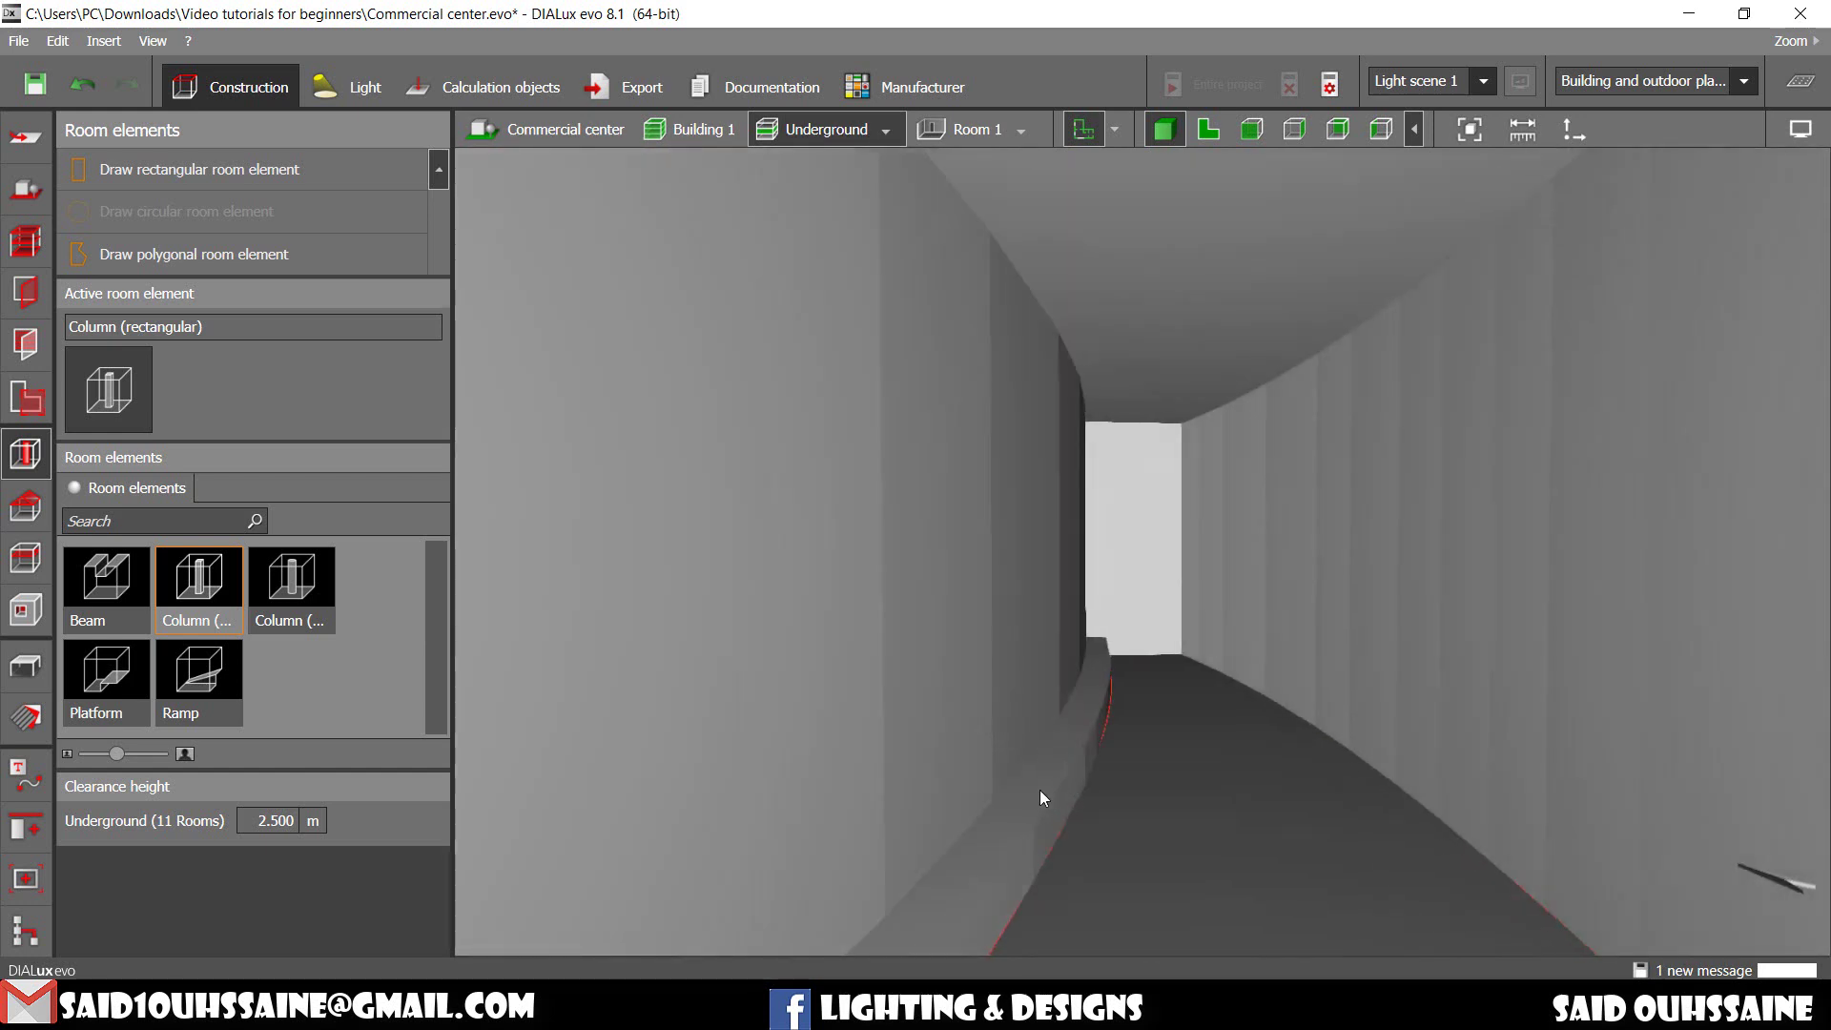
drag(1113, 749, 1149, 751)
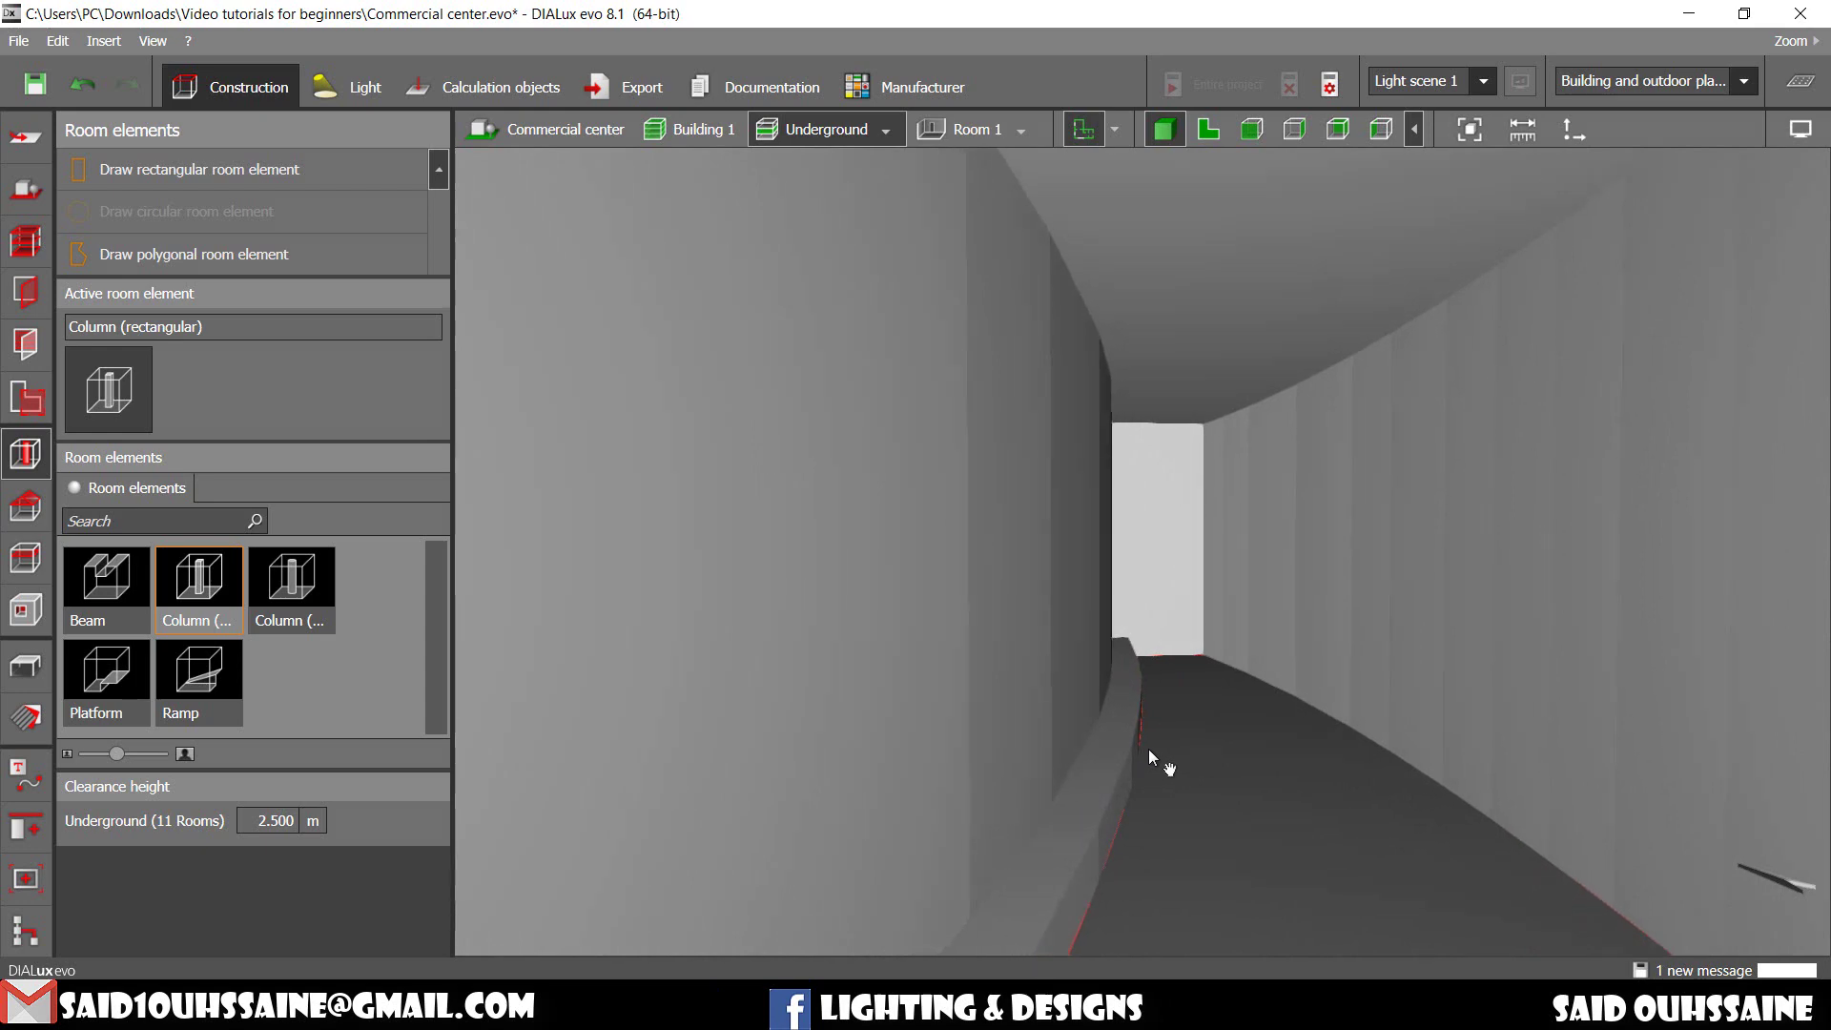
Step: Switch to the SECOND FLOOR storey and sample the DefaultTransparent material from the glazing facing the terrace
click(887, 131)
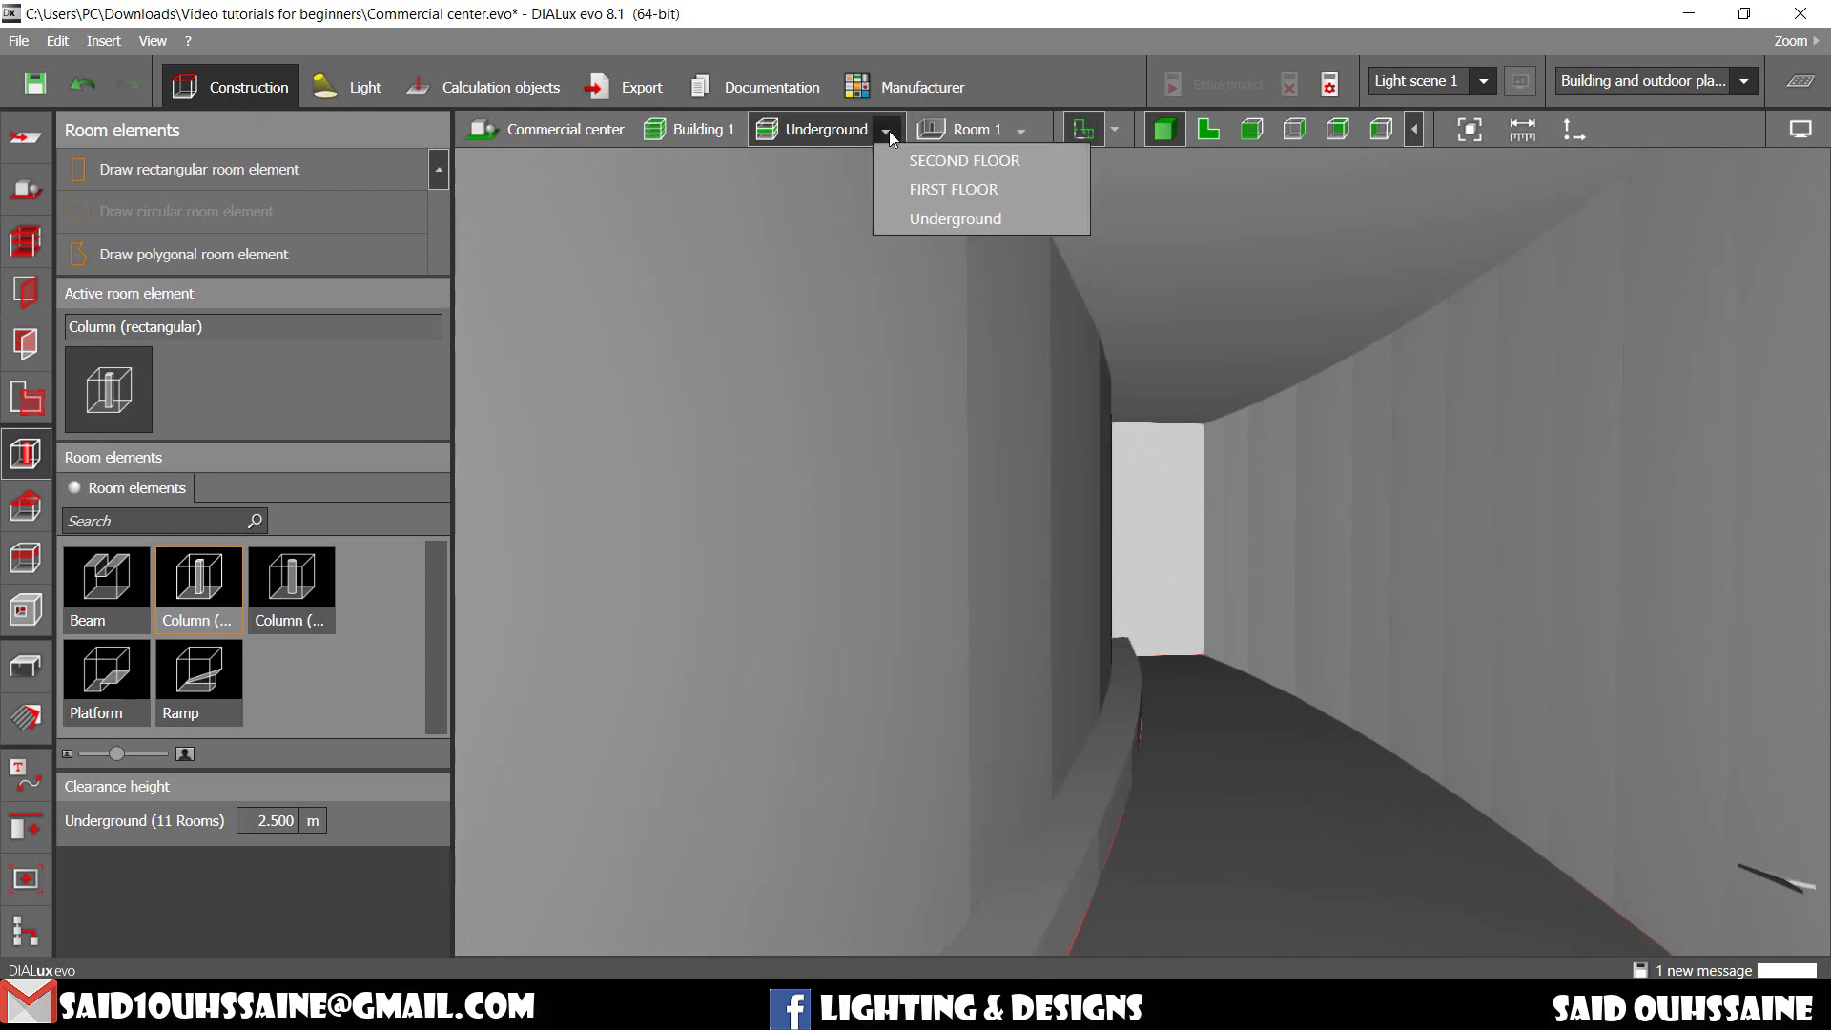
click(961, 160)
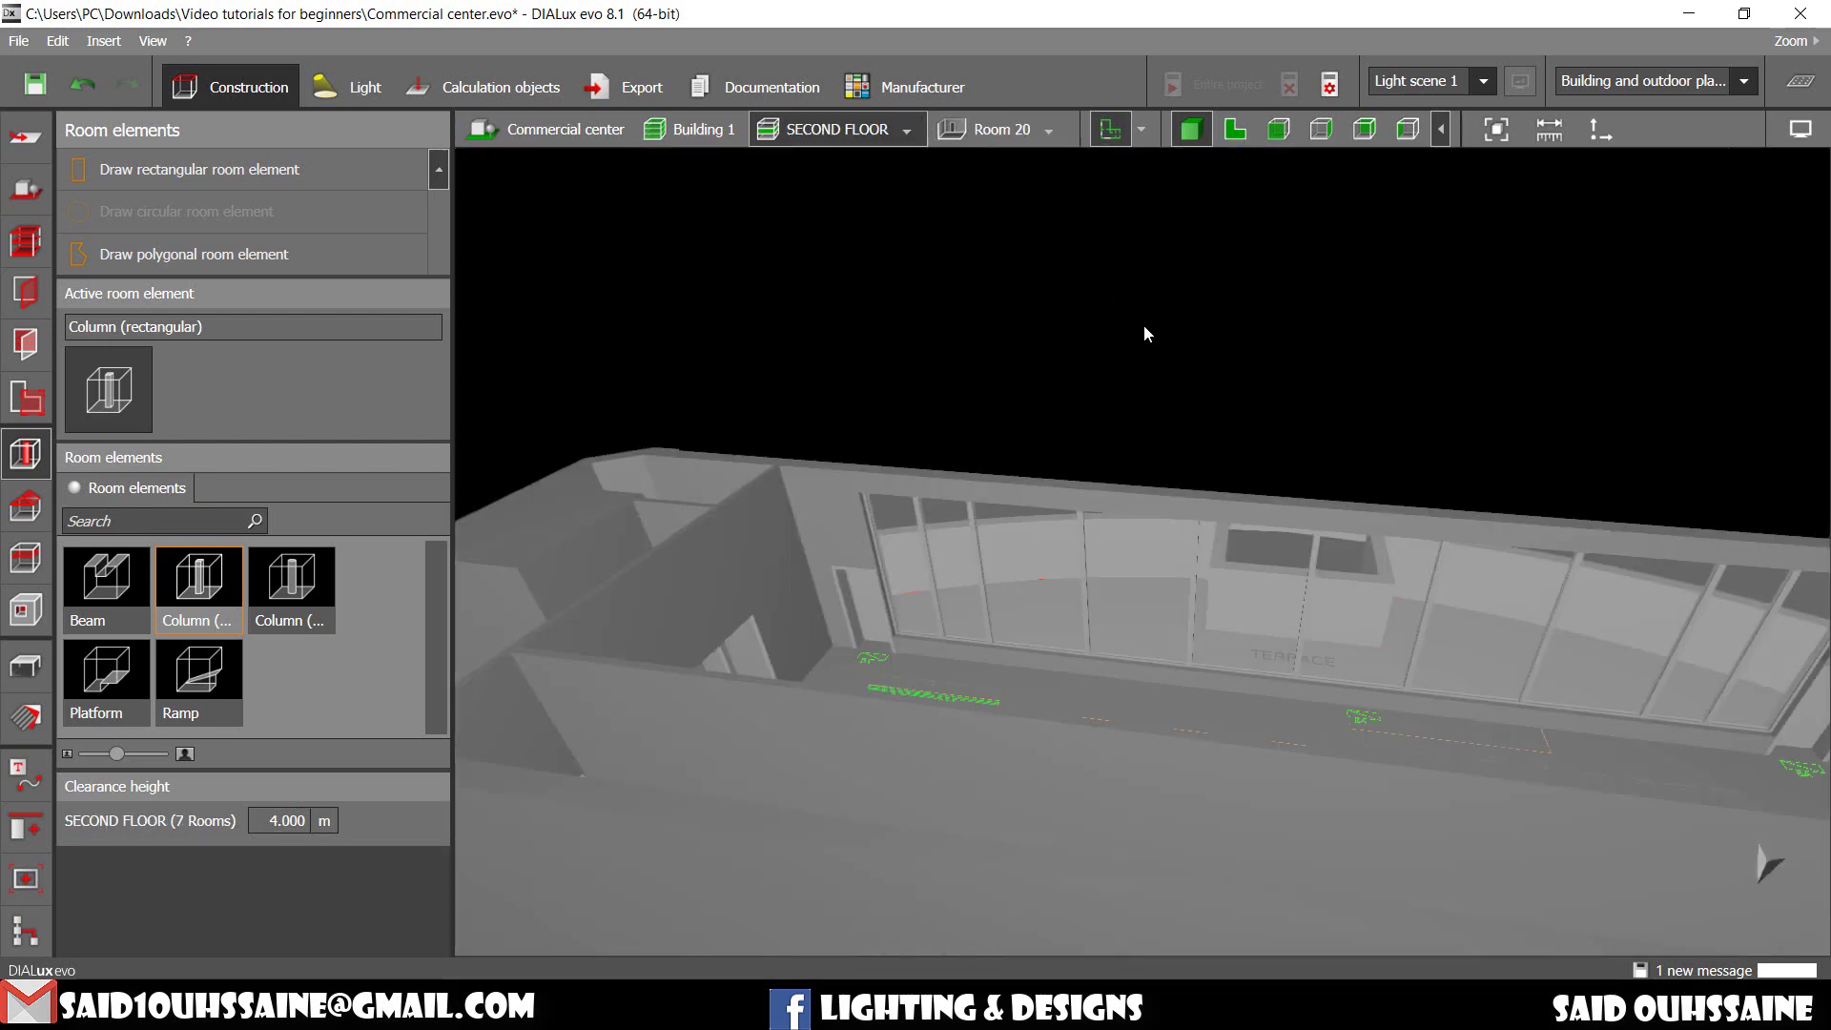
click(24, 722)
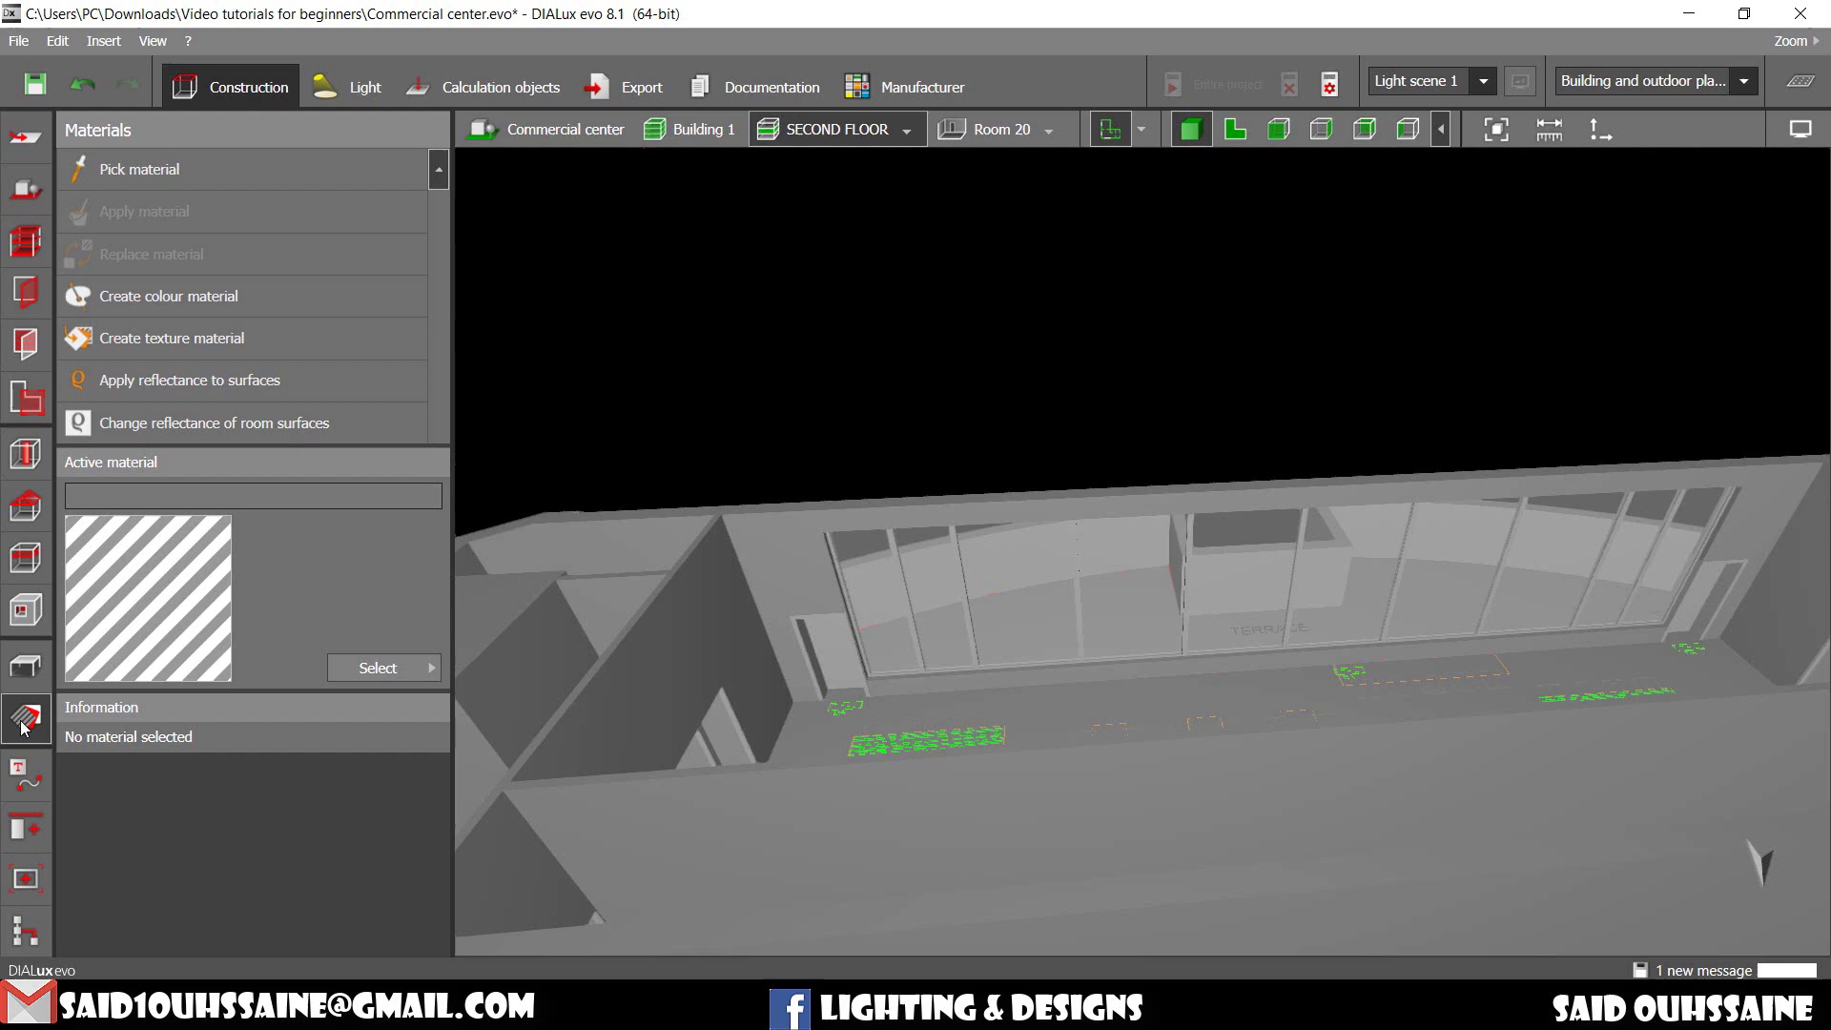
click(236, 168)
scroll(1049, 553, up, 3)
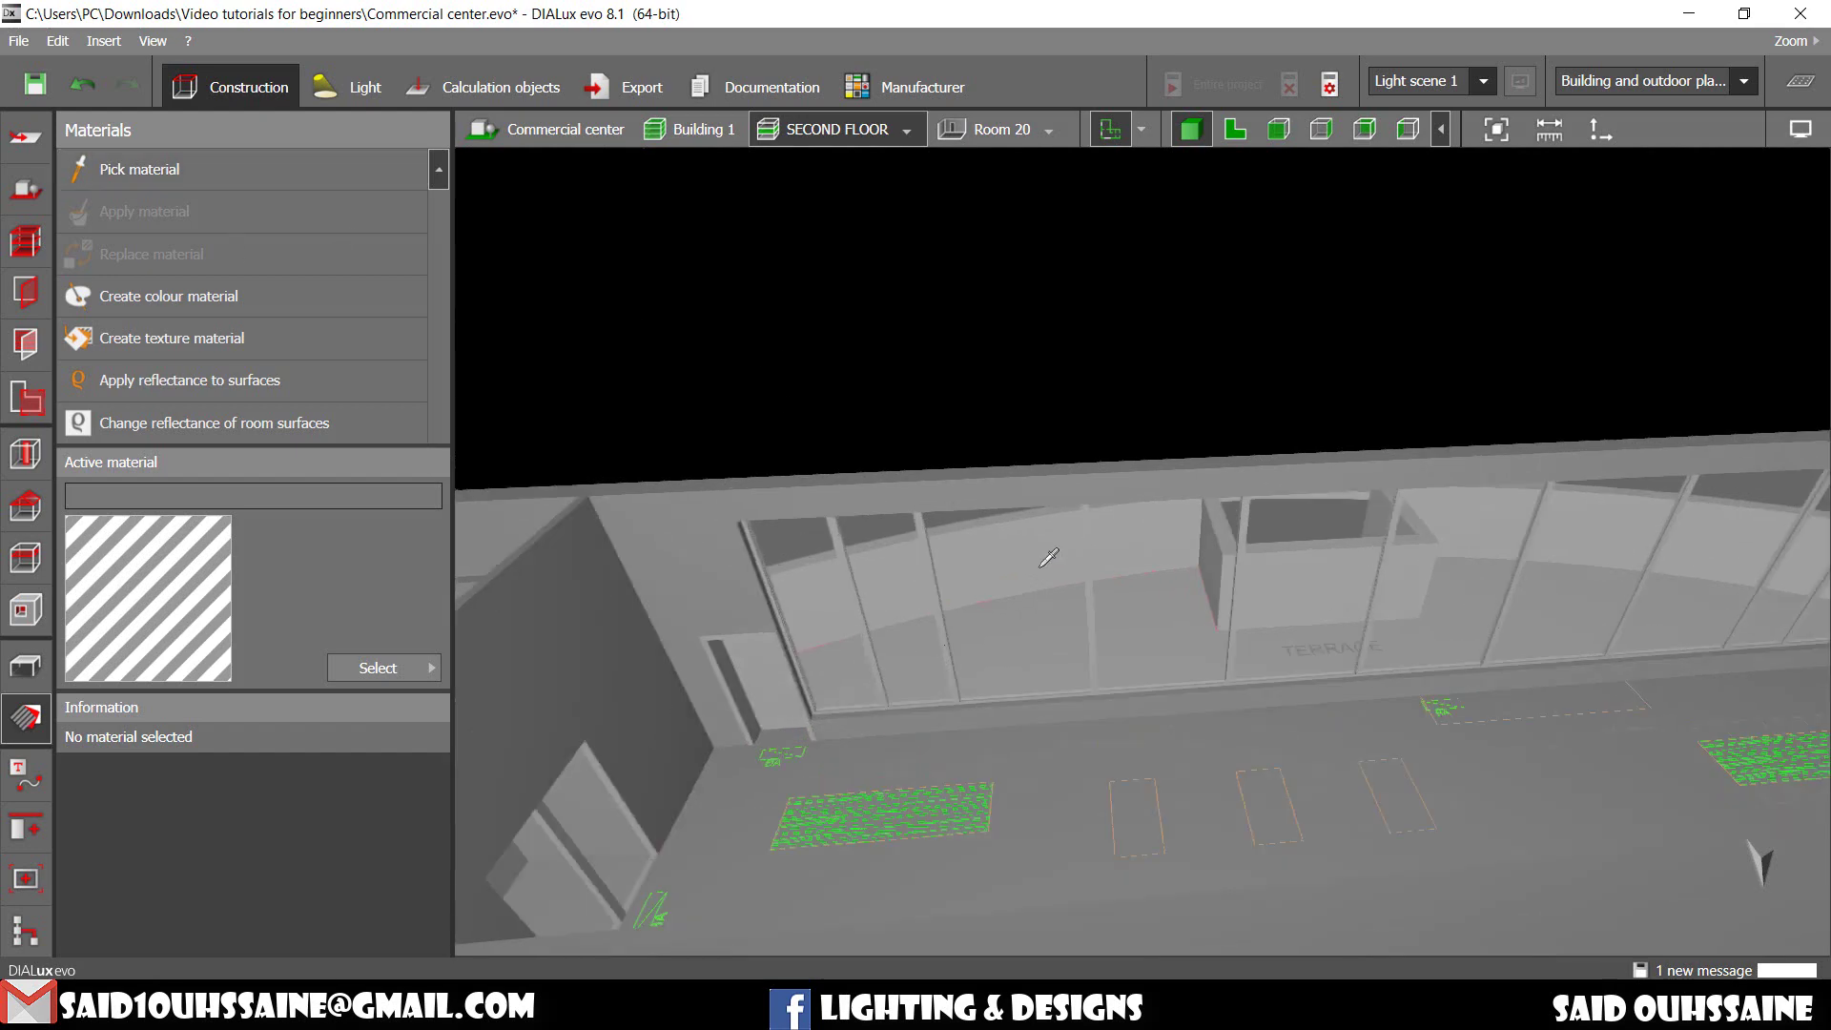
click(1021, 577)
middle_drag(868, 488, 994, 523)
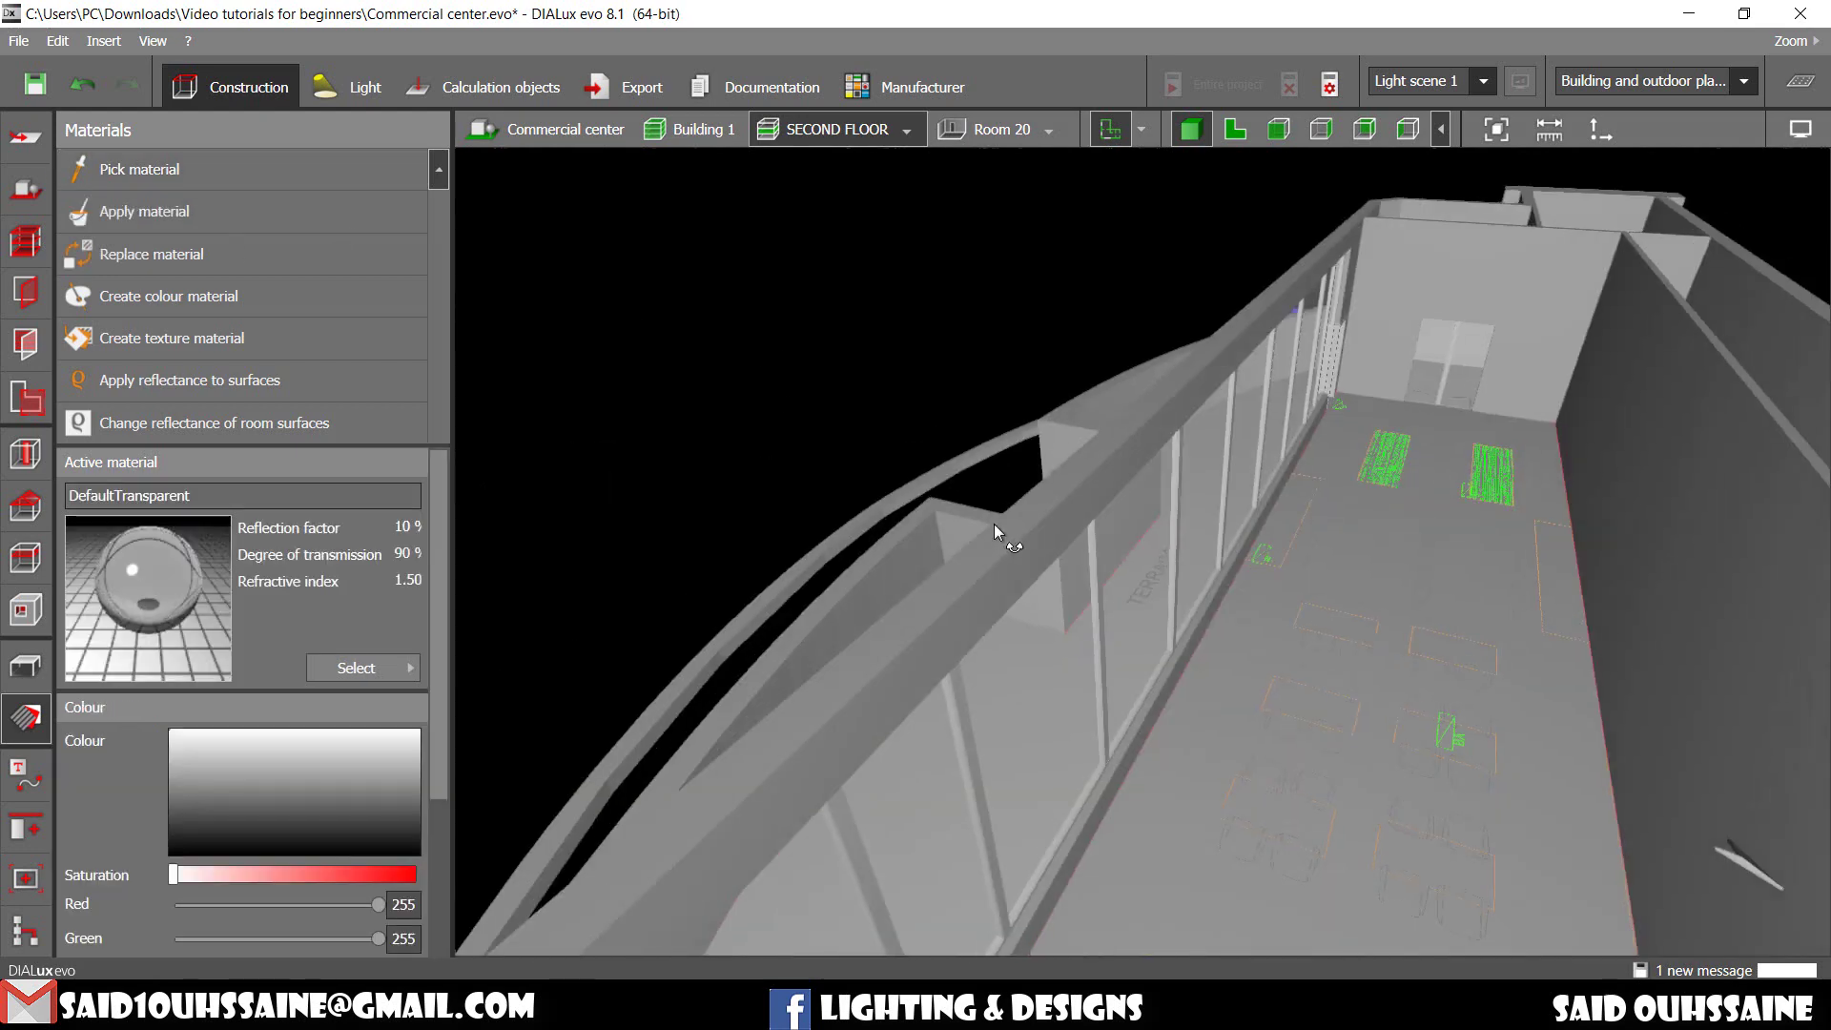
Step: Return to the Underground storey and apply the DefaultTransparent material to the curved column above the sill
click(918, 134)
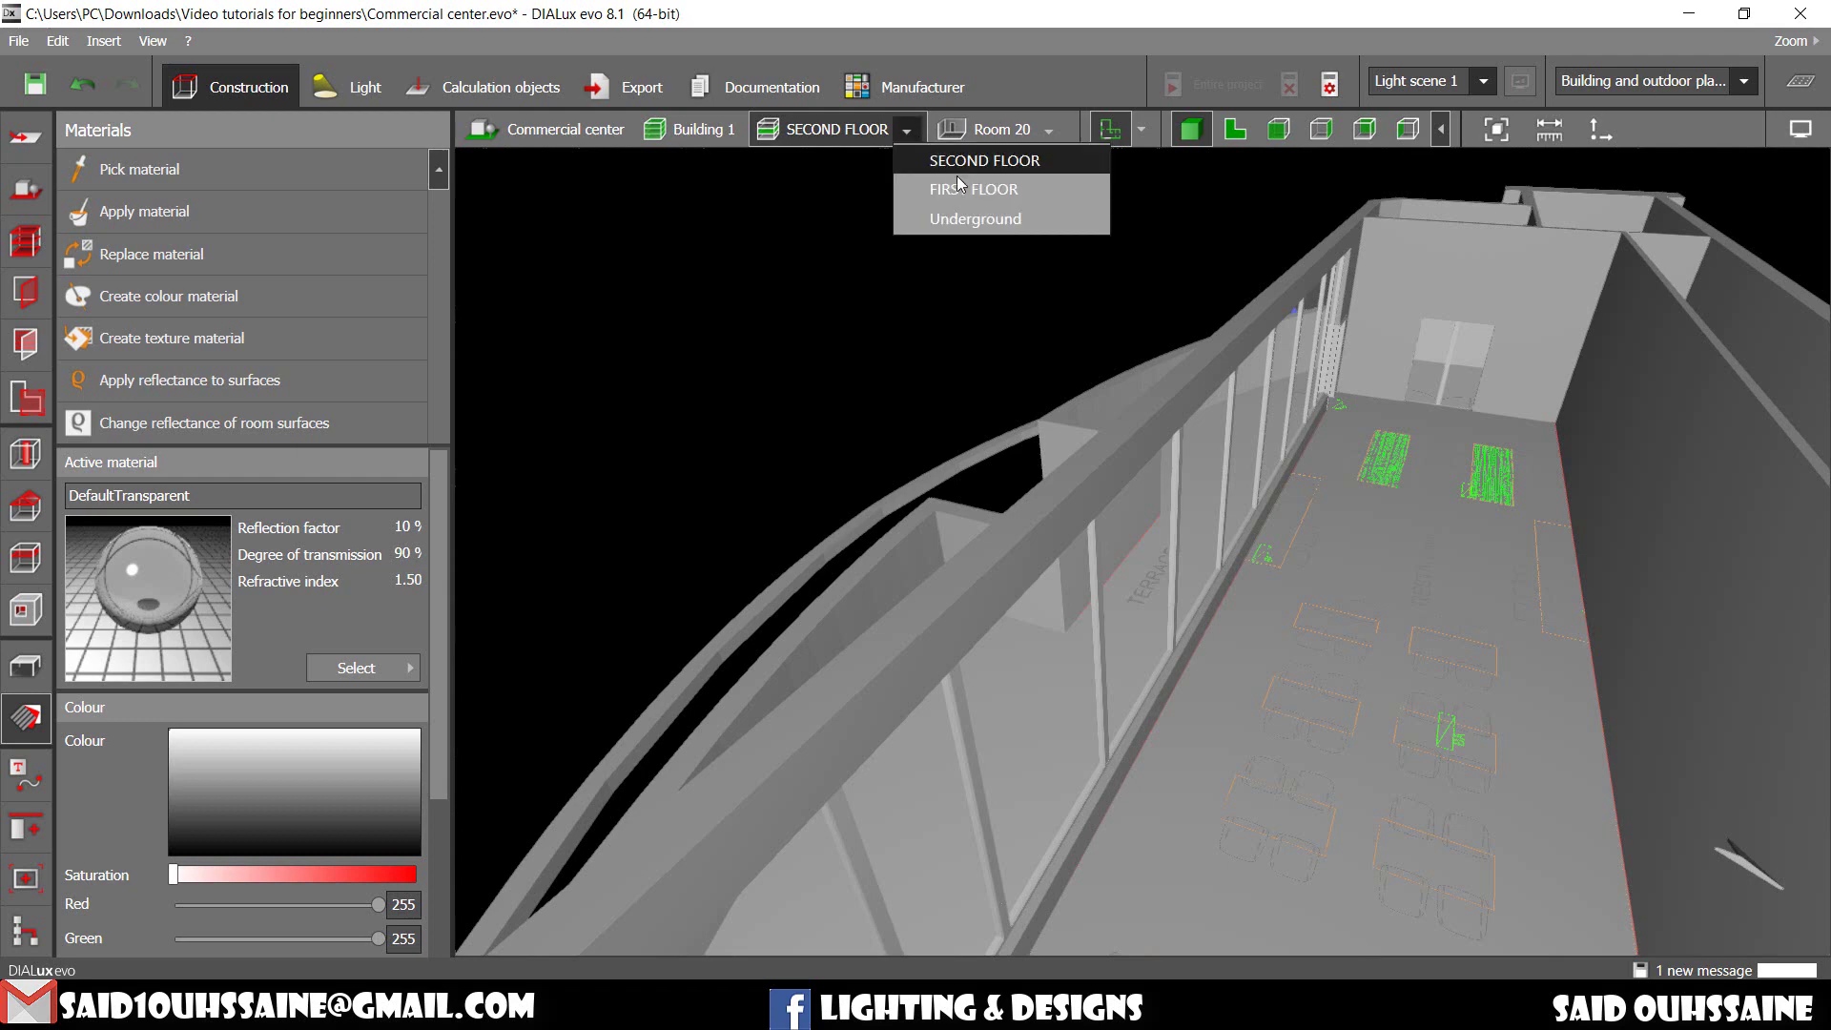
click(987, 212)
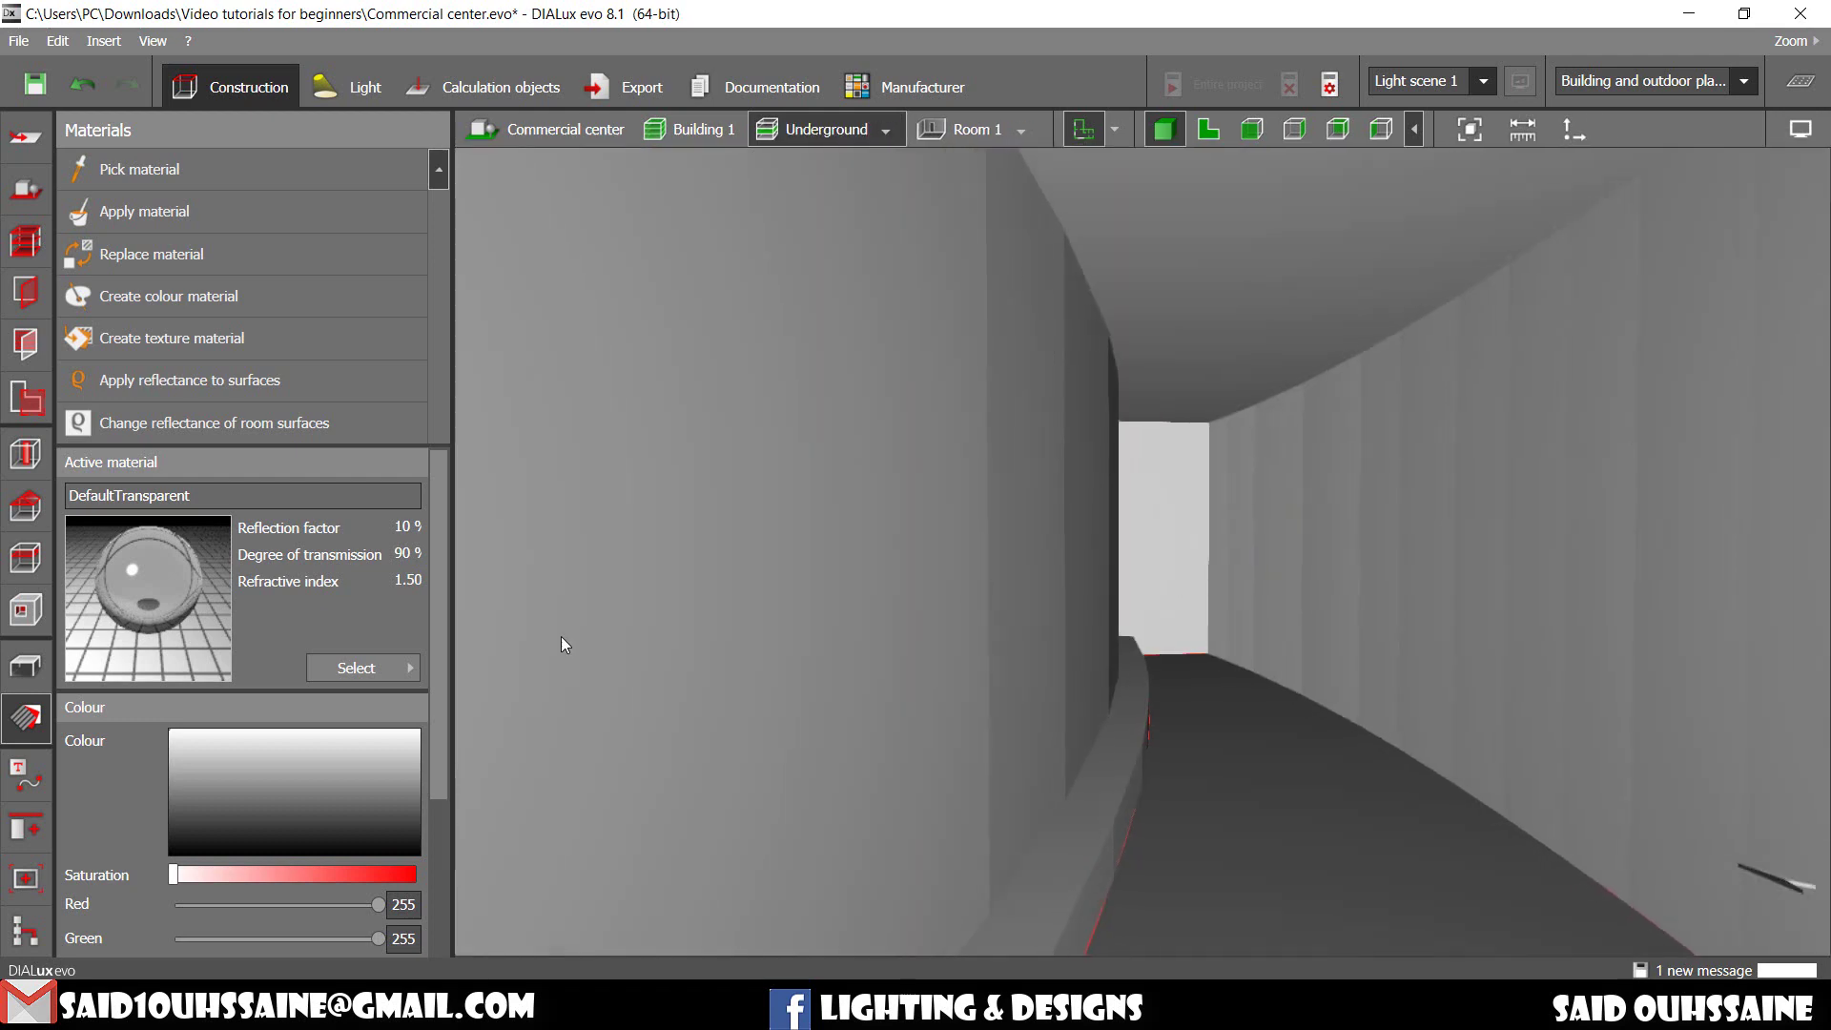
drag(145, 574, 798, 491)
Step: Examine the transparent curved column and its sill from the room side and along the passage behind it
middle_drag(1053, 614, 1068, 581)
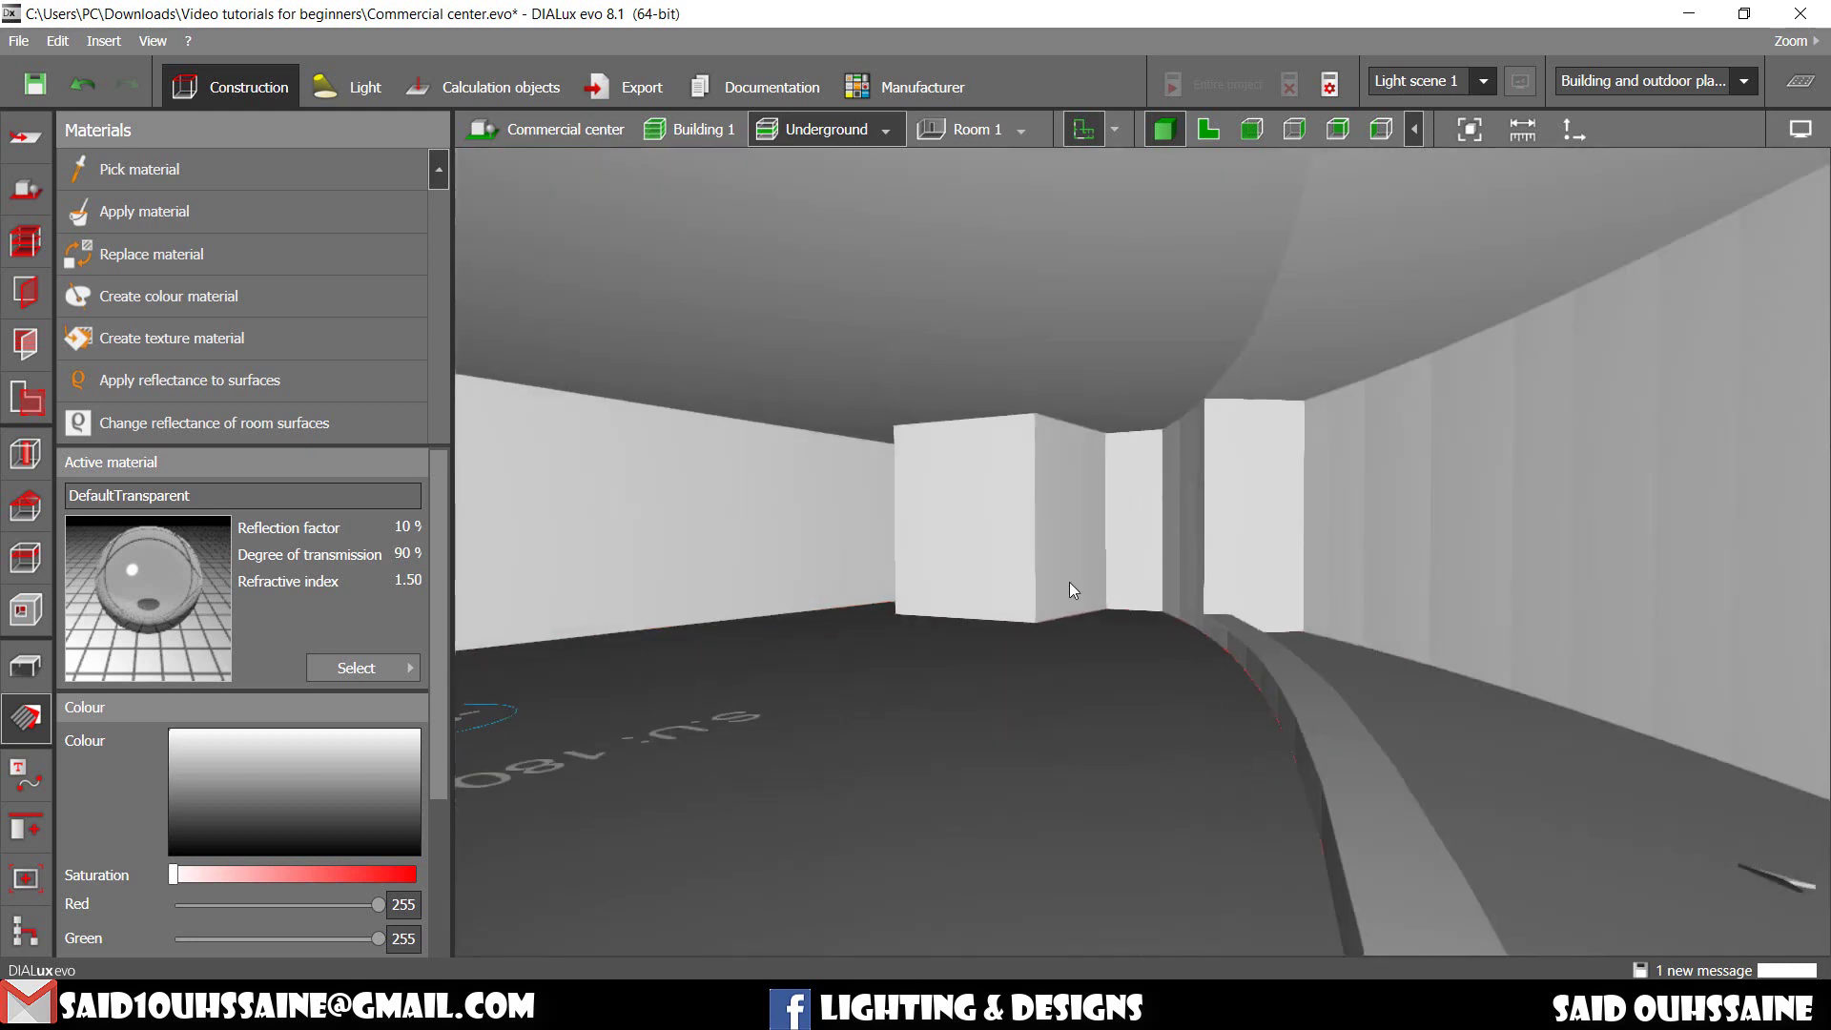
right_drag(1068, 581, 1432, 673)
middle_drag(1432, 673, 1145, 782)
right_drag(1144, 782, 1226, 769)
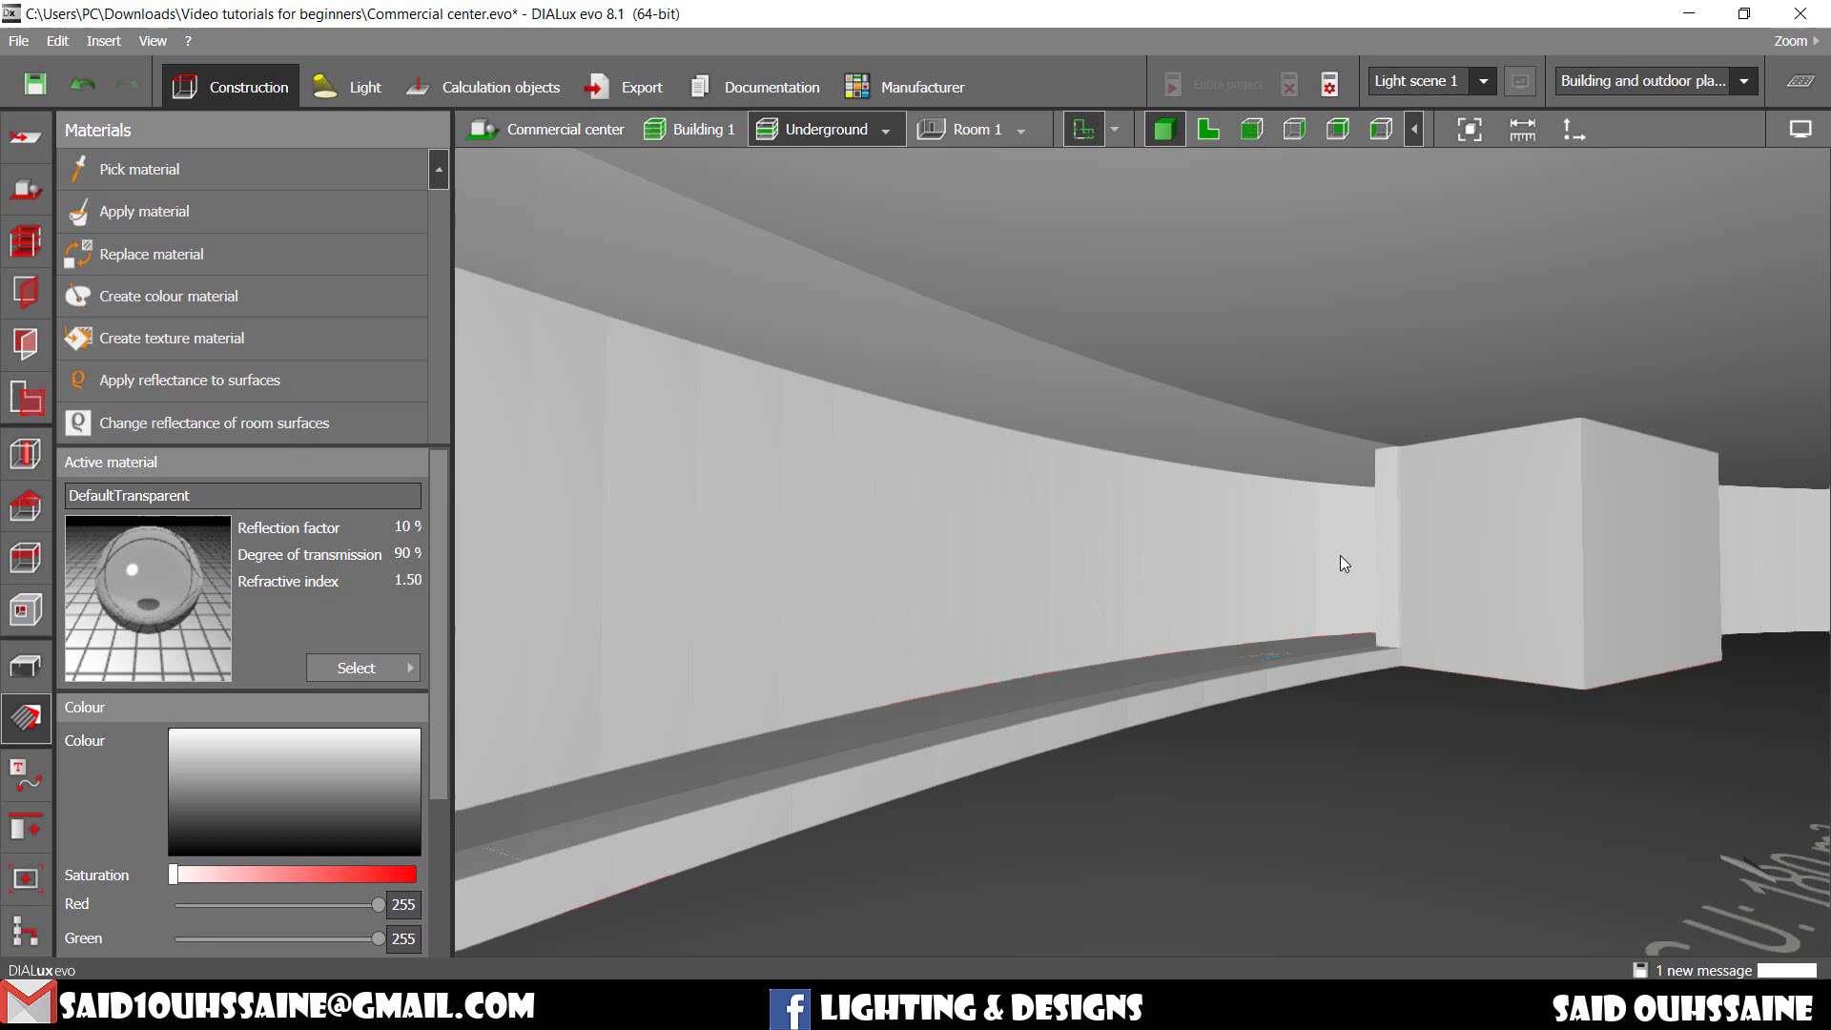
right_drag(1163, 713, 1146, 811)
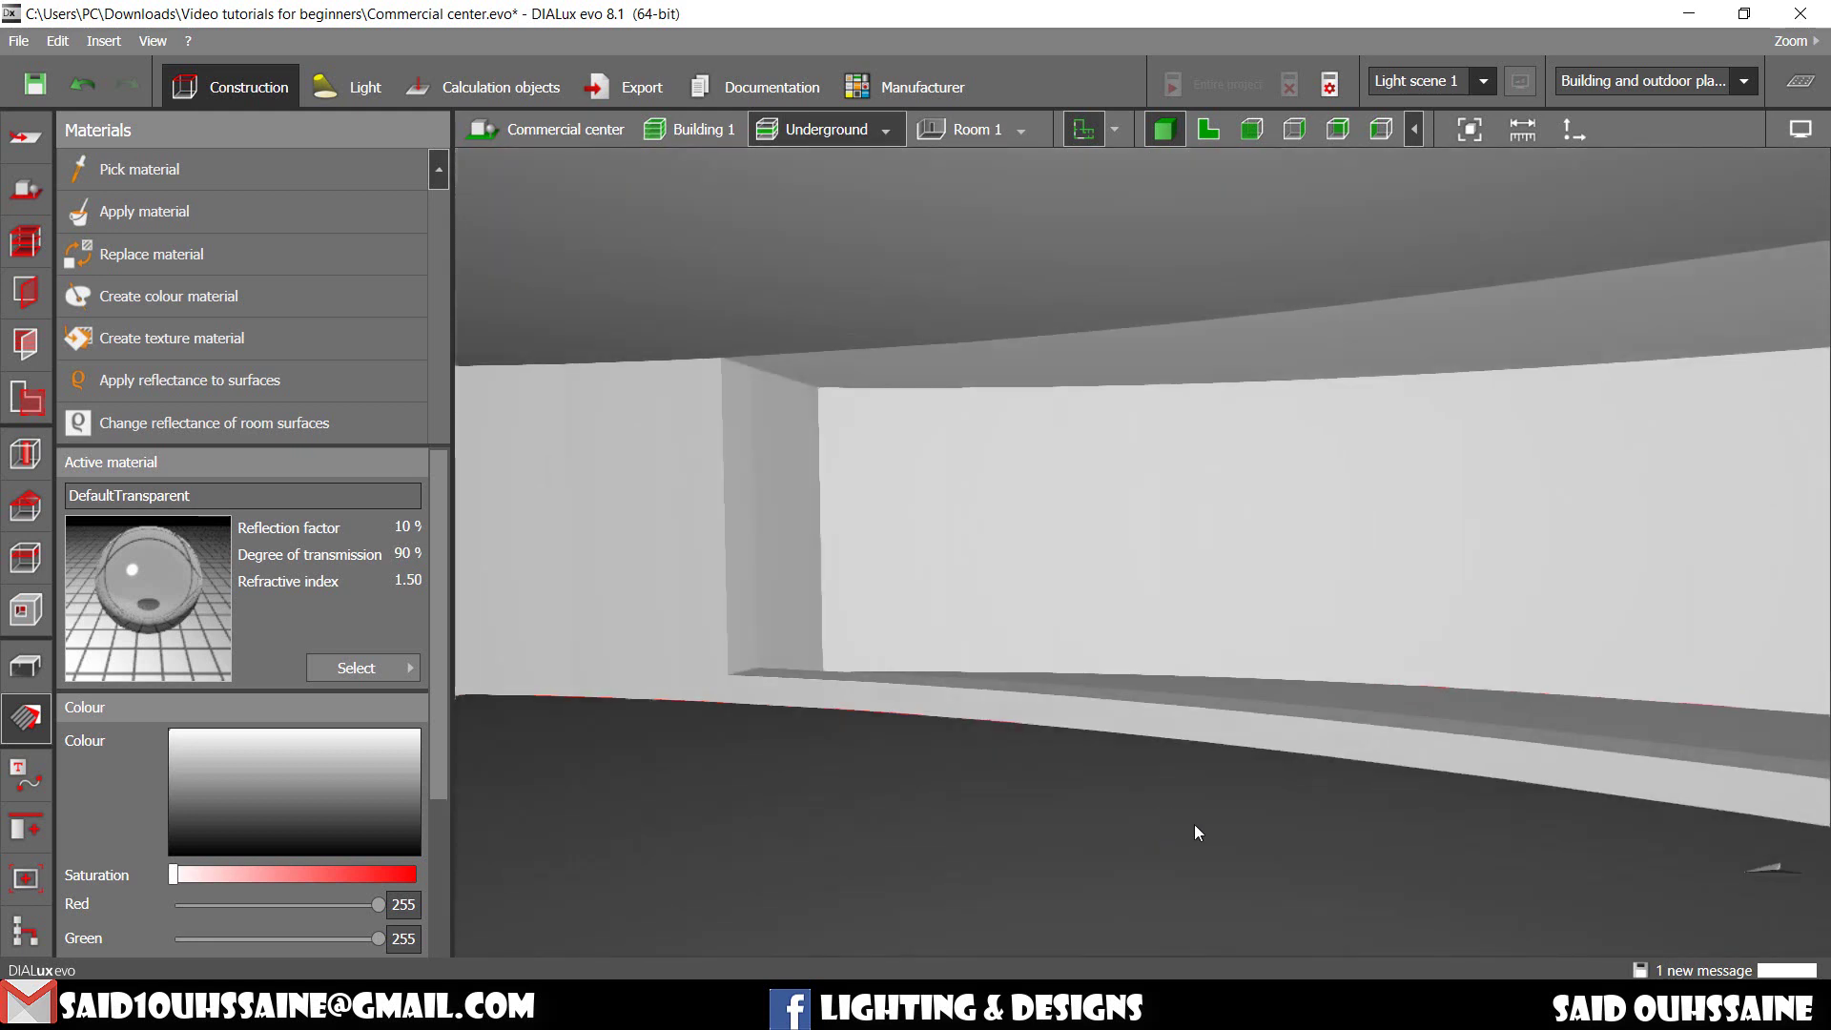
middle_drag(1194, 824, 1244, 684)
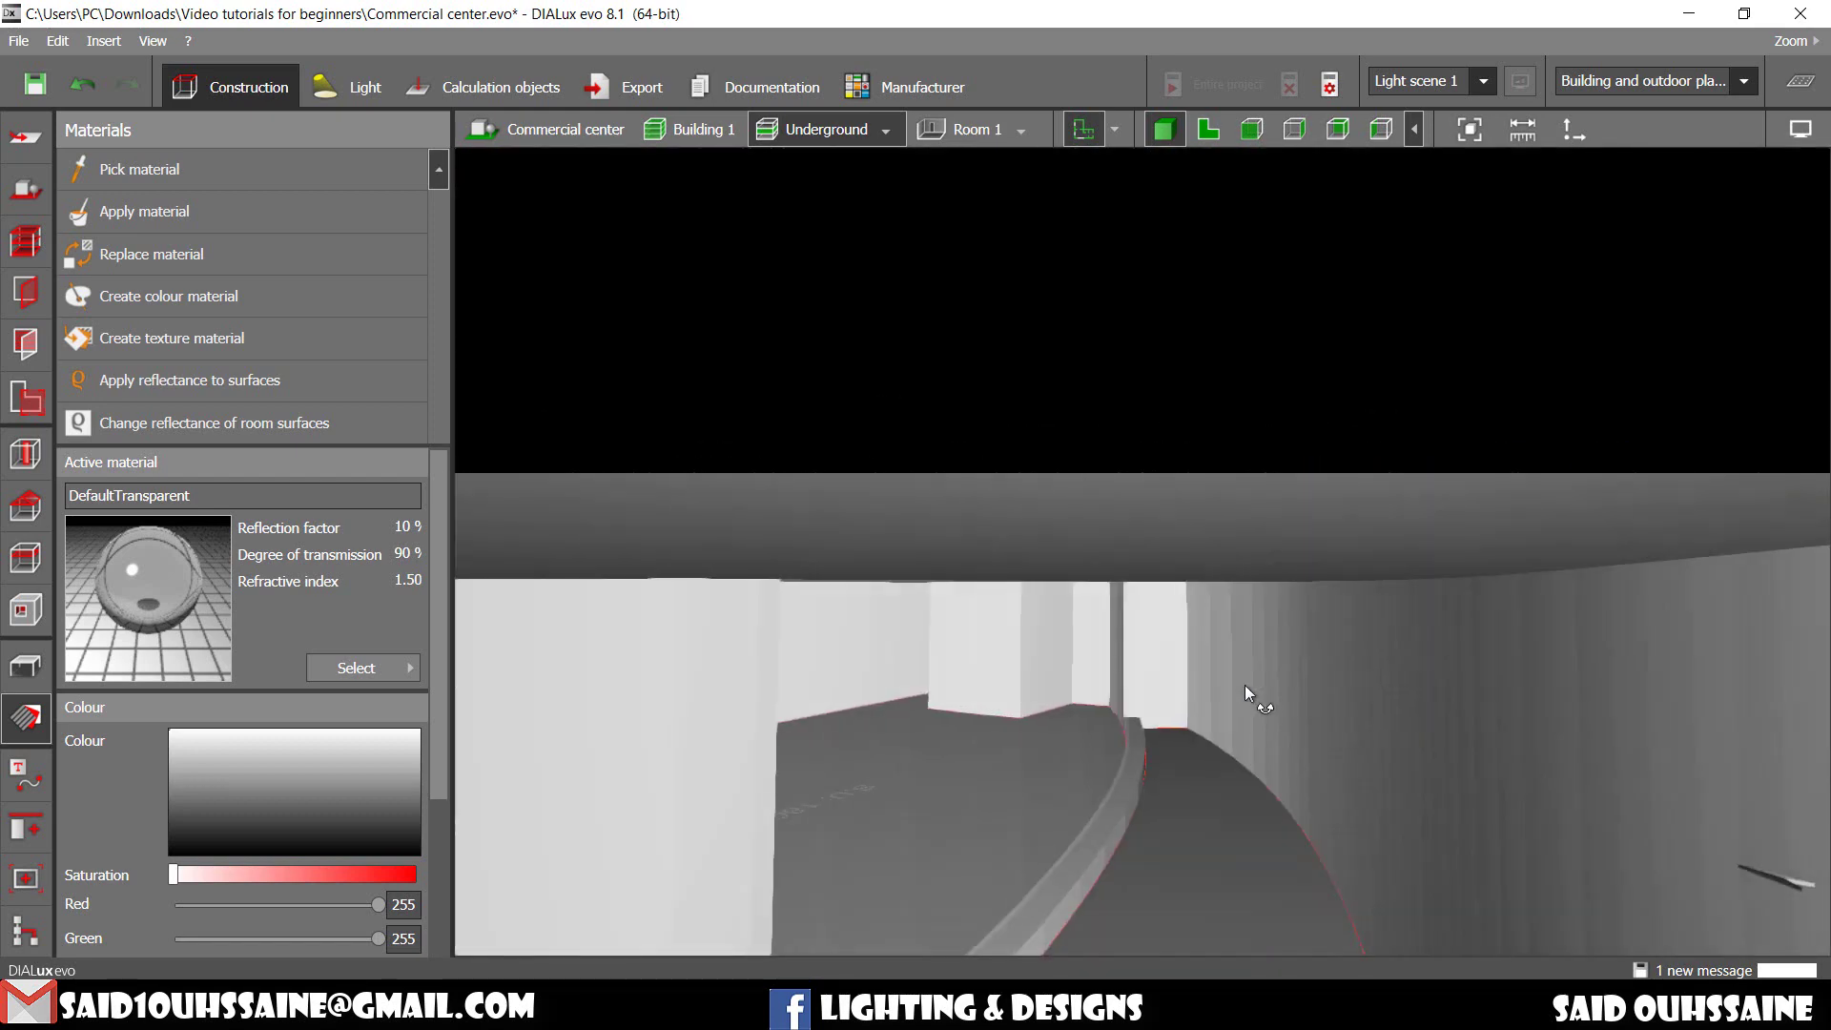
middle_drag(1070, 778, 1147, 713)
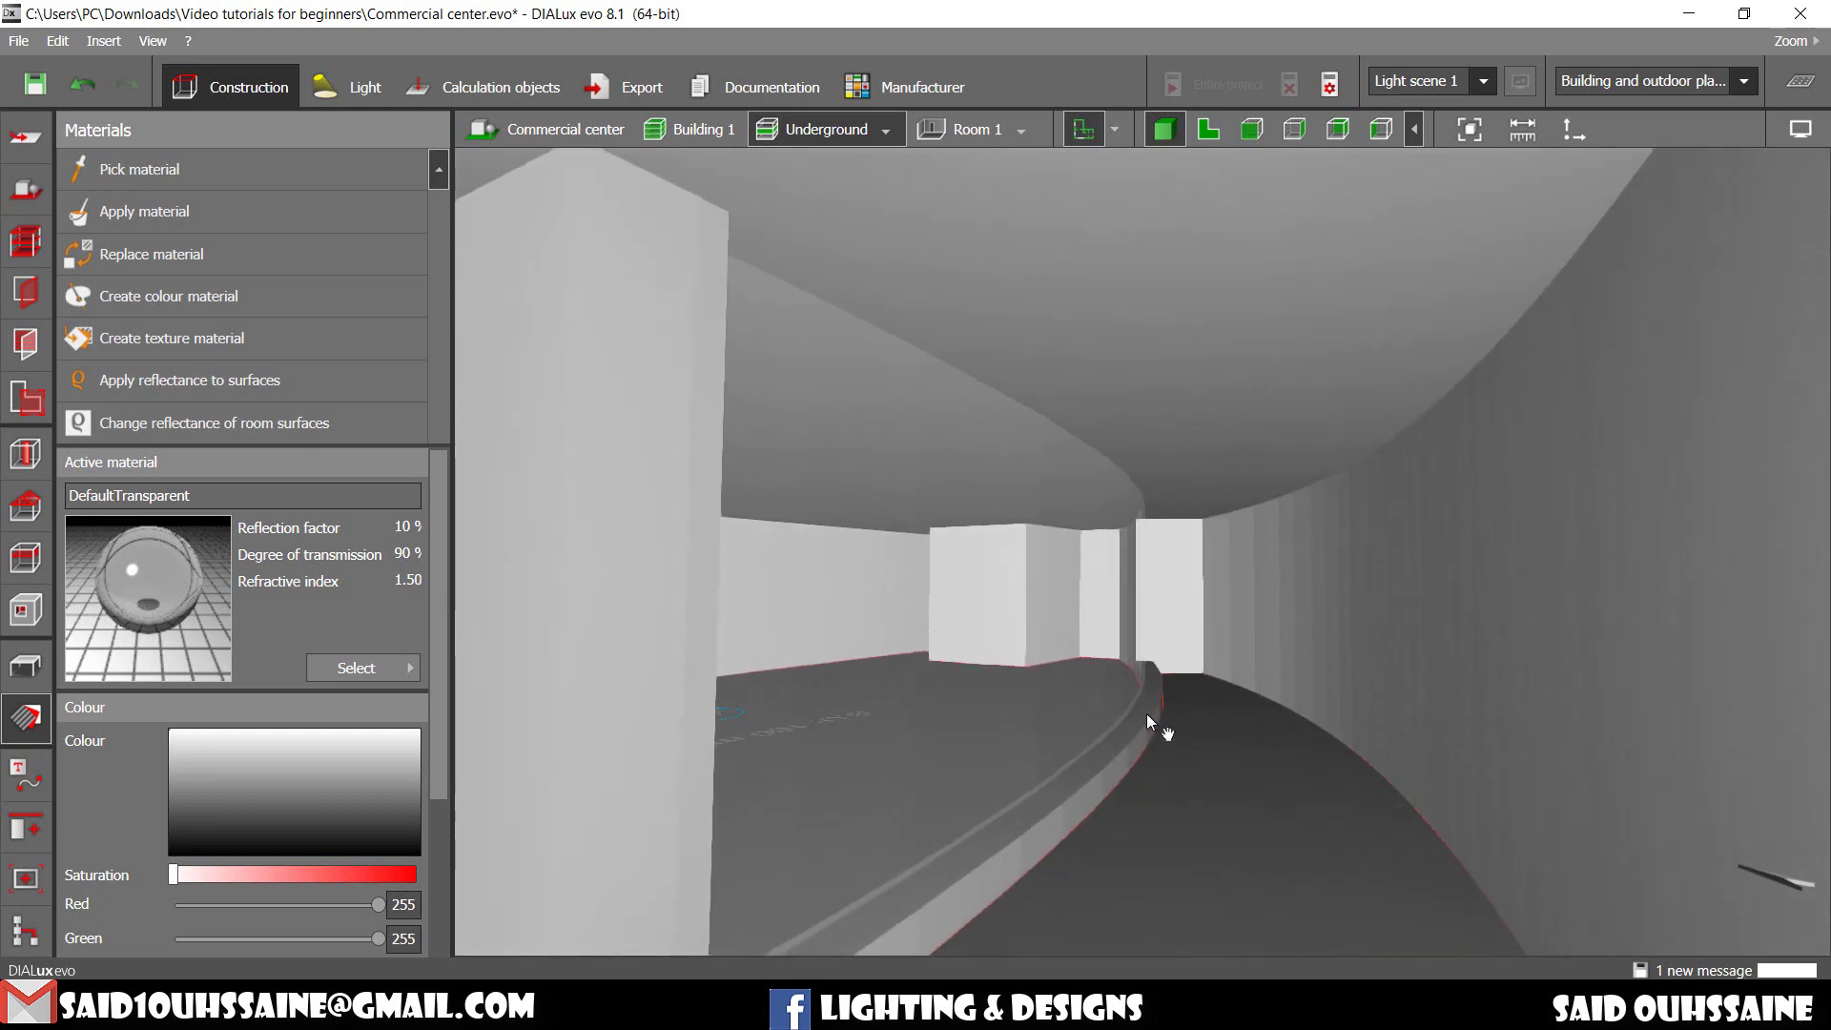